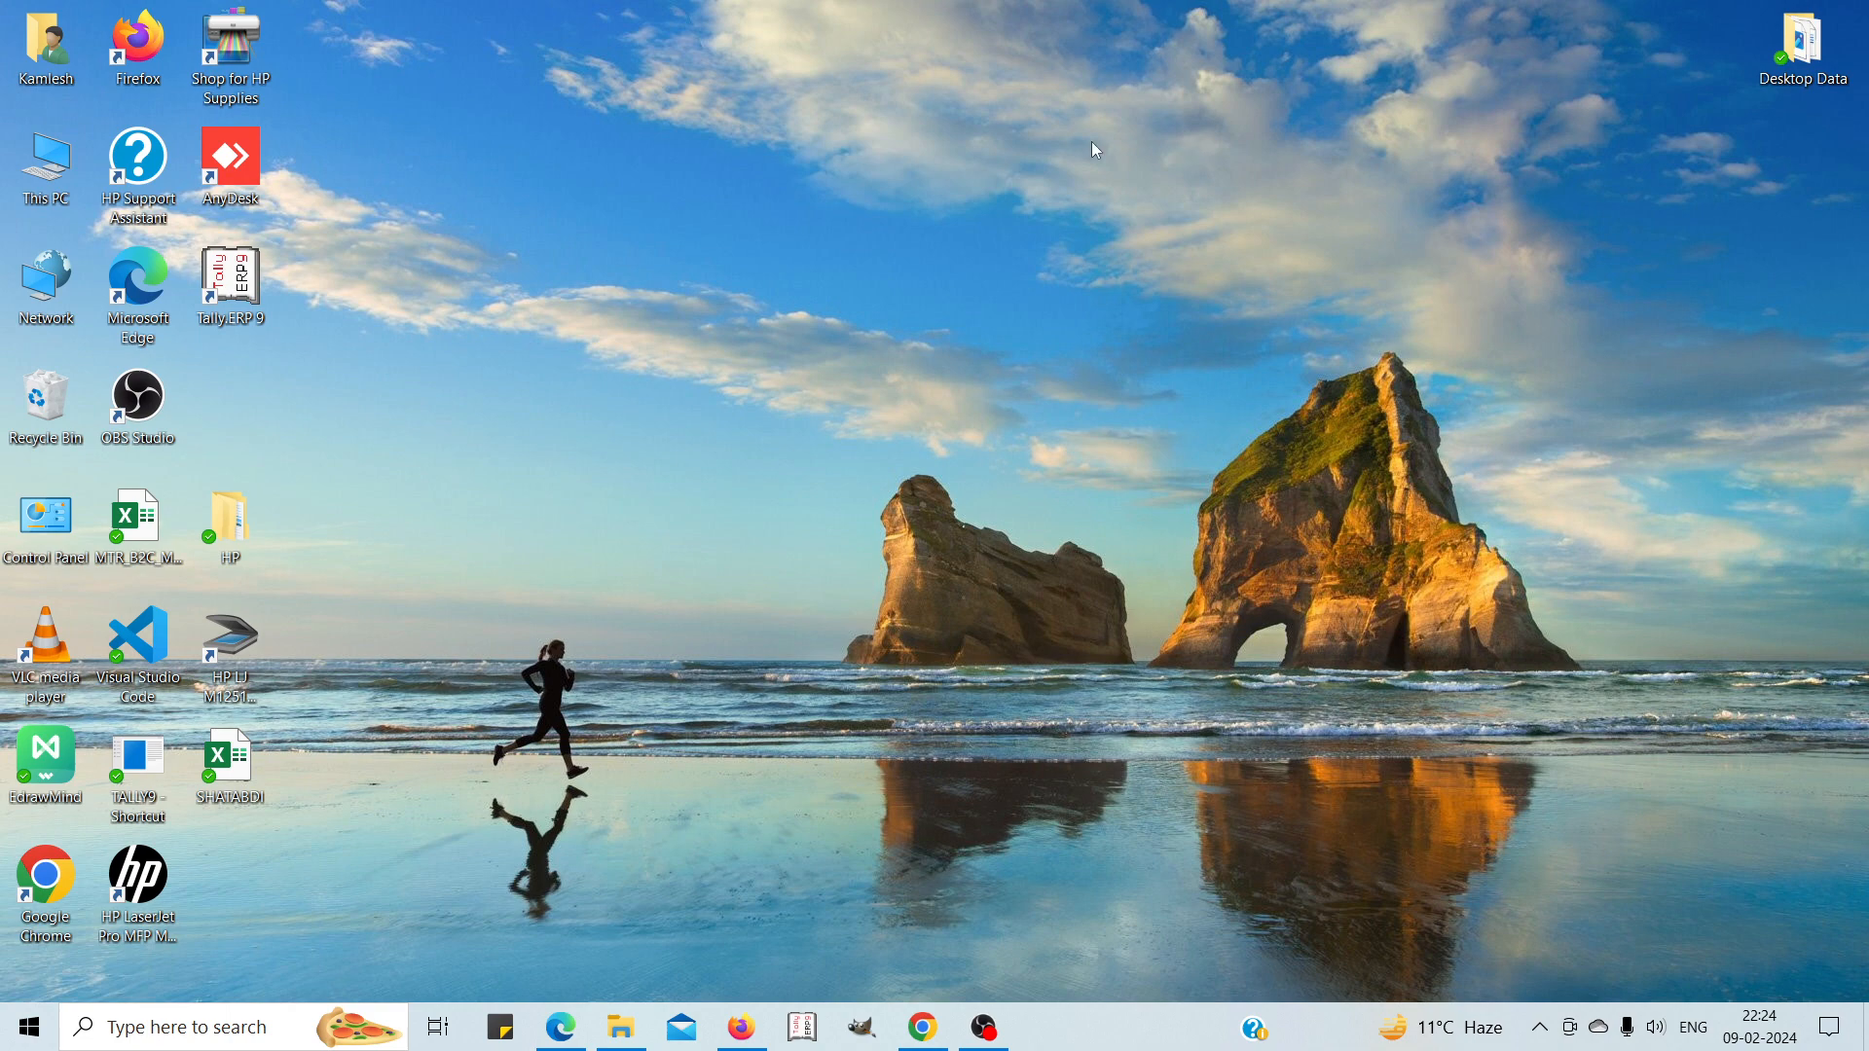
# Create a new Microsoft Excel worksheet on the desktop, name it Home Tab and open it.
pyautogui.rightClick(988, 198)
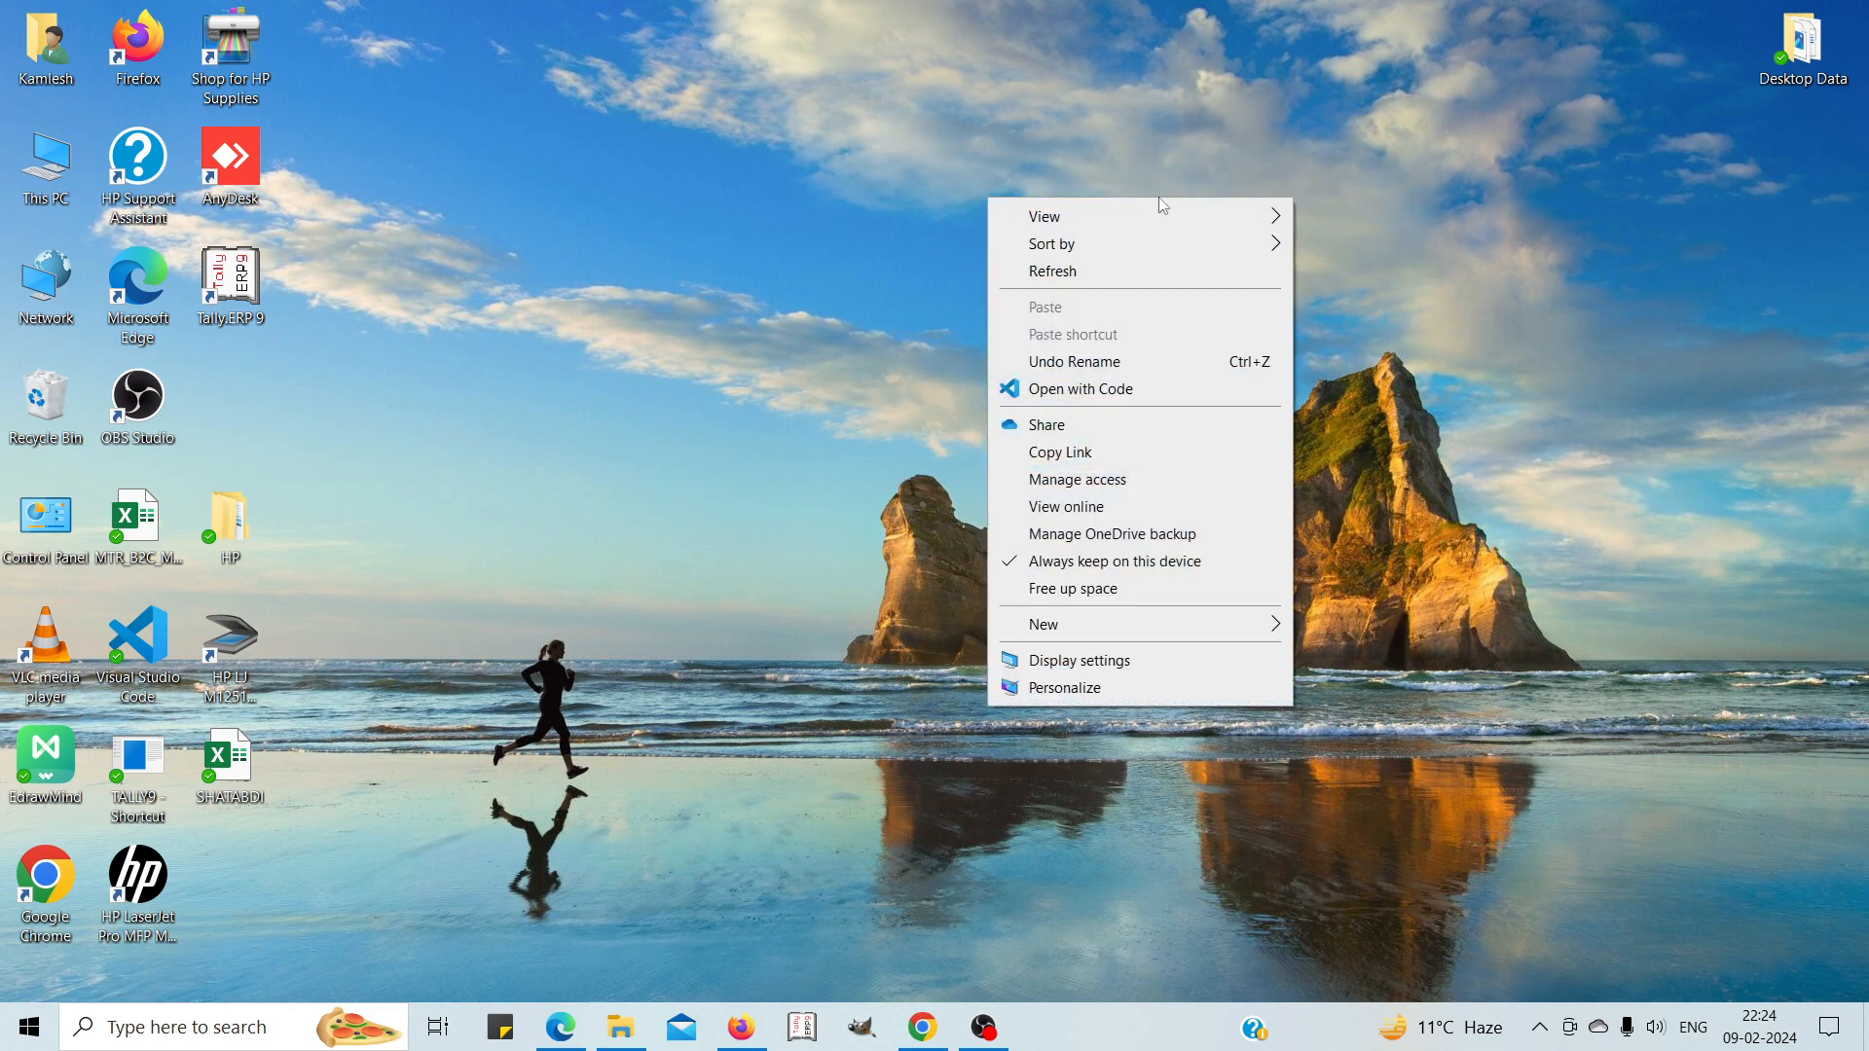
pyautogui.moveTo(1112, 626)
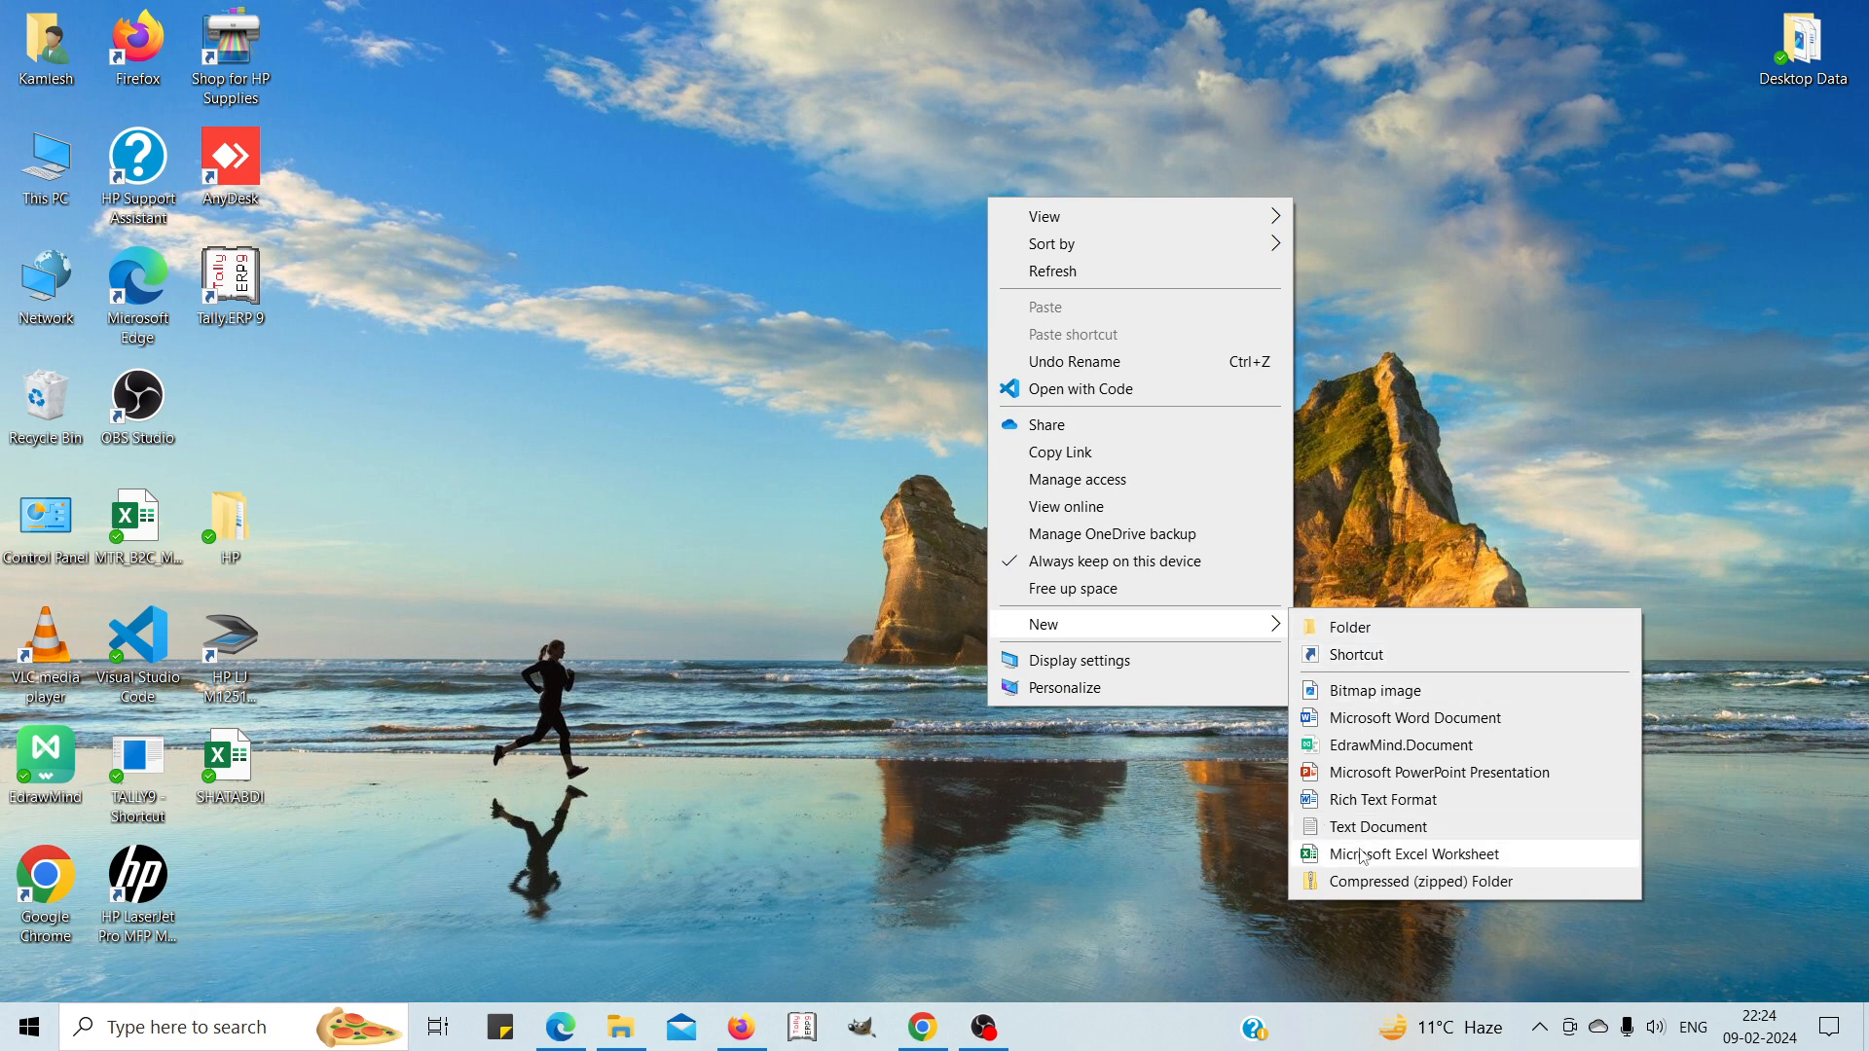
pyautogui.click(1496, 856)
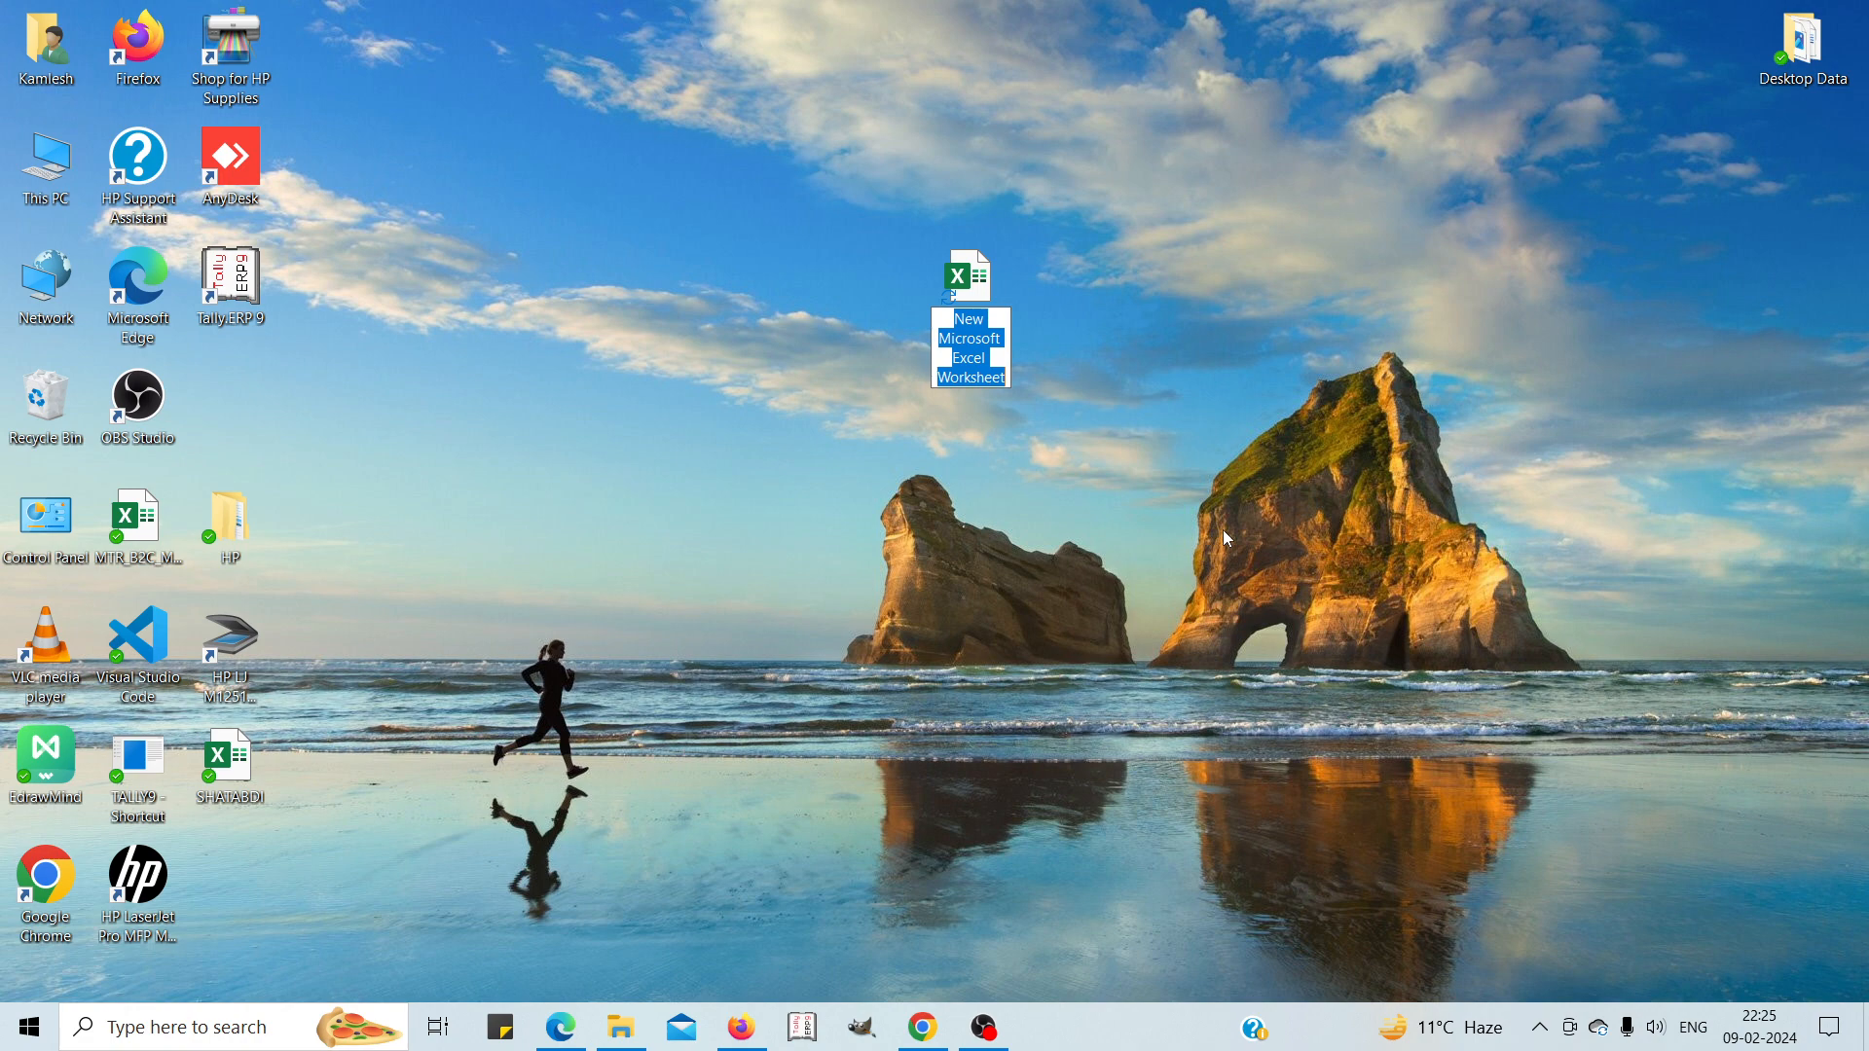
pyautogui.write('H')
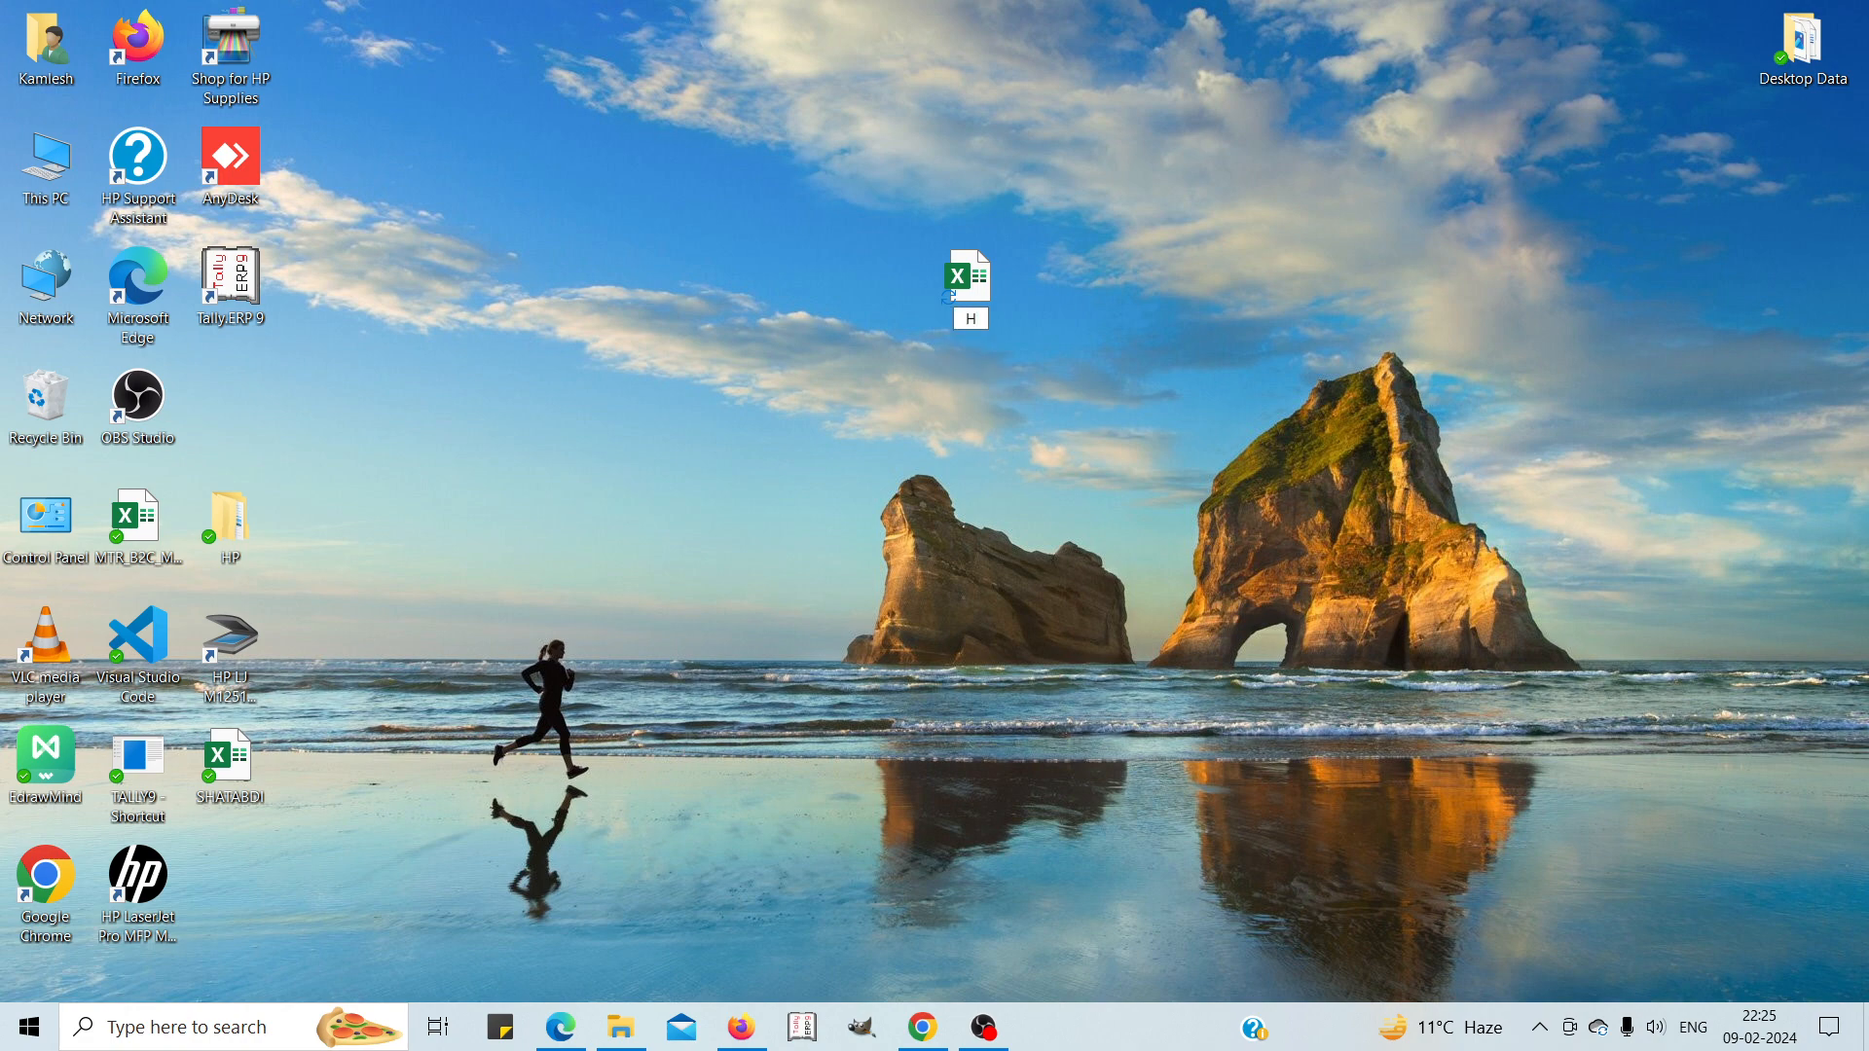
pyautogui.write('ome Tab')
pyautogui.press('Return')
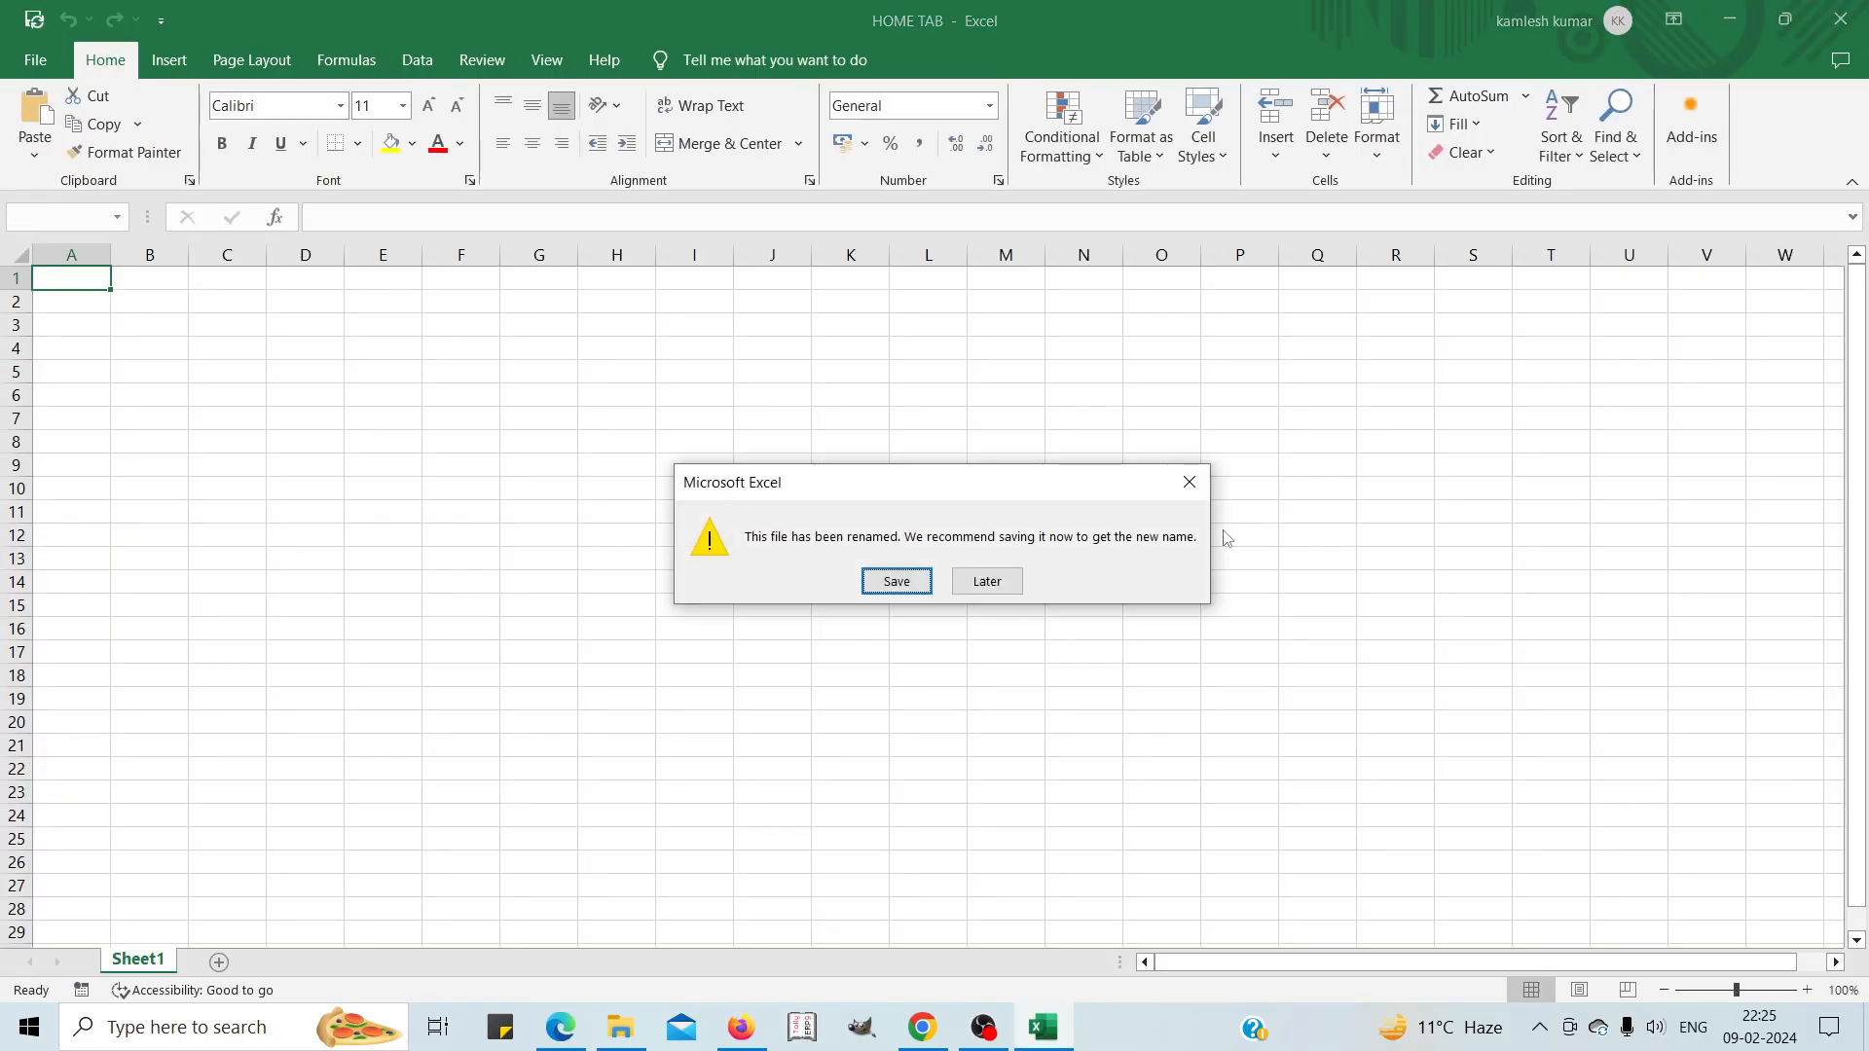
# Postpone the rename prompt, save the workbook to finish renaming it, and minimize its window.
pyautogui.click(985, 581)
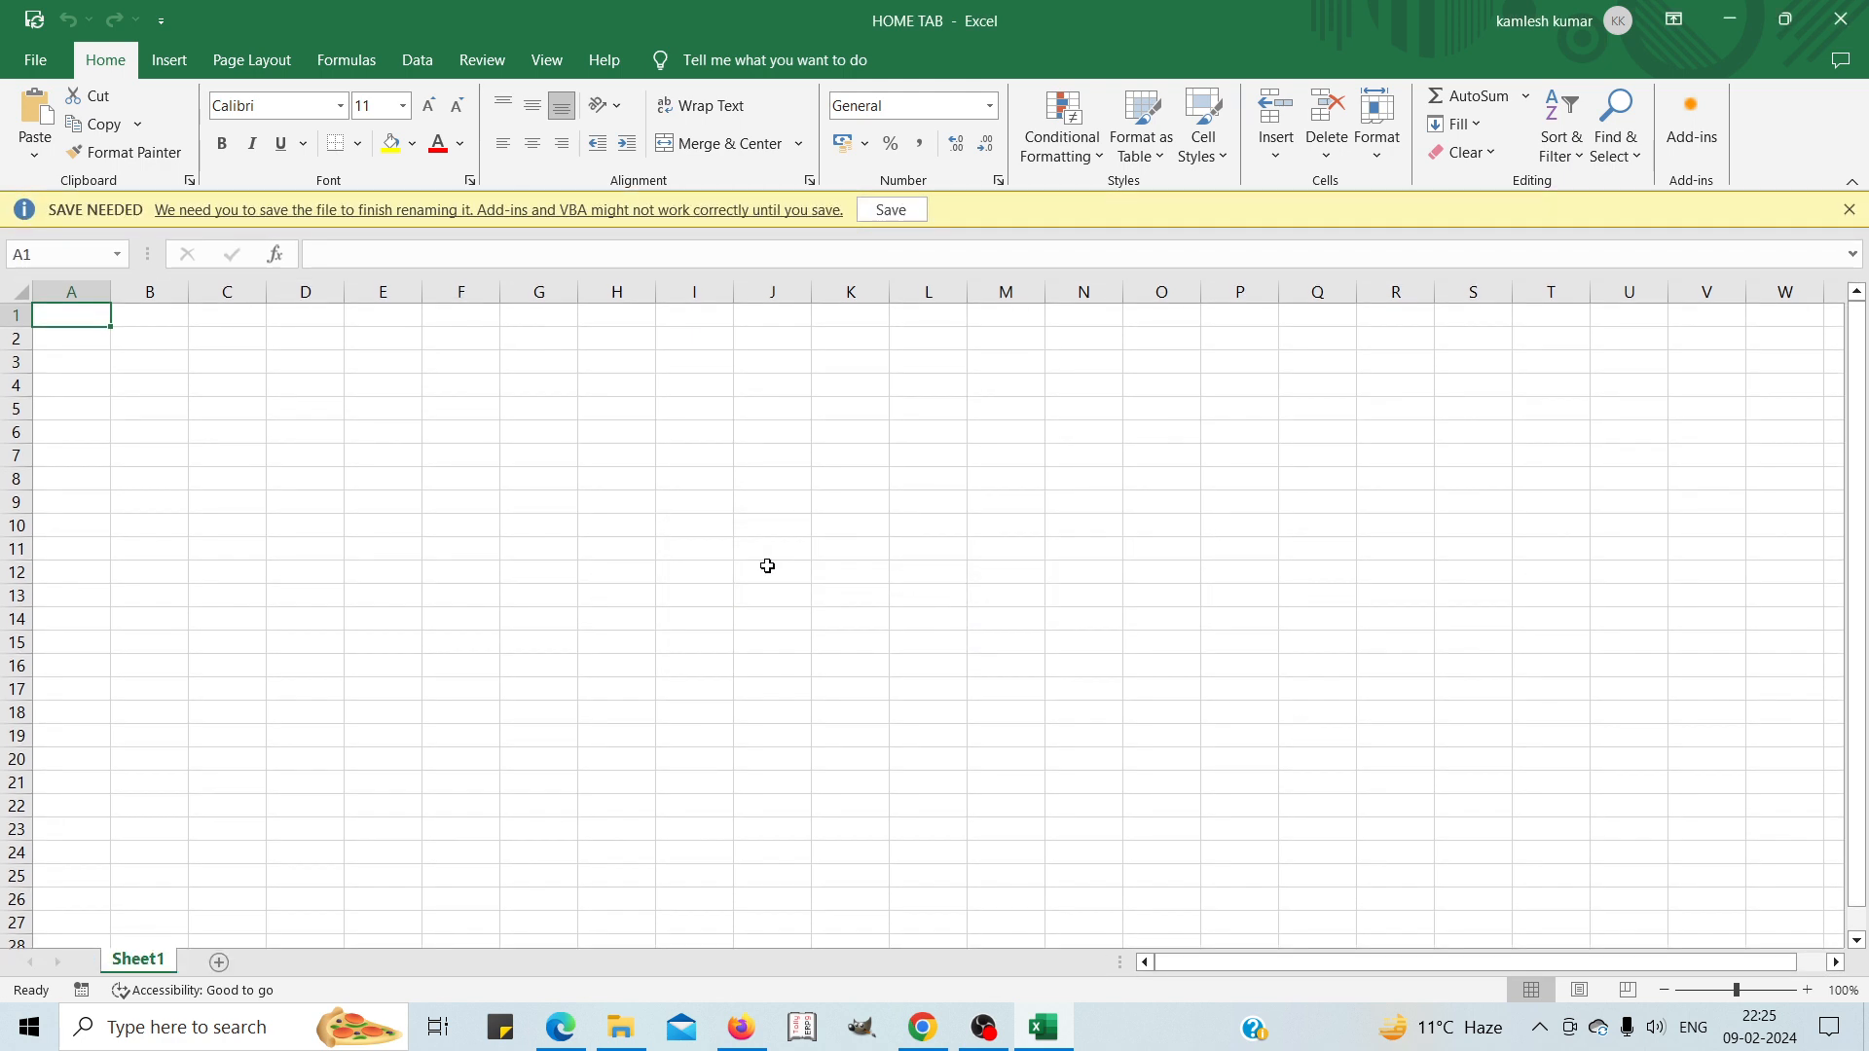
pyautogui.click(890, 210)
pyautogui.click(659, 553)
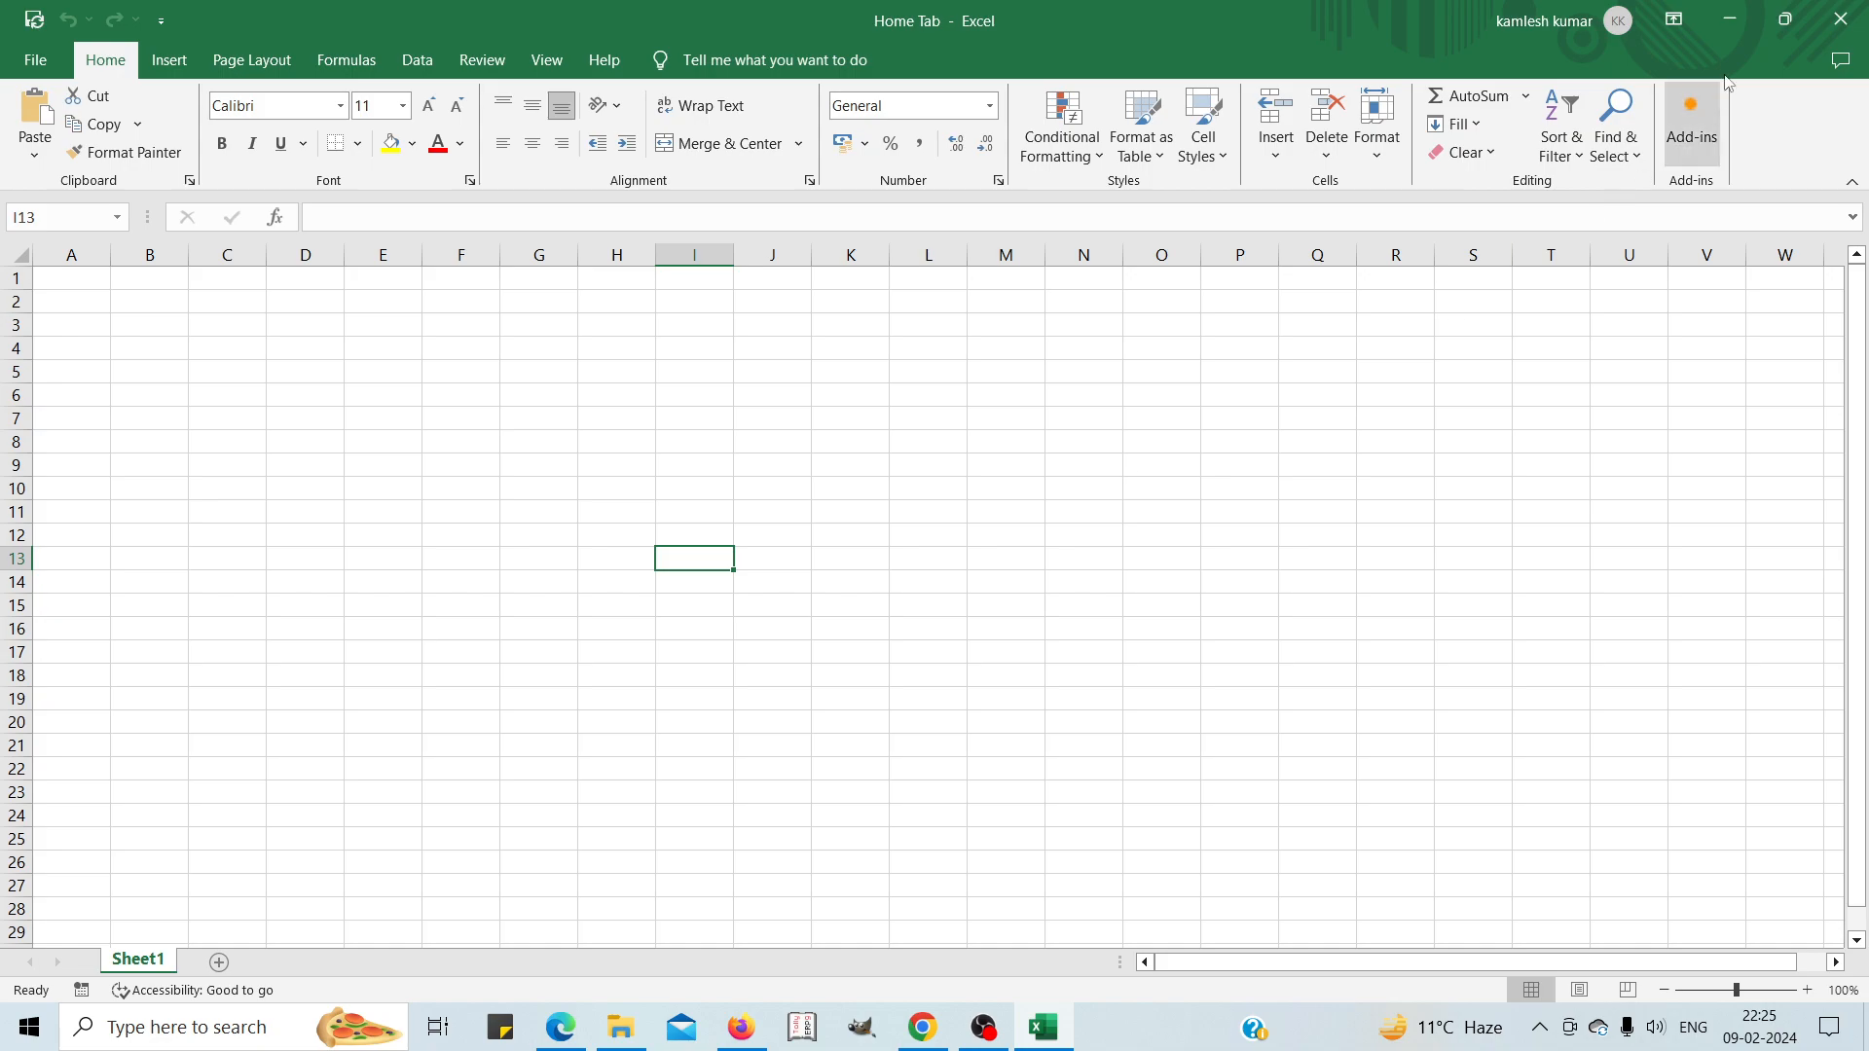
pyautogui.click(1732, 21)
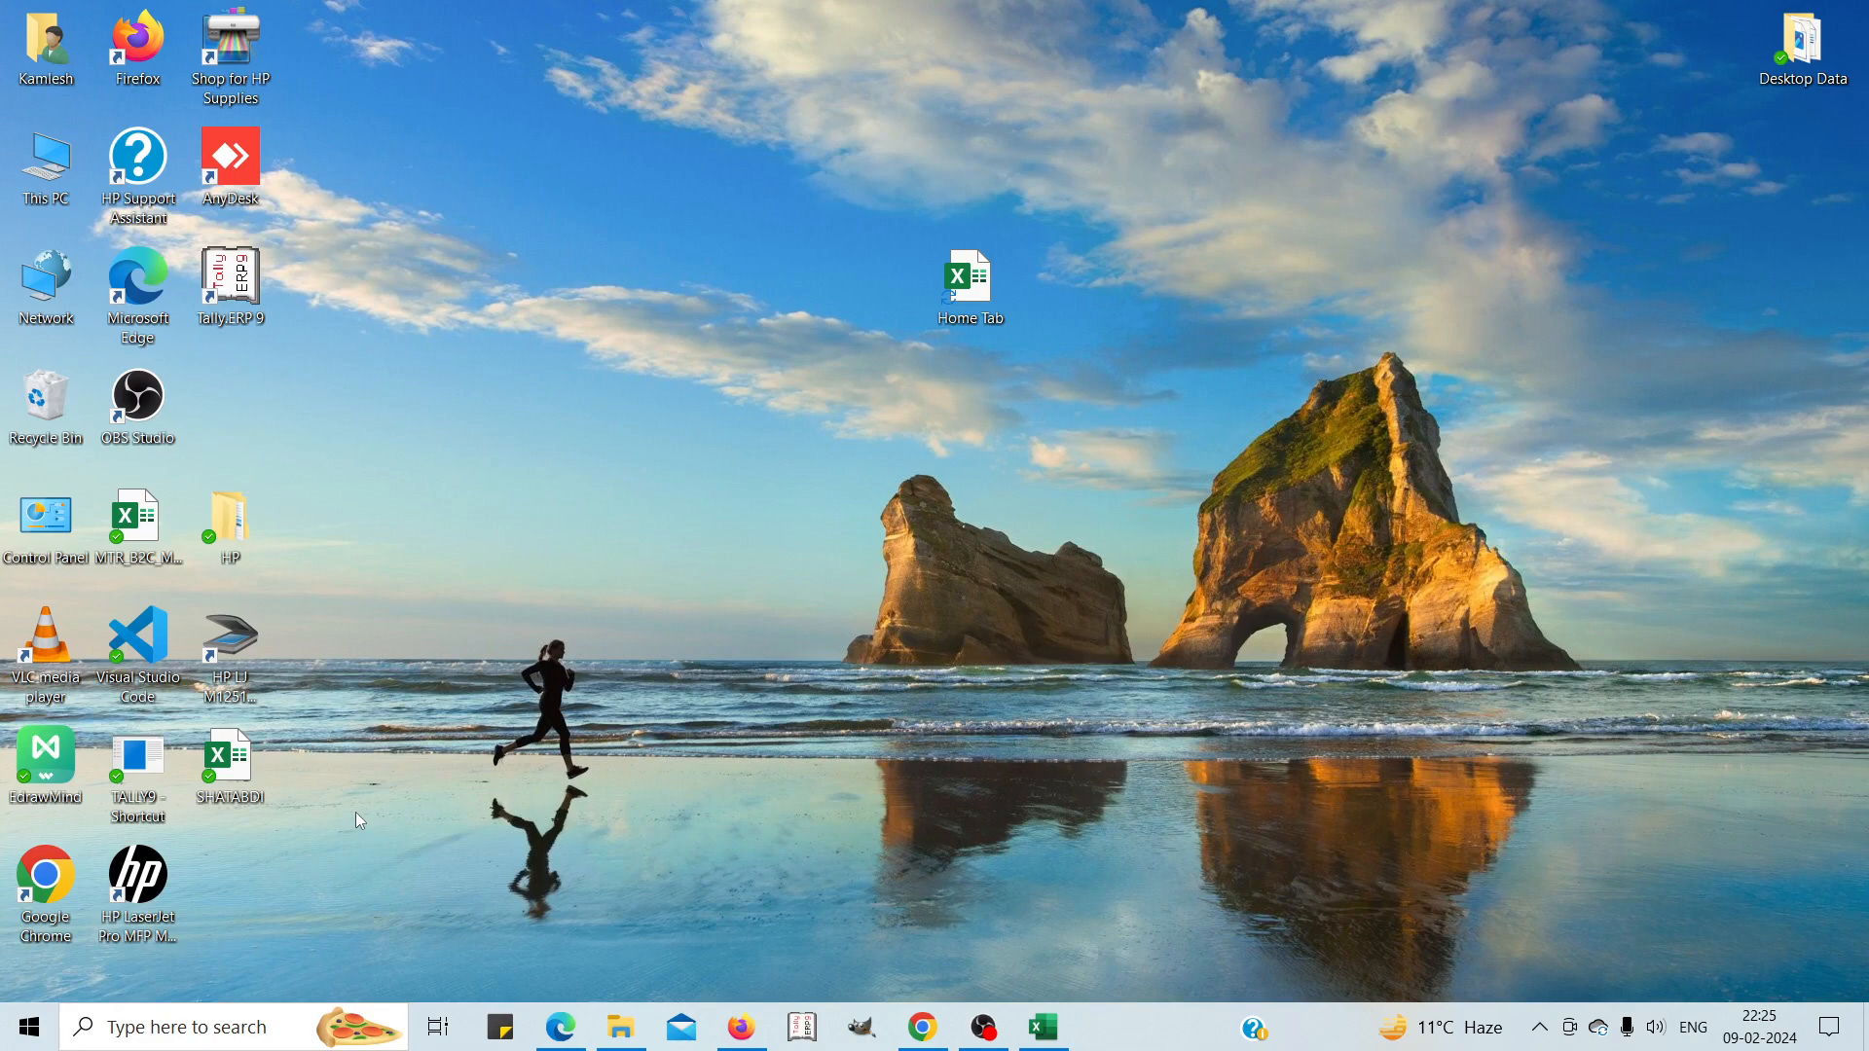
# Search Windows for "excel", launch Excel with a new workbook and maximize its window.
pyautogui.click(214, 1030)
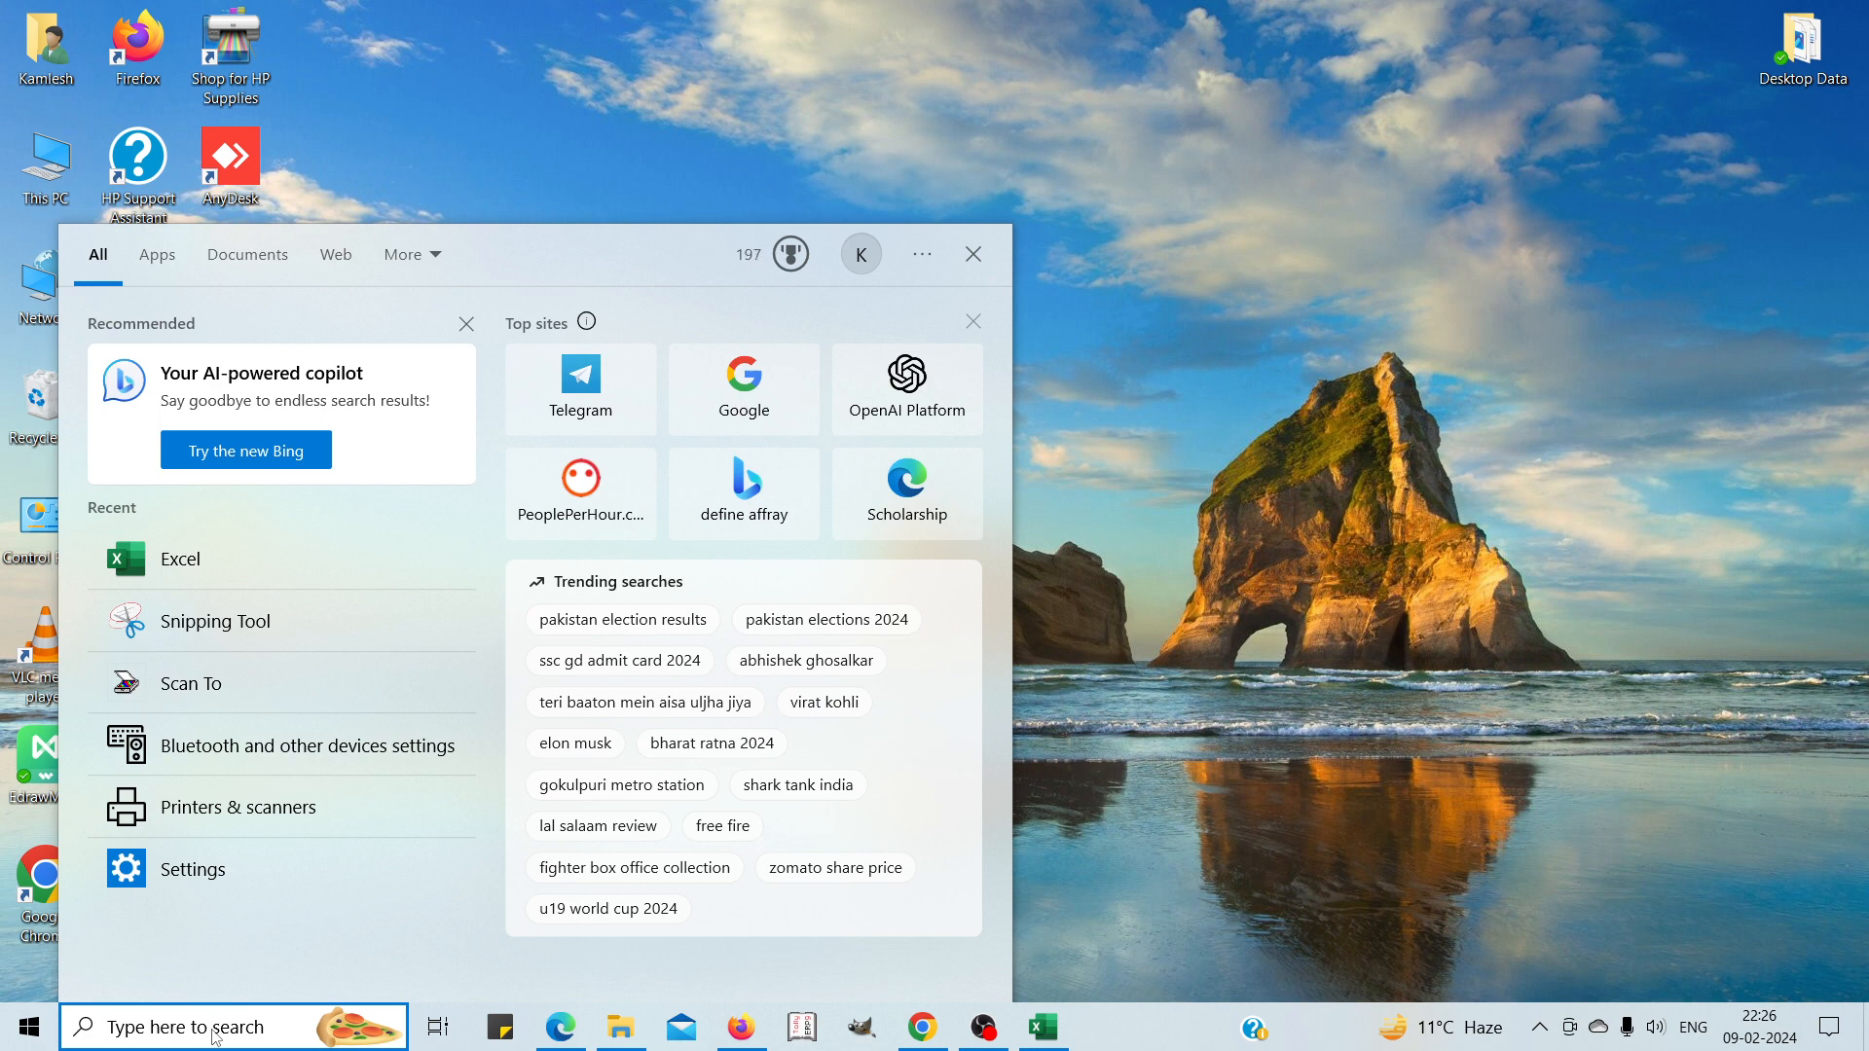
pyautogui.write('exx')
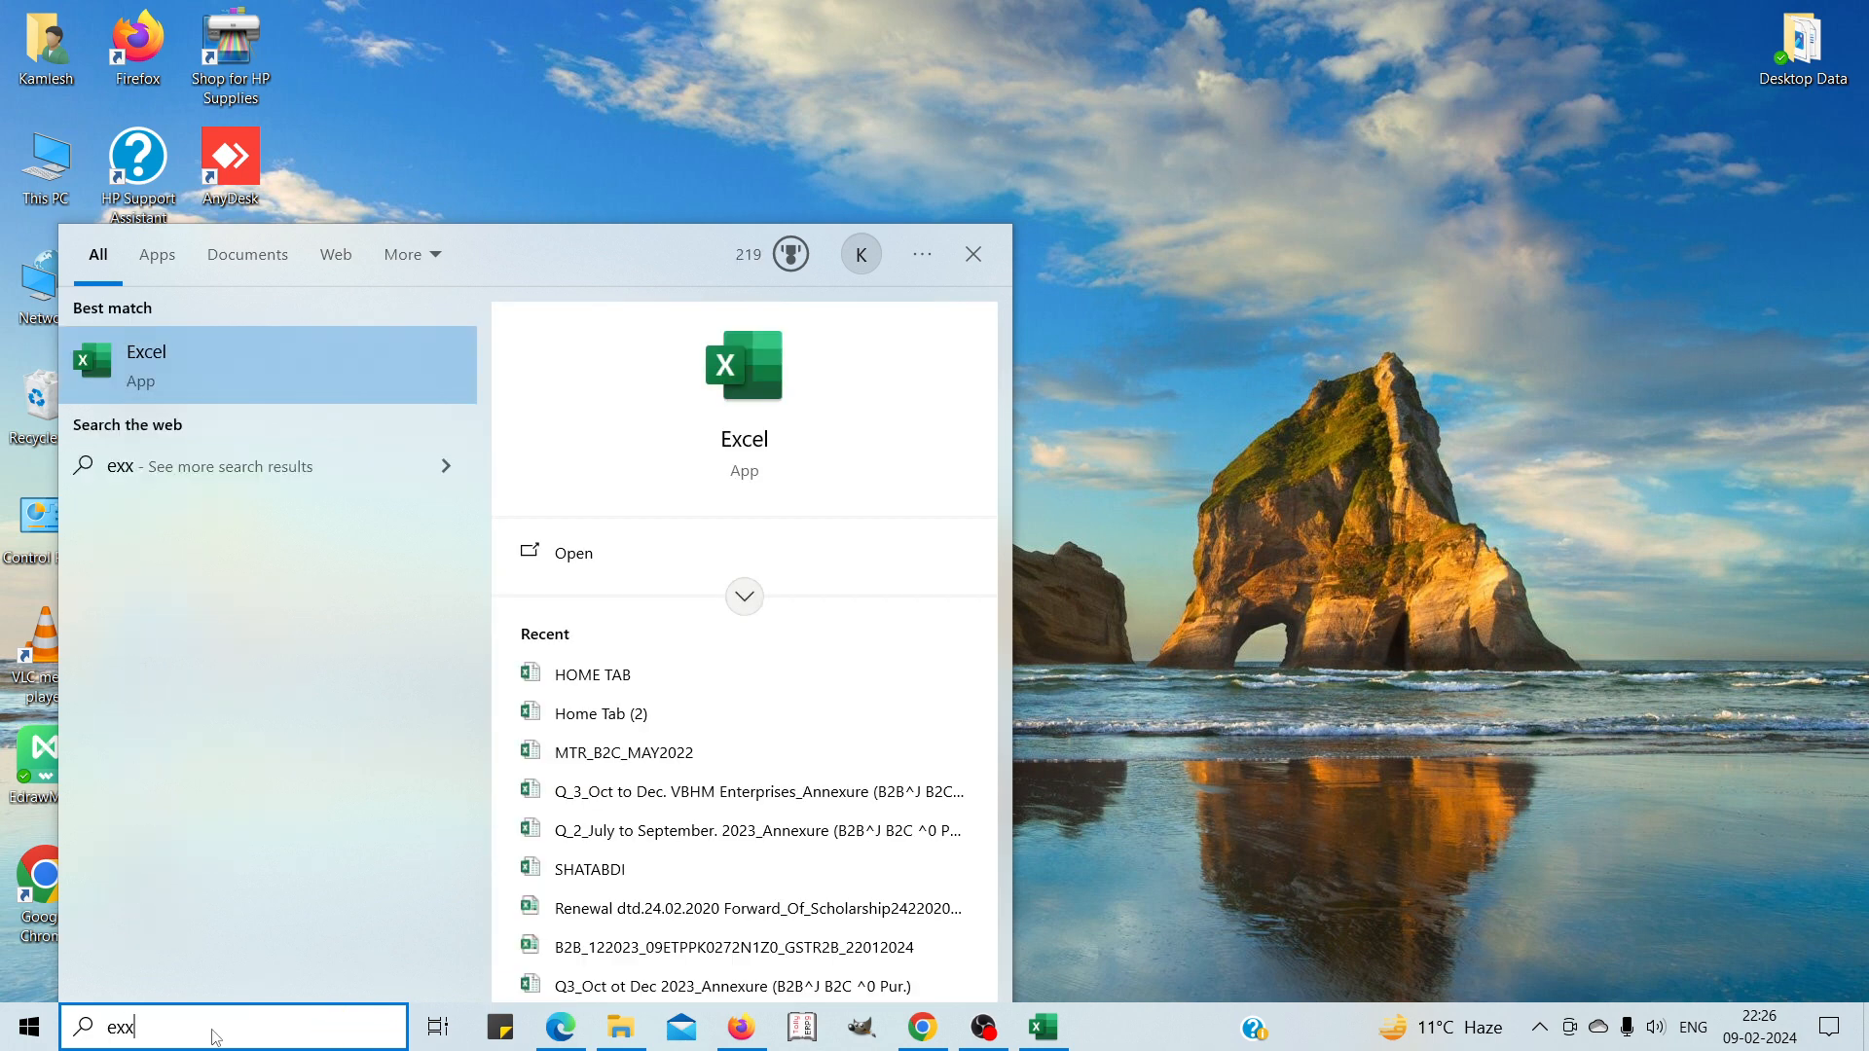
pyautogui.write('ce')
pyautogui.press('BackSpace')
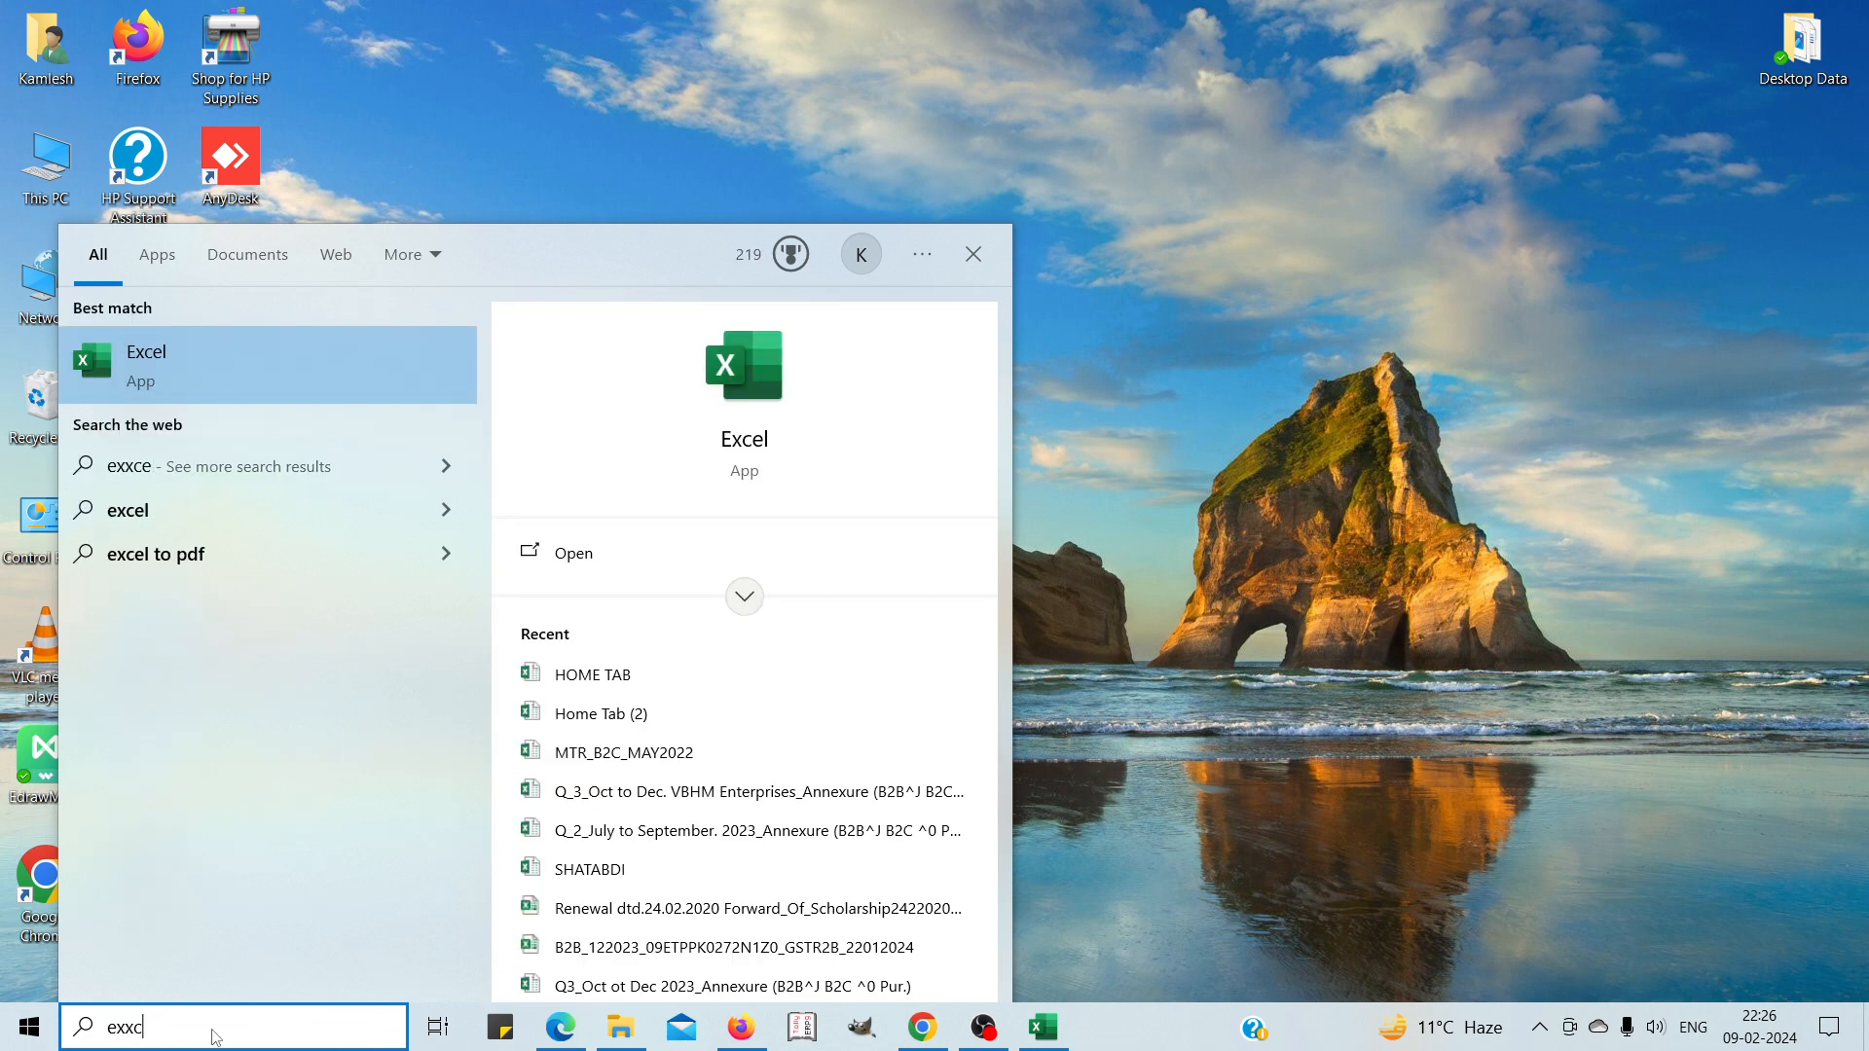
pyautogui.press('BackSpace')
pyautogui.press('BackSpace')
pyautogui.write('cel')
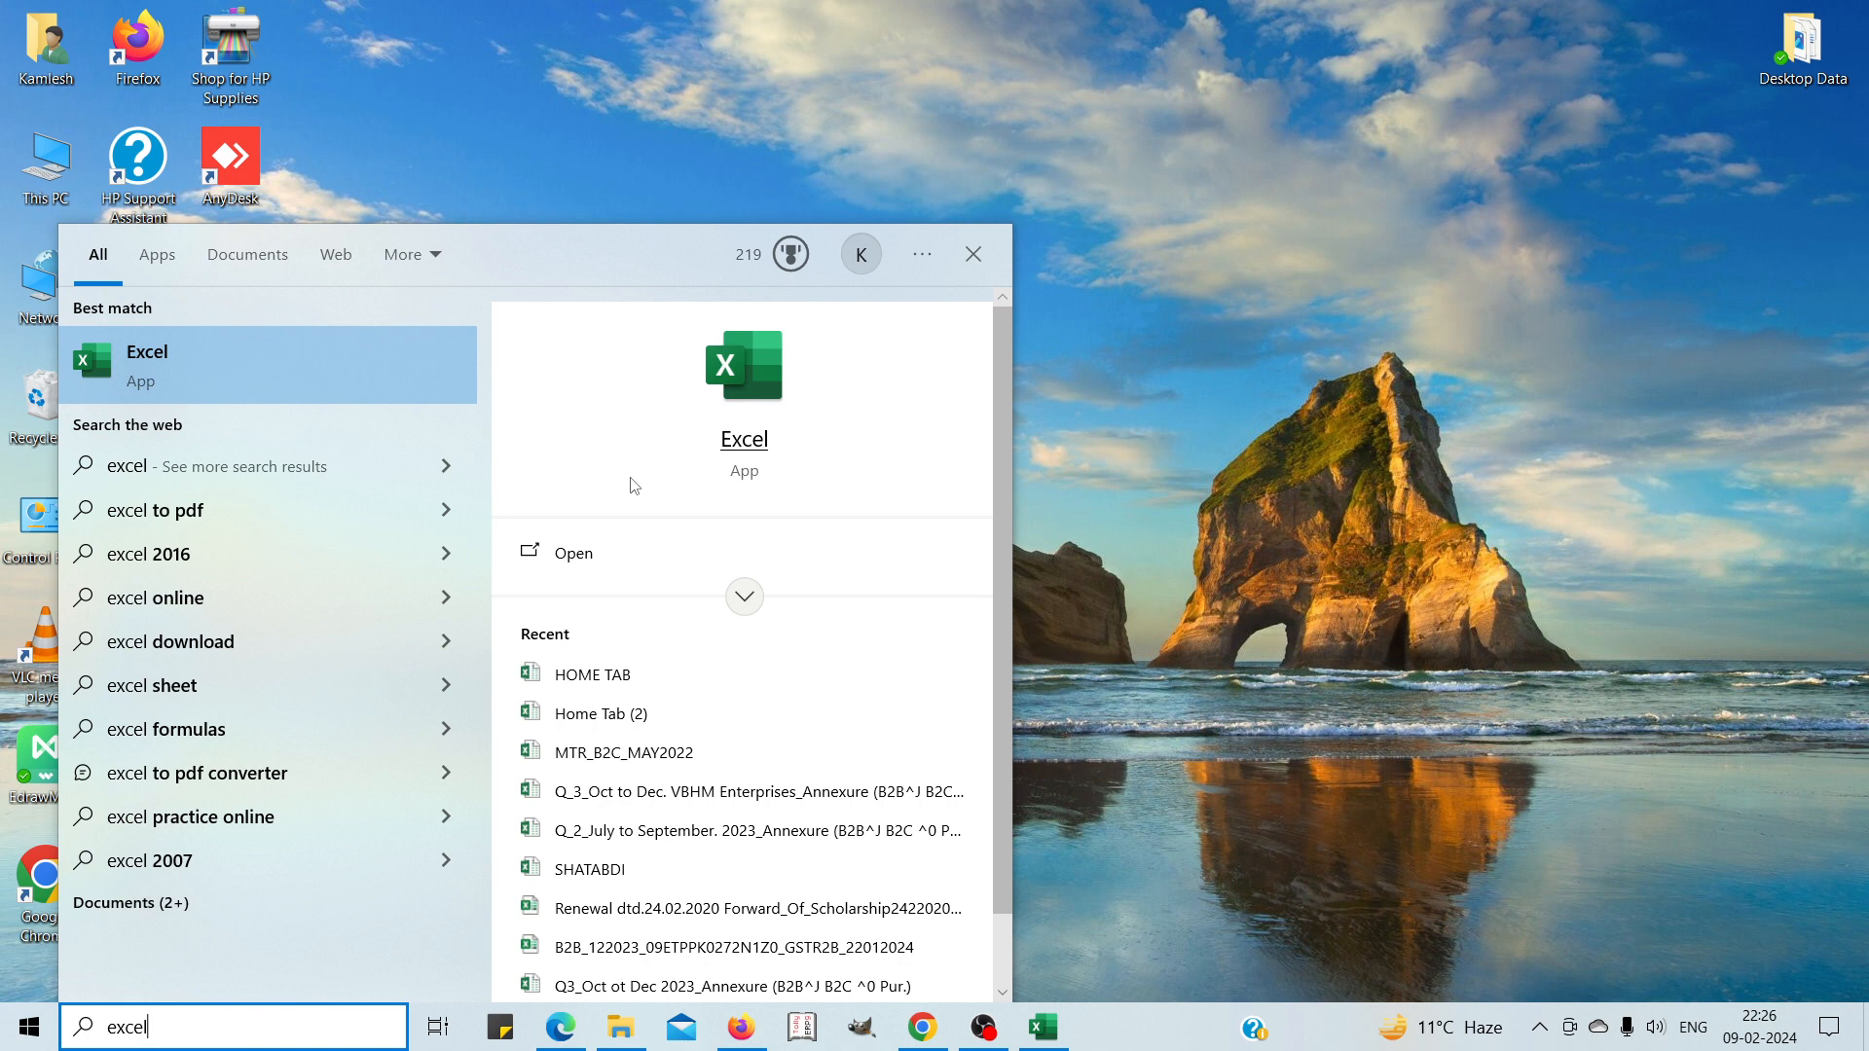
pyautogui.click(600, 565)
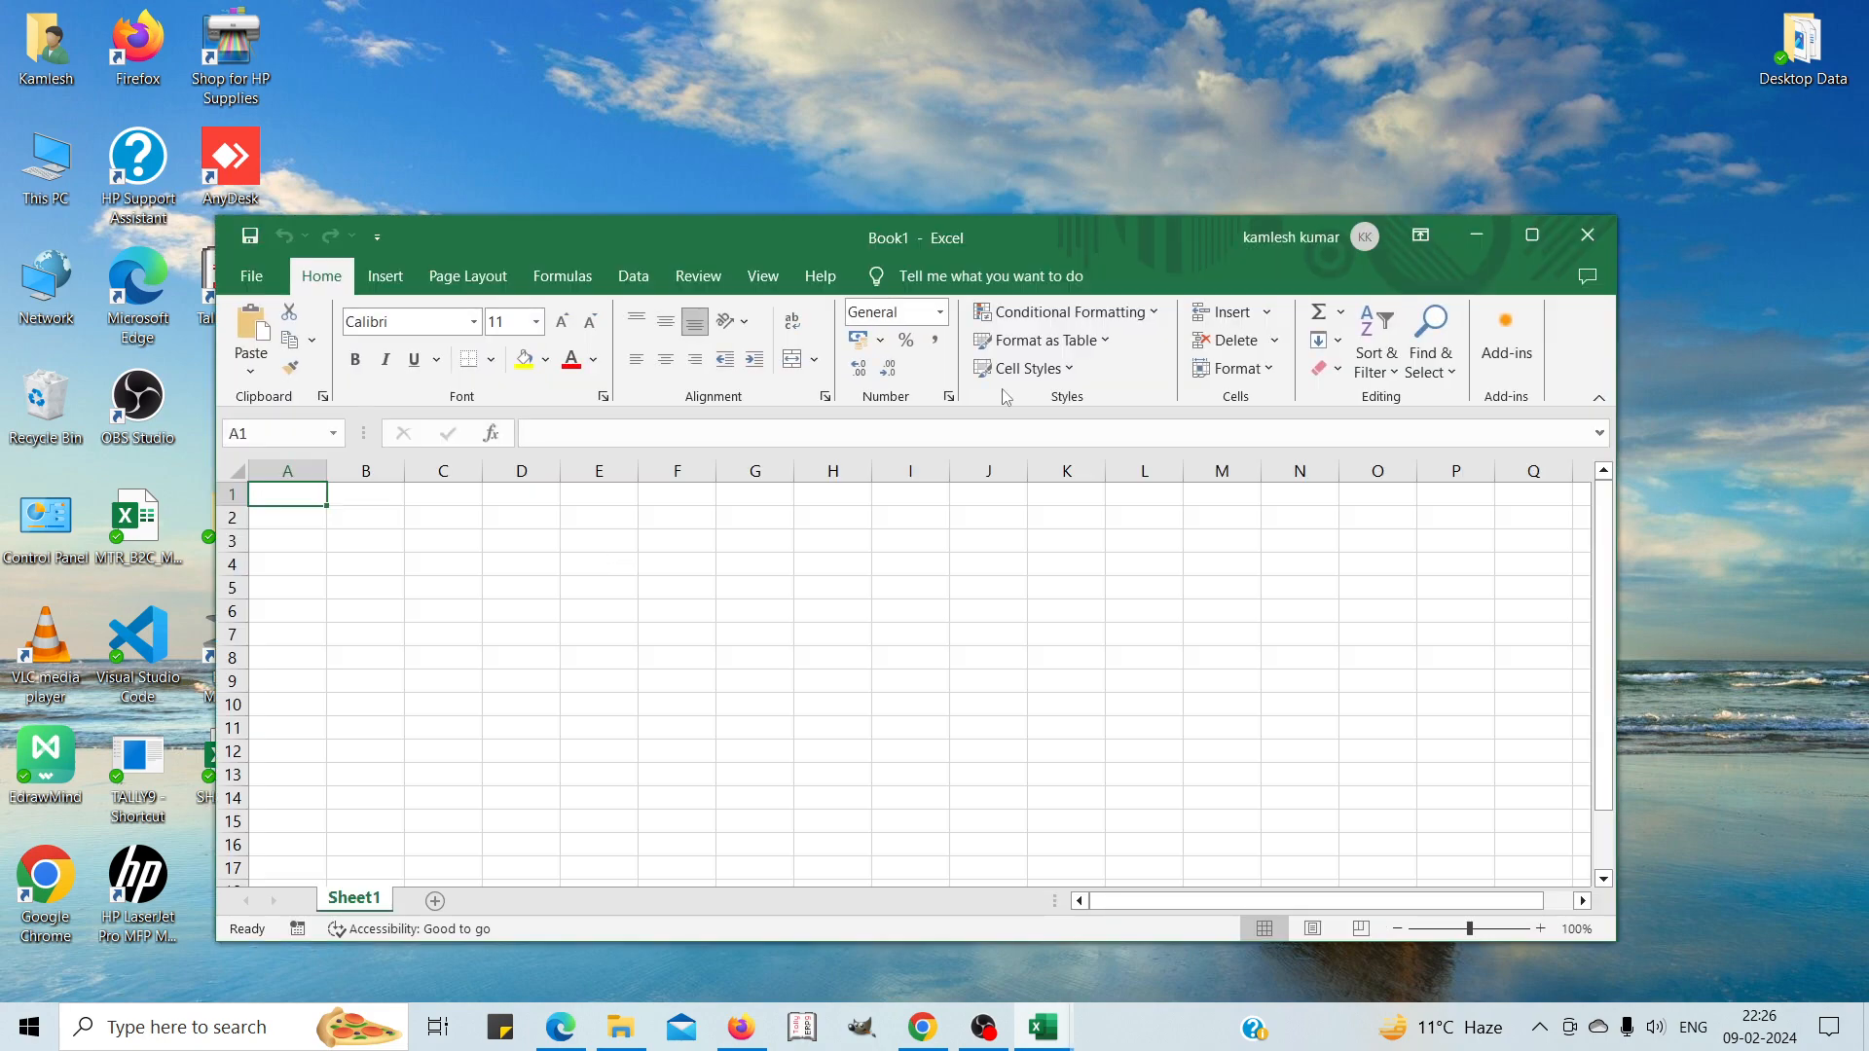
pyautogui.click(1533, 243)
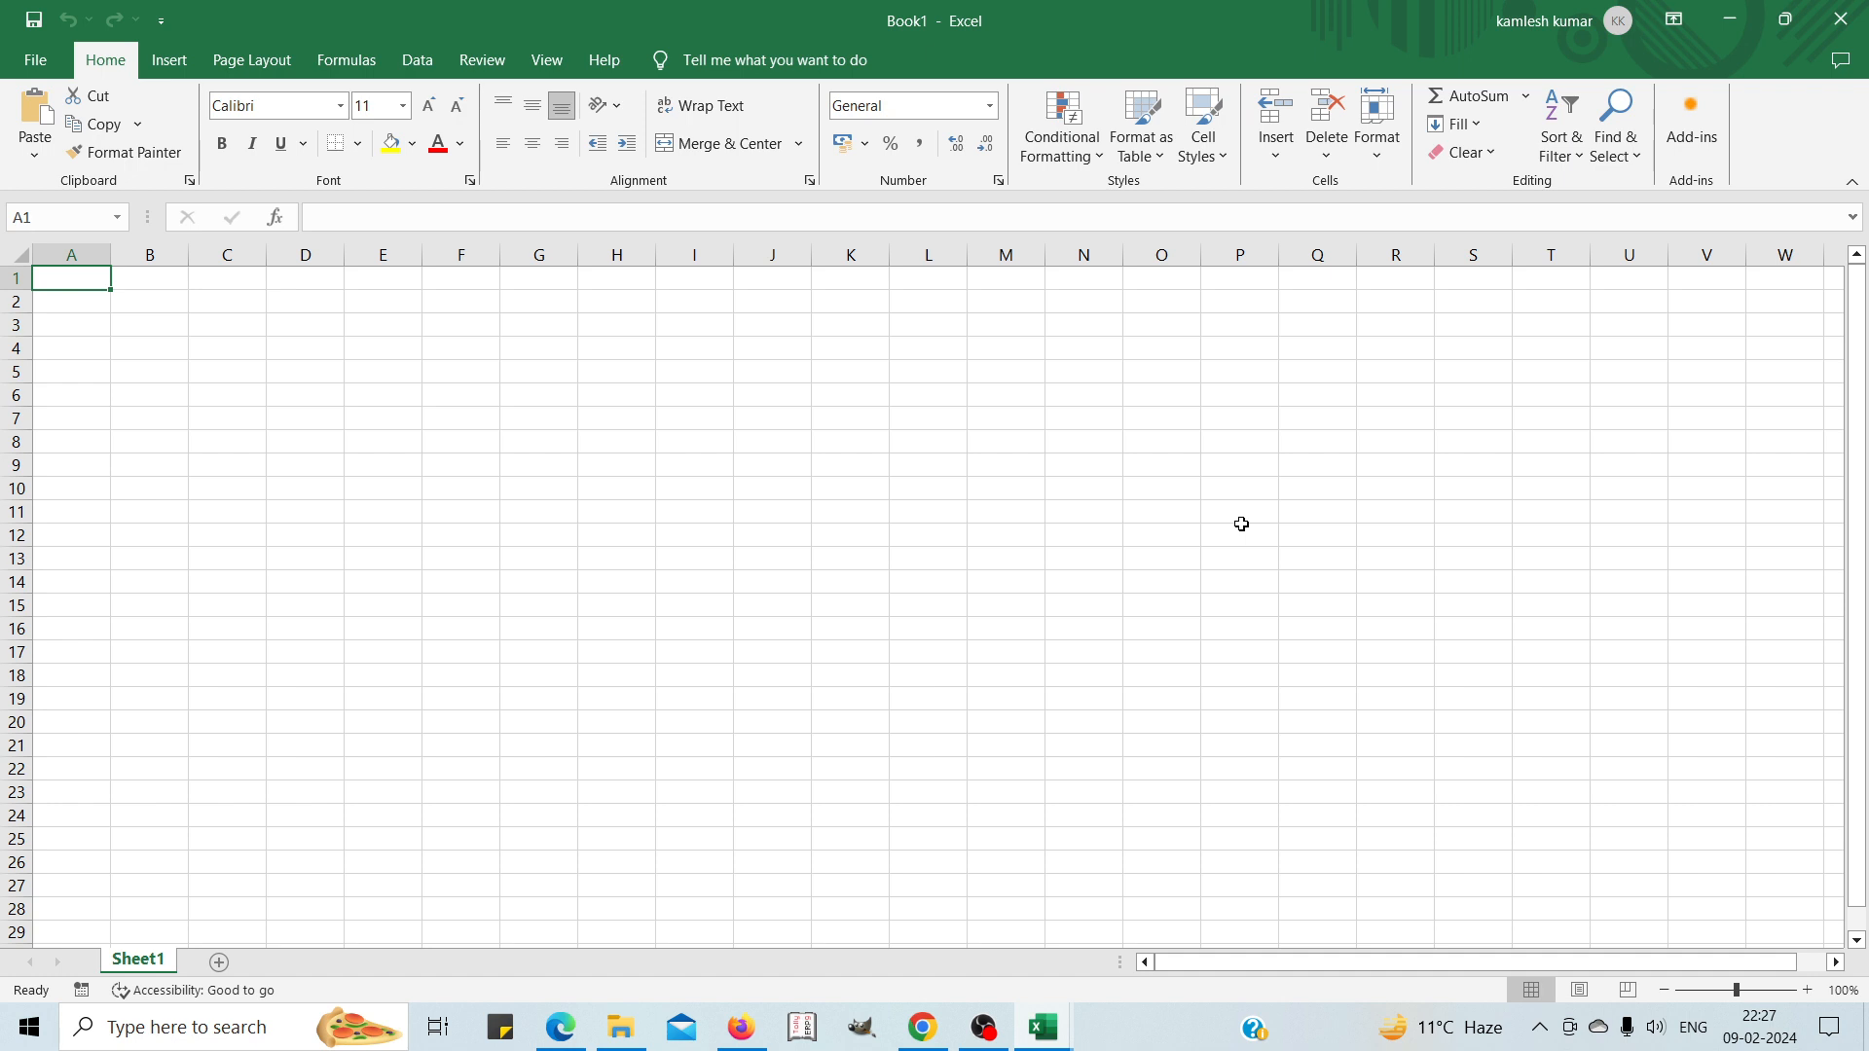
pyautogui.click(694, 590)
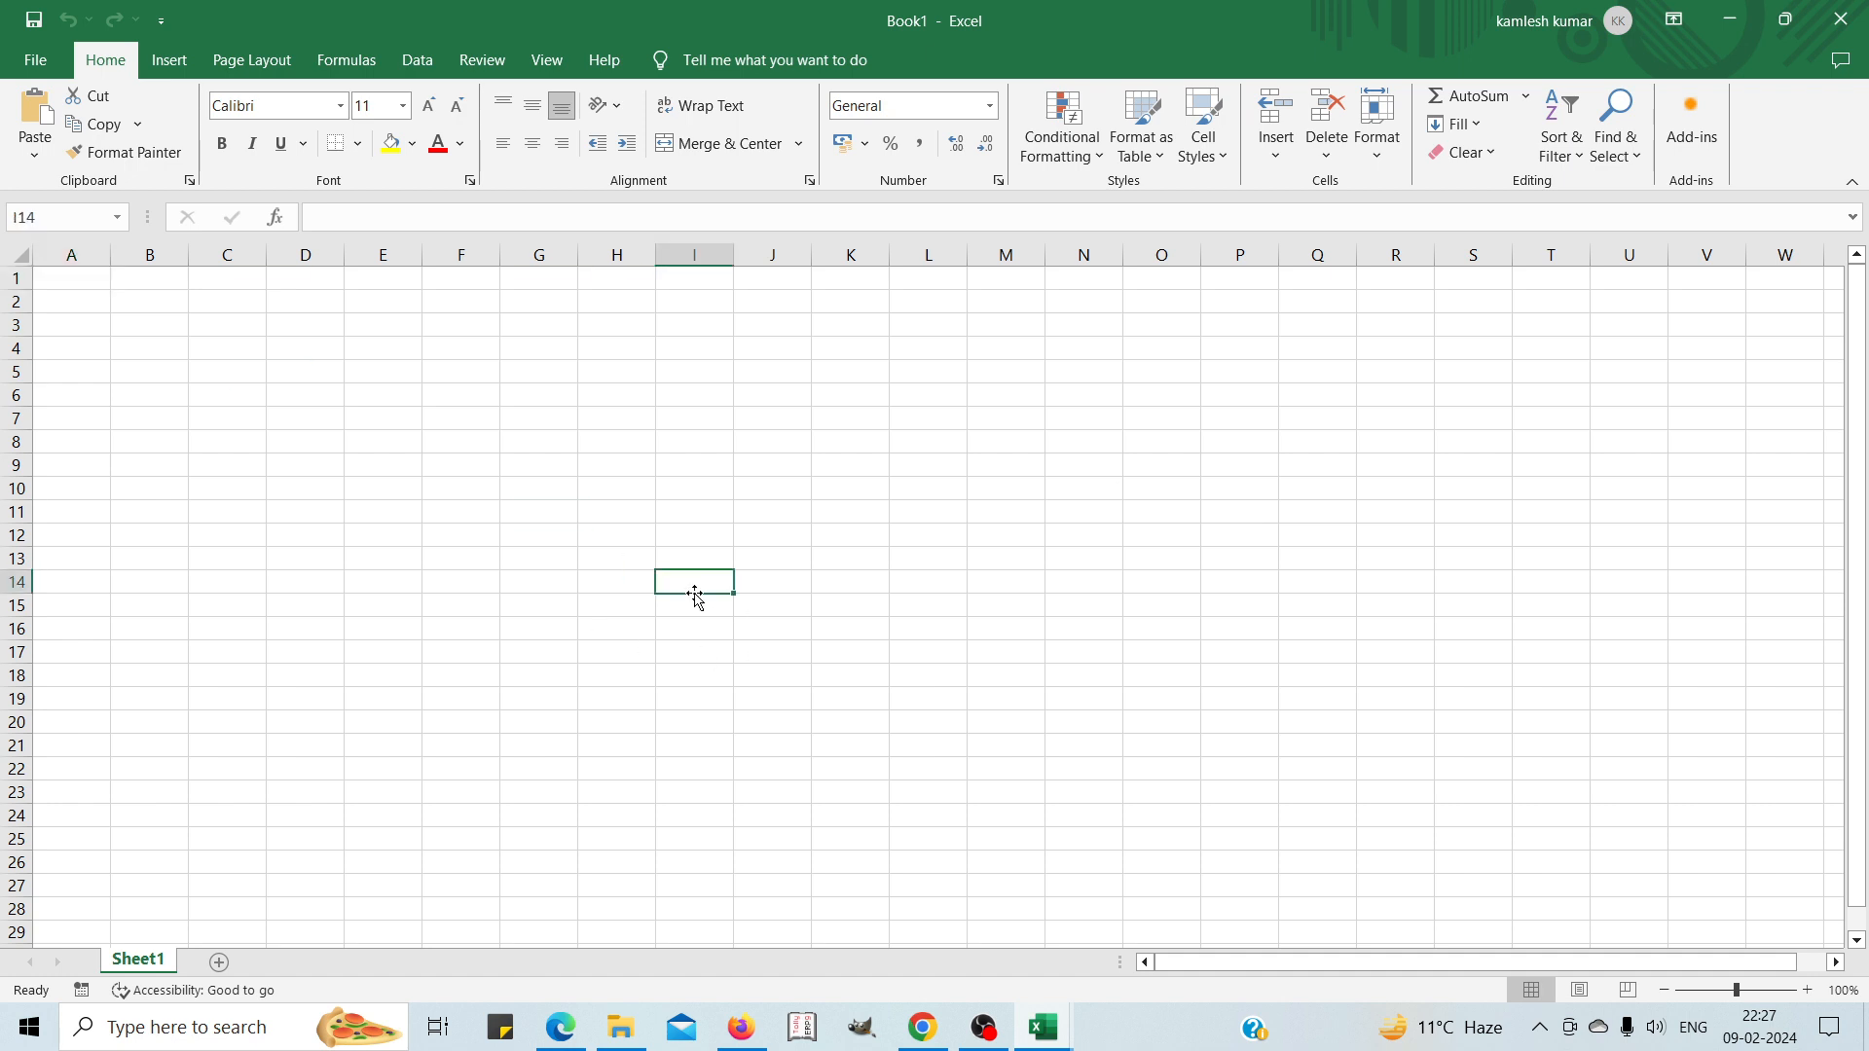
pyautogui.click(224, 447)
pyautogui.click(401, 495)
pyautogui.click(526, 567)
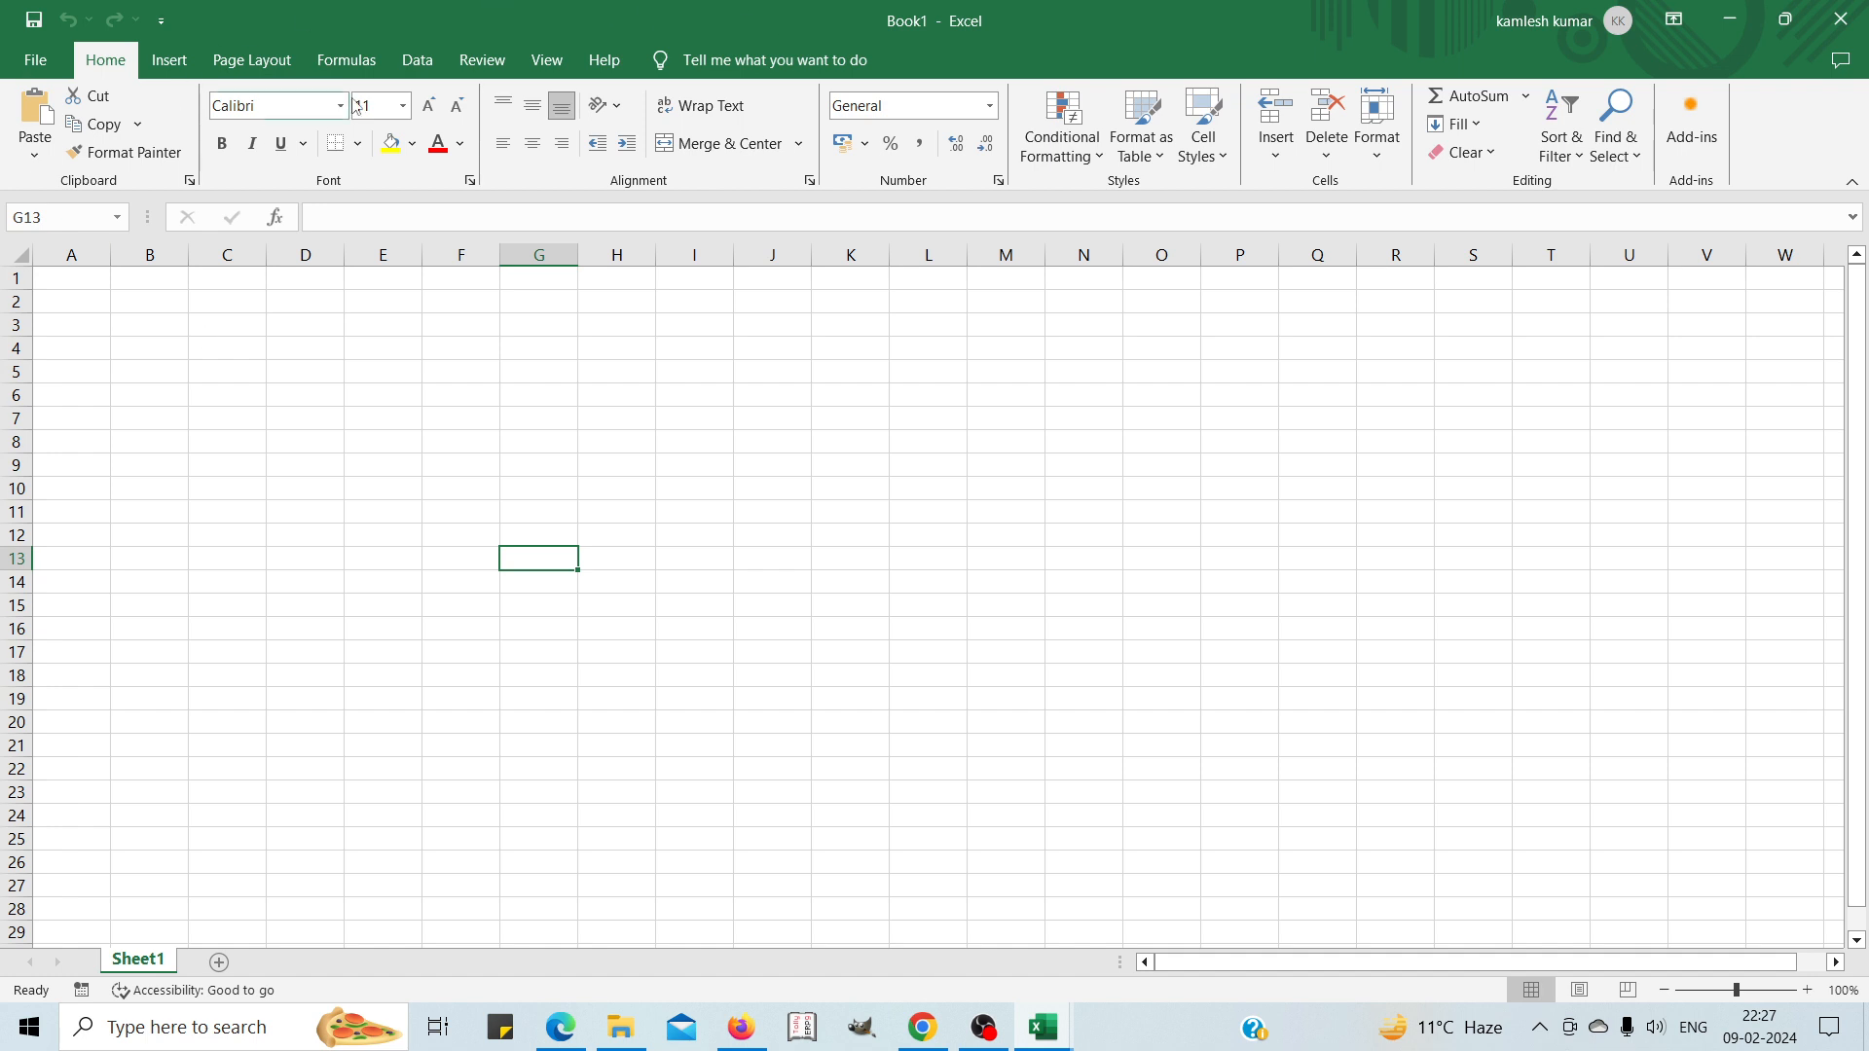
# Look through the Insert, Page Layout, Formulas, Data, Review, View and Help command sets, and return to the Home commands.
pyautogui.click(168, 66)
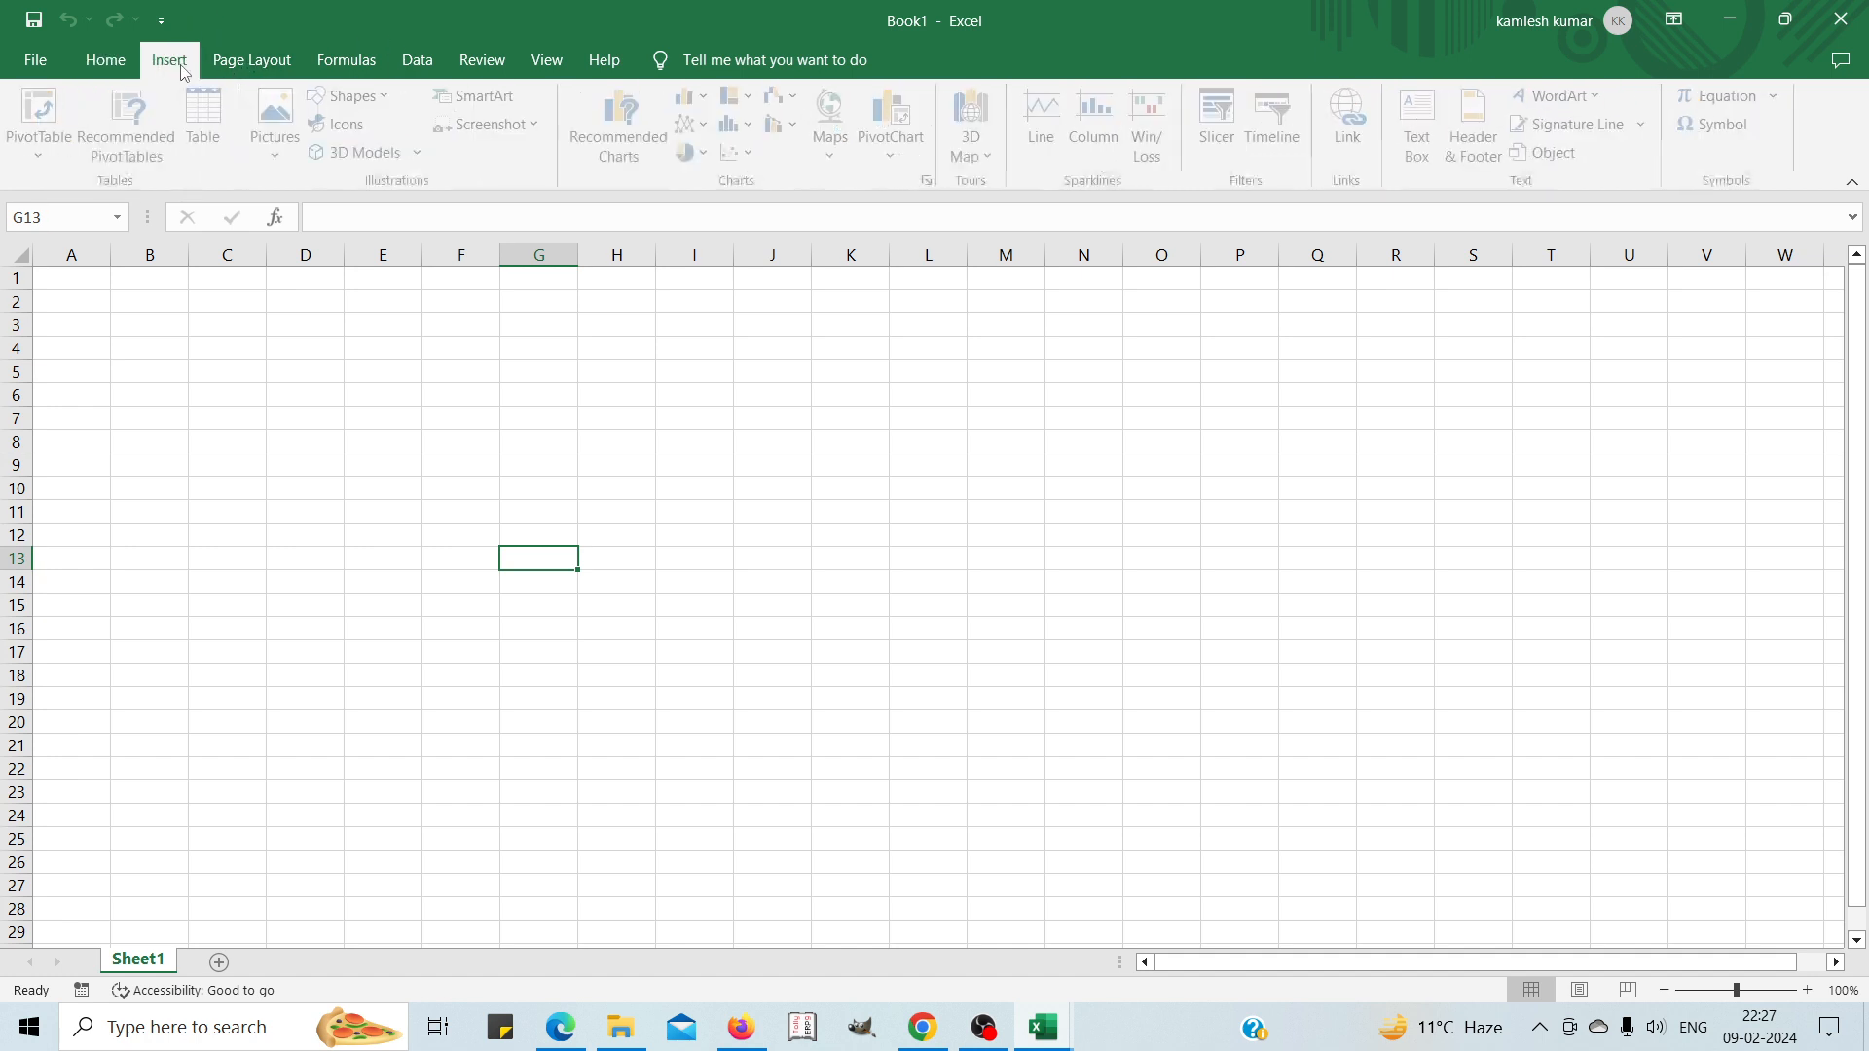
pyautogui.click(250, 66)
pyautogui.click(343, 62)
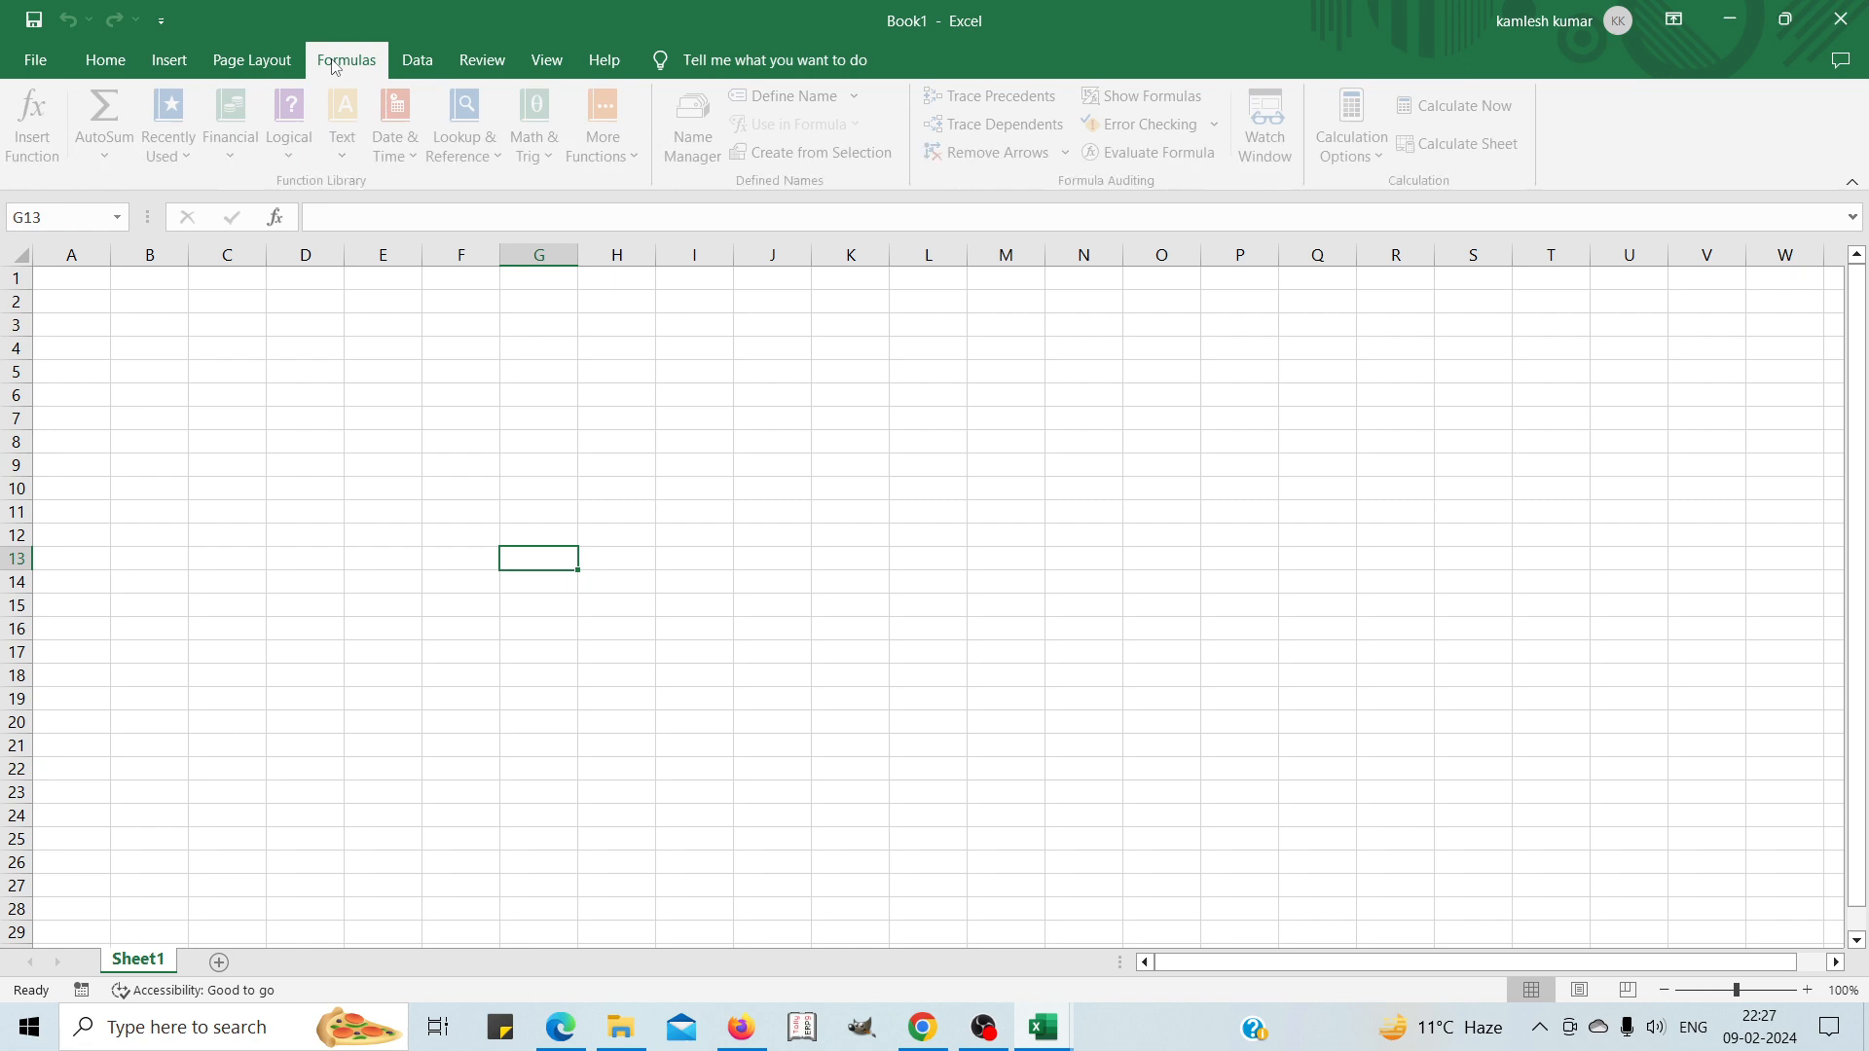
pyautogui.click(421, 66)
pyautogui.click(483, 63)
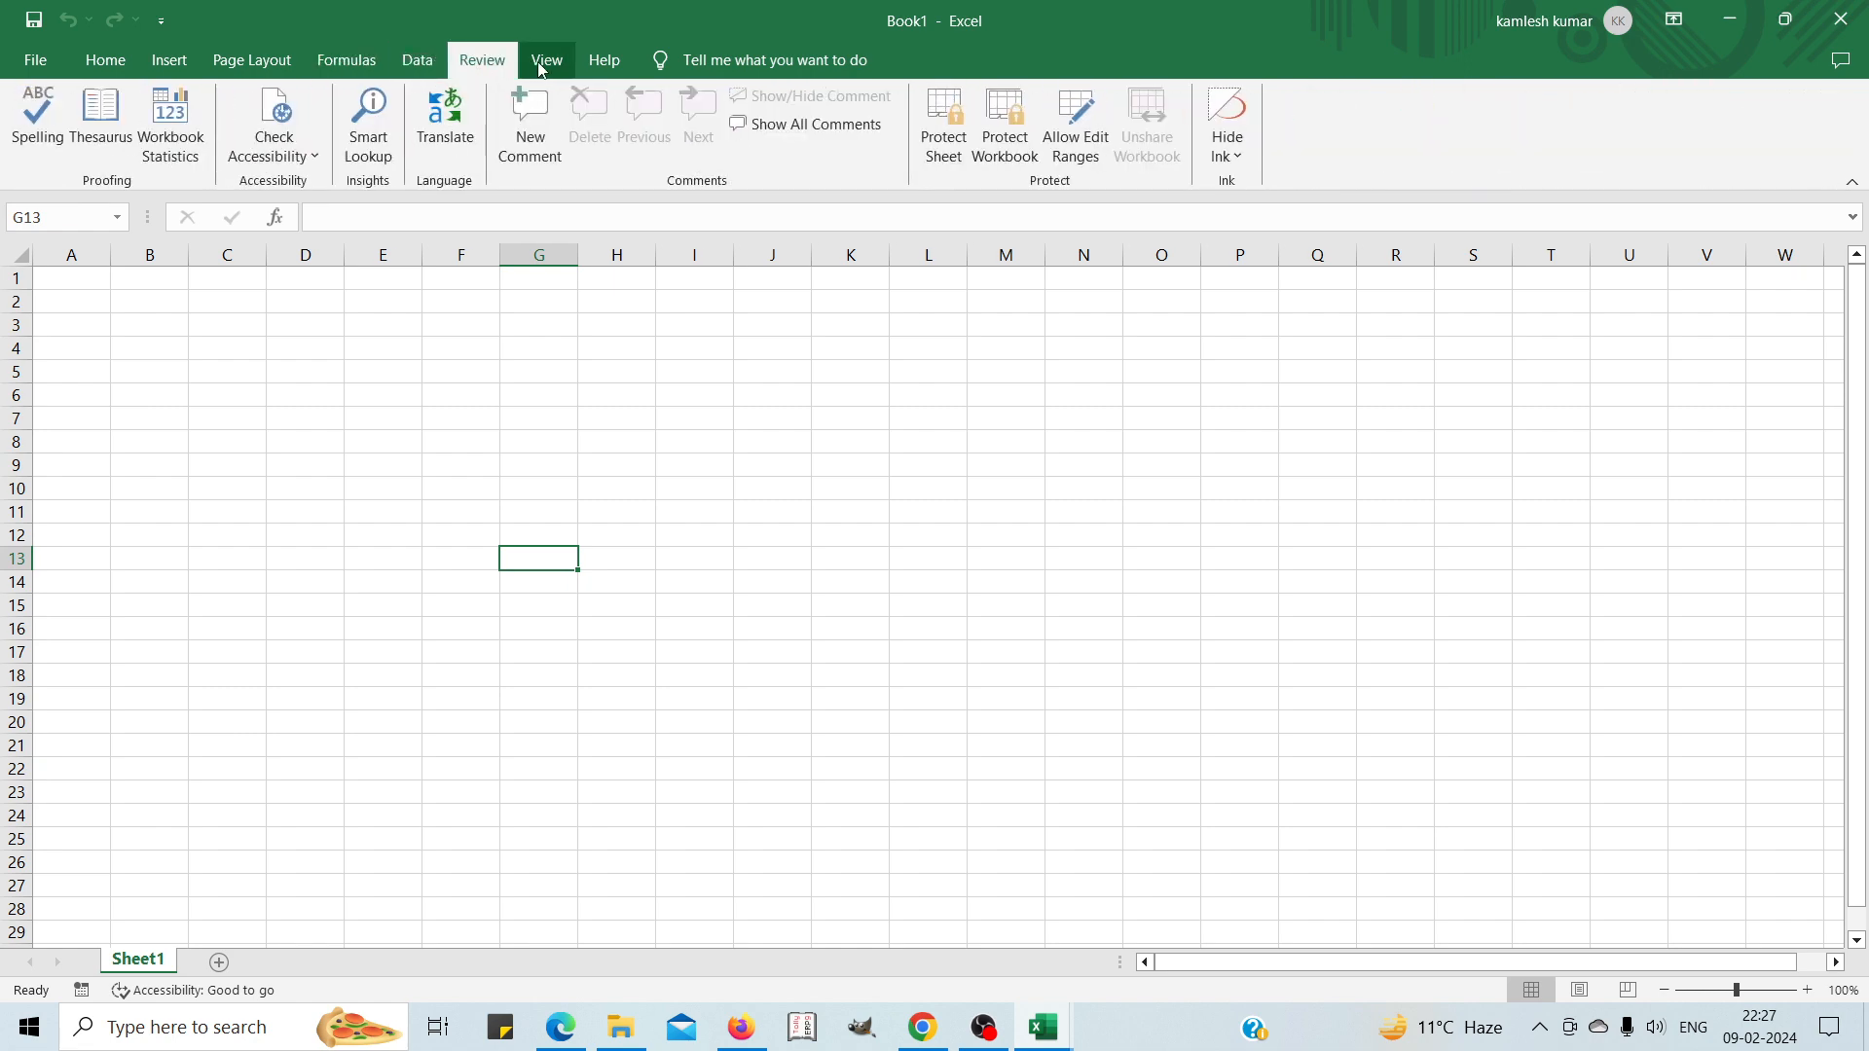
pyautogui.click(545, 63)
pyautogui.click(600, 66)
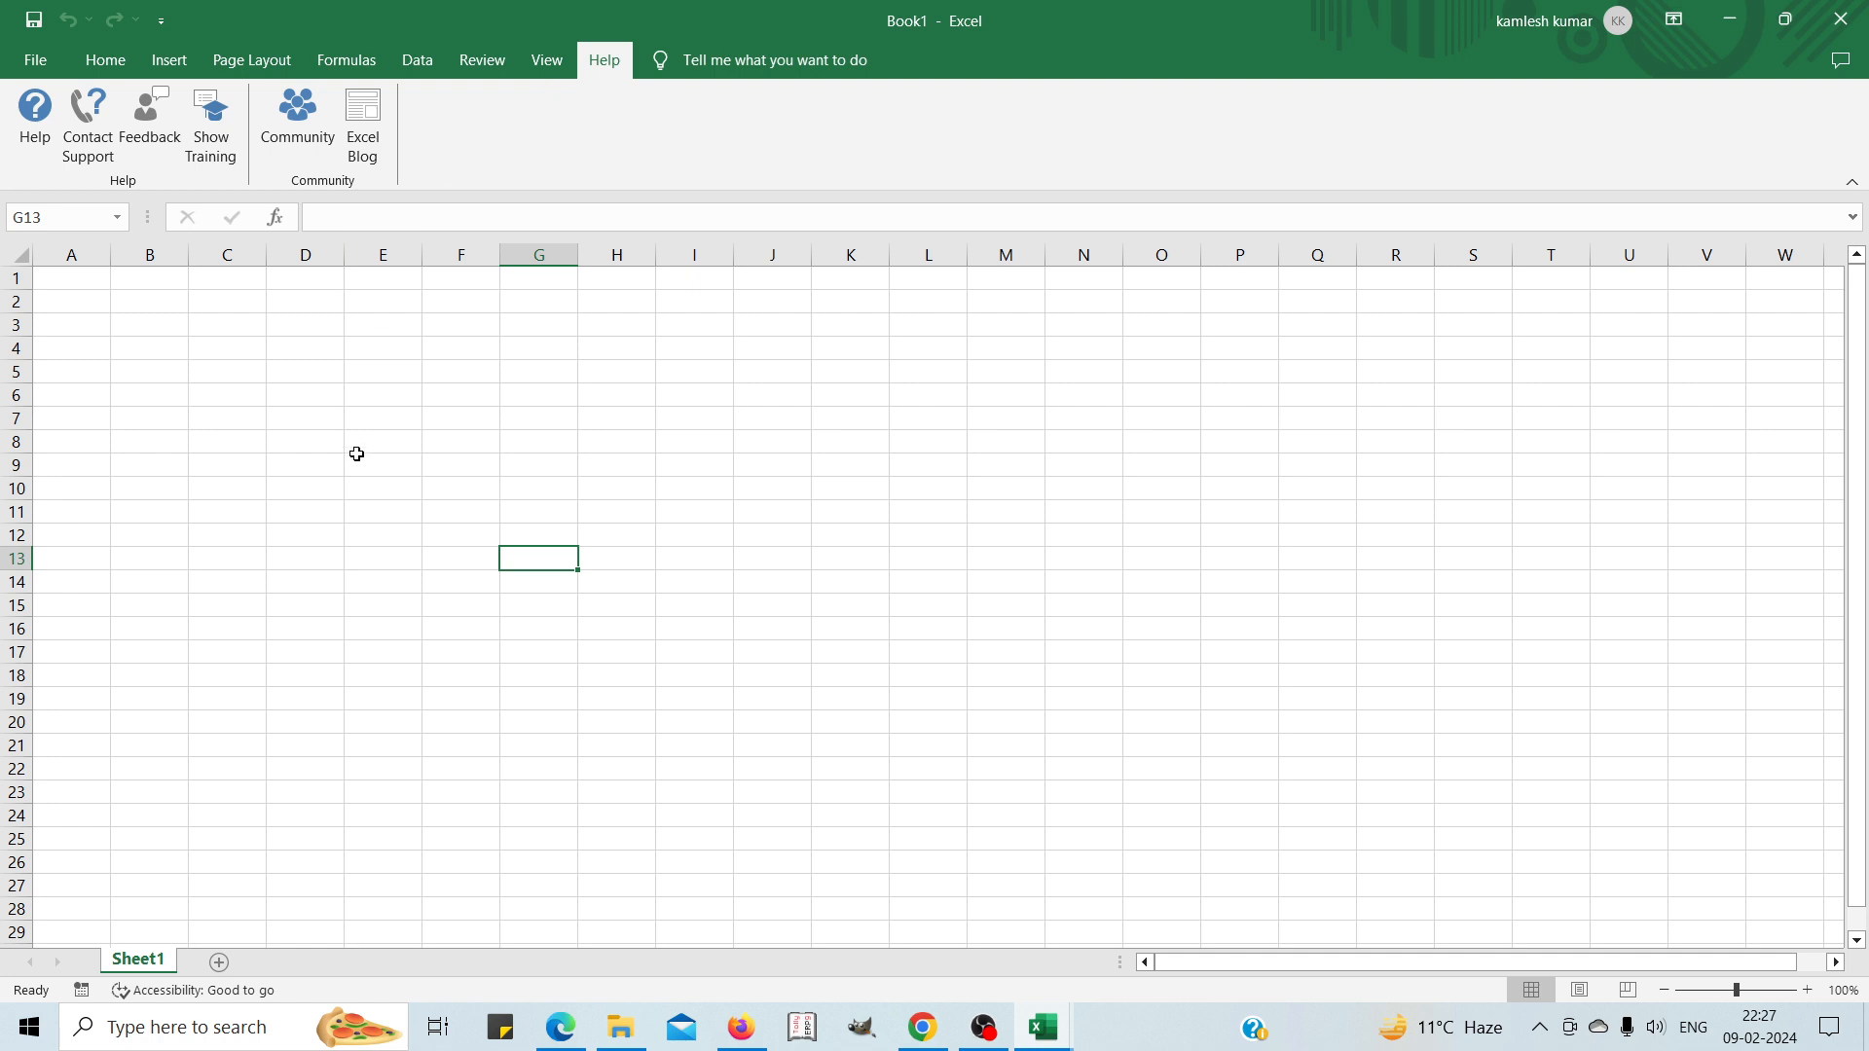
pyautogui.click(106, 60)
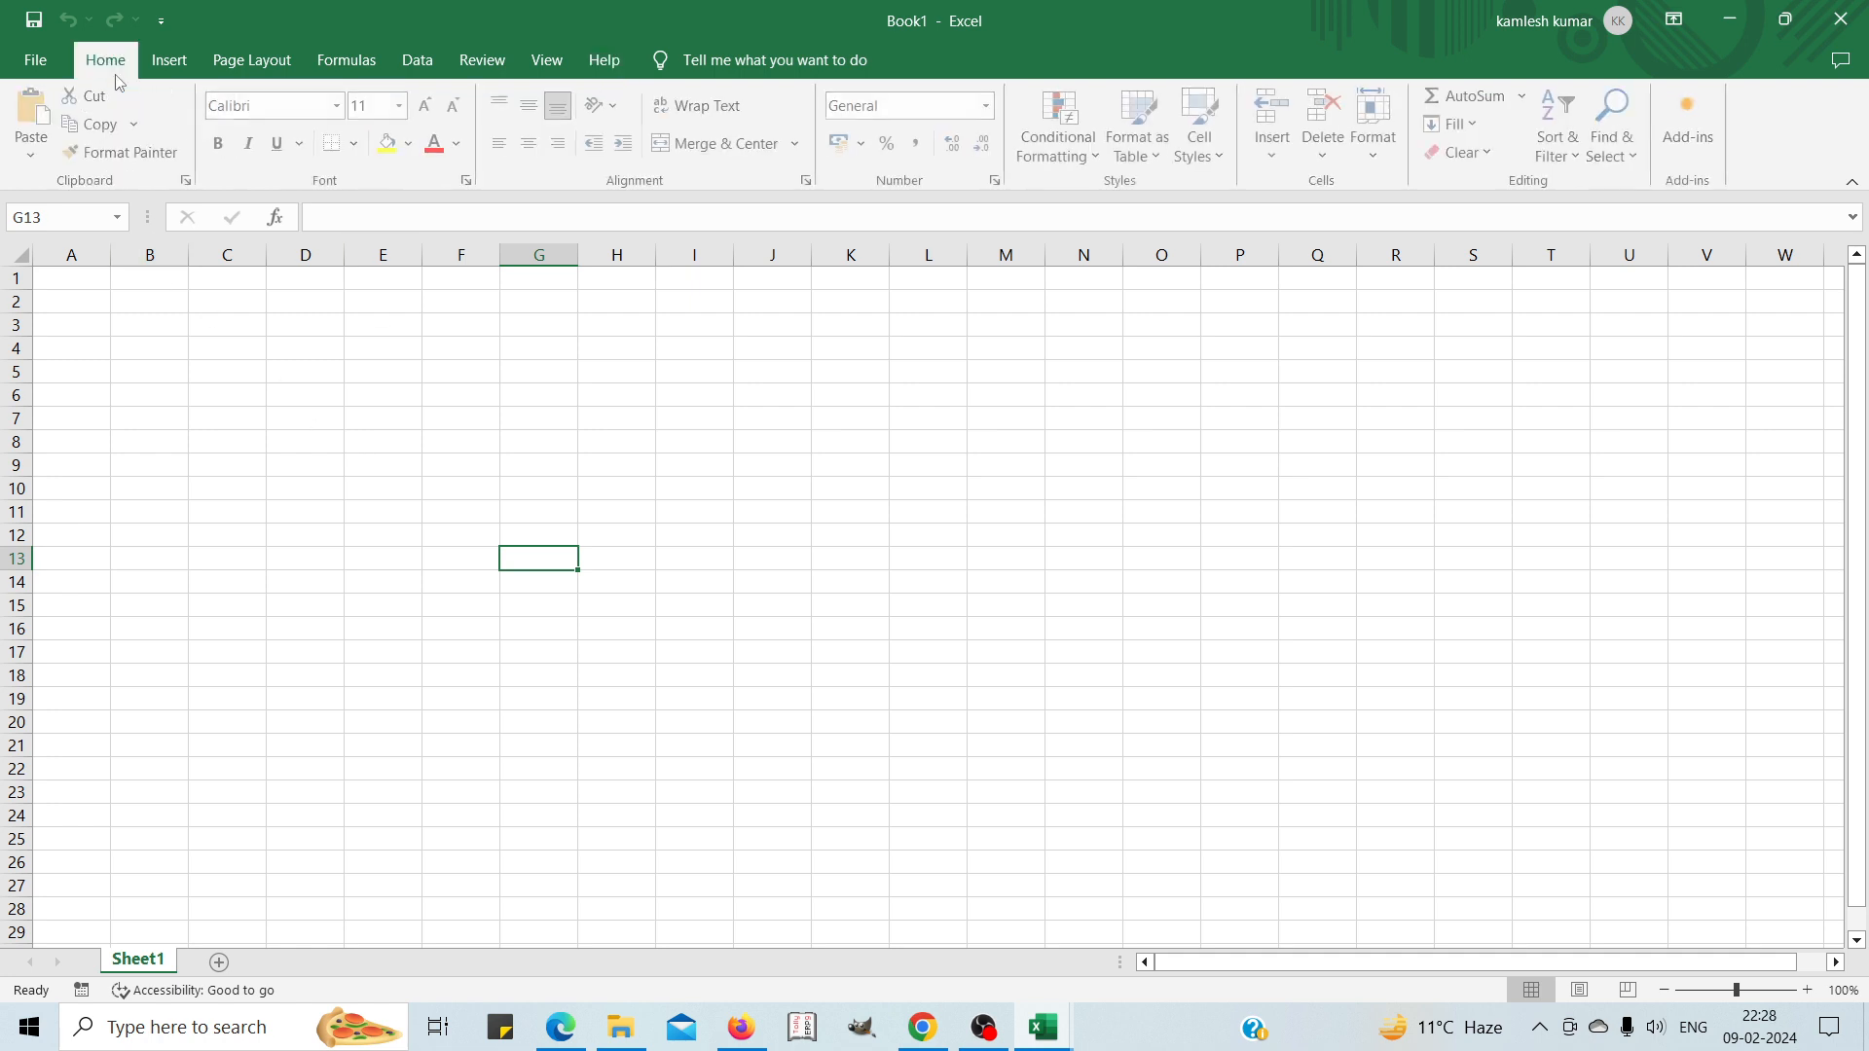
pyautogui.click(170, 63)
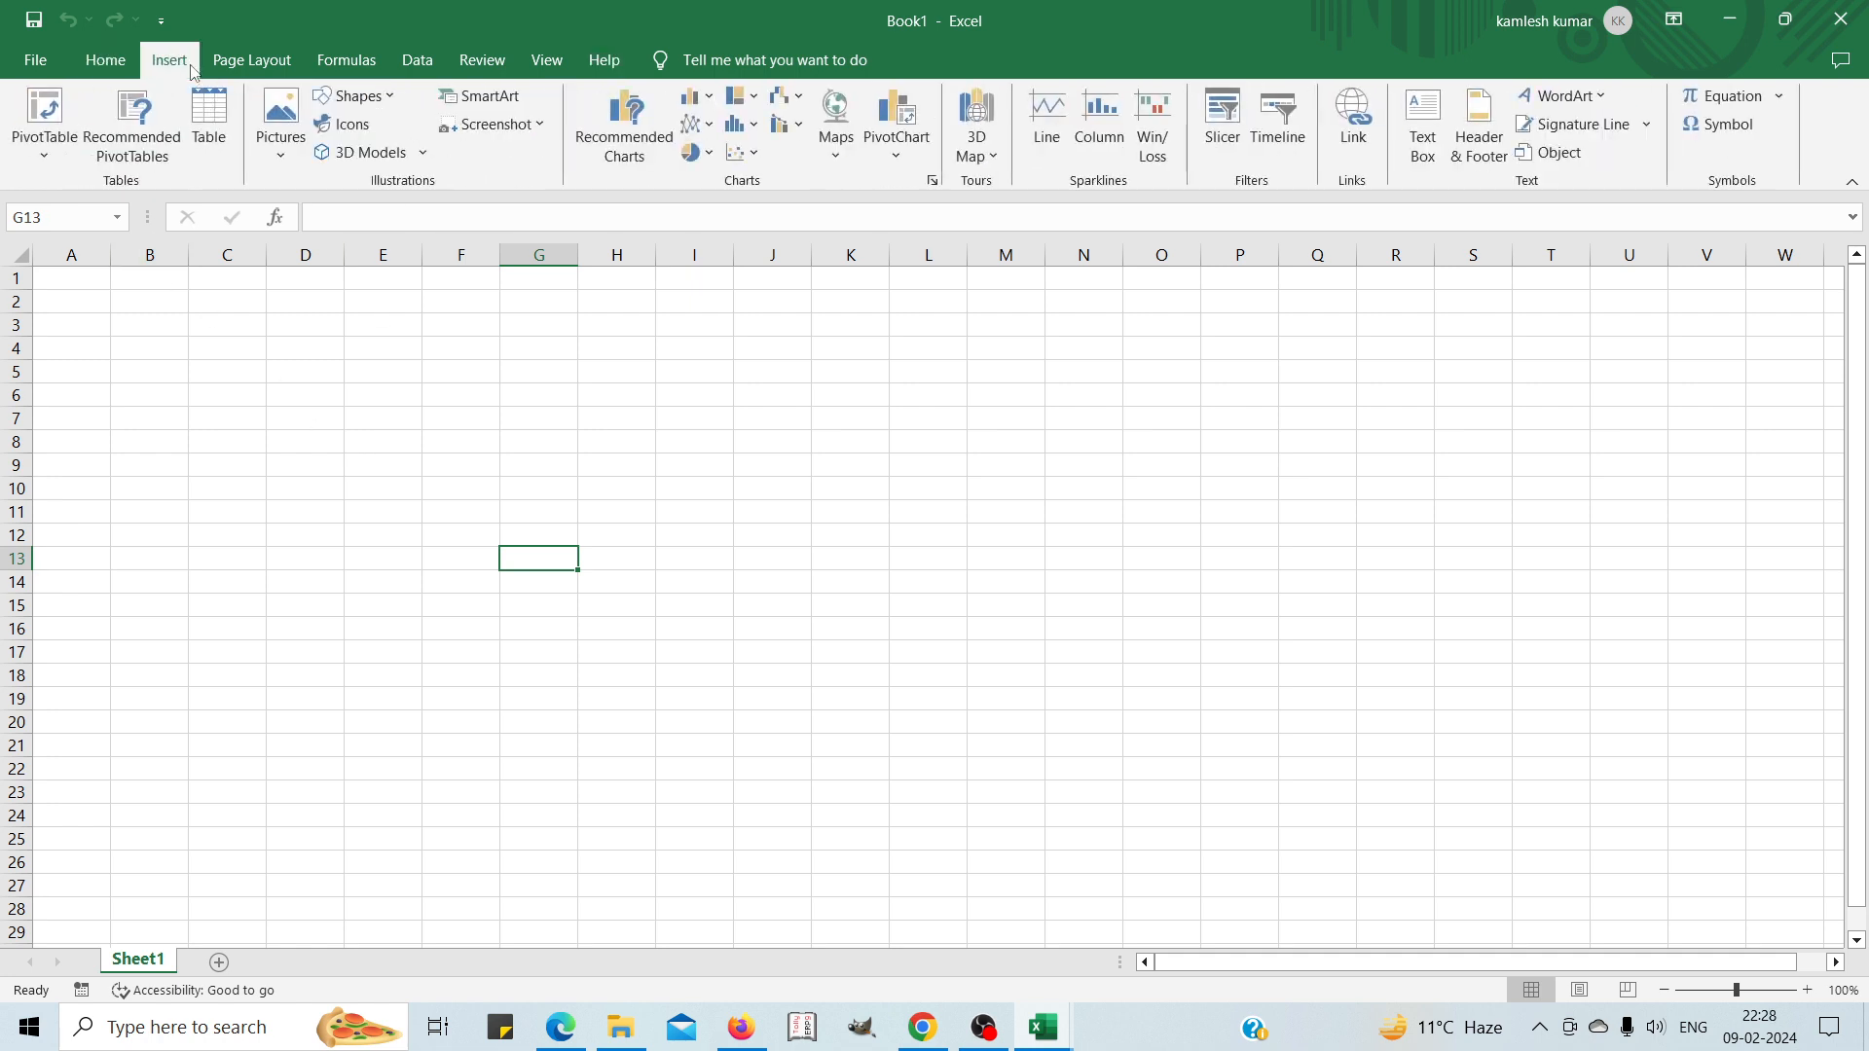
pyautogui.click(109, 62)
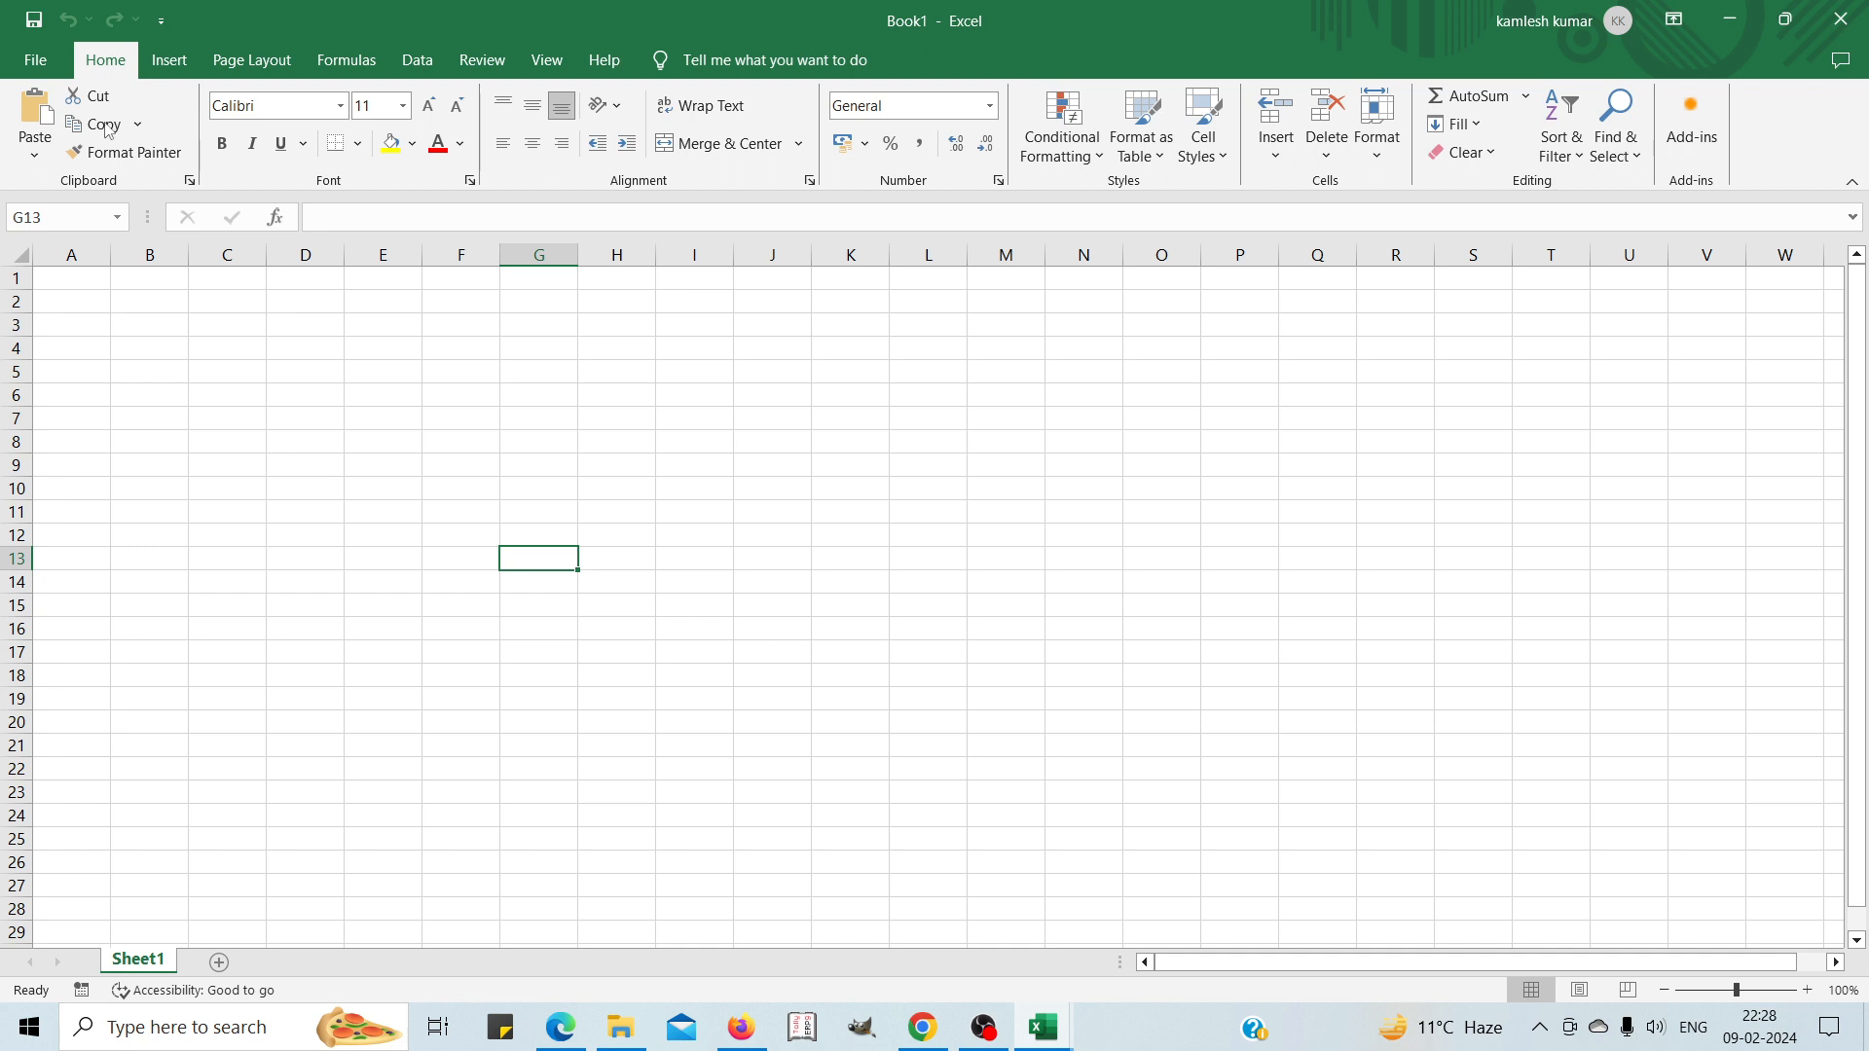
# Browse the templates offered for creating a new workbook, from Blank workbook down to the invoice and planner designs.
pyautogui.click(42, 65)
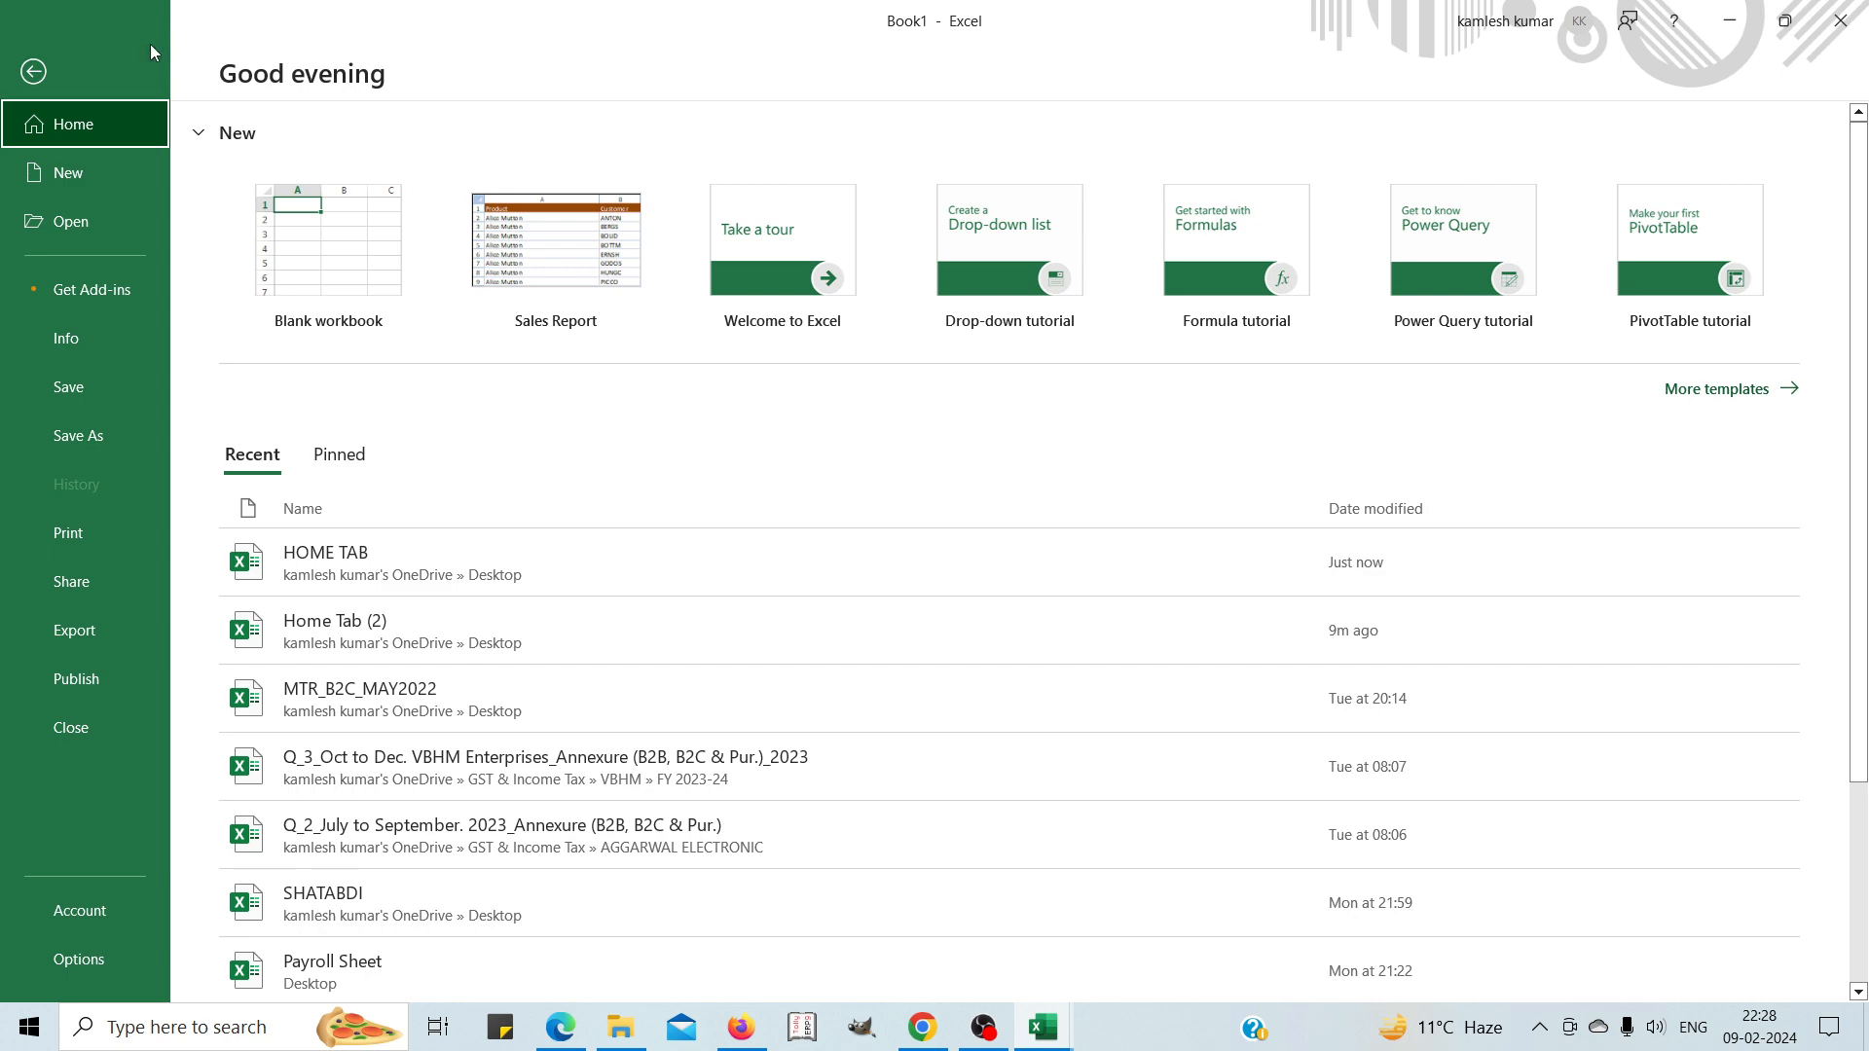
pyautogui.click(91, 174)
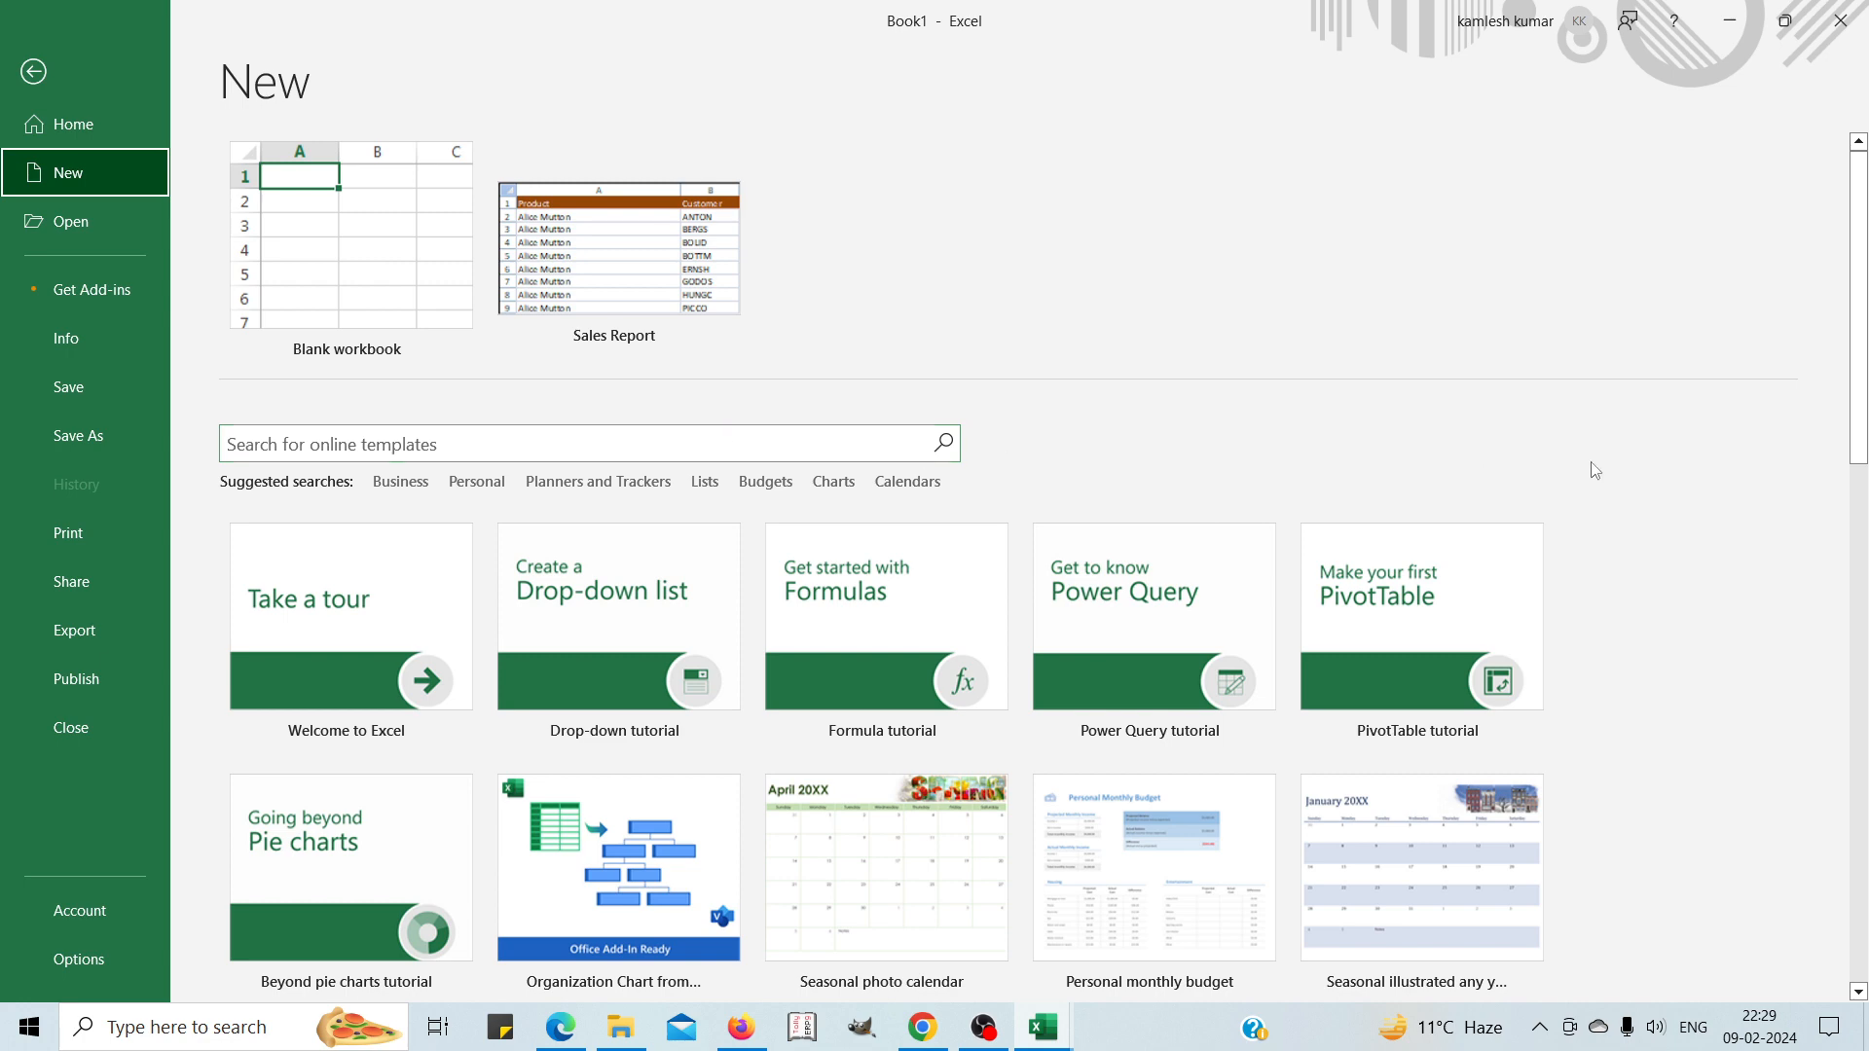
pyautogui.scroll(-3, 1865, 399)
pyautogui.scroll(-6, 1865, 399)
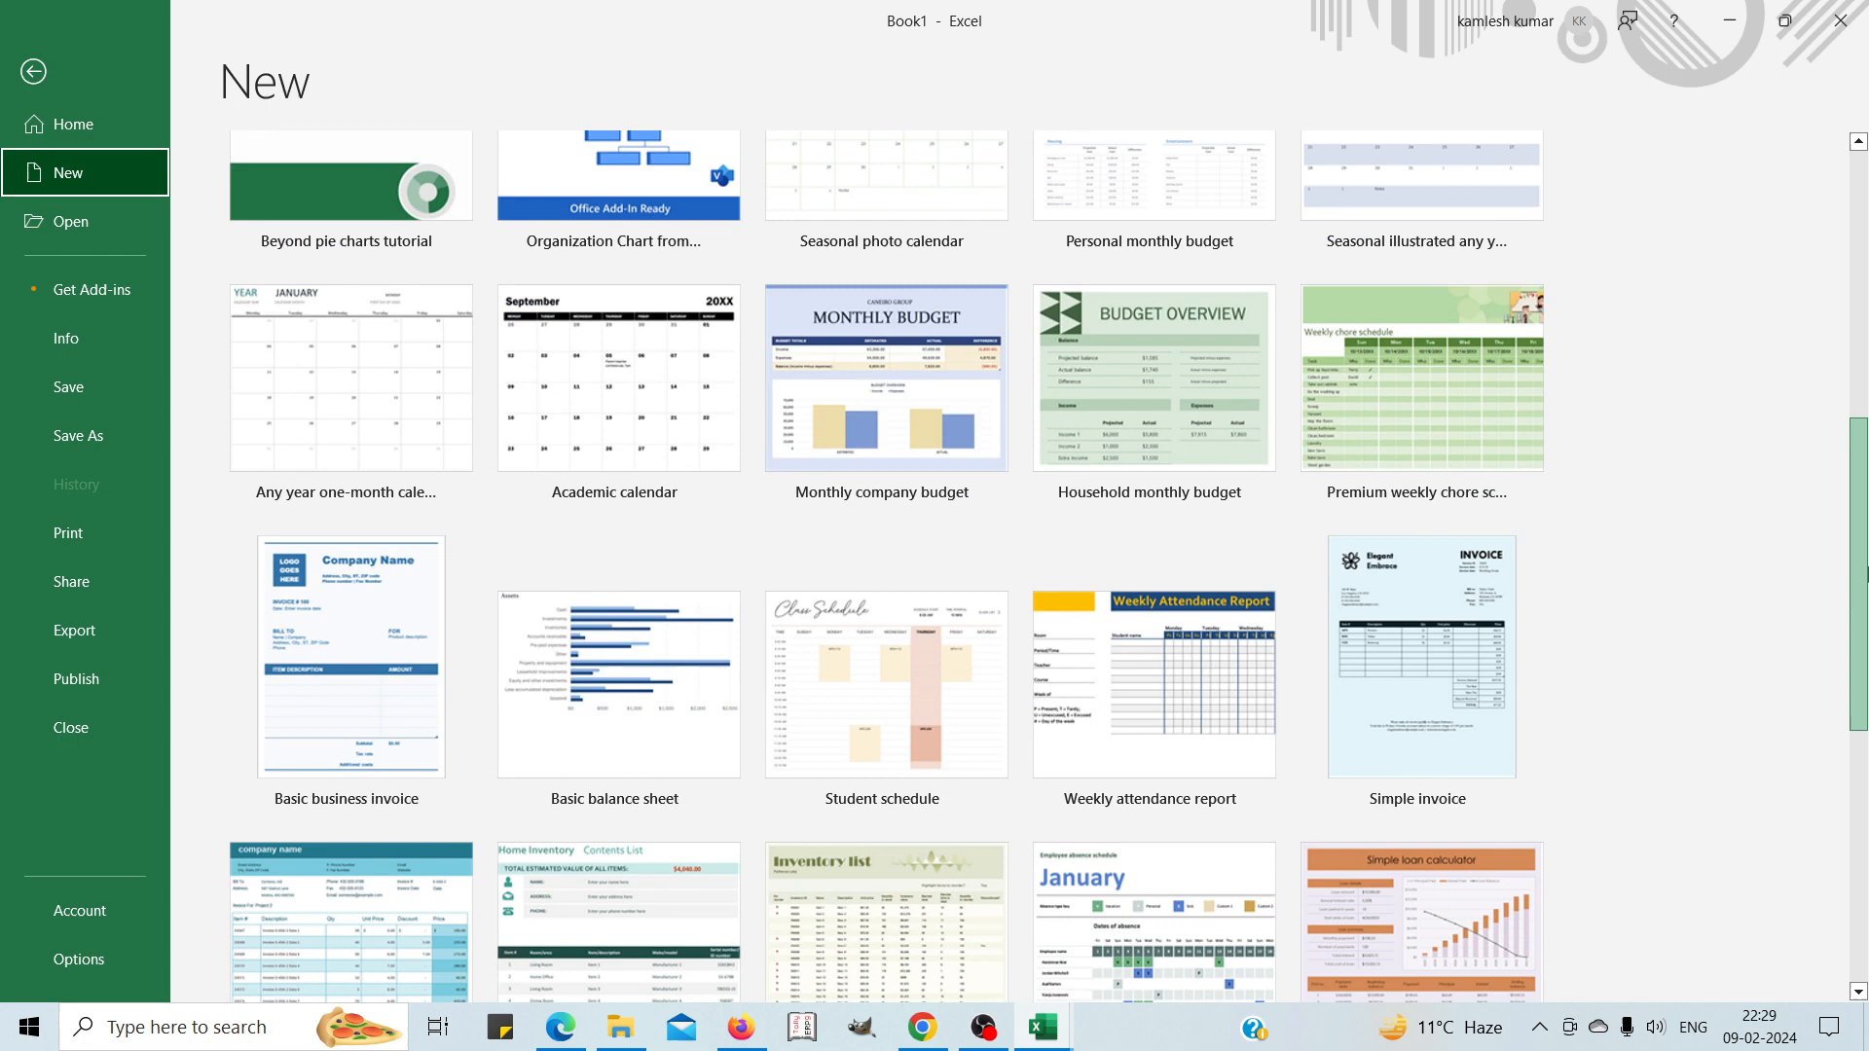
pyautogui.moveTo(1866, 574); pyautogui.dragTo(1865, 633)
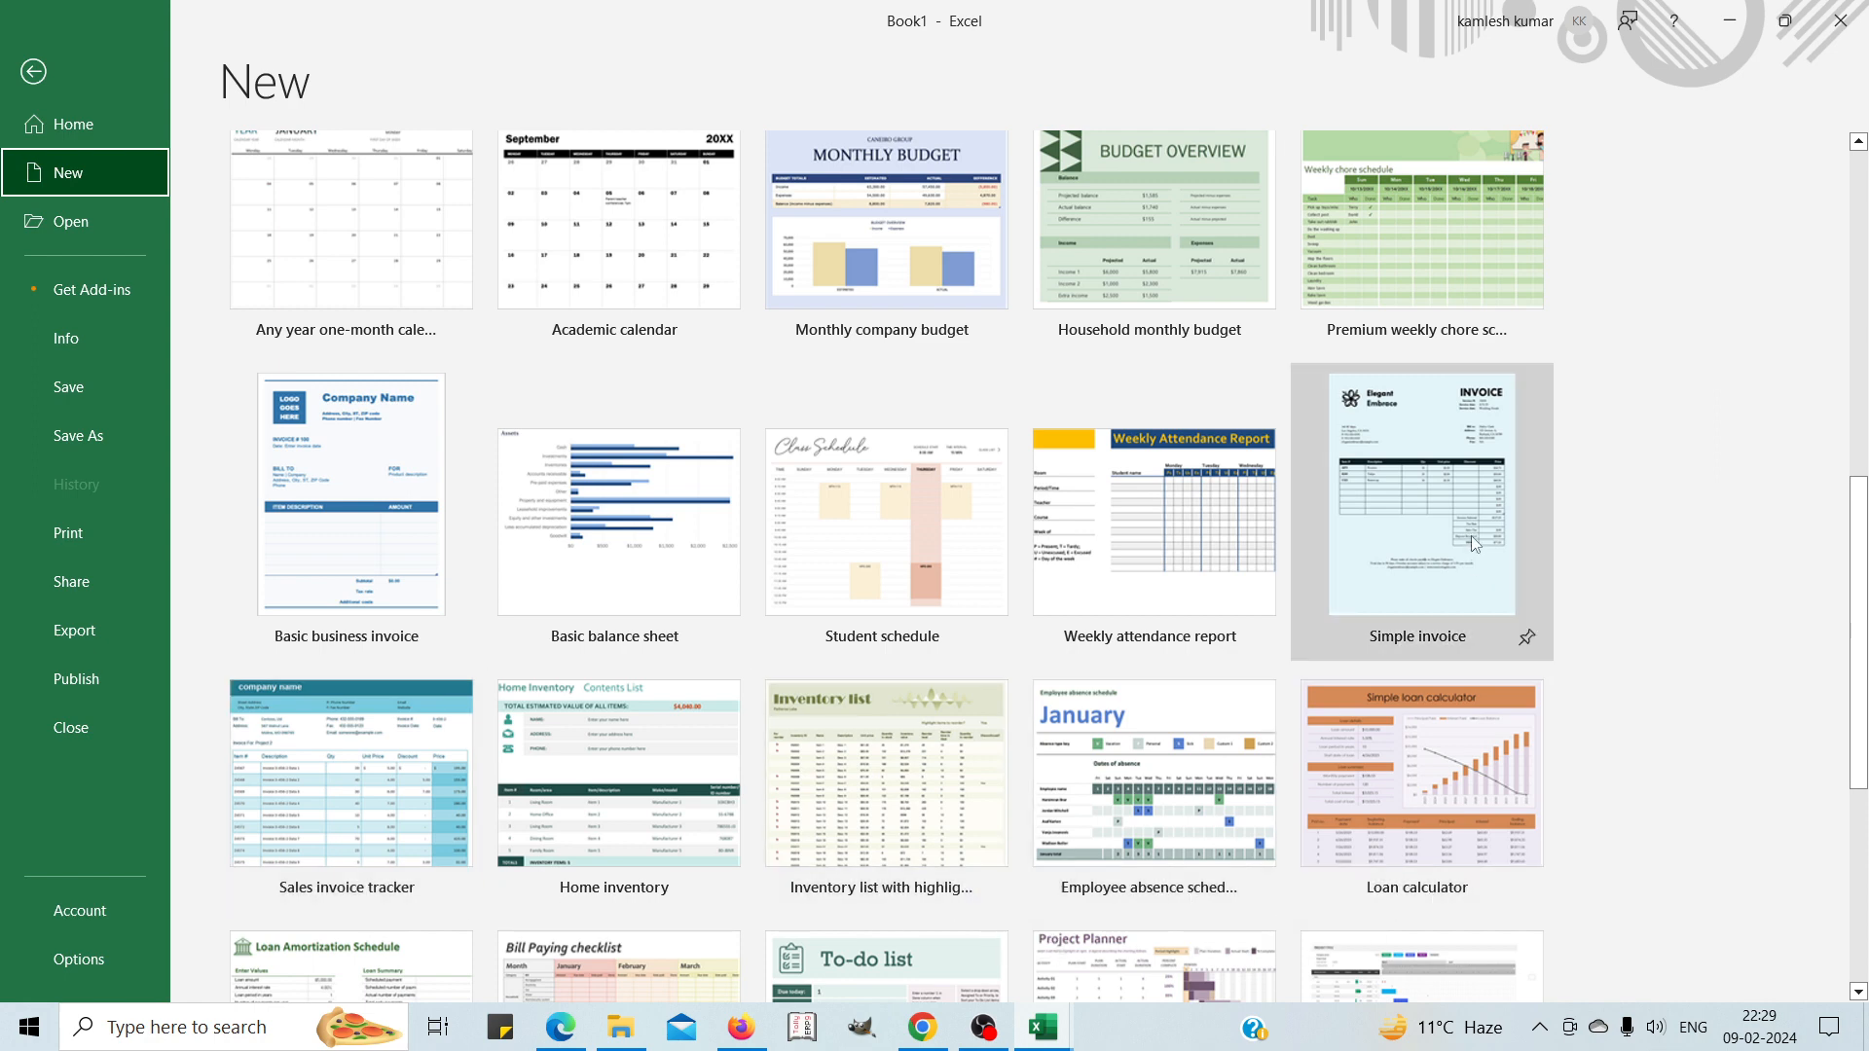
pyautogui.moveTo(1855, 677); pyautogui.dragTo(1862, 616)
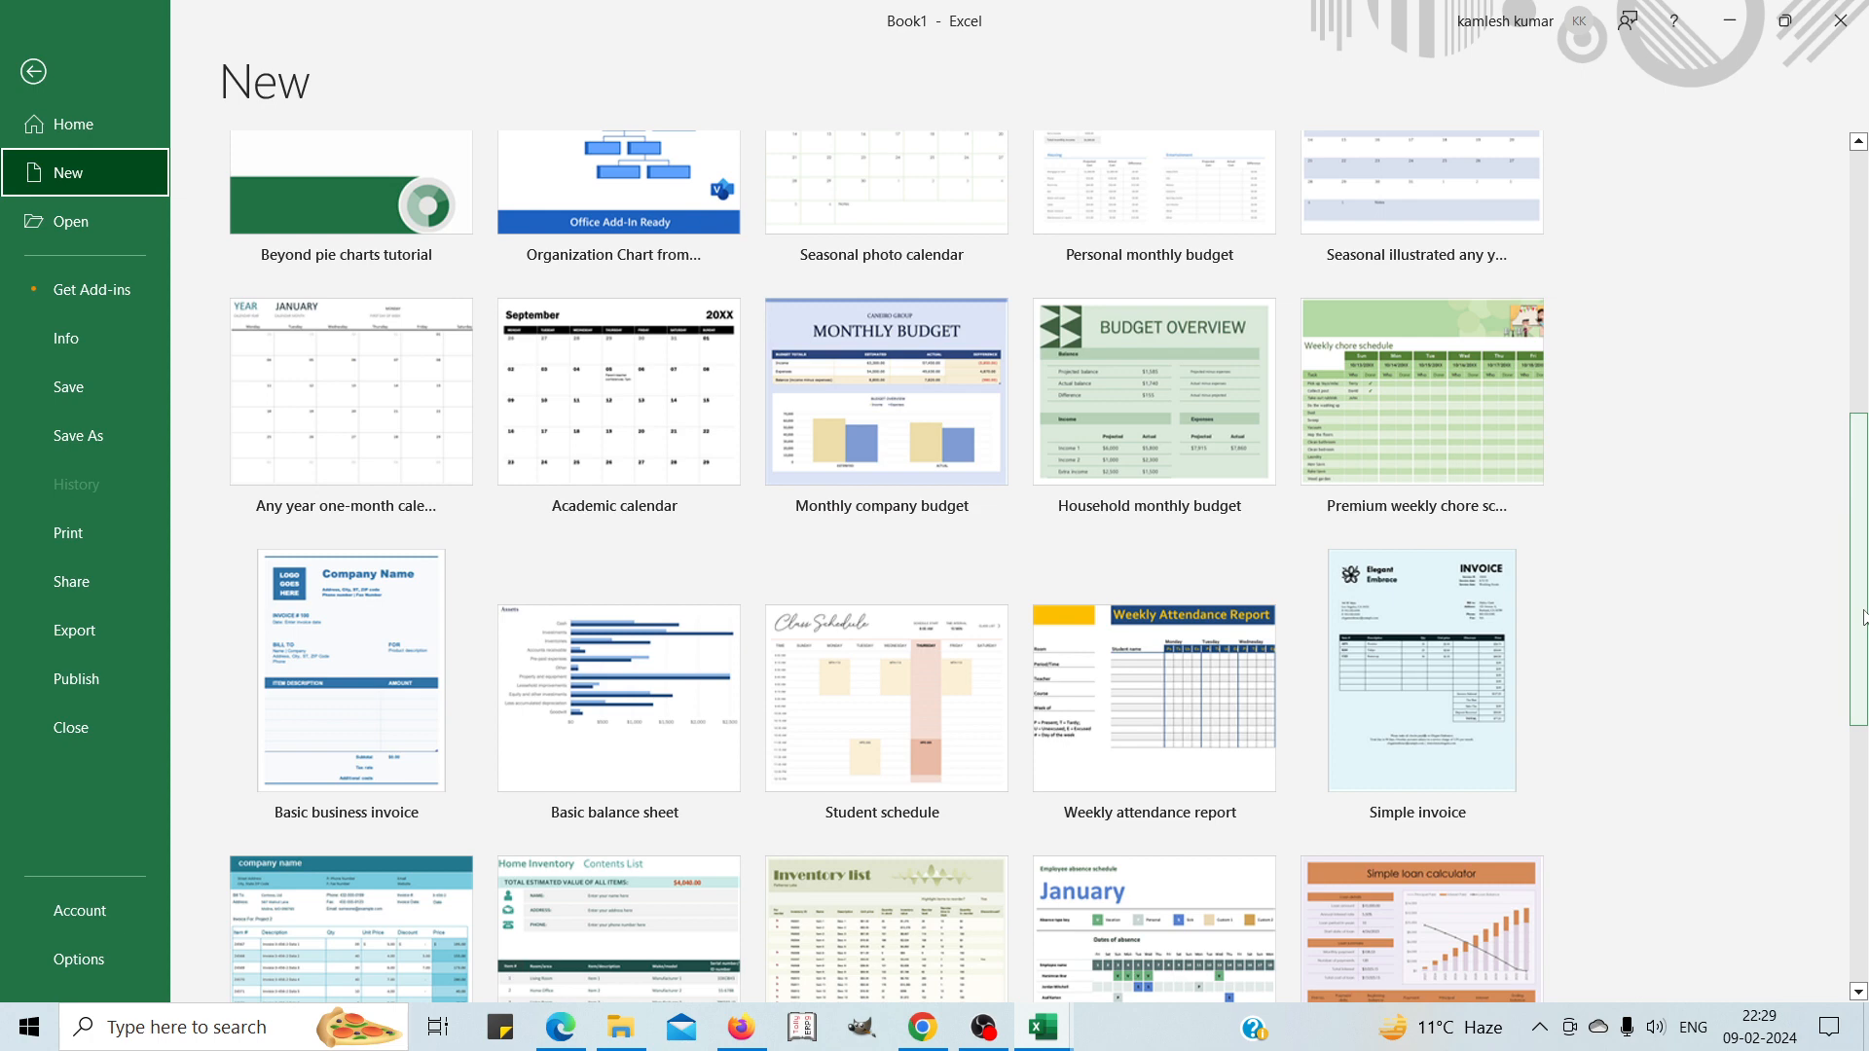
pyautogui.moveTo(1862, 617); pyautogui.dragTo(1864, 341)
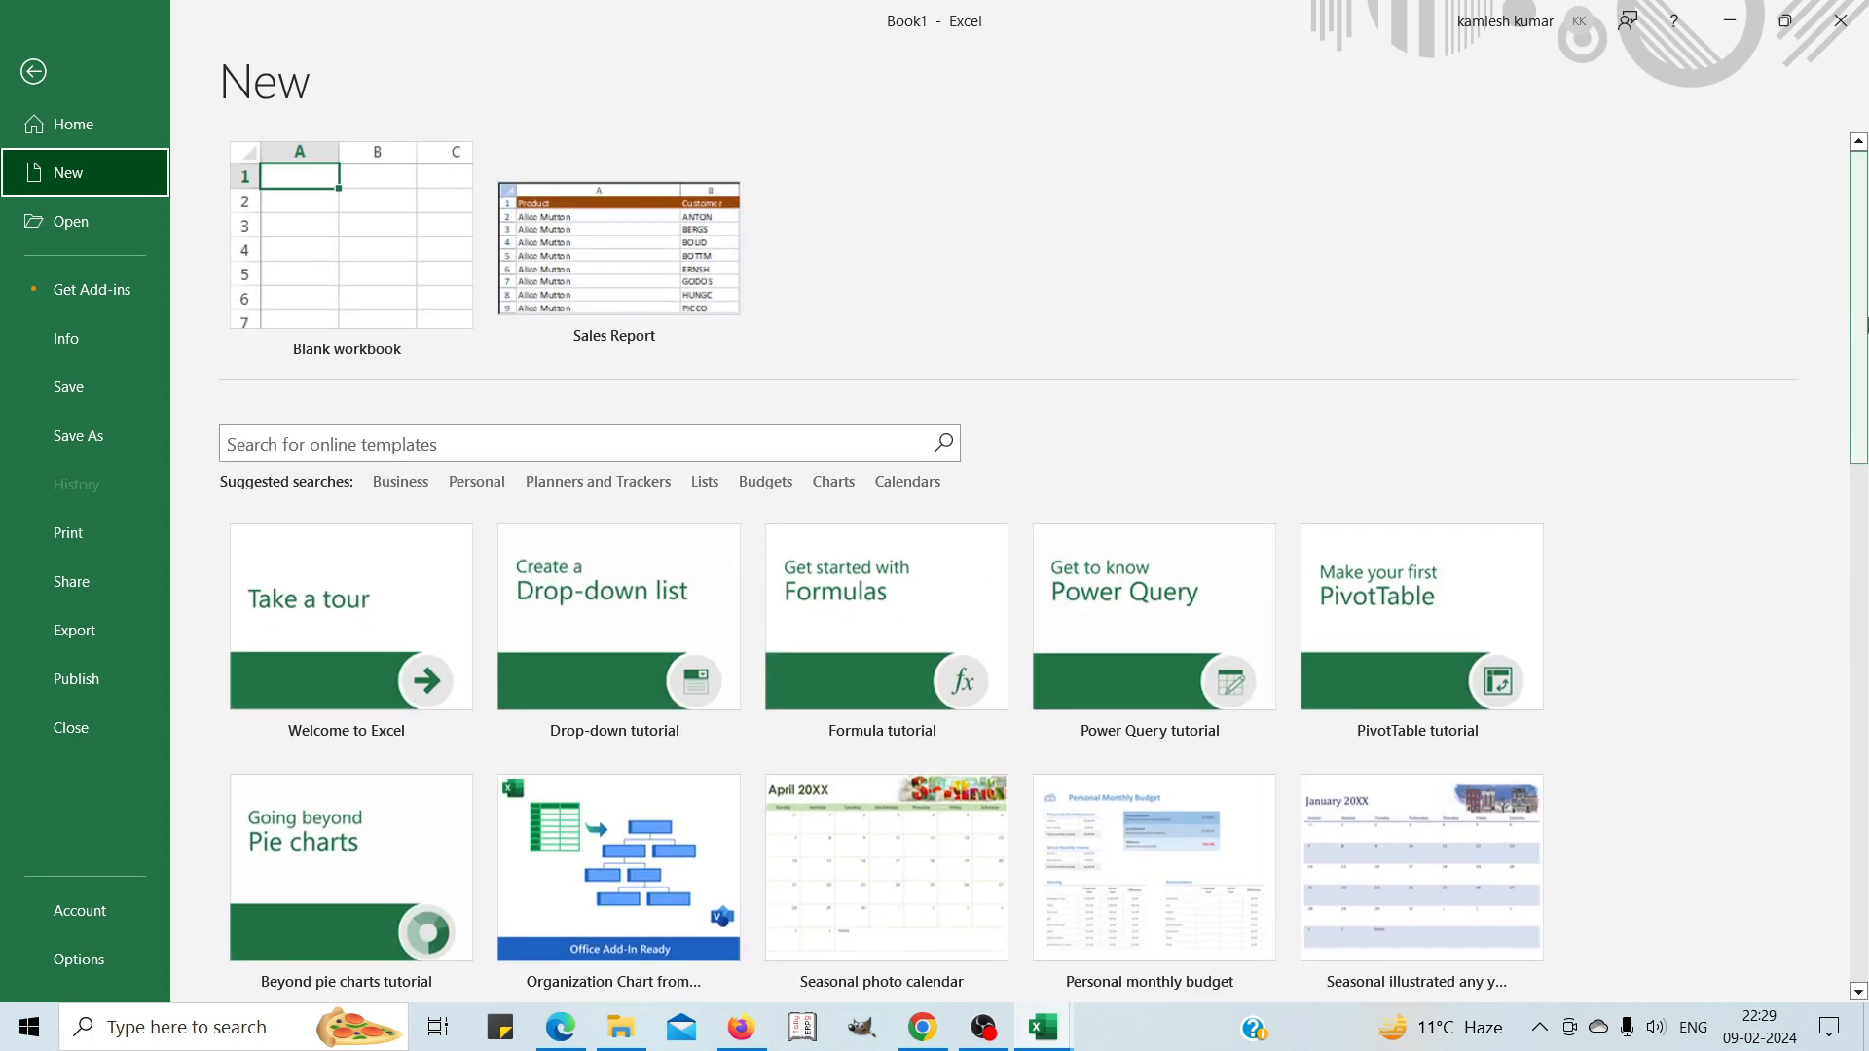
# Look through the Open, Info, Save As, Print, Share, Export, Publish and Home pages of the file options, and return to the worksheet.
pyautogui.click(91, 232)
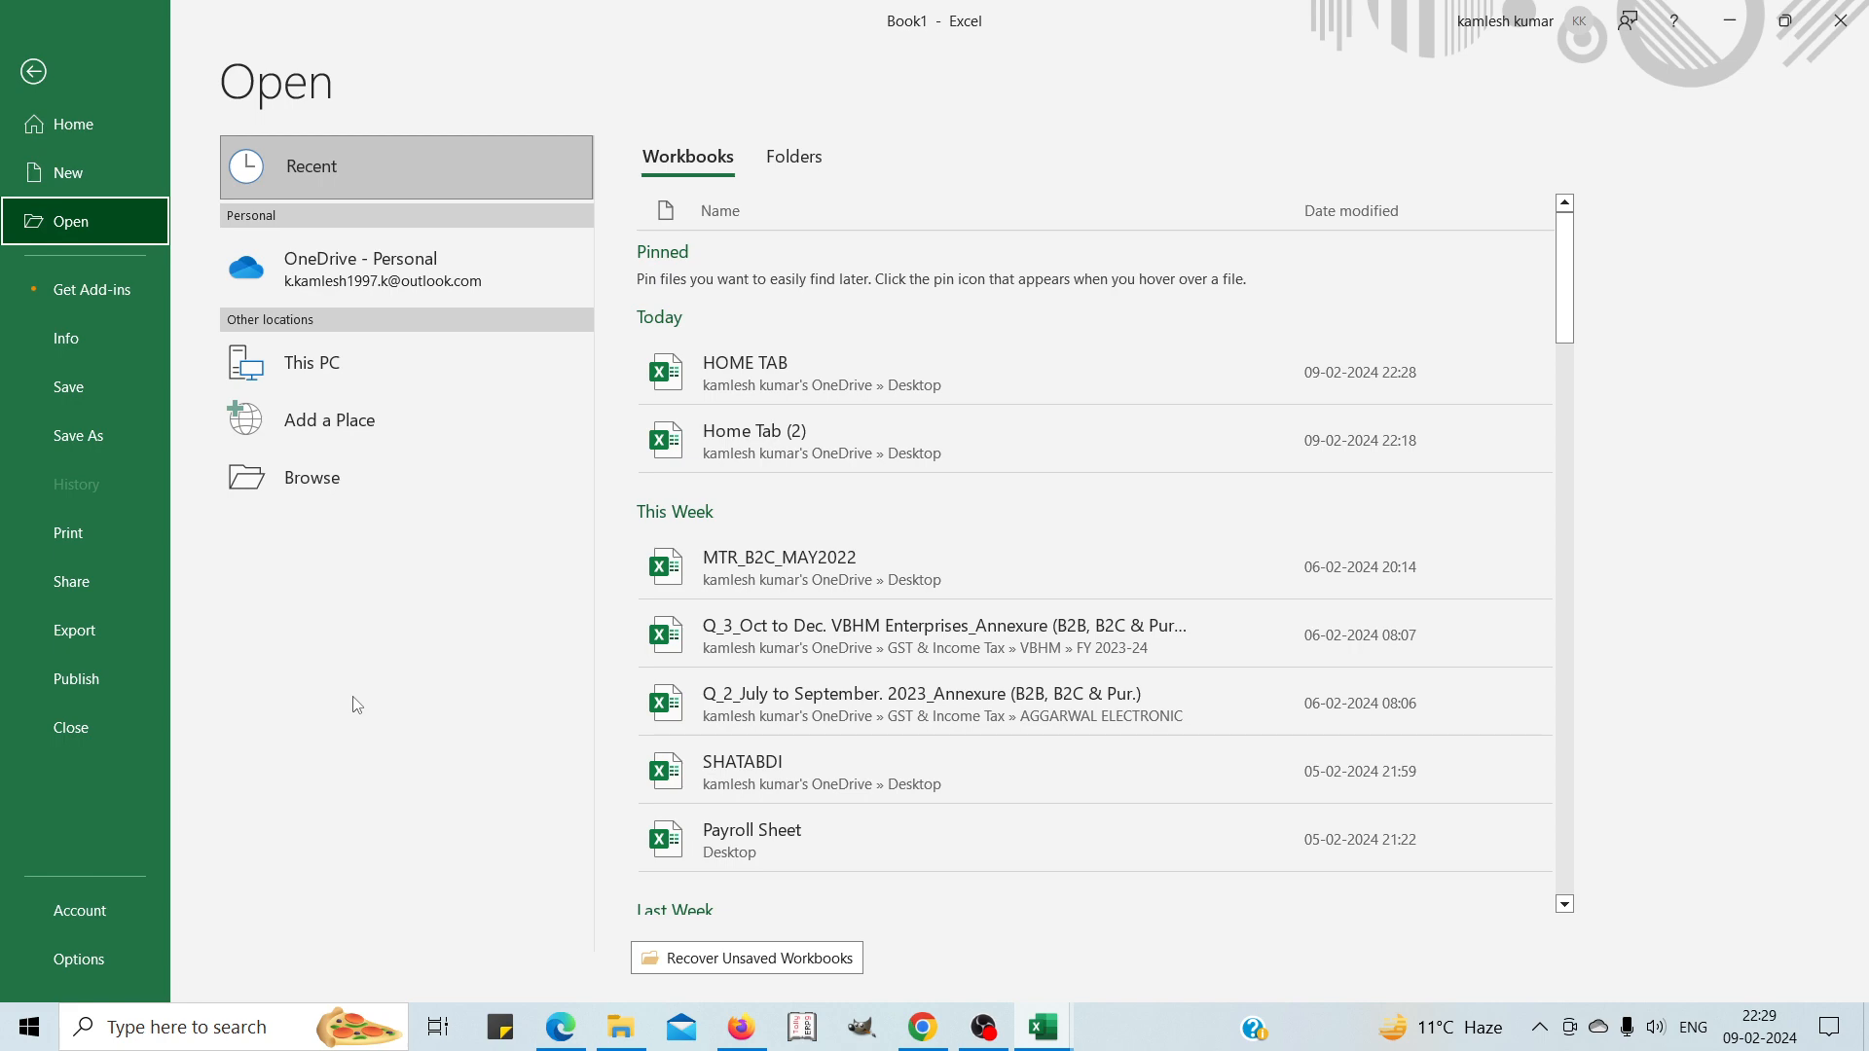
pyautogui.click(104, 336)
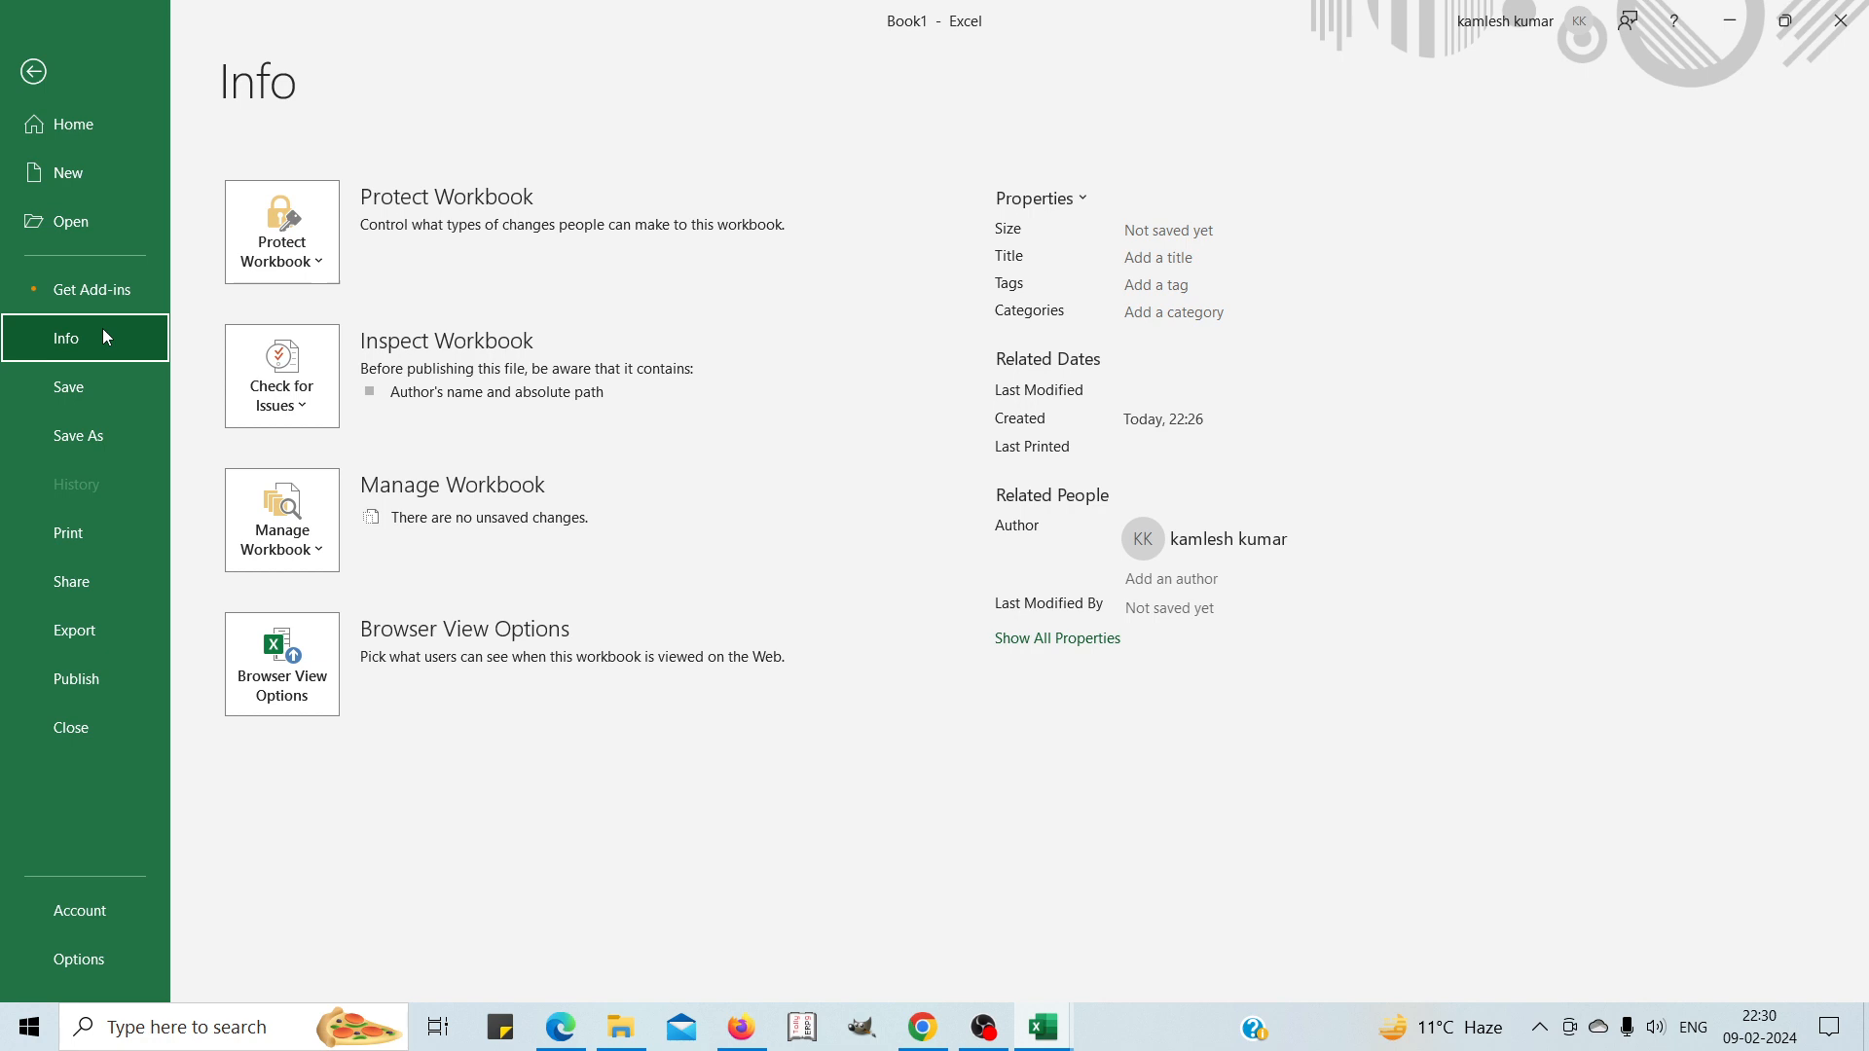
pyautogui.click(85, 394)
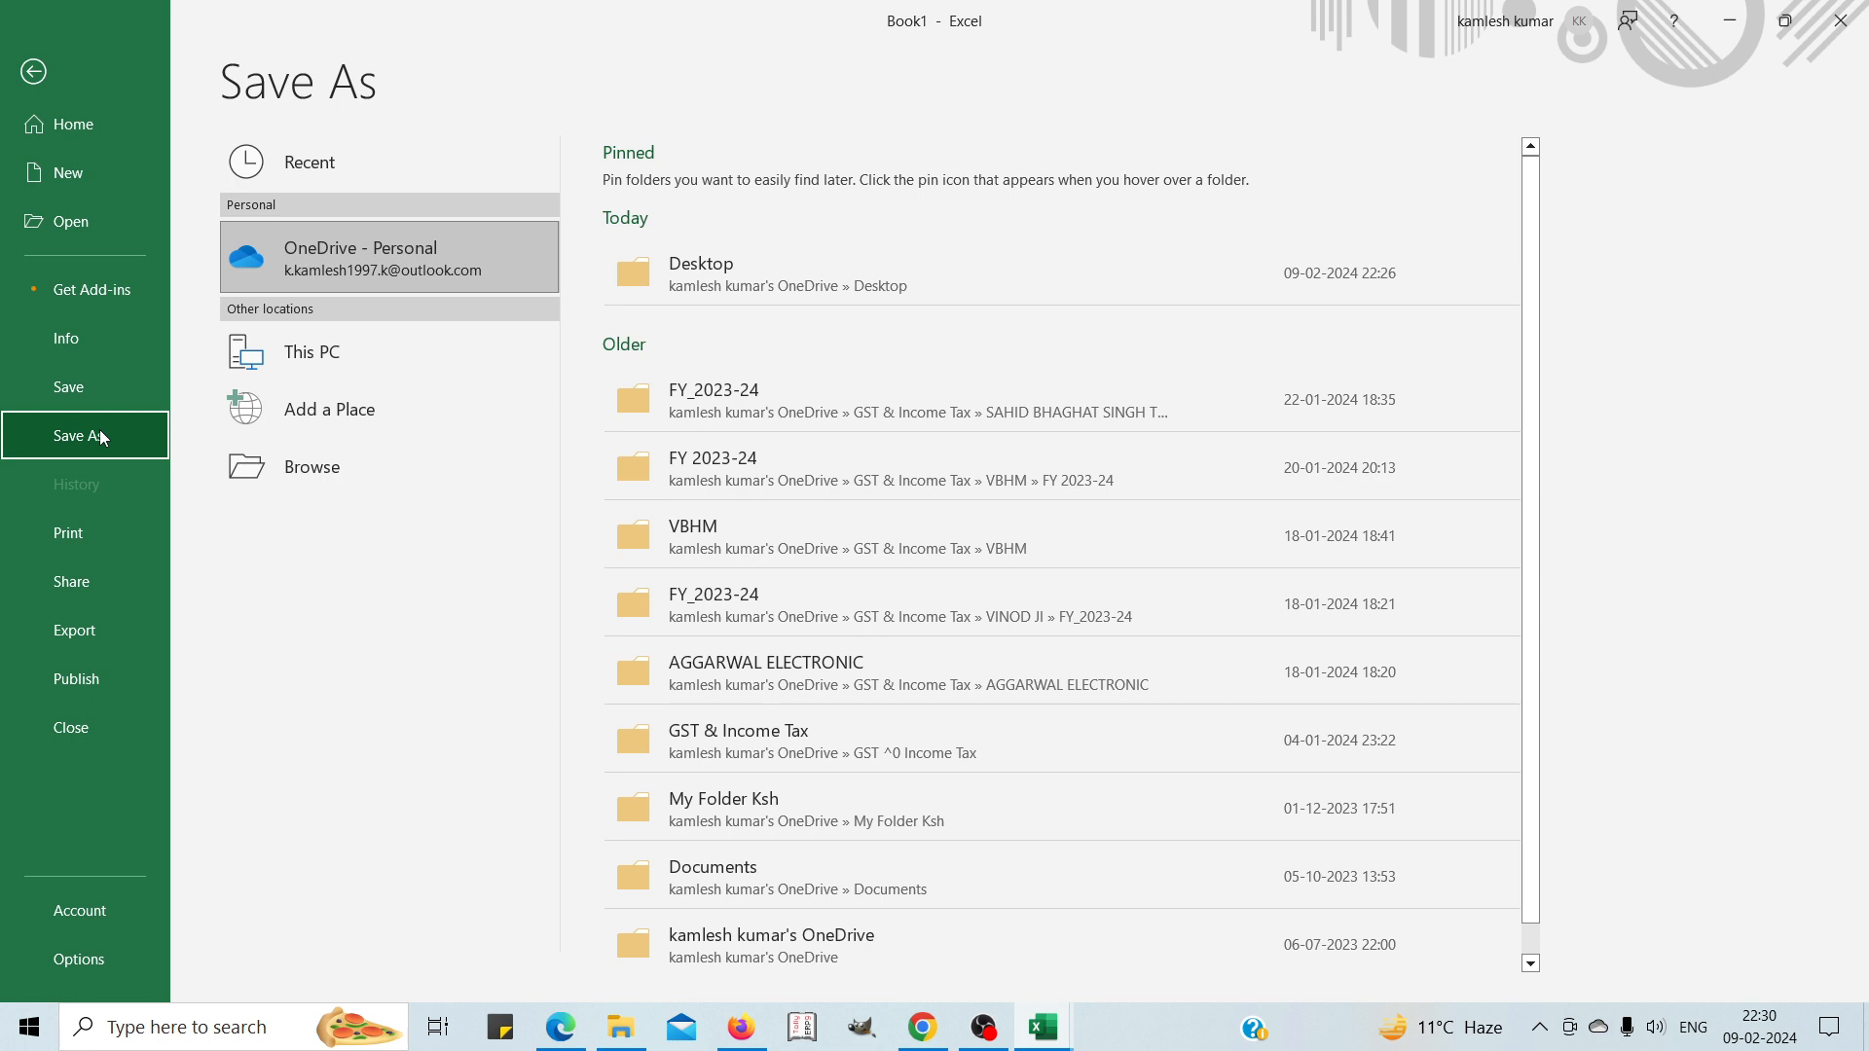
pyautogui.click(107, 541)
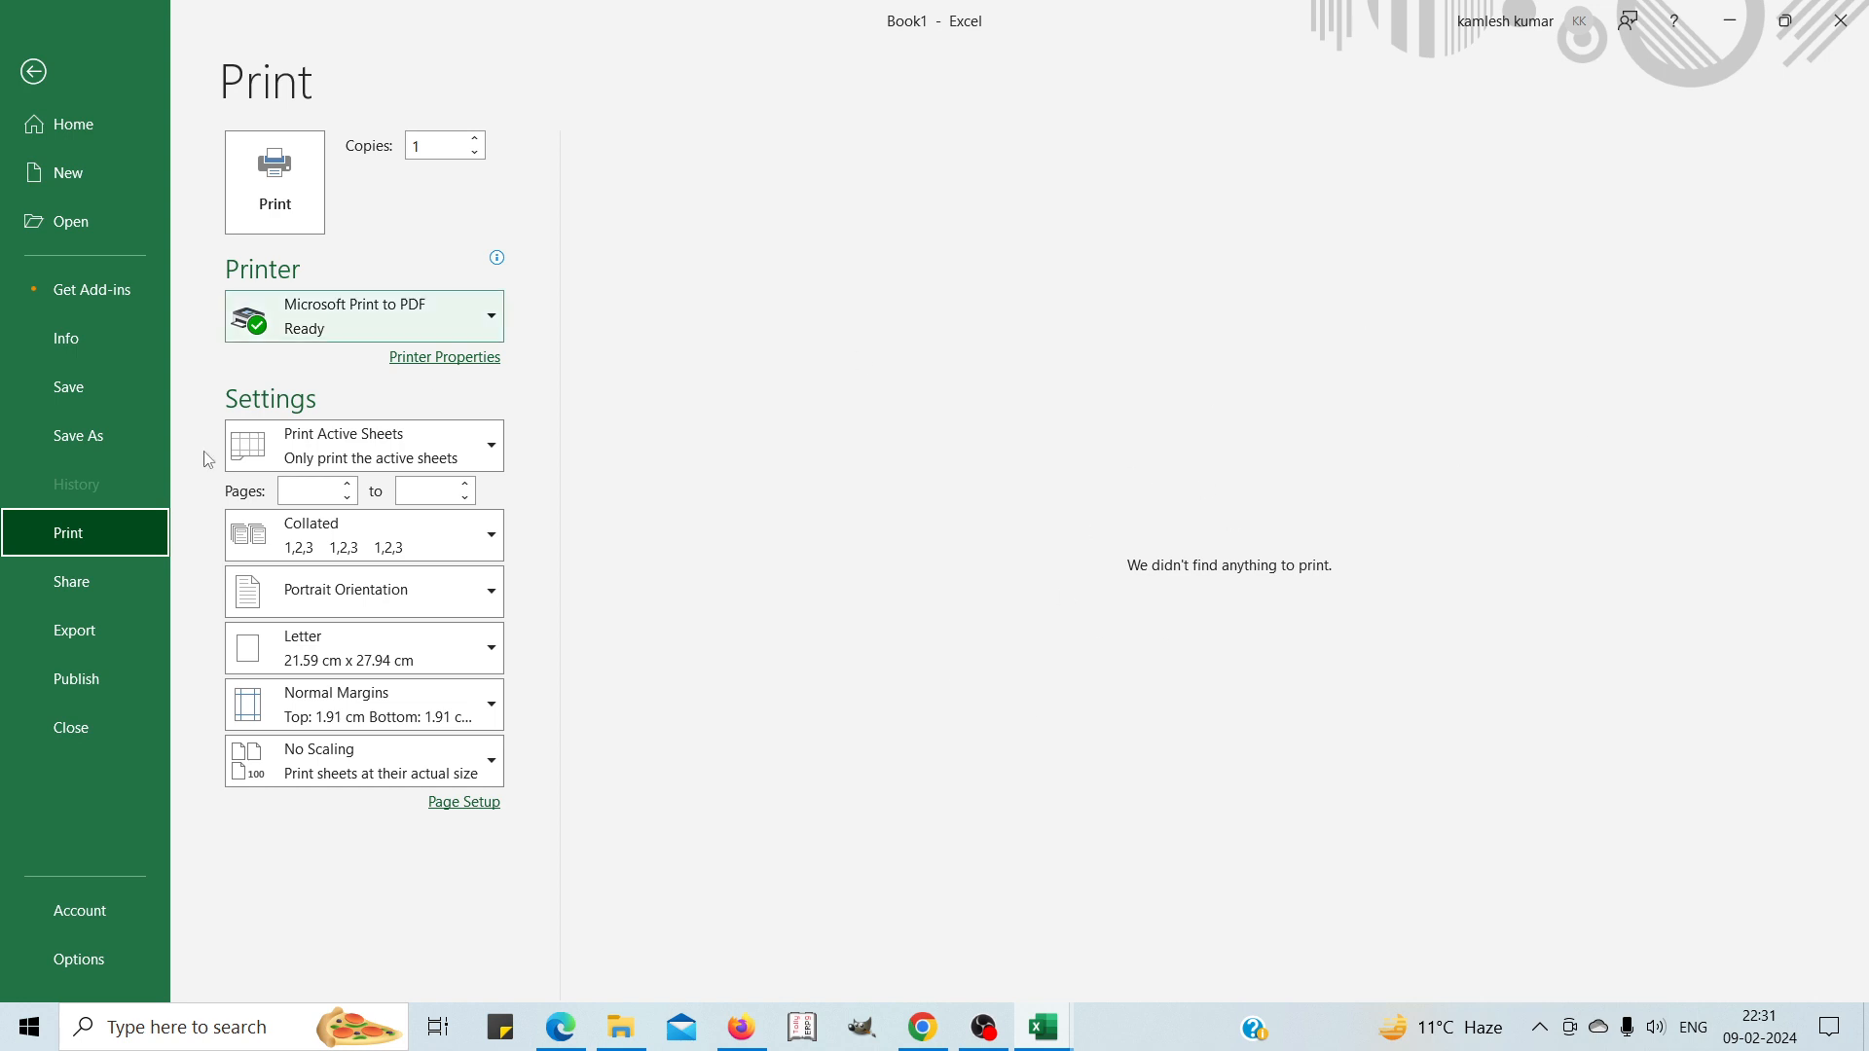
pyautogui.click(76, 596)
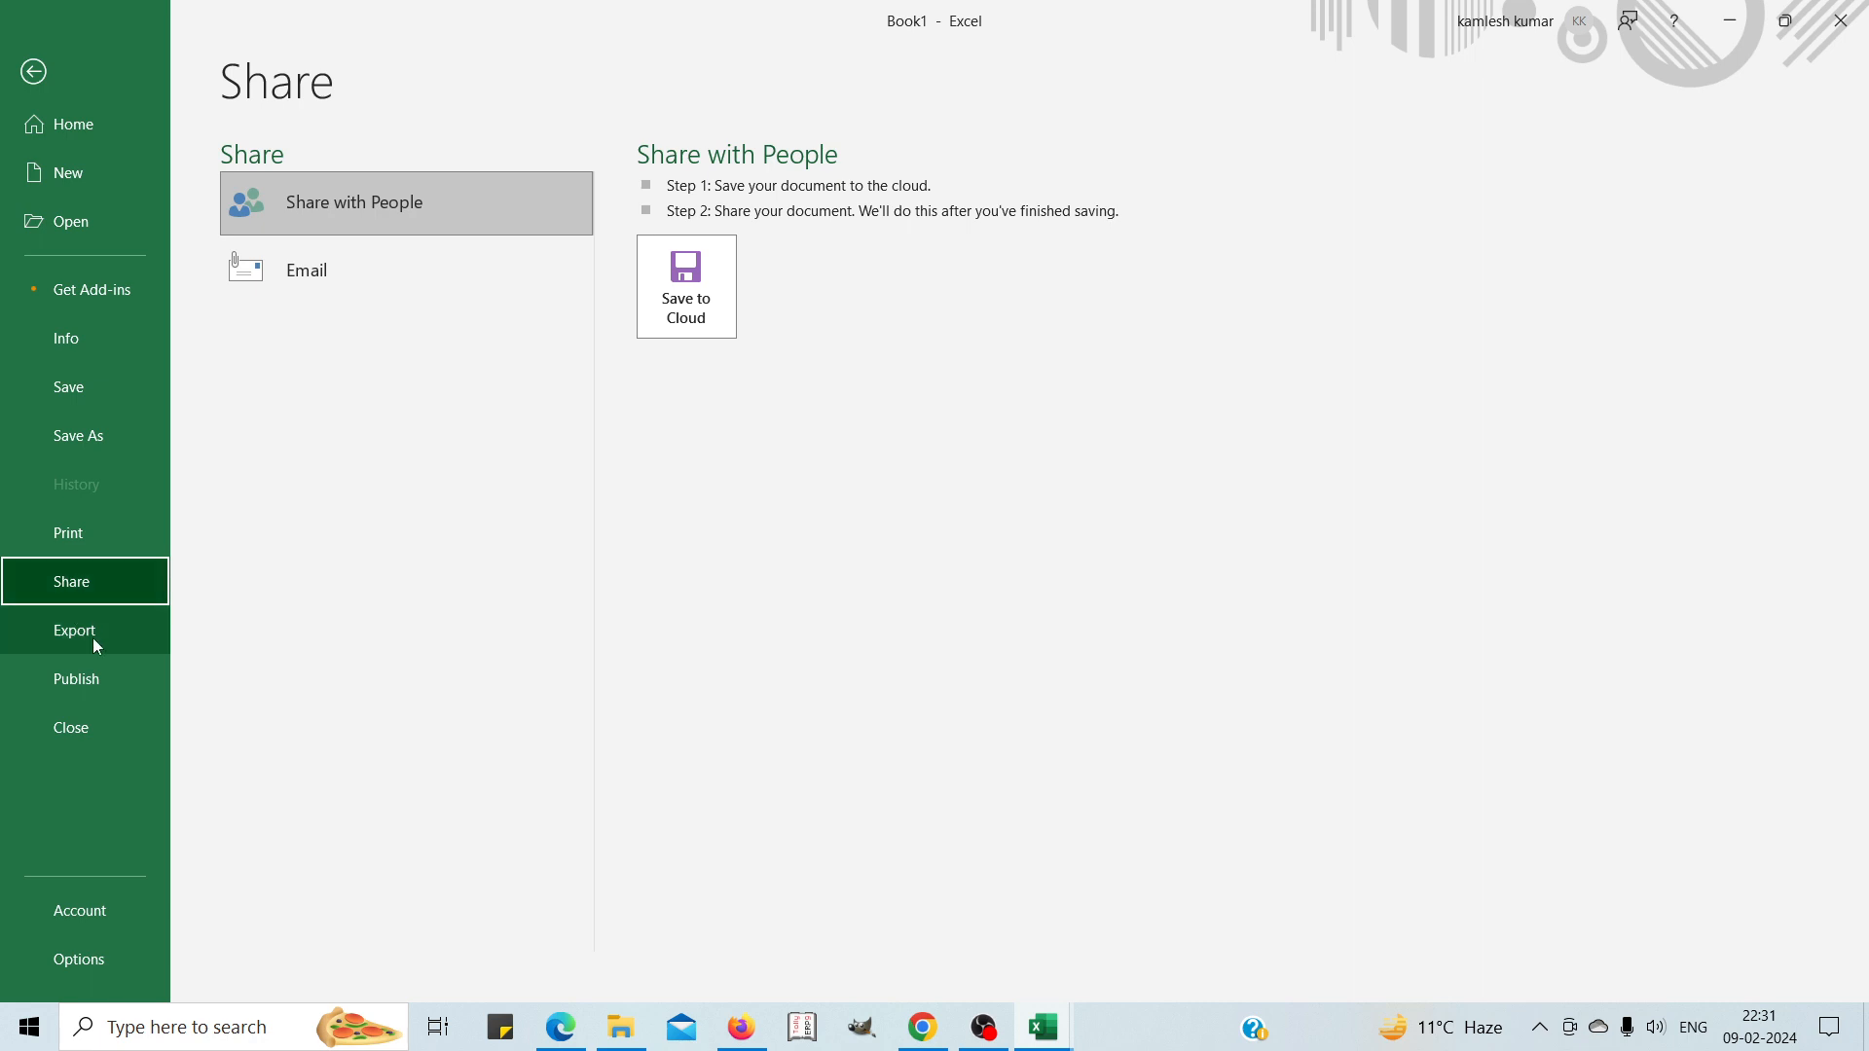
pyautogui.click(95, 639)
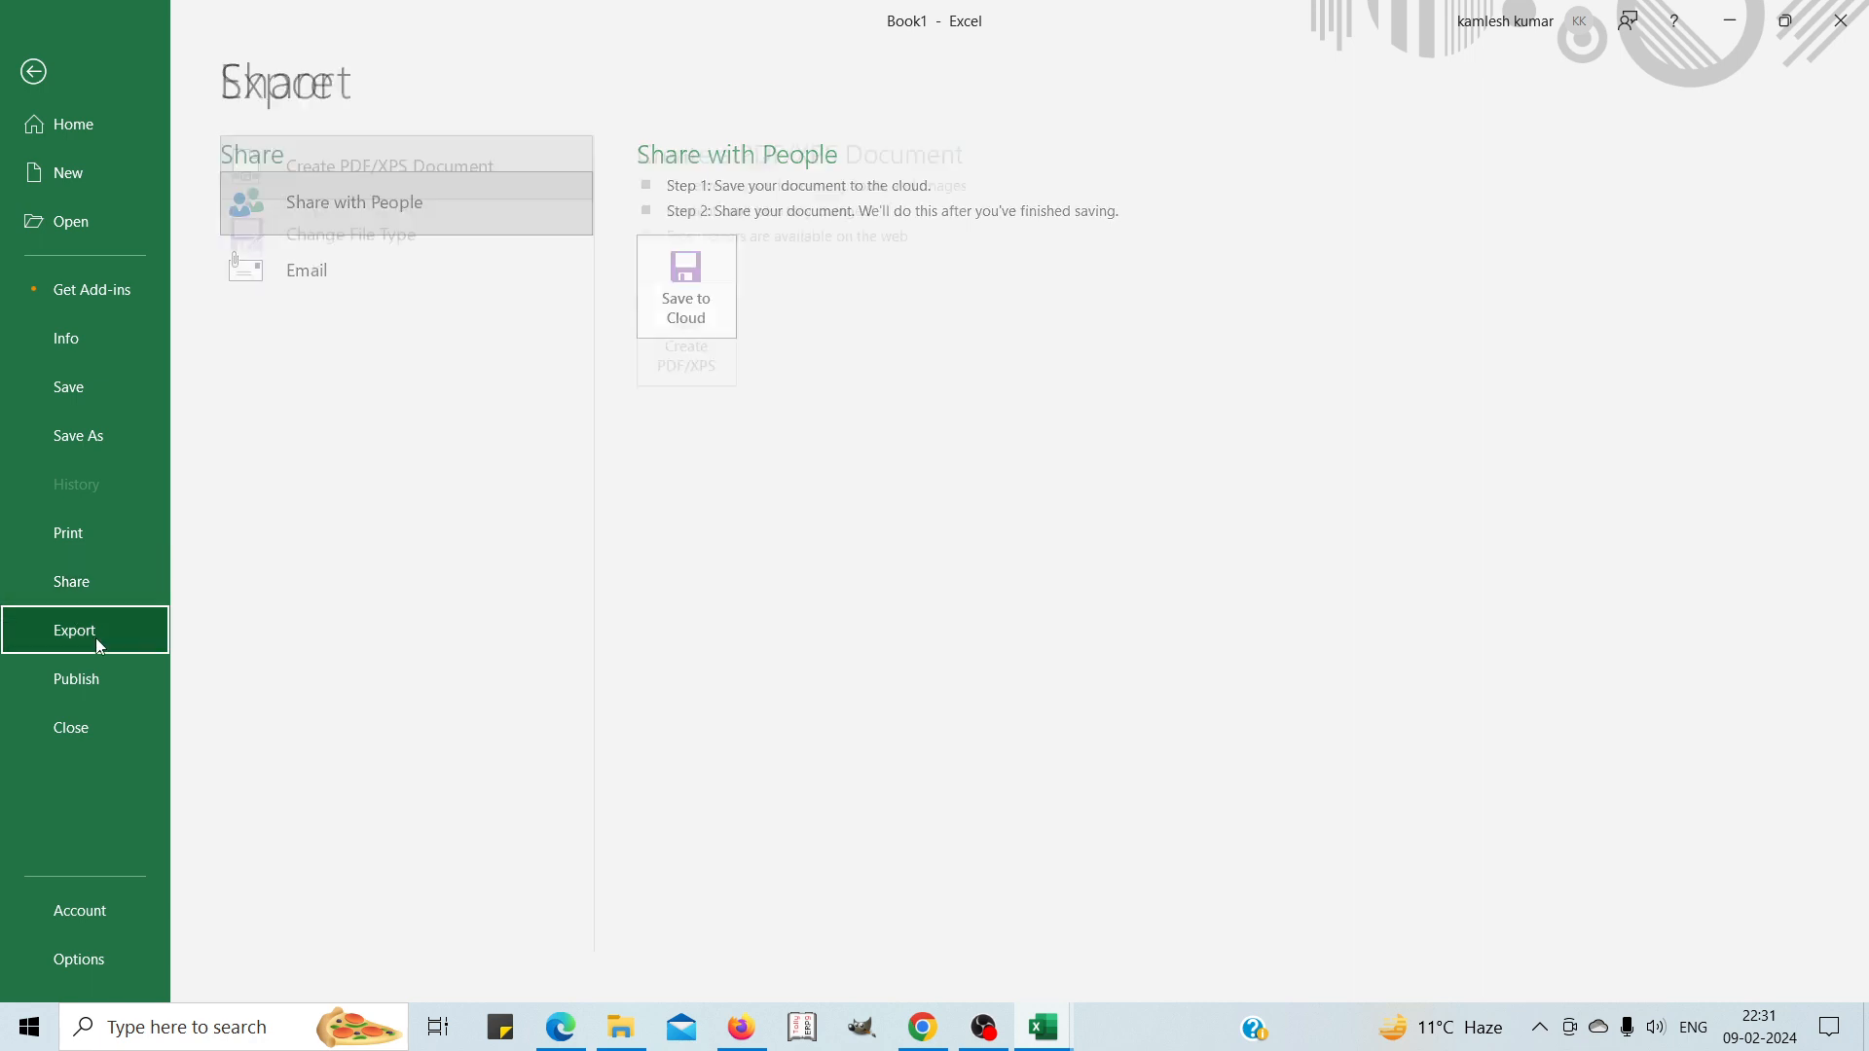
pyautogui.click(124, 687)
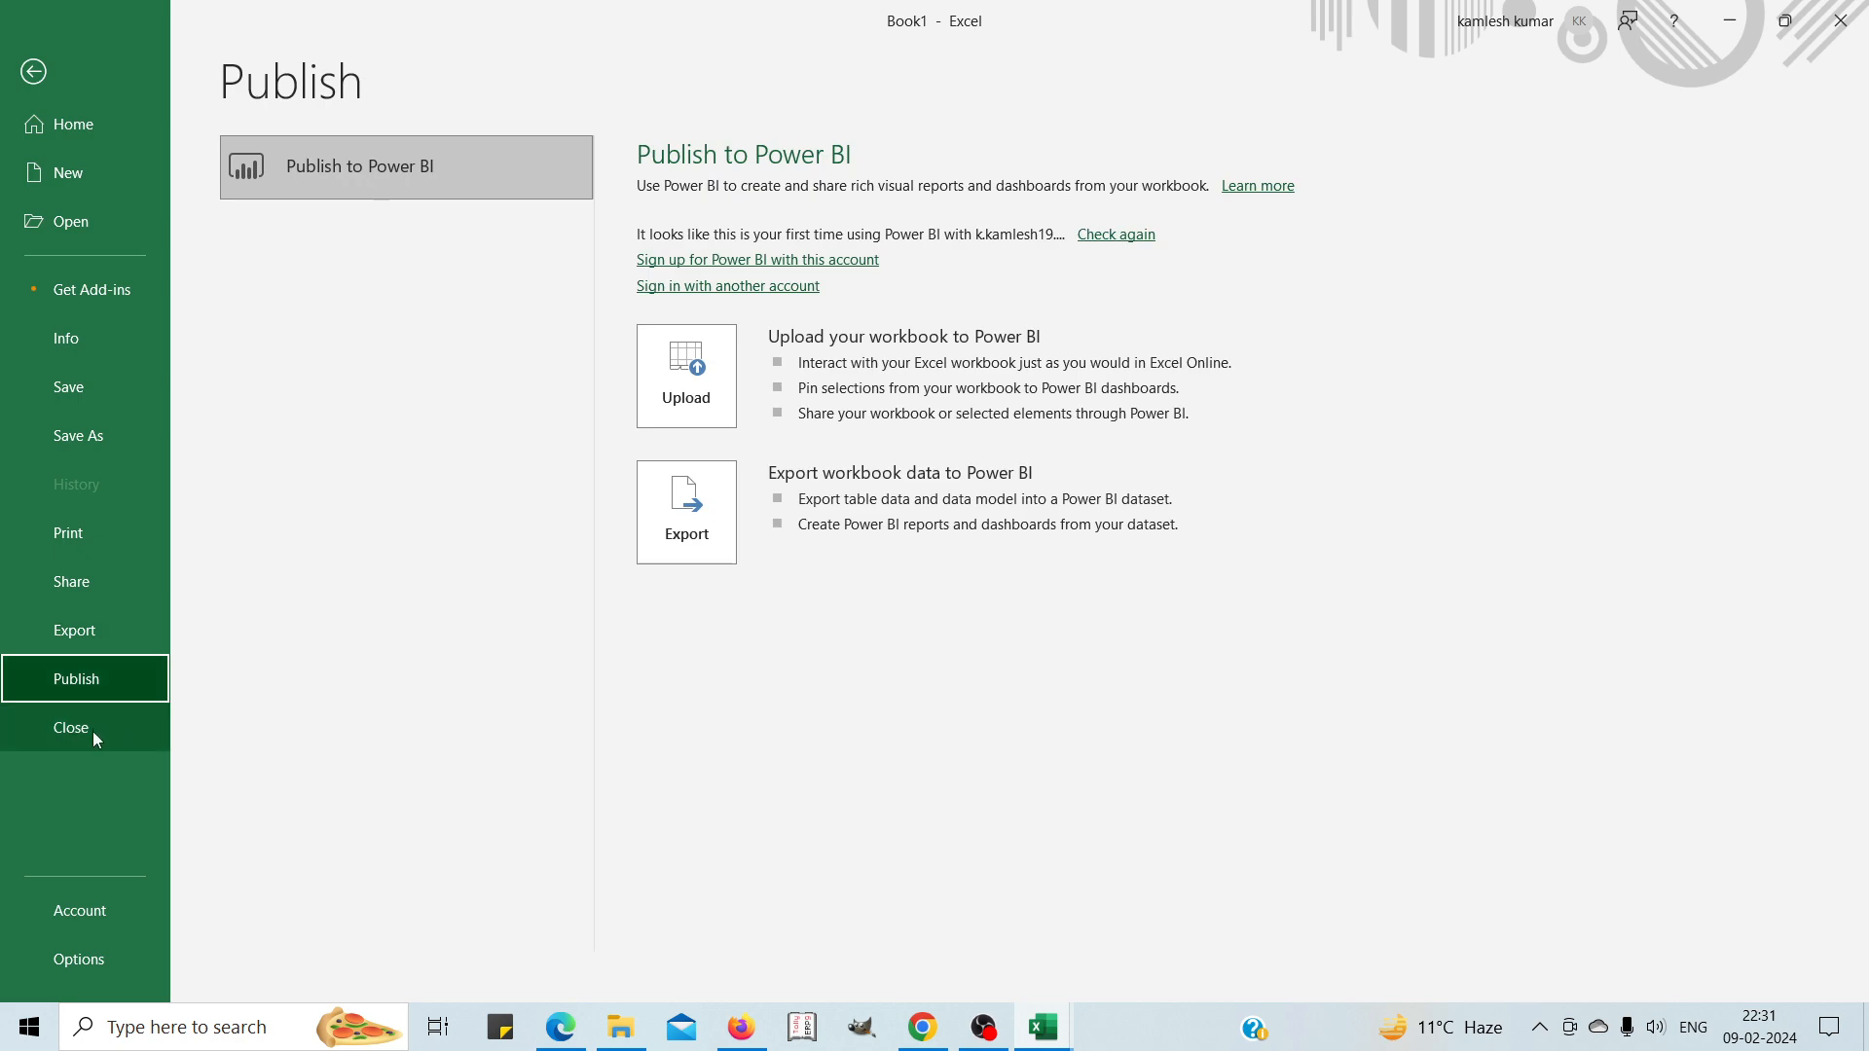
pyautogui.click(72, 124)
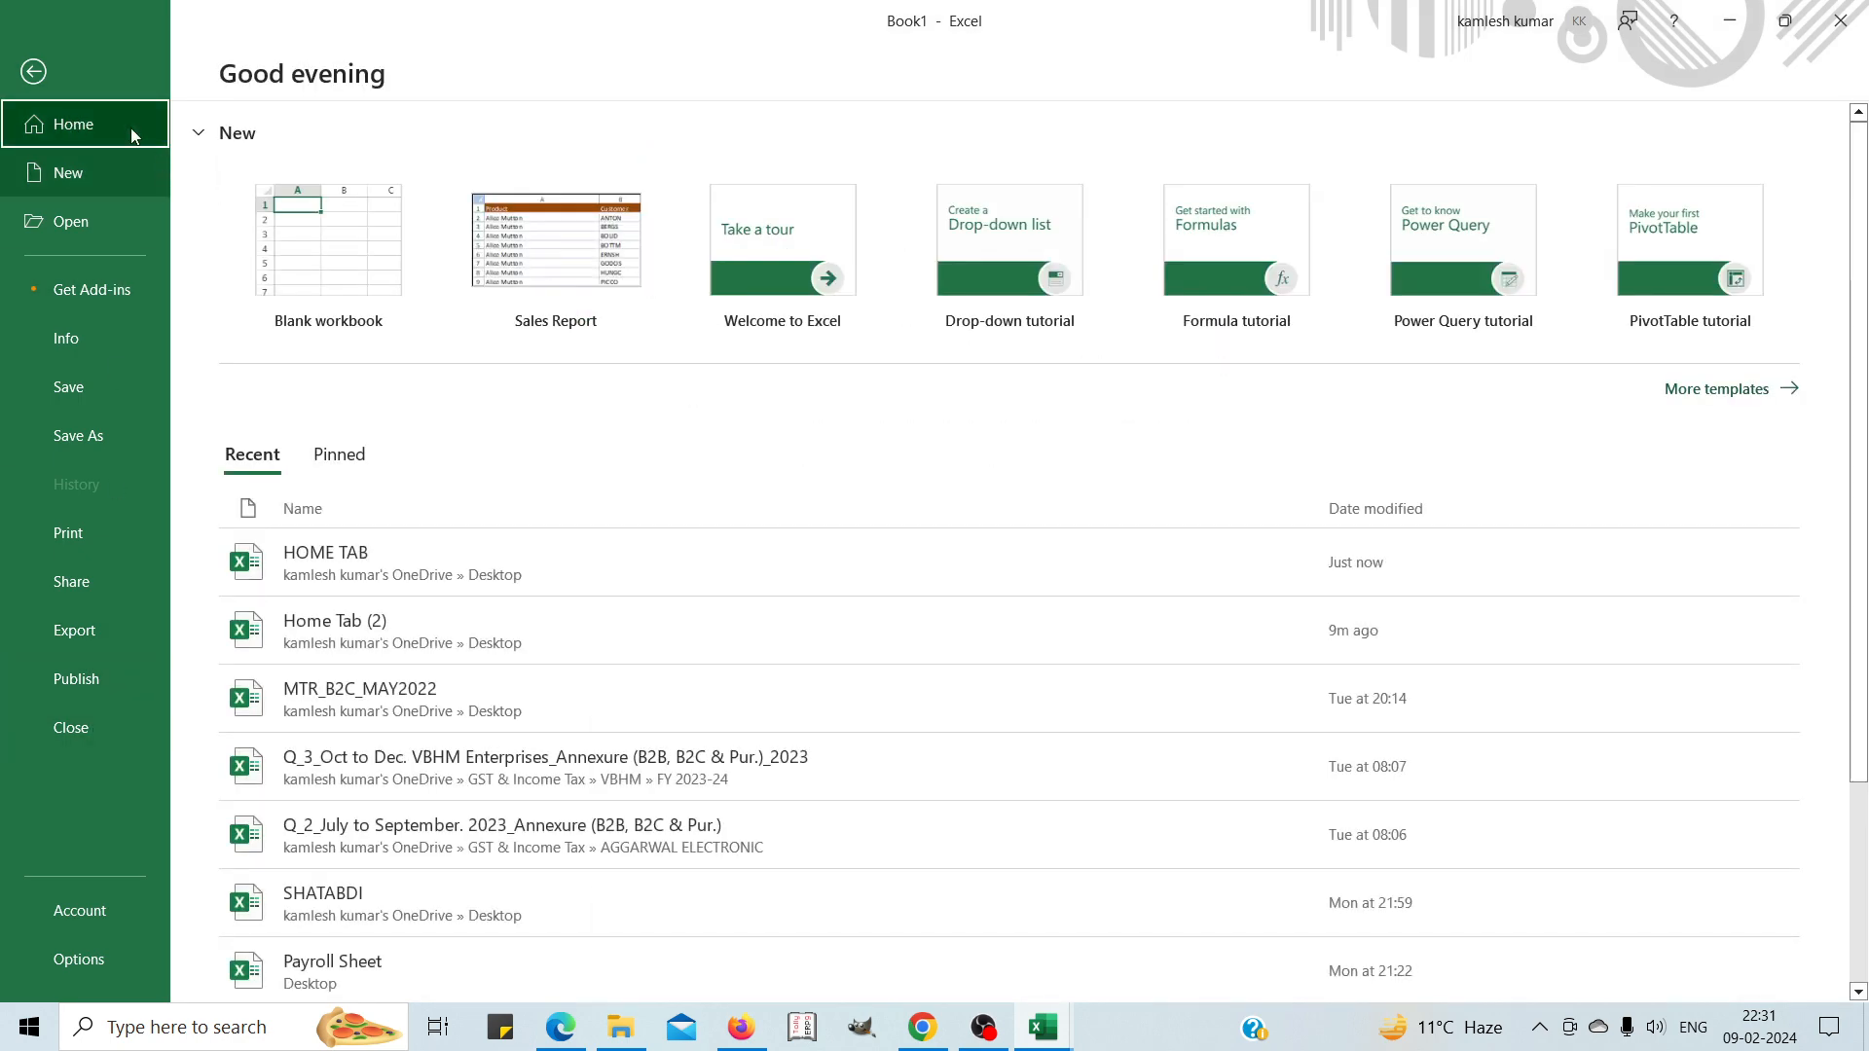
pyautogui.click(35, 73)
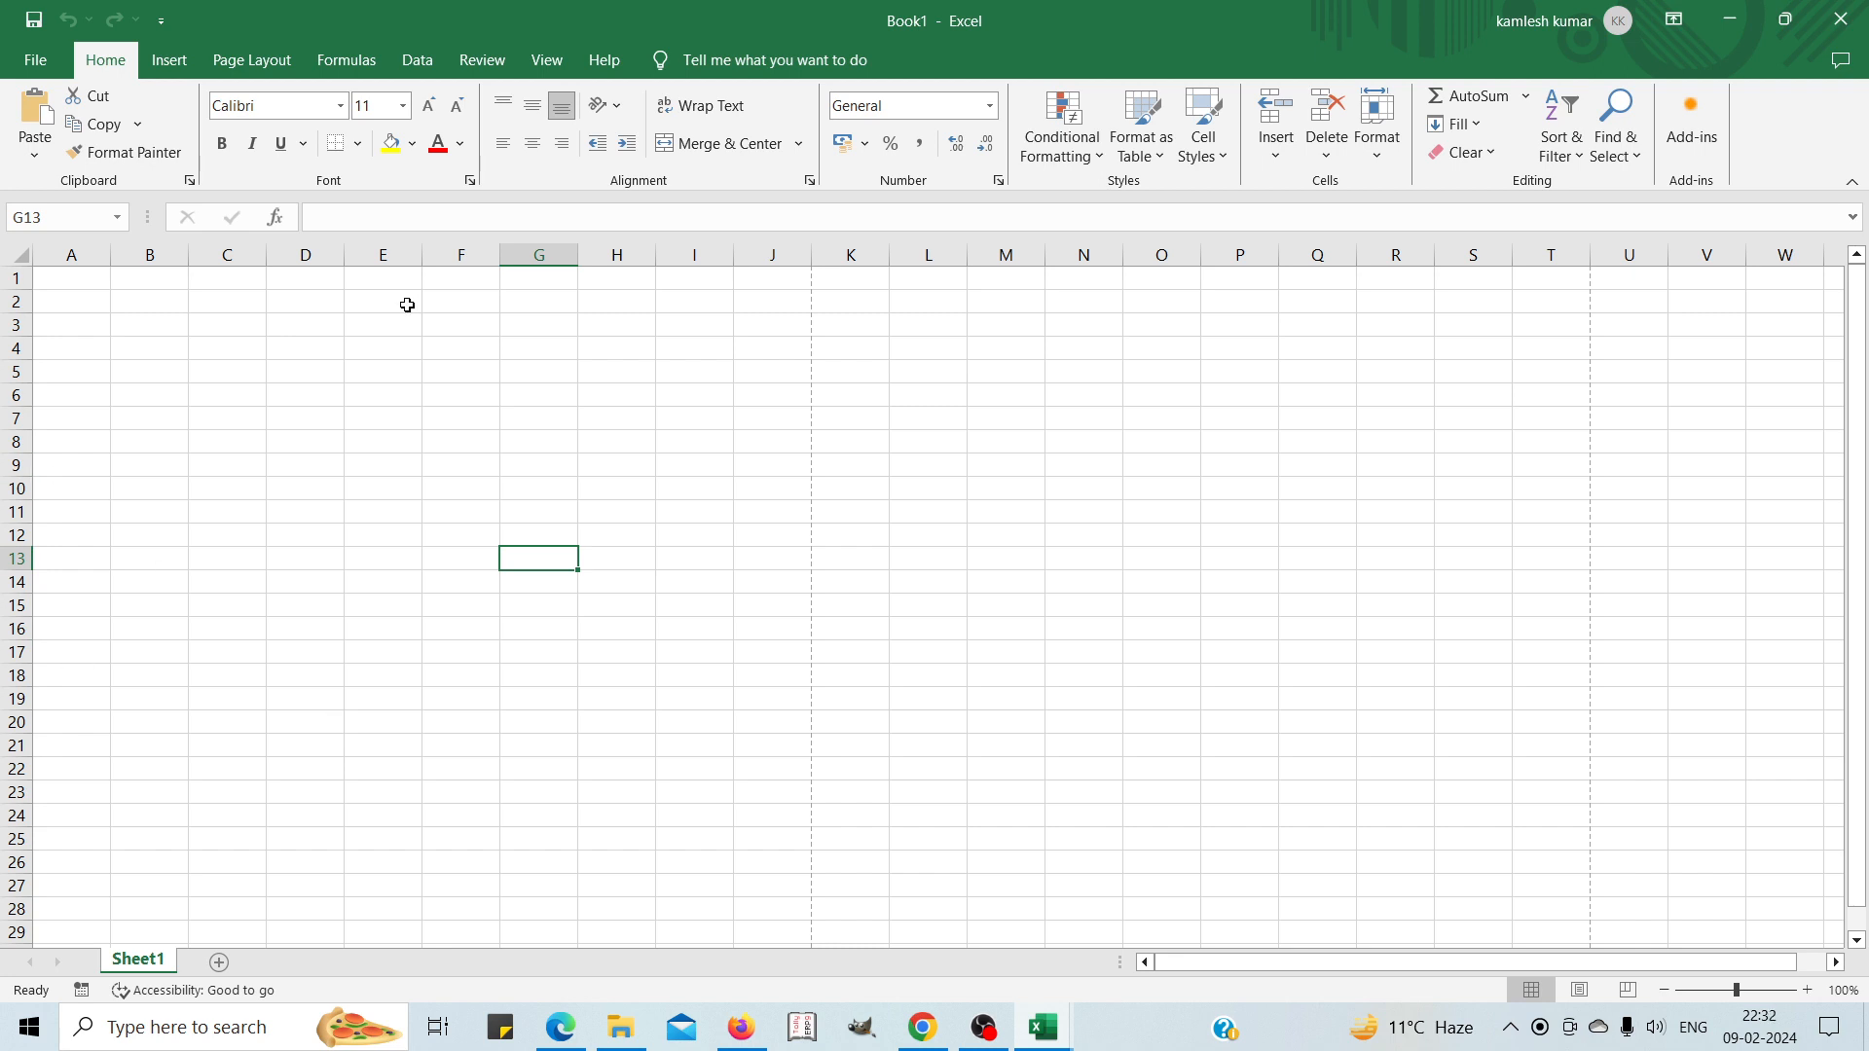
# Demonstrate cell selection with single cells, the range A1:A20 down column A, and the range A1:P1 across row 1.
pyautogui.click(253, 486)
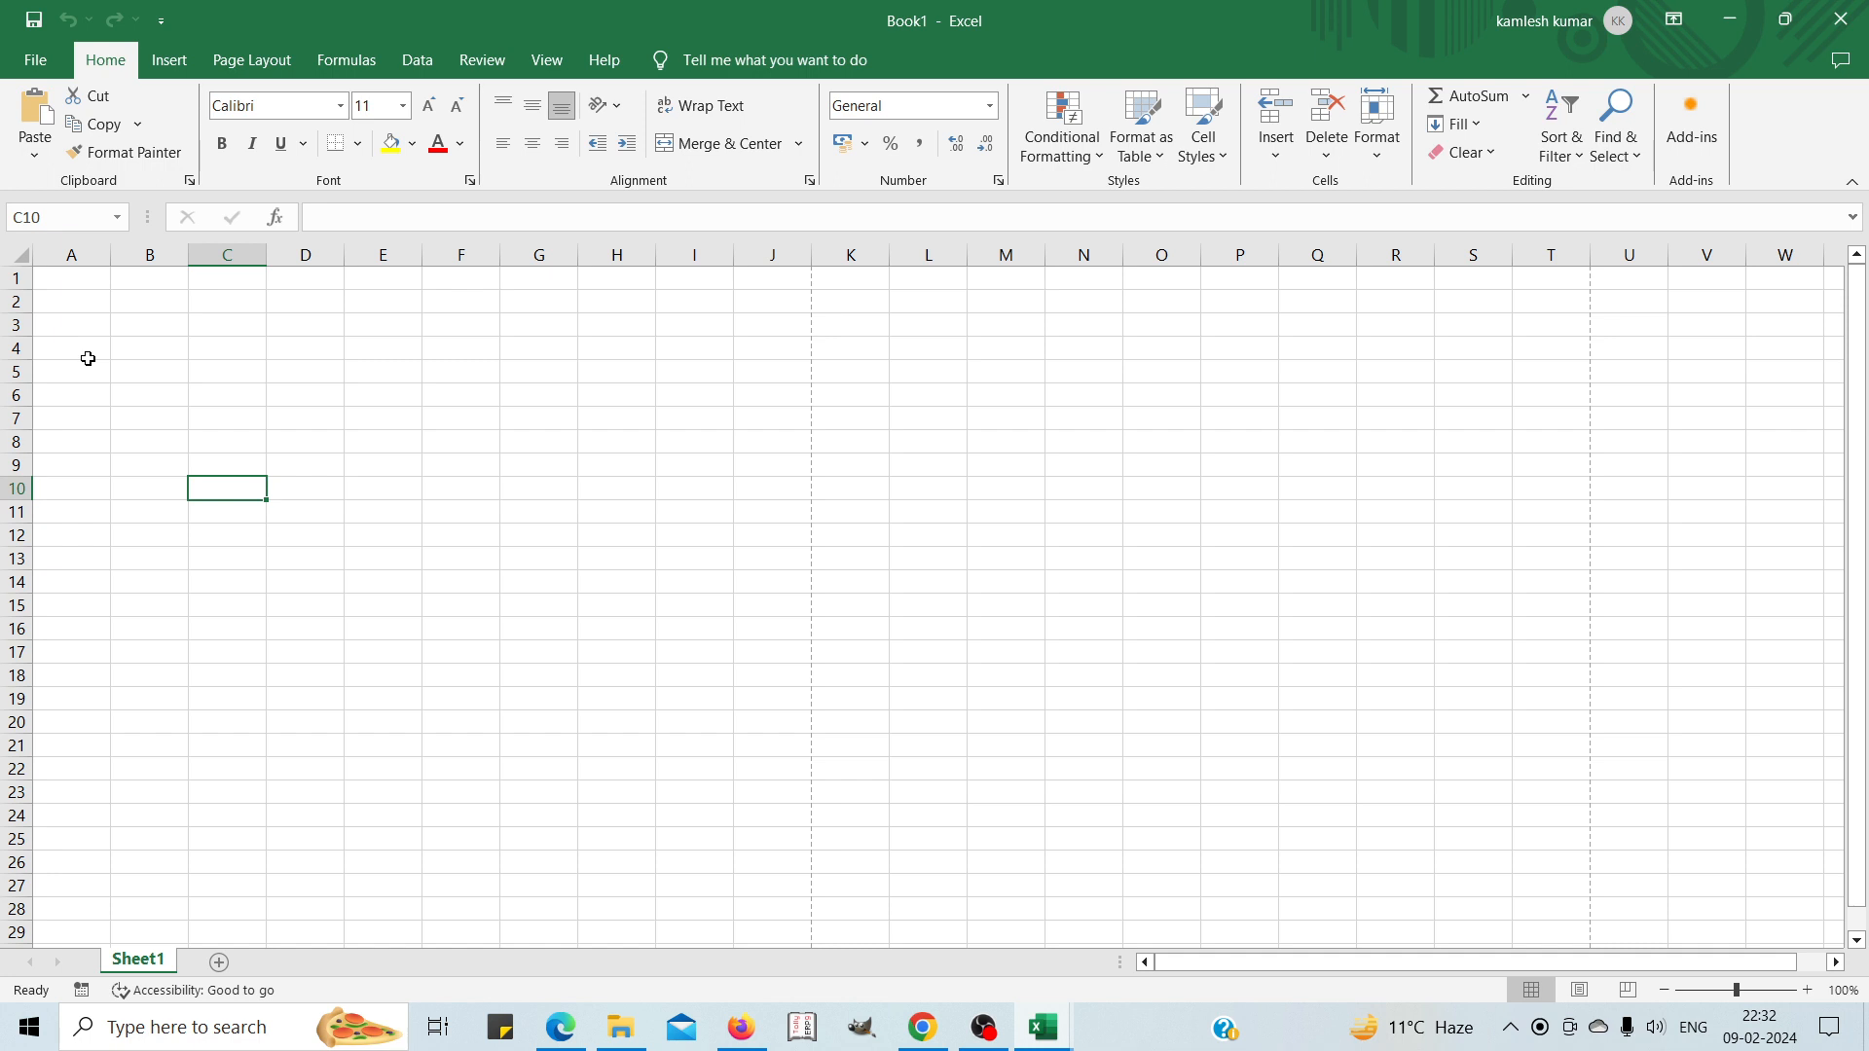
pyautogui.click(82, 284)
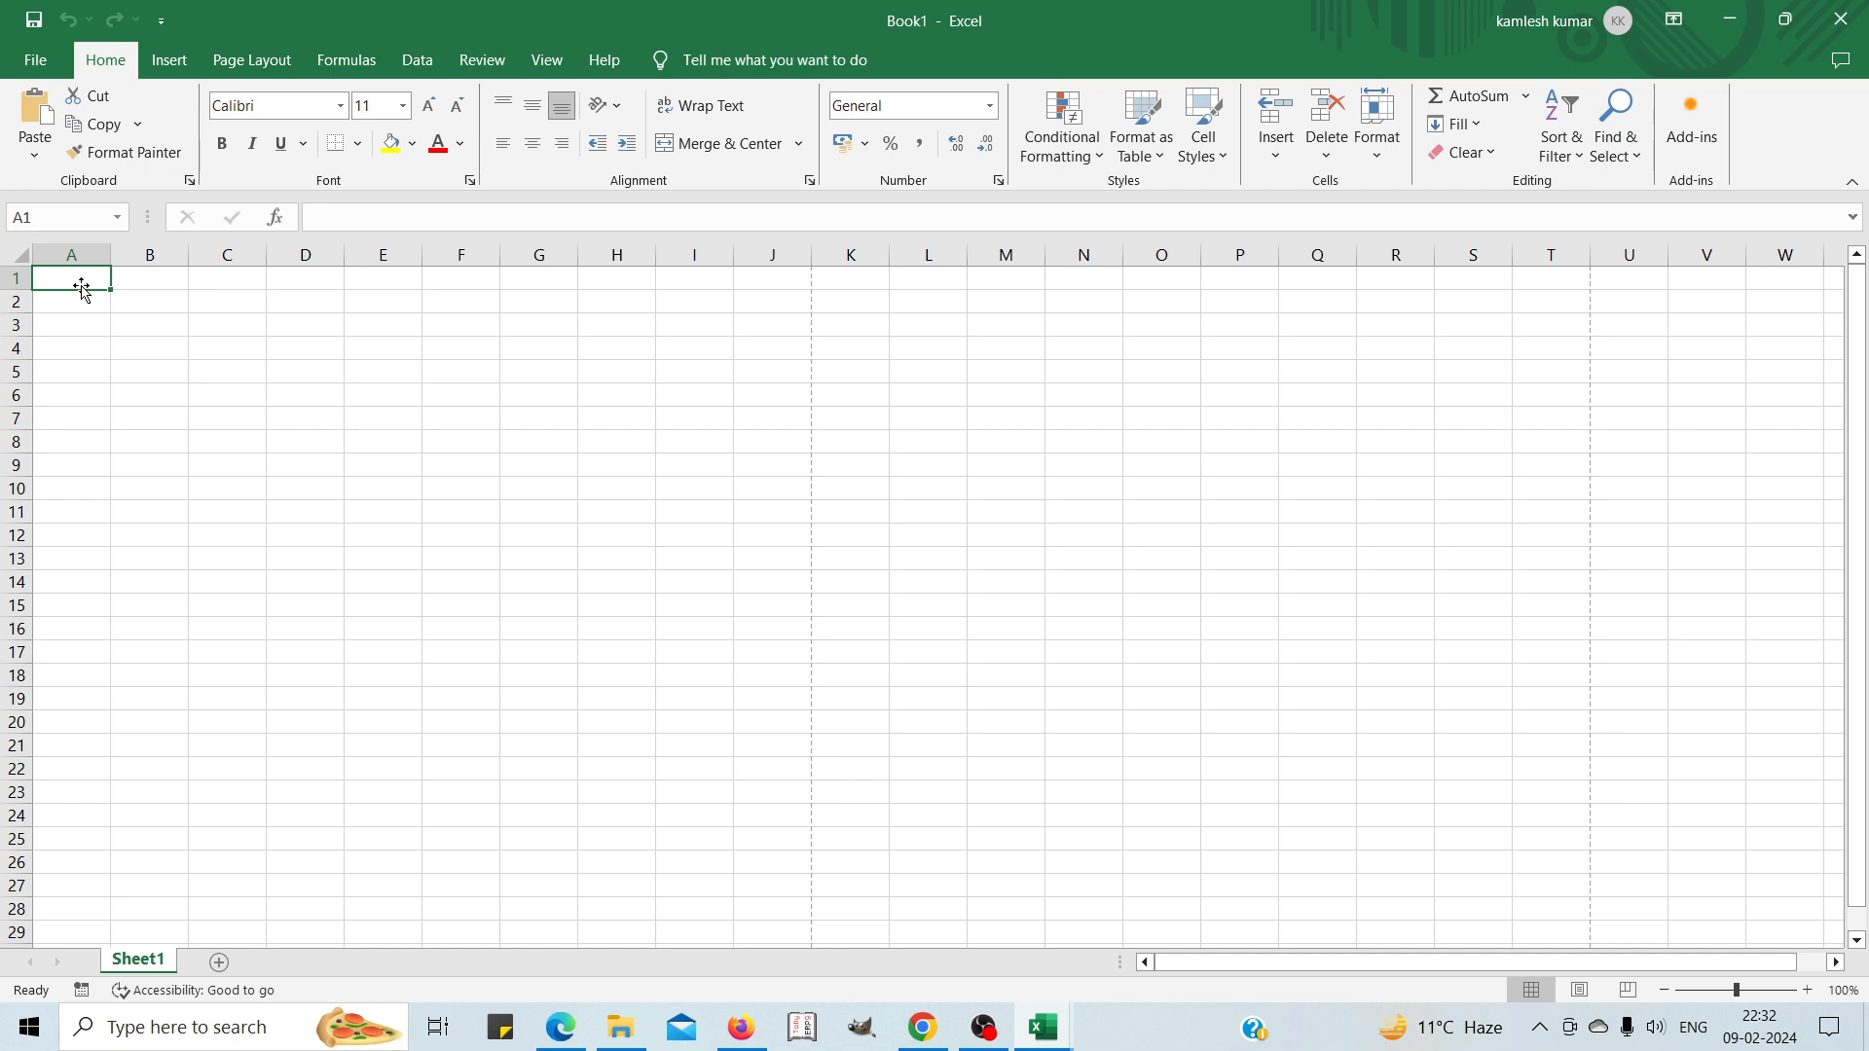
pyautogui.click(107, 446)
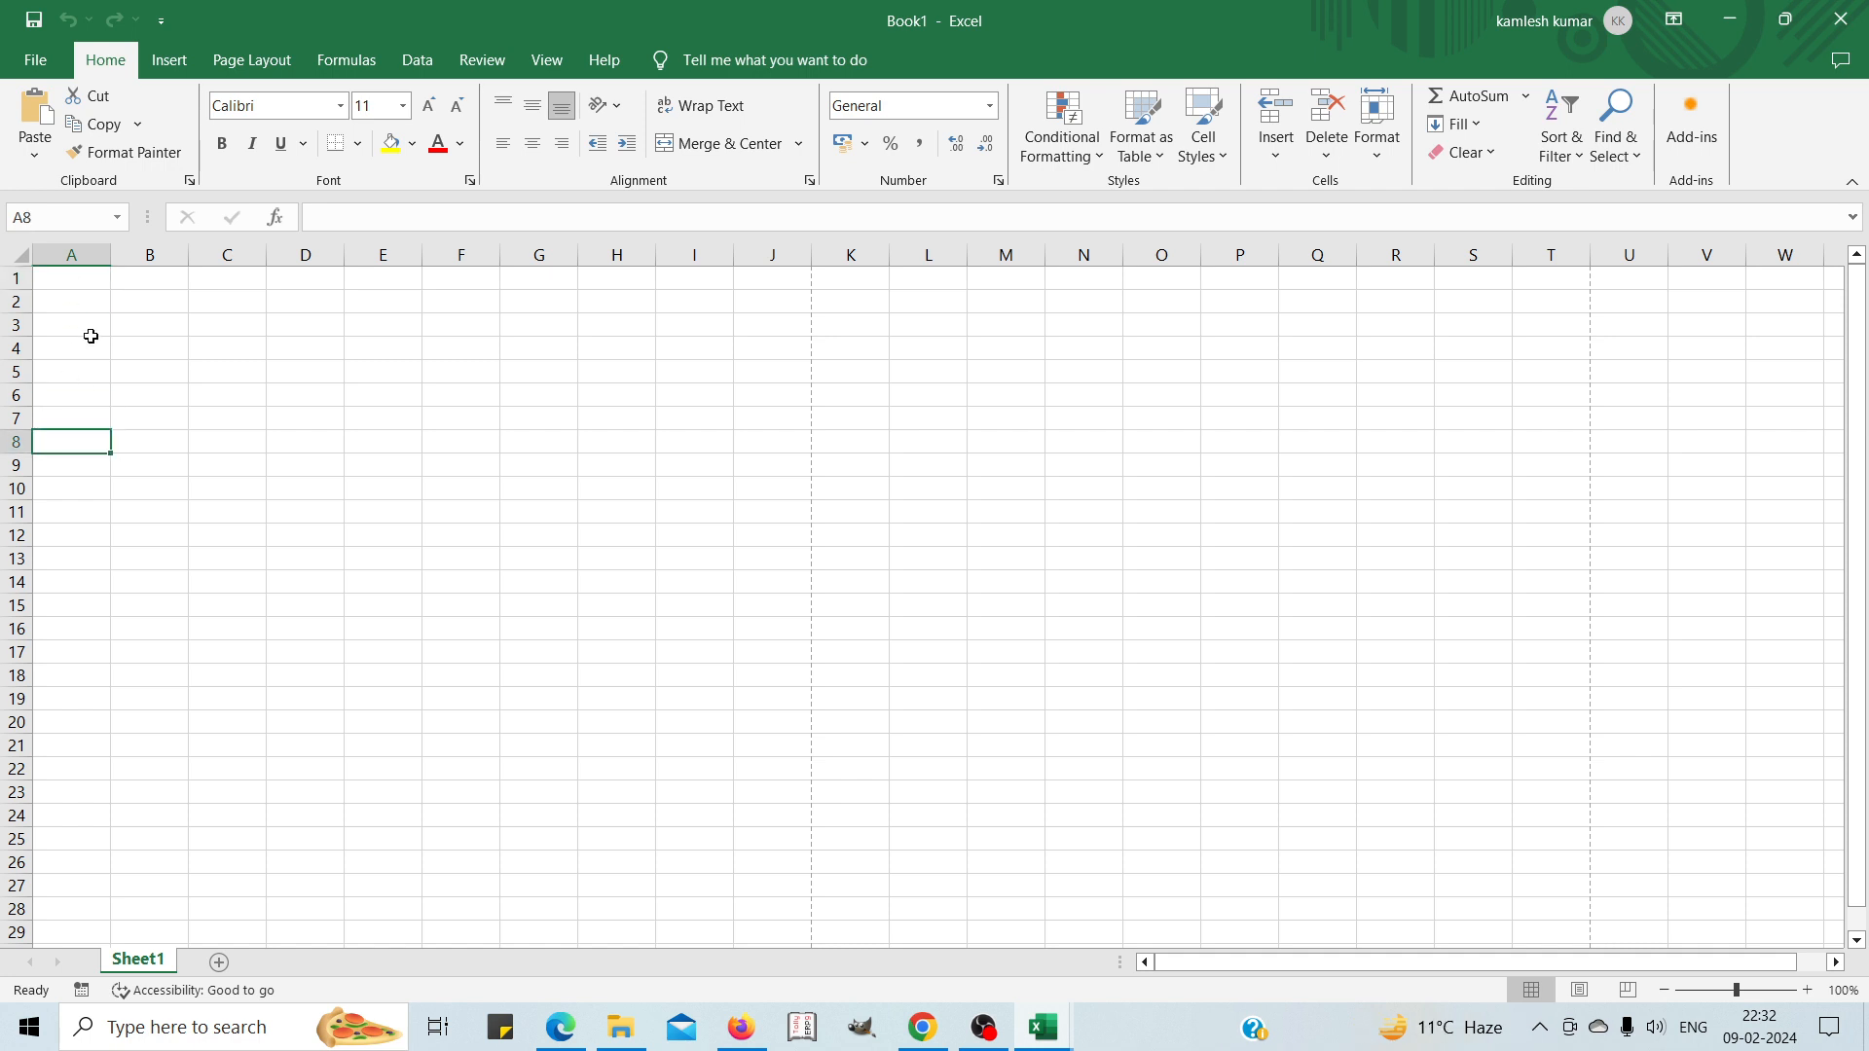
pyautogui.click(77, 274)
pyautogui.moveTo(77, 275); pyautogui.dragTo(16, 716)
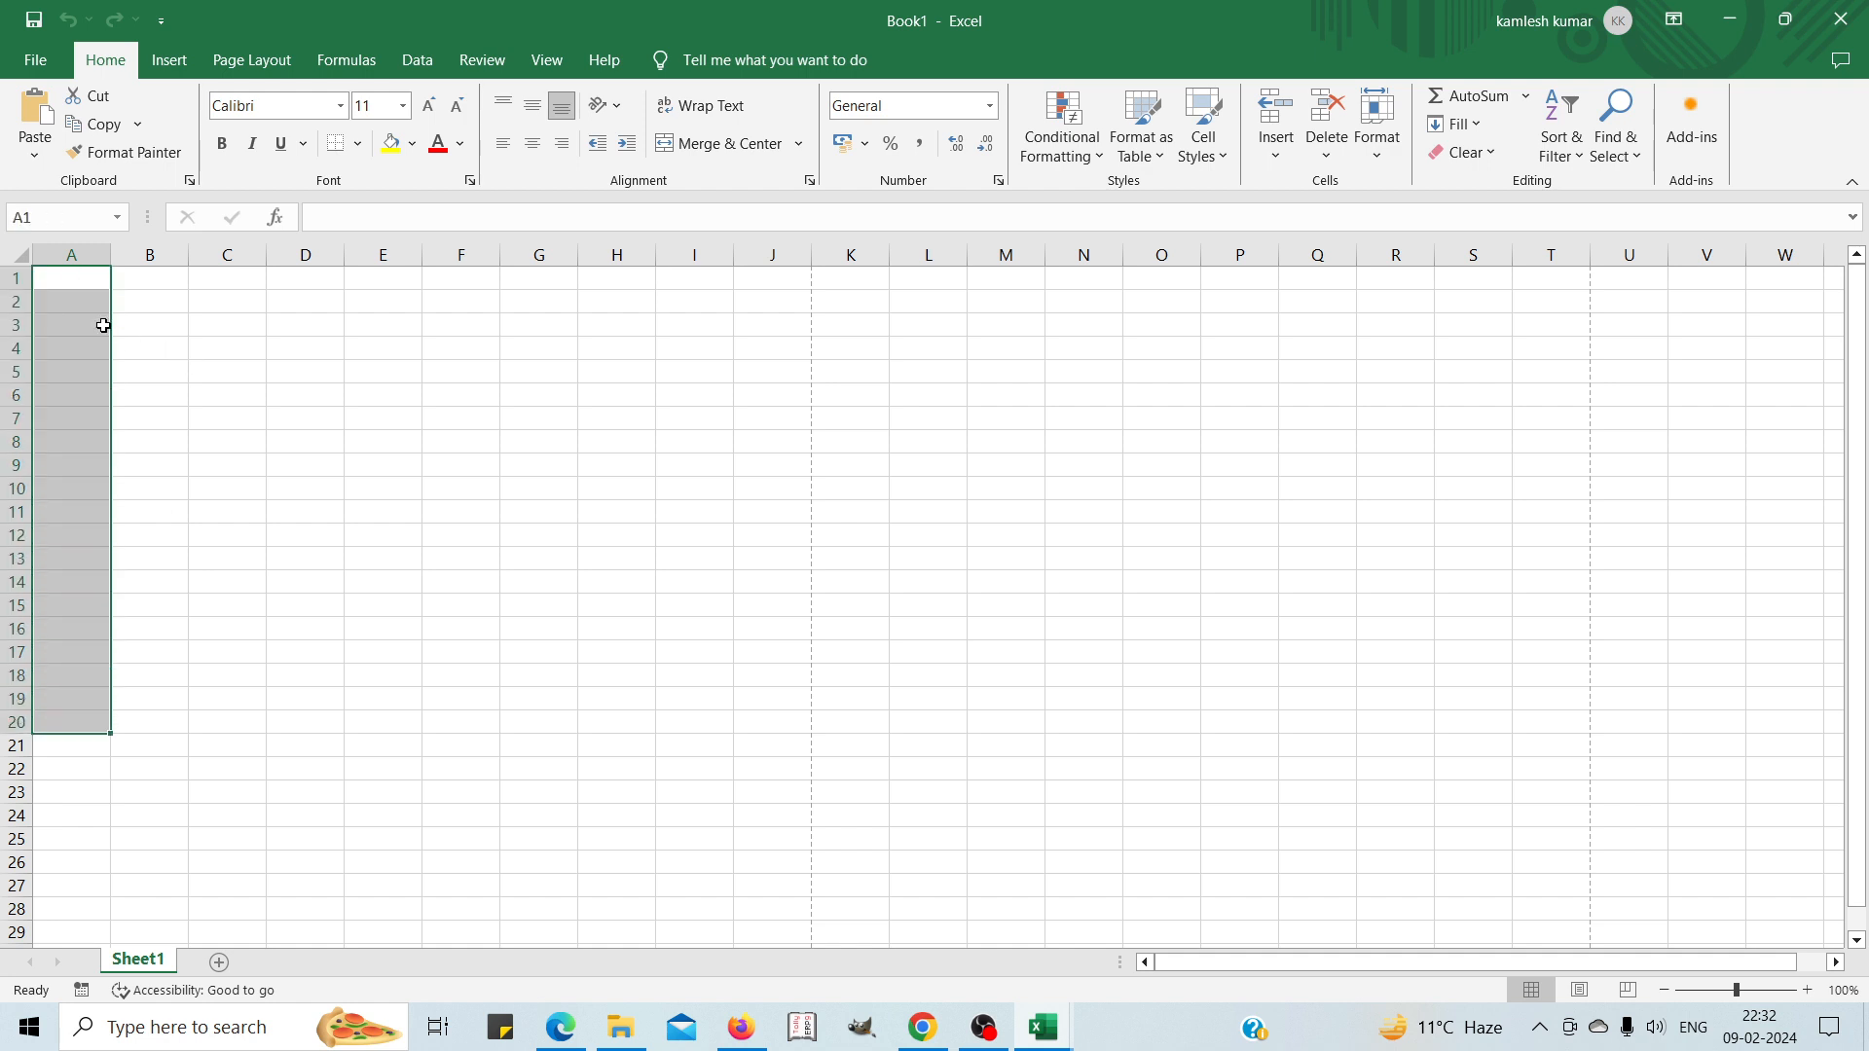
pyautogui.moveTo(127, 394); pyautogui.dragTo(234, 489)
pyautogui.moveTo(73, 277); pyautogui.dragTo(59, 876)
pyautogui.click(302, 533)
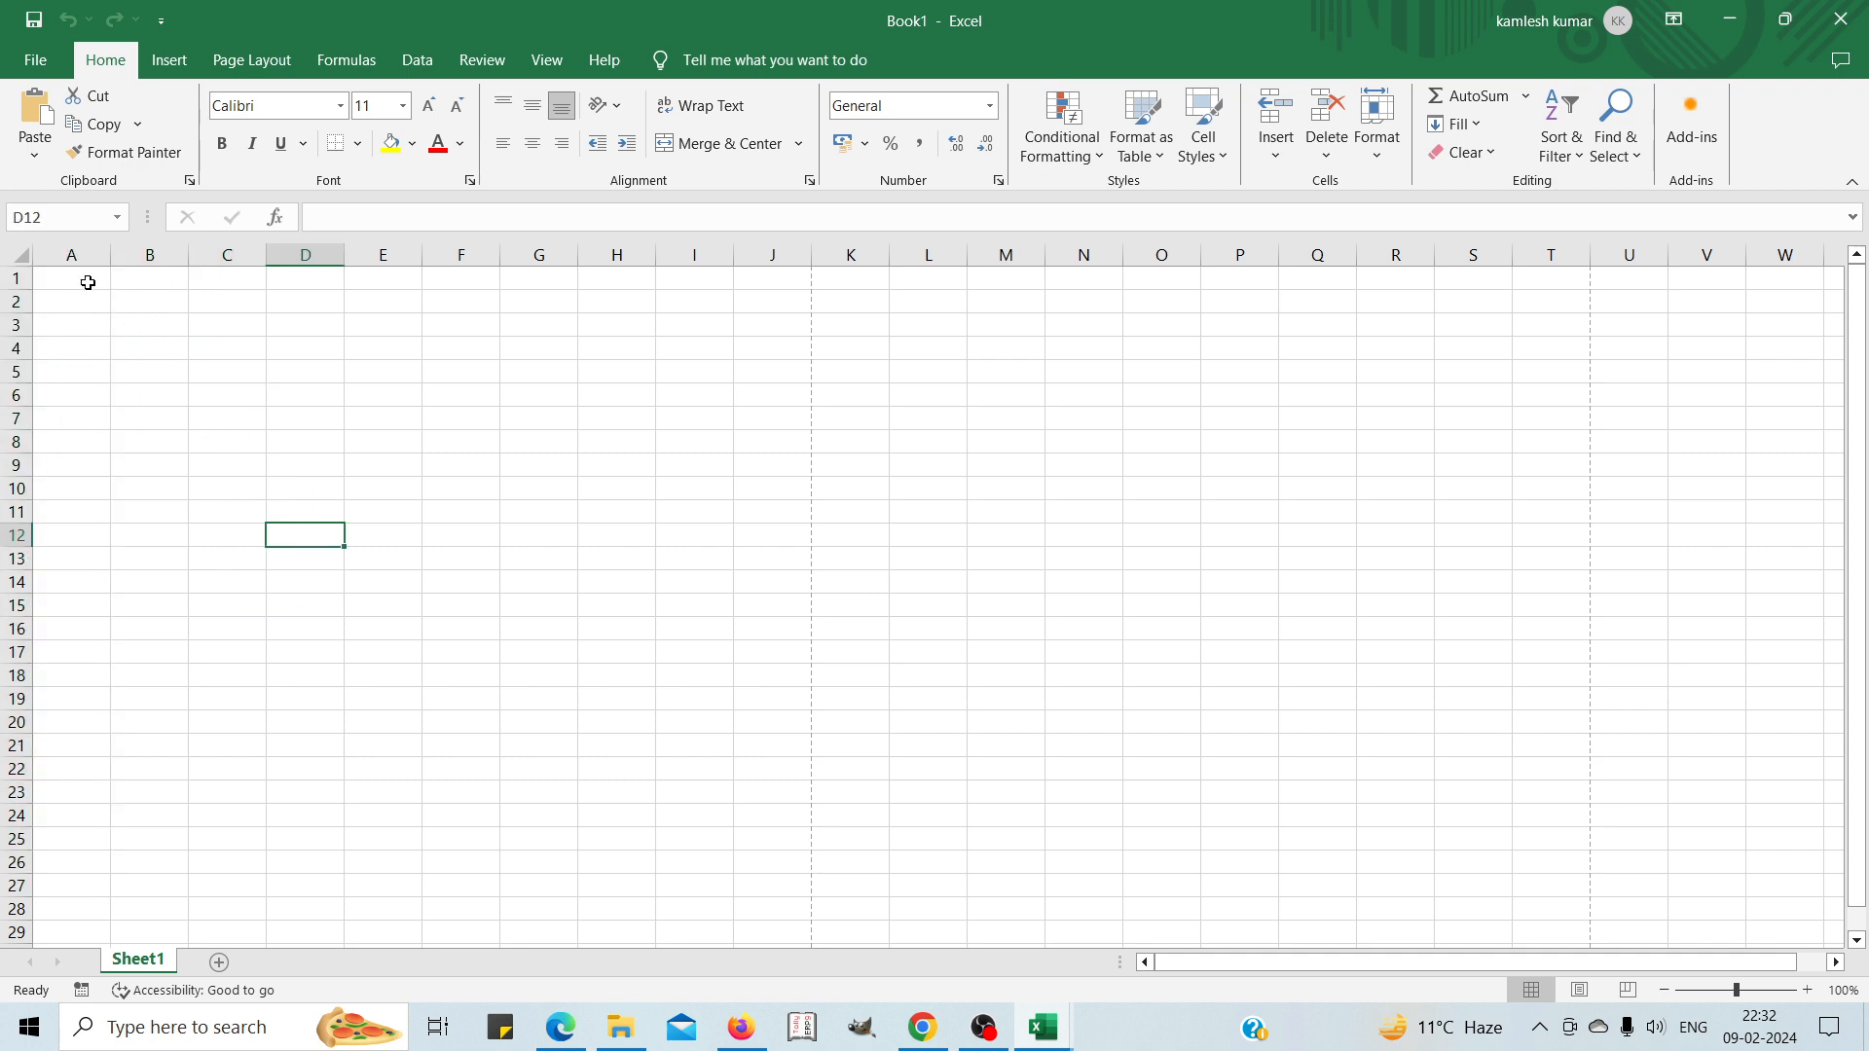
pyautogui.moveTo(87, 282); pyautogui.dragTo(1212, 281)
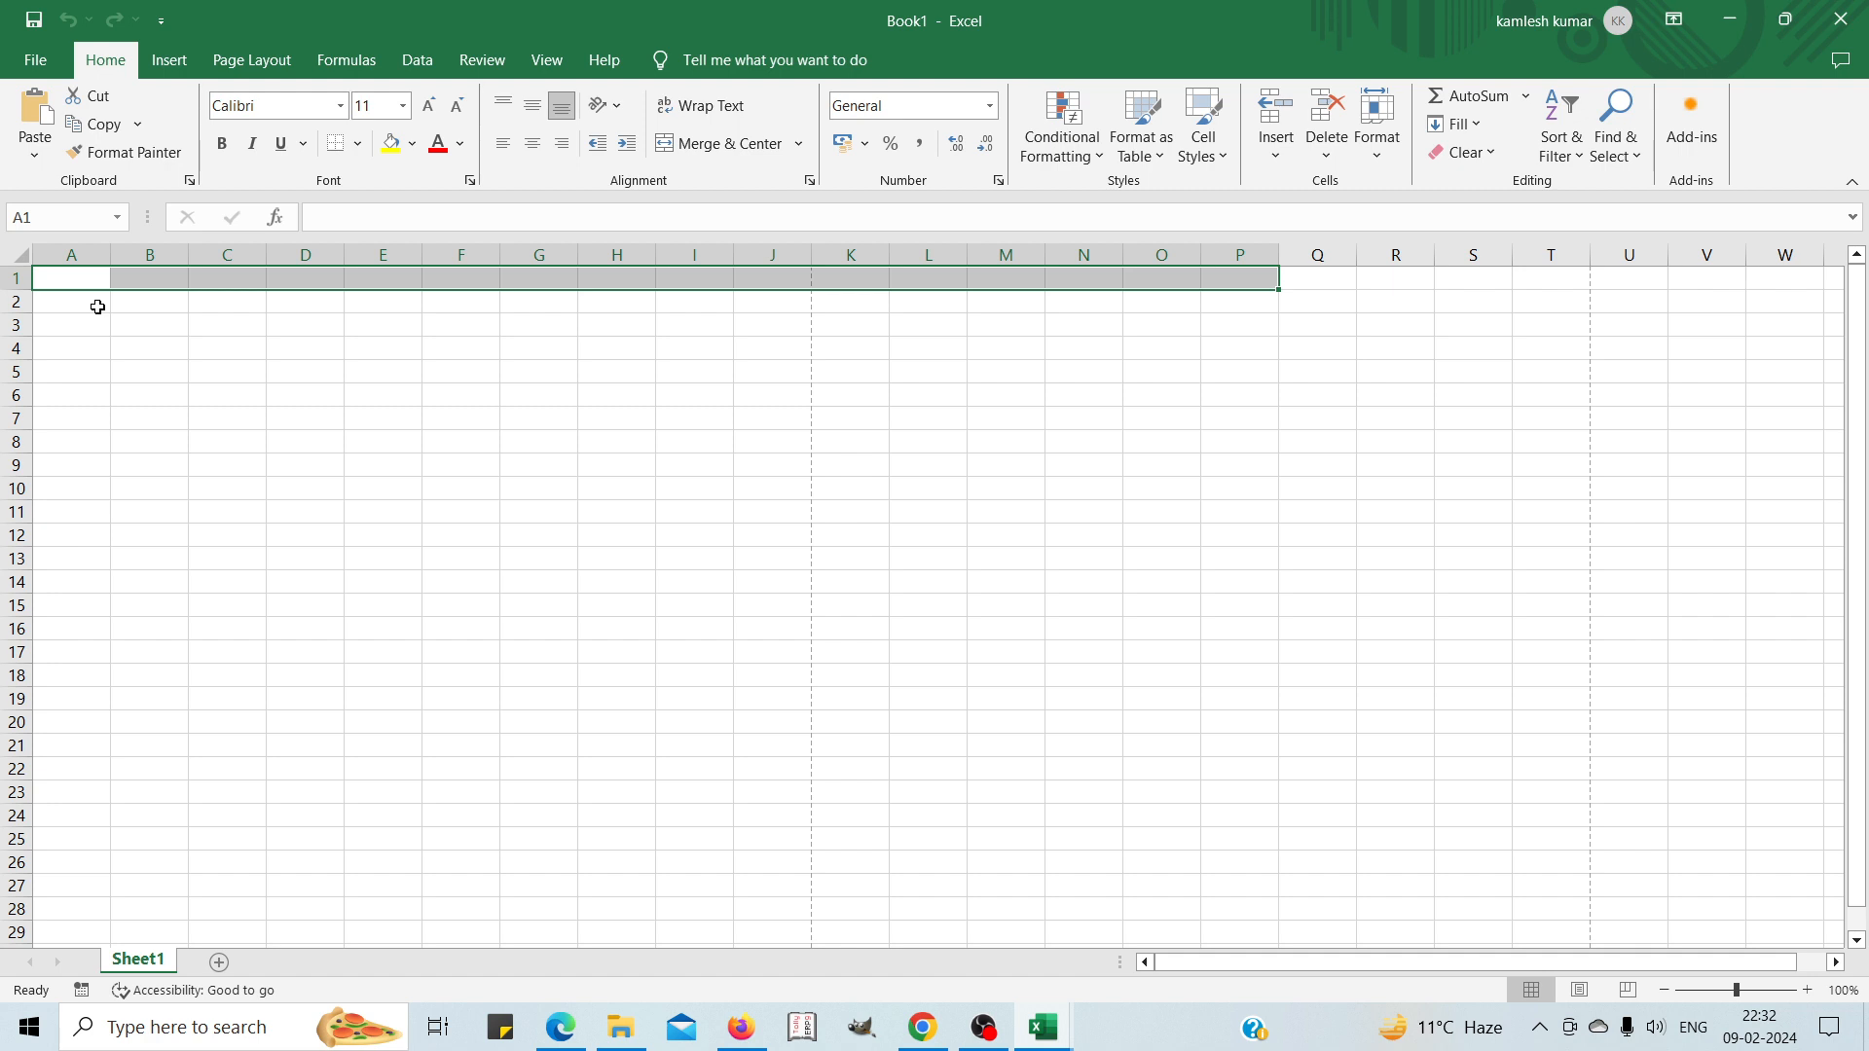
pyautogui.click(309, 513)
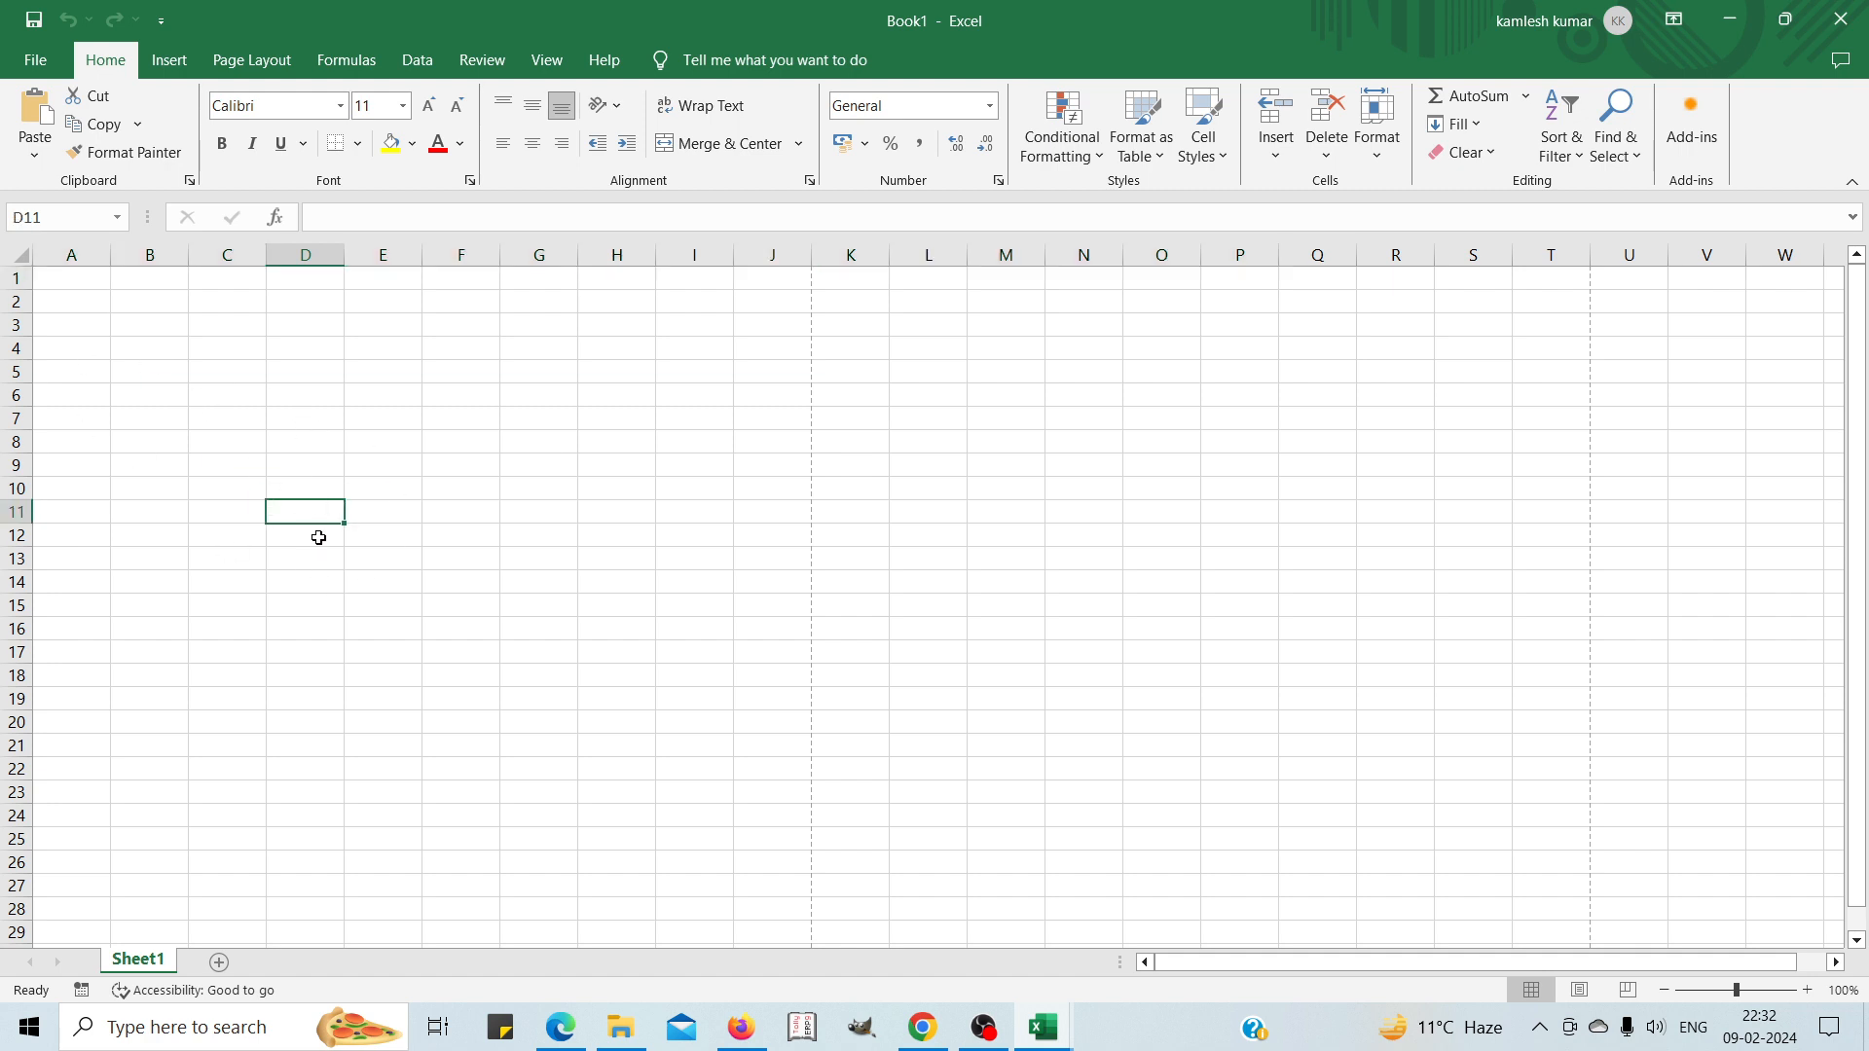
# Enter the sample text "ksh tech" in cell D6.
pyautogui.click(322, 438)
pyautogui.click(323, 389)
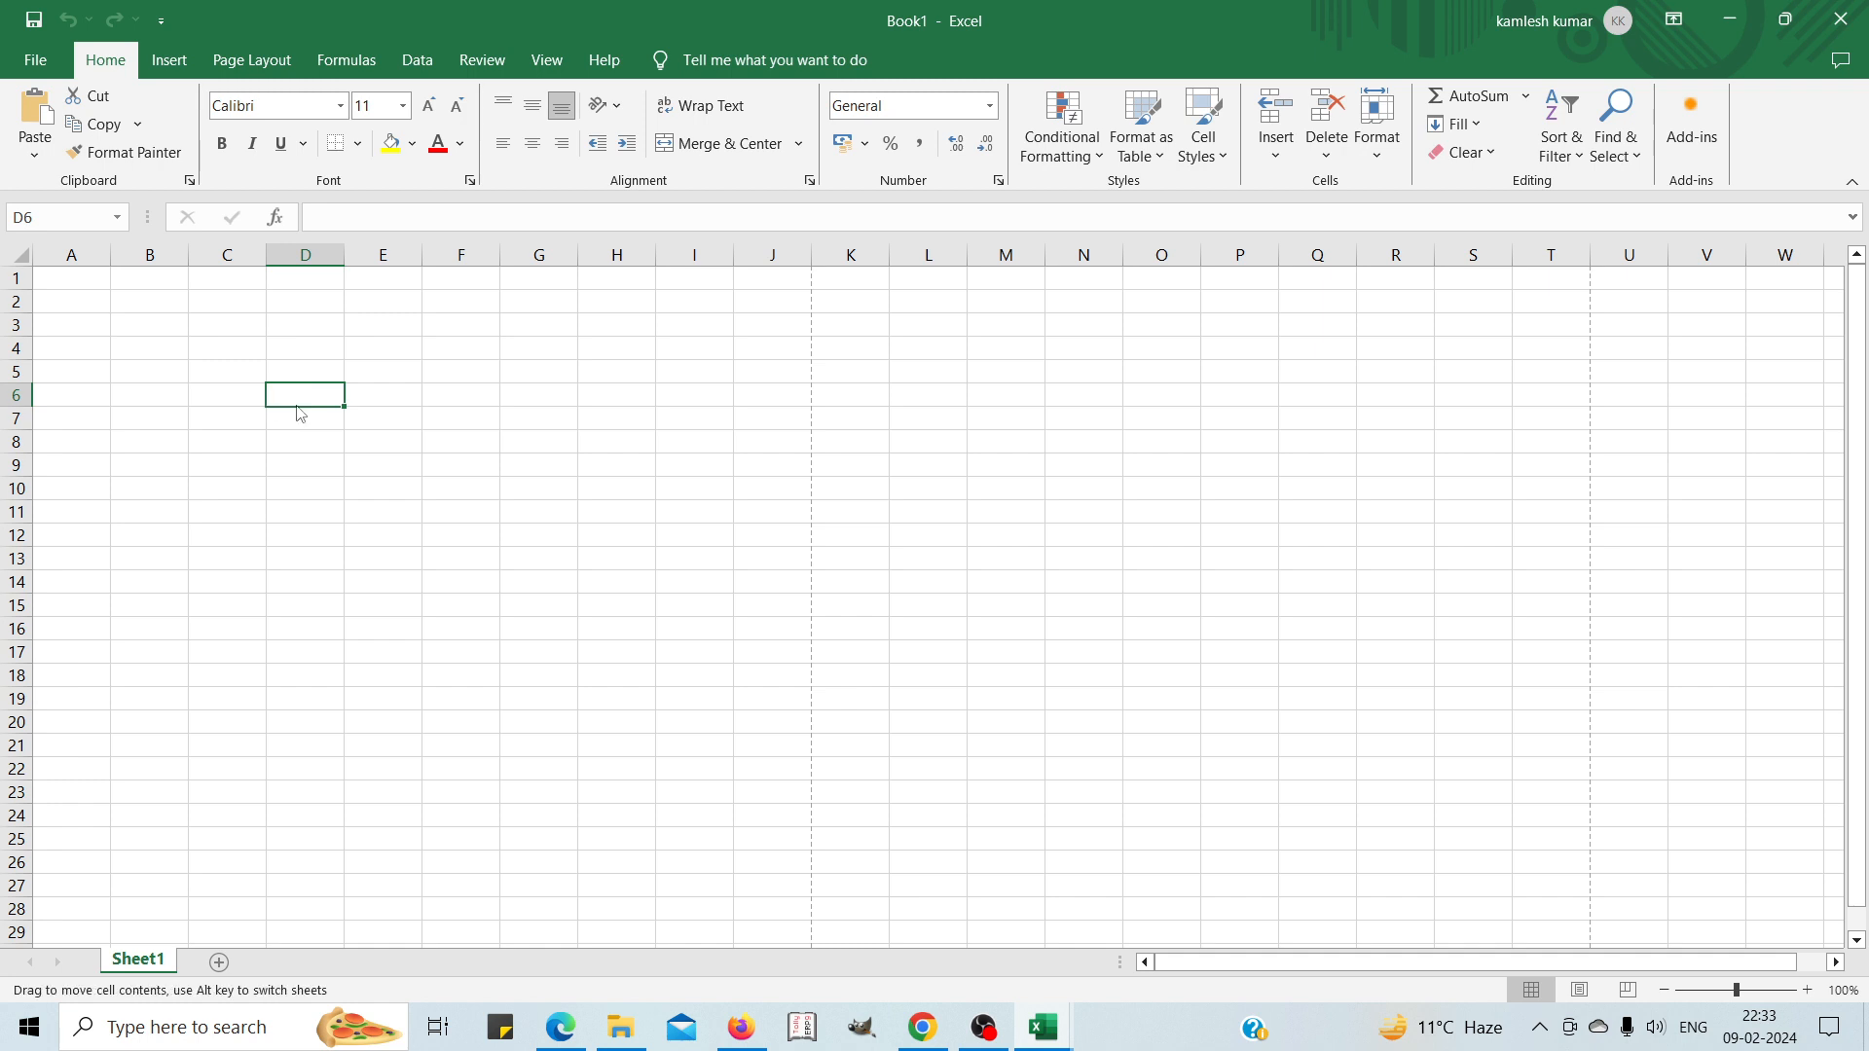
pyautogui.write('kmmmm')
pyautogui.press('BackSpace')
pyautogui.press('BackSpace')
pyautogui.press('BackSpace')
pyautogui.press('BackSpace')
pyautogui.press('BackSpace')
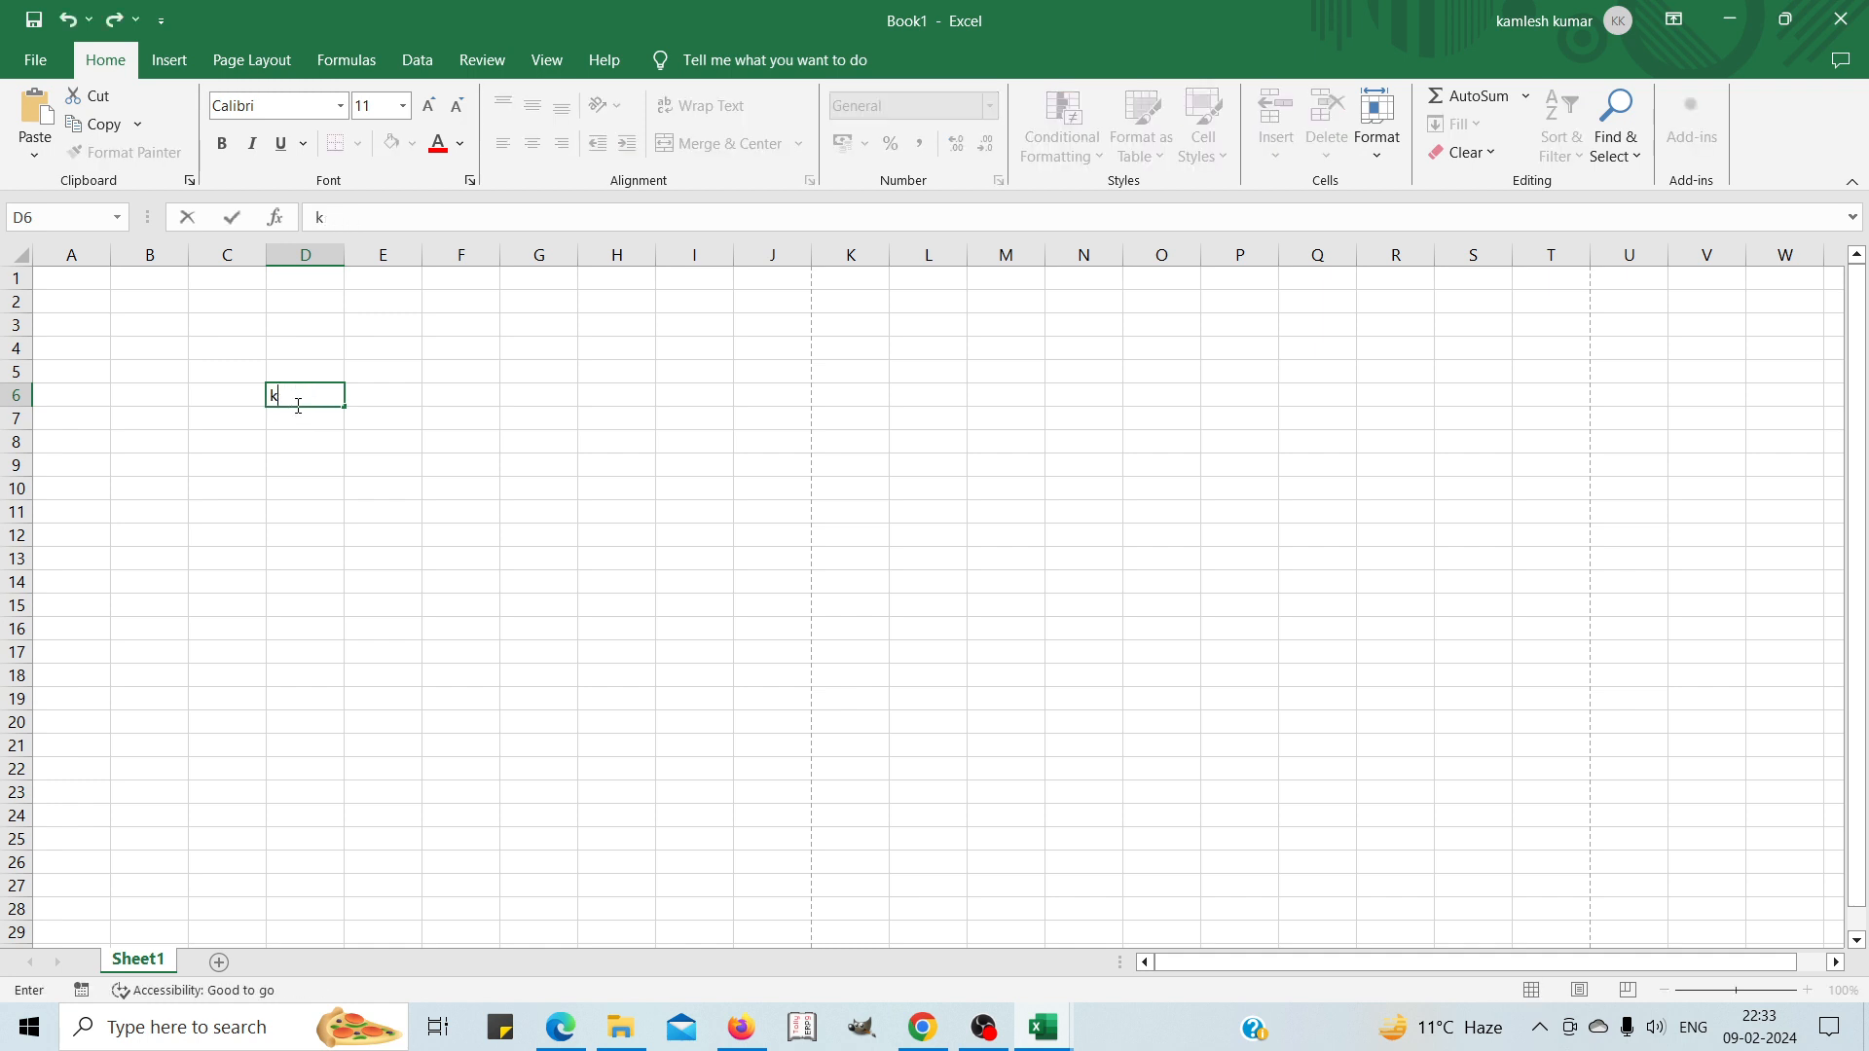
pyautogui.write('ksh tech')
pyautogui.press('Return')
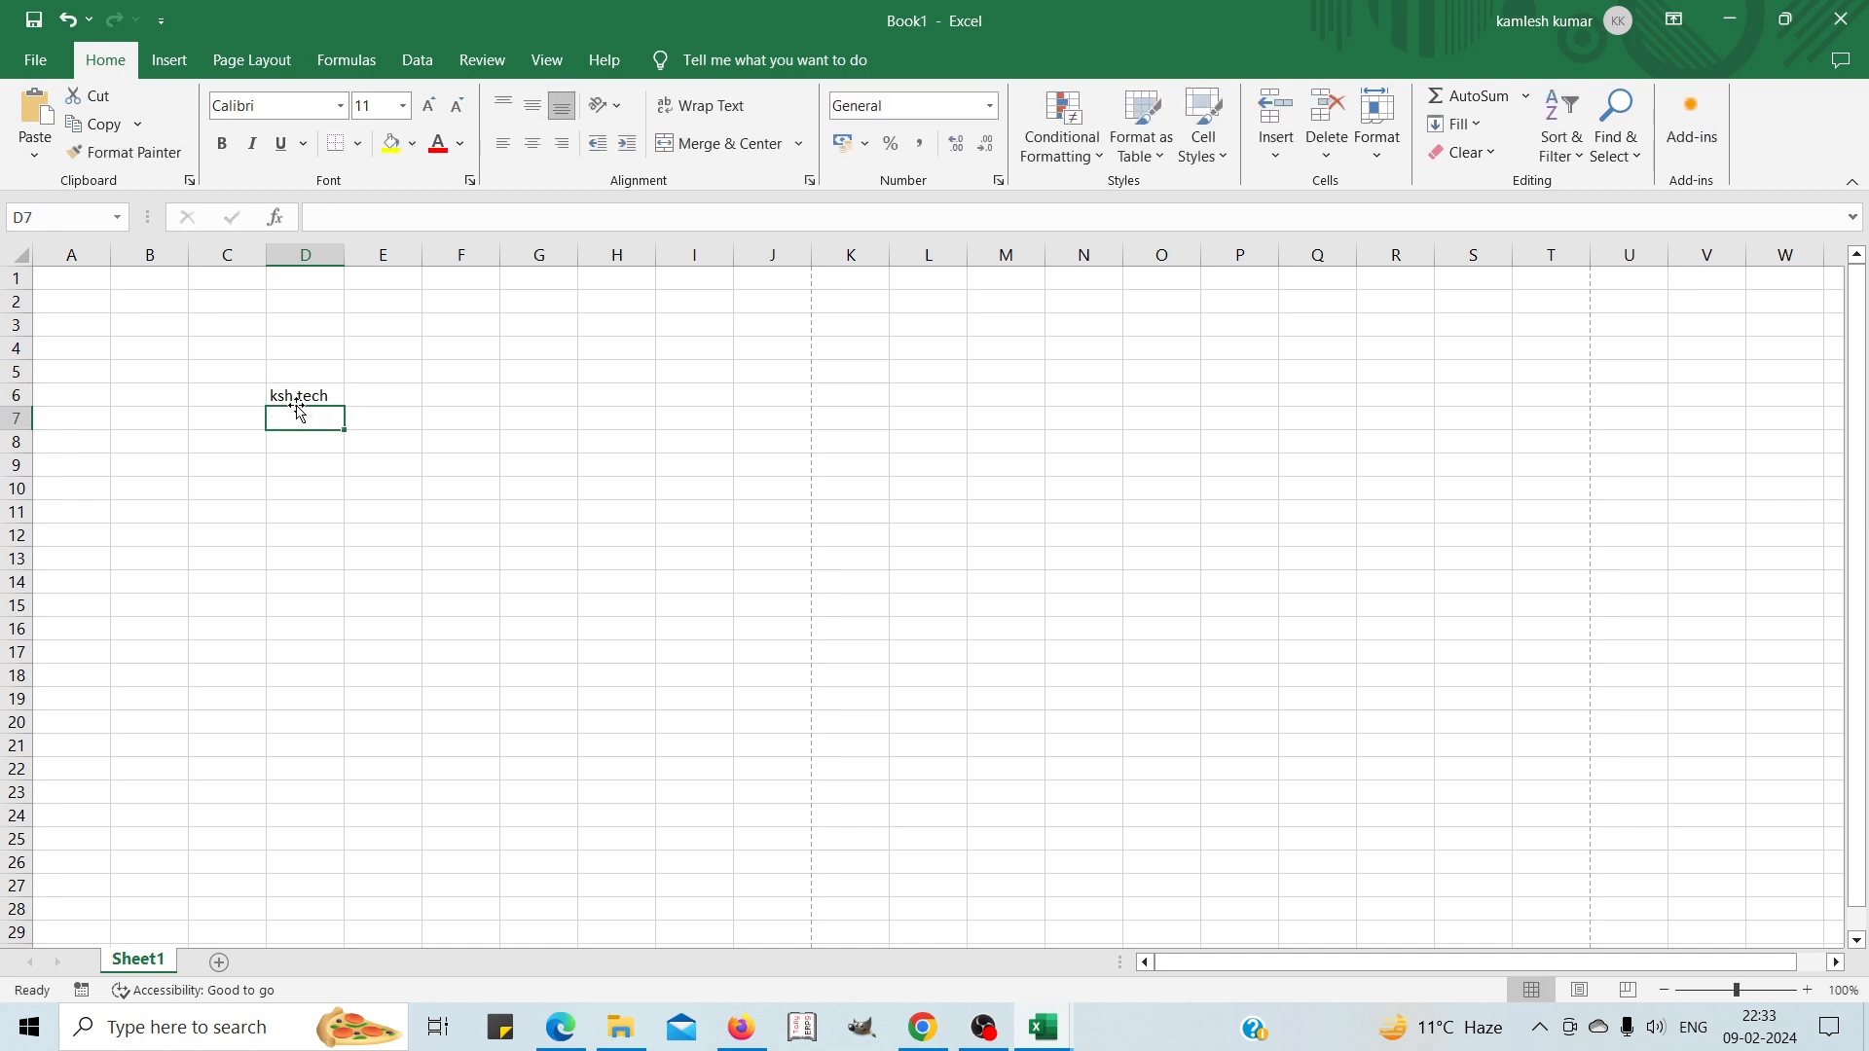
# Move the active cell down column D to D10 and back to D6, and delete the text in D6.
pyautogui.press('Down')
pyautogui.press('Down')
pyautogui.press('Down')
pyautogui.press('Up')
pyautogui.press('Up')
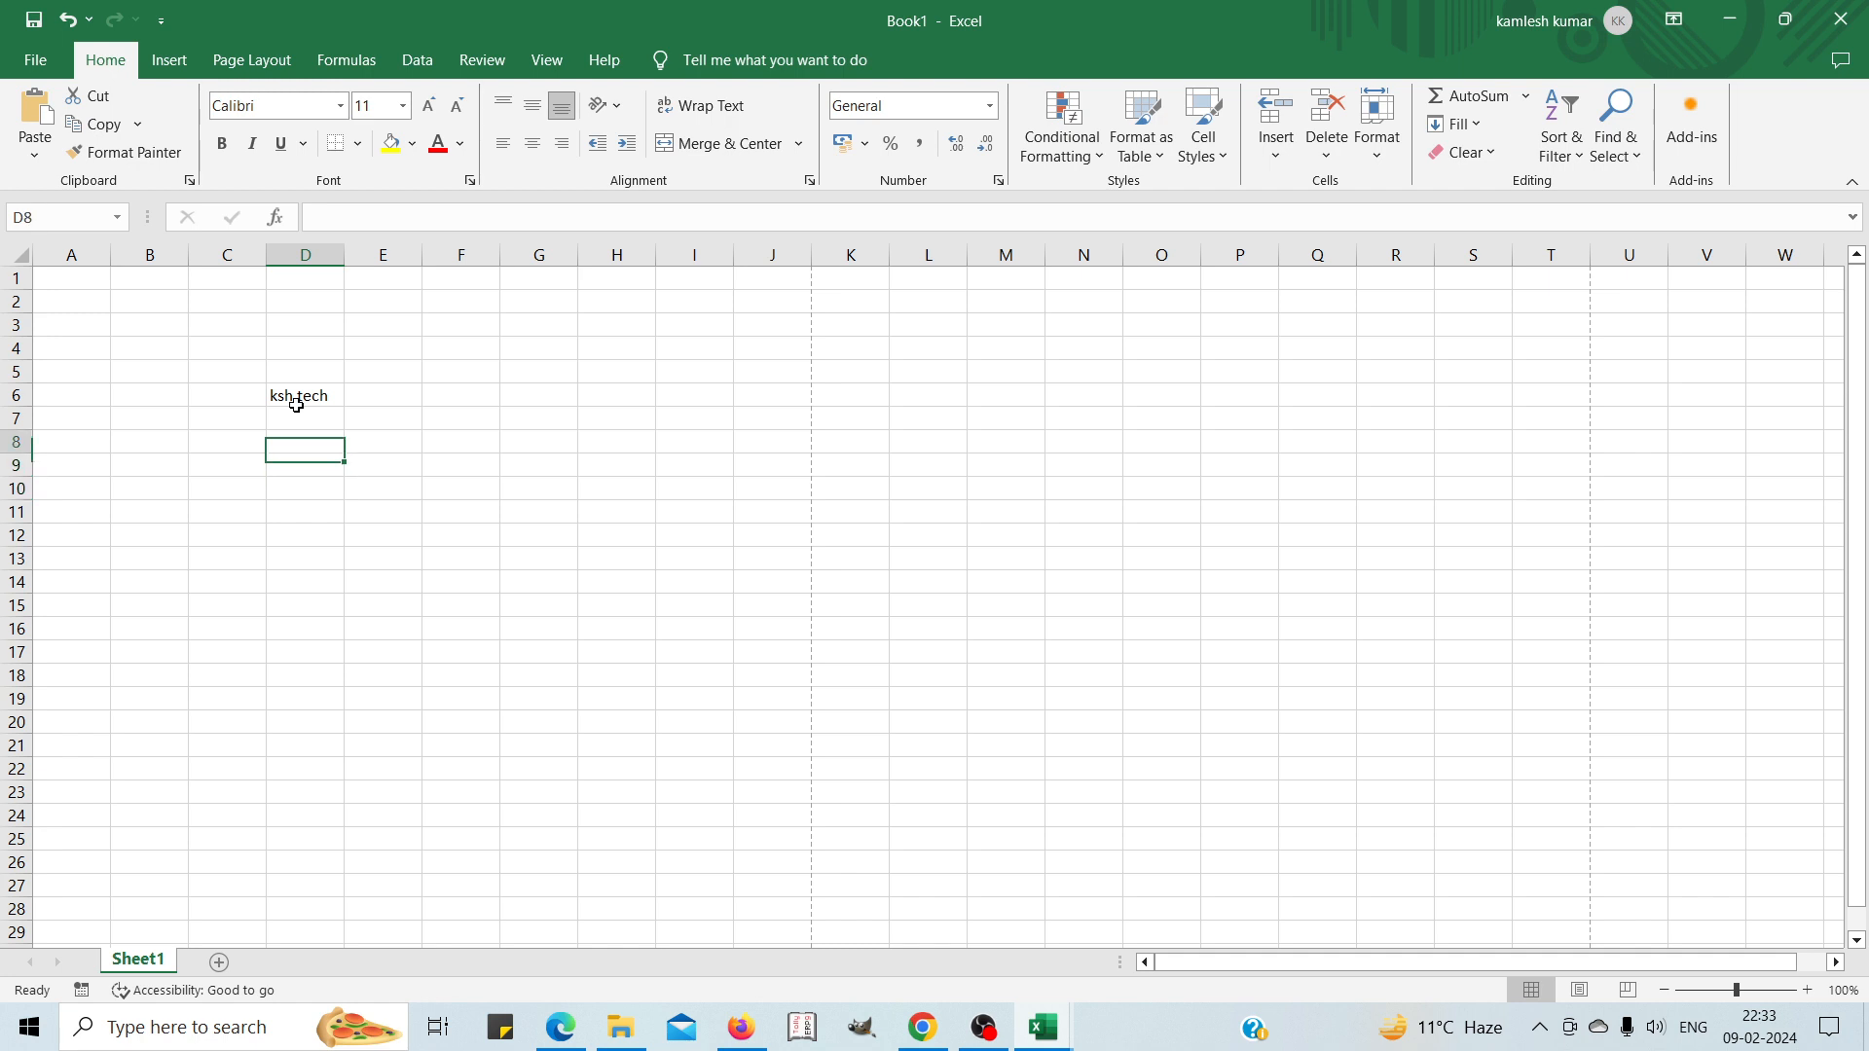
pyautogui.press('Down')
pyautogui.press('Down')
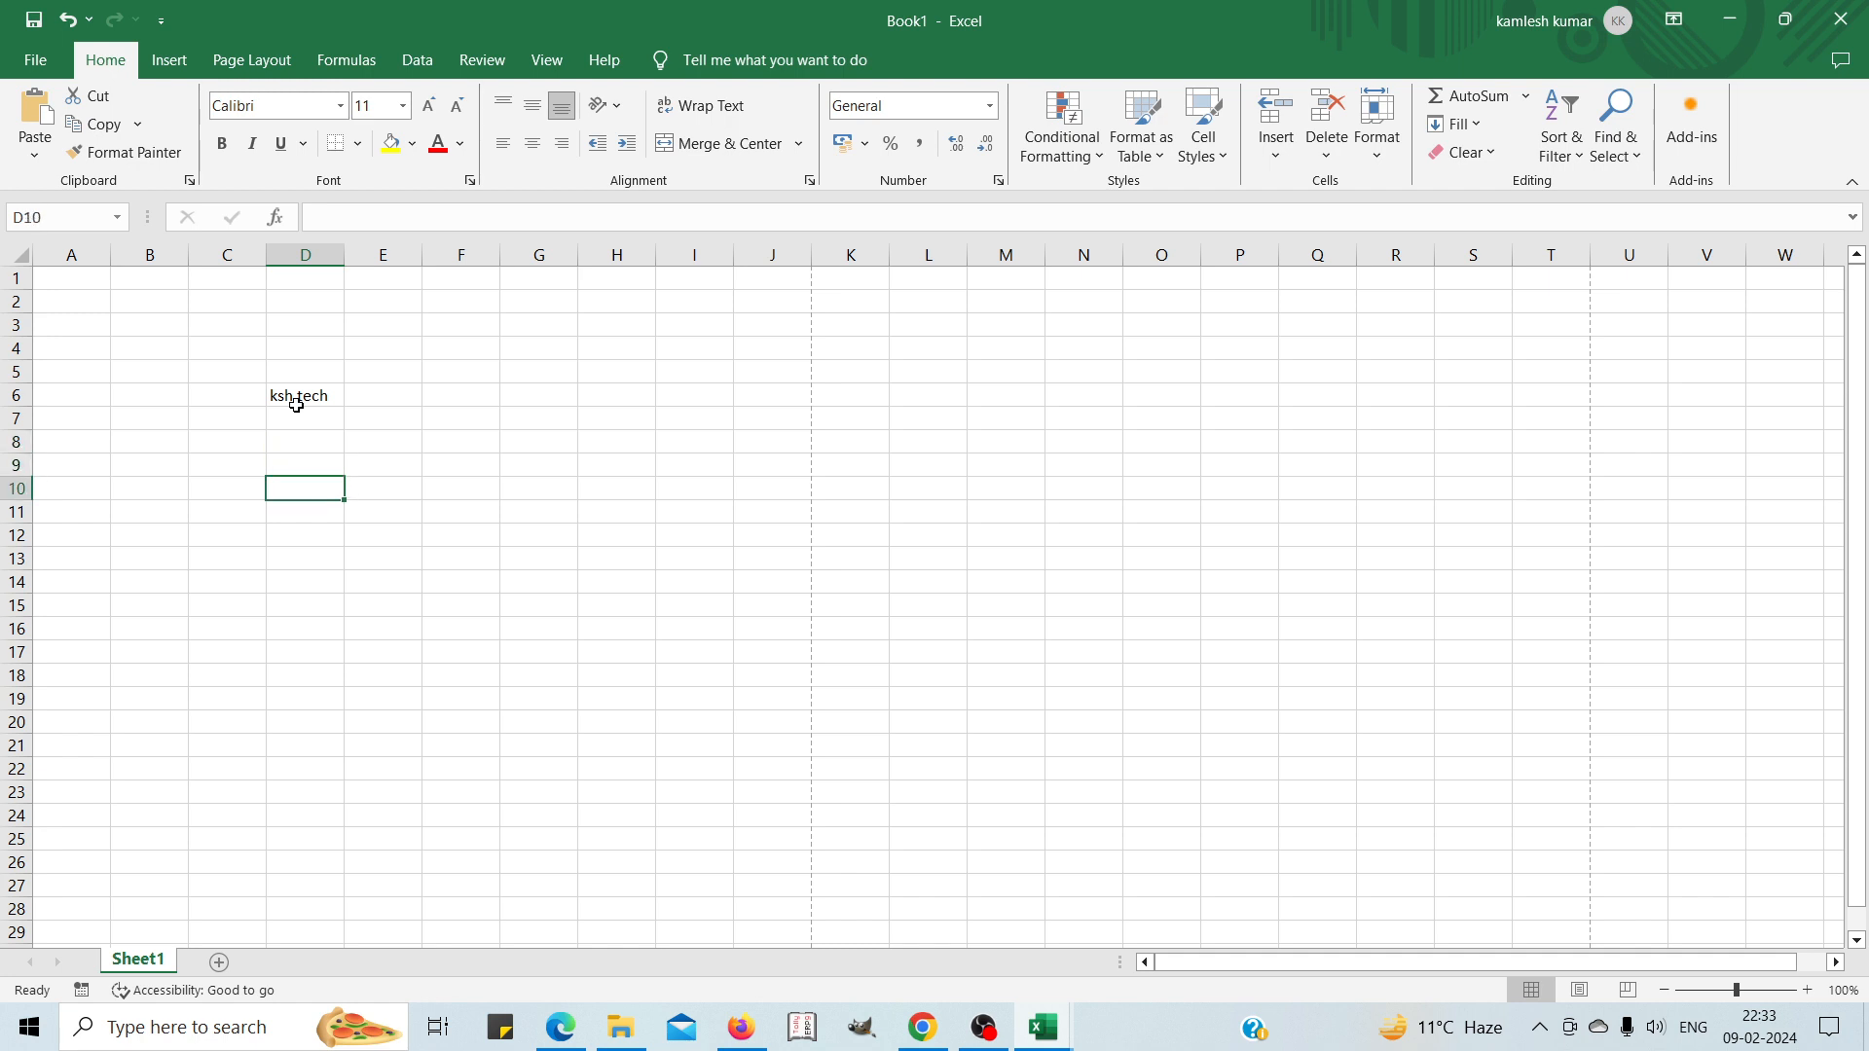
pyautogui.press('Up')
pyautogui.press('Up')
pyautogui.press('Up')
pyautogui.press('Up')
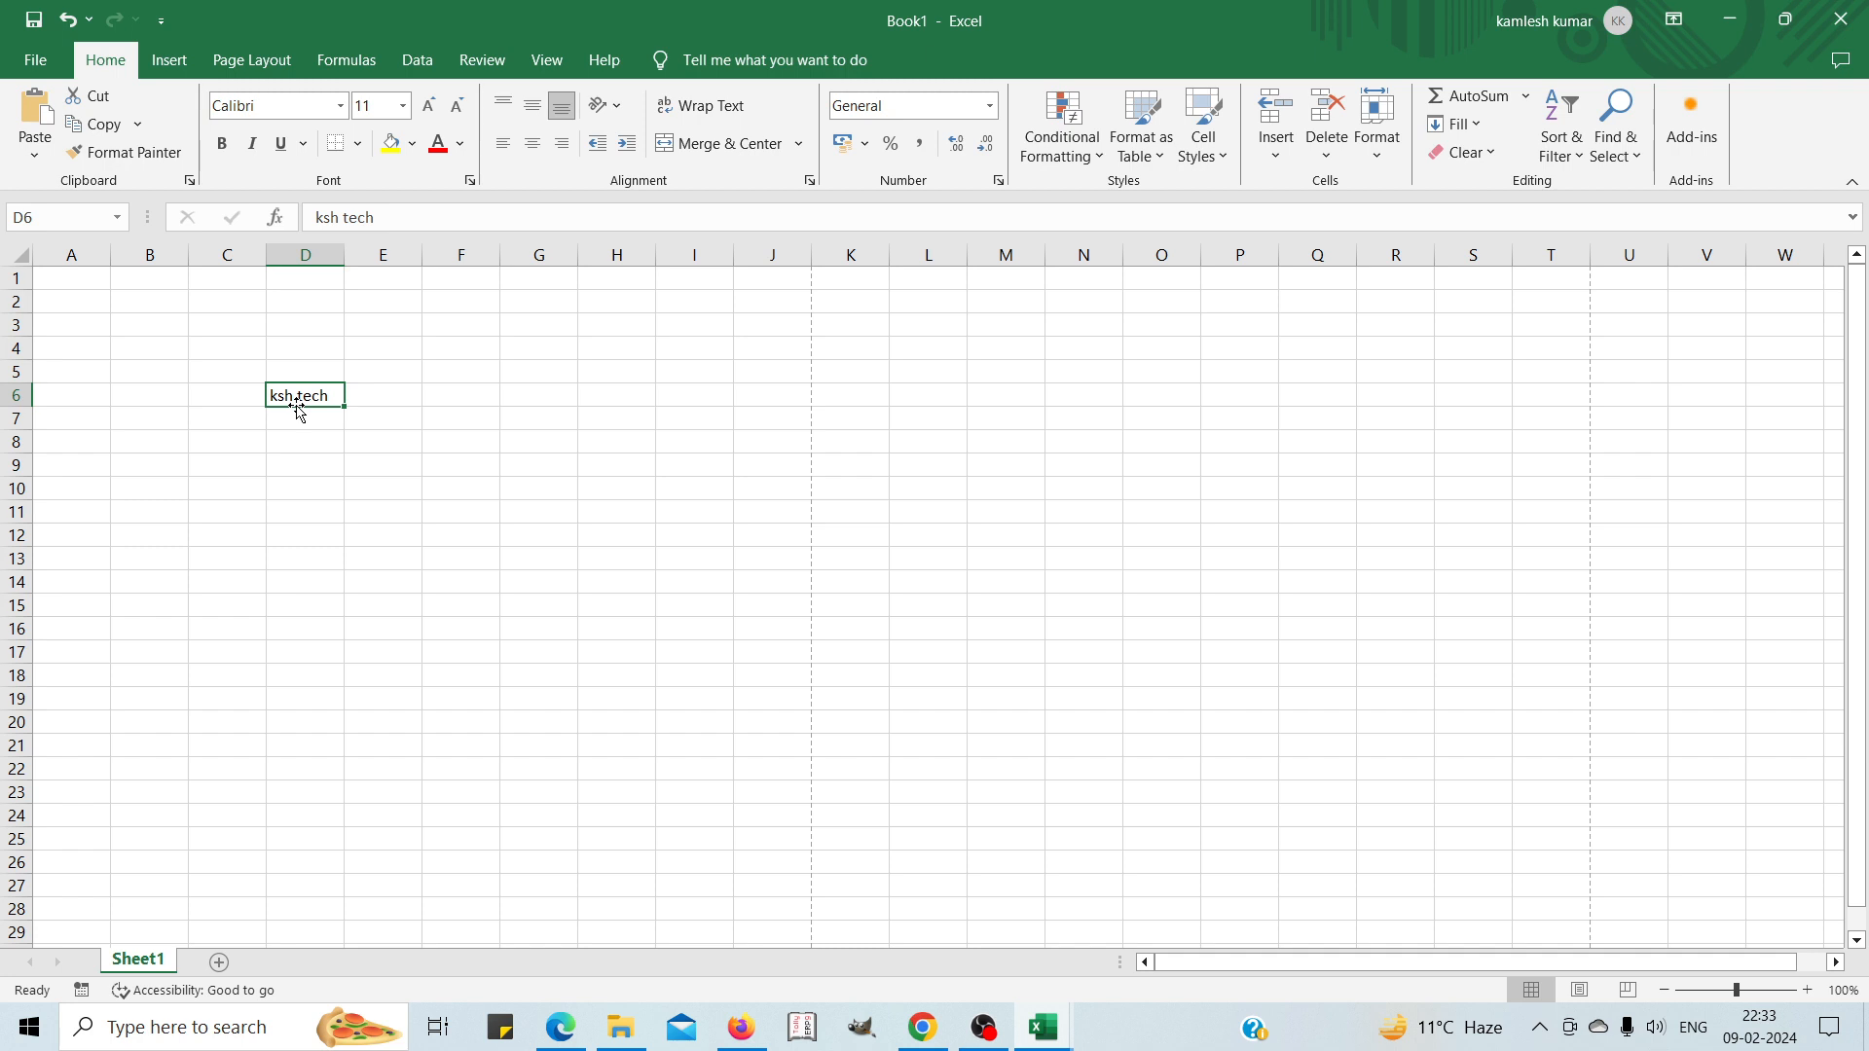
pyautogui.press('Delete')
# Enter the column headings "SR.No" in cell A1 and "Product Name" in cell B1.
pyautogui.press('Left')
pyautogui.press('Left')
pyautogui.press('Left')
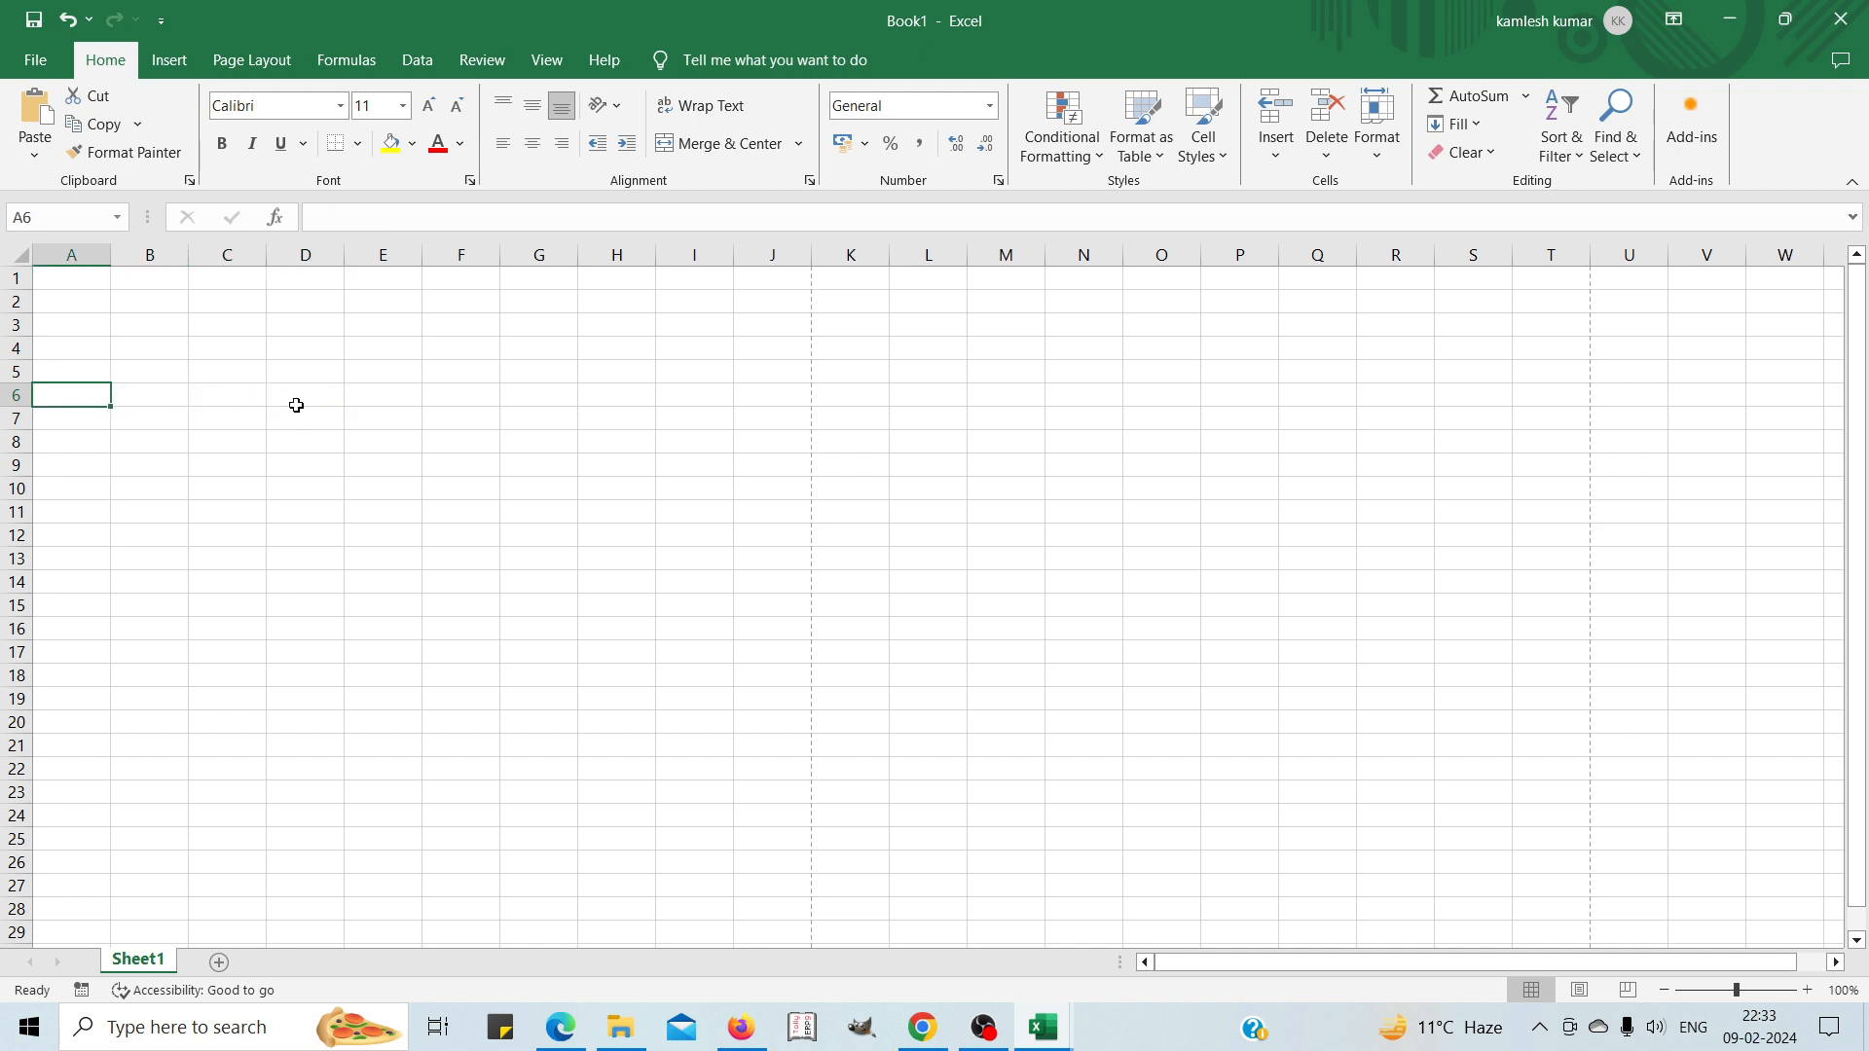
pyautogui.press('Up')
pyautogui.press('Up')
pyautogui.press('Up')
pyautogui.press('Up')
pyautogui.press('Up')
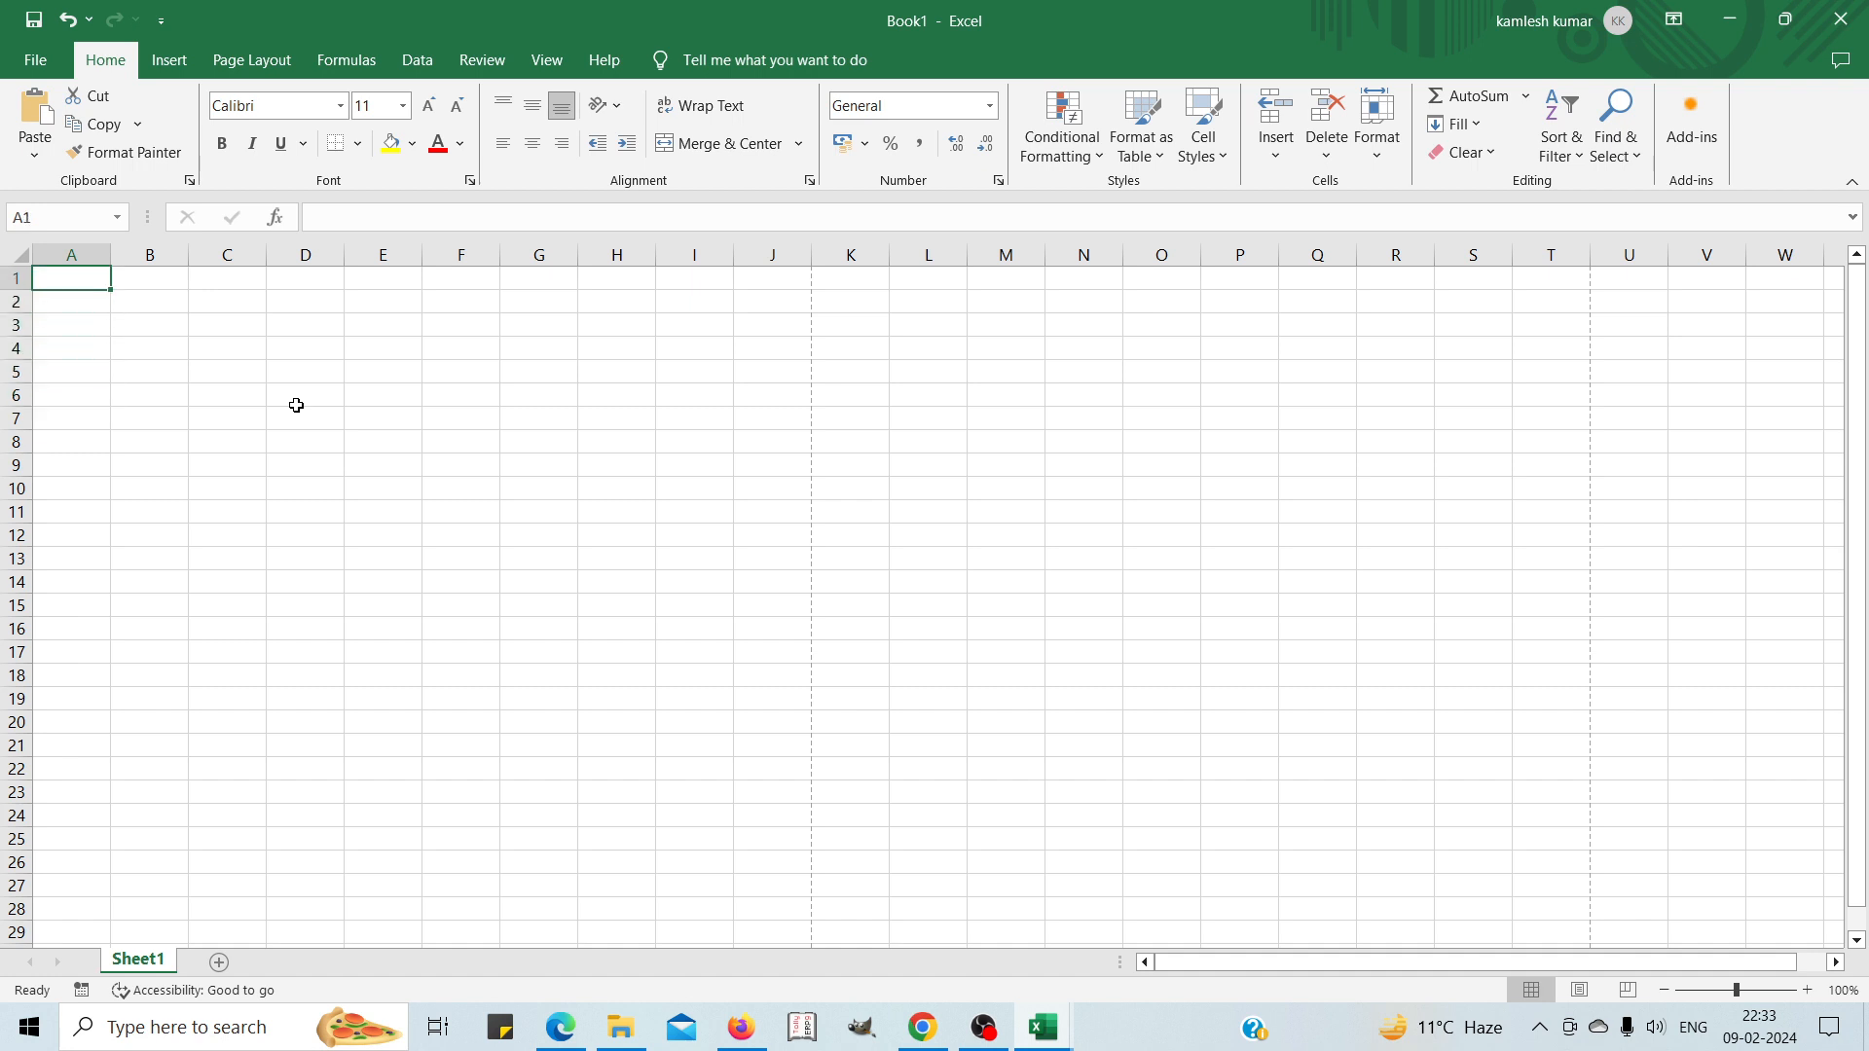
pyautogui.write('SR')
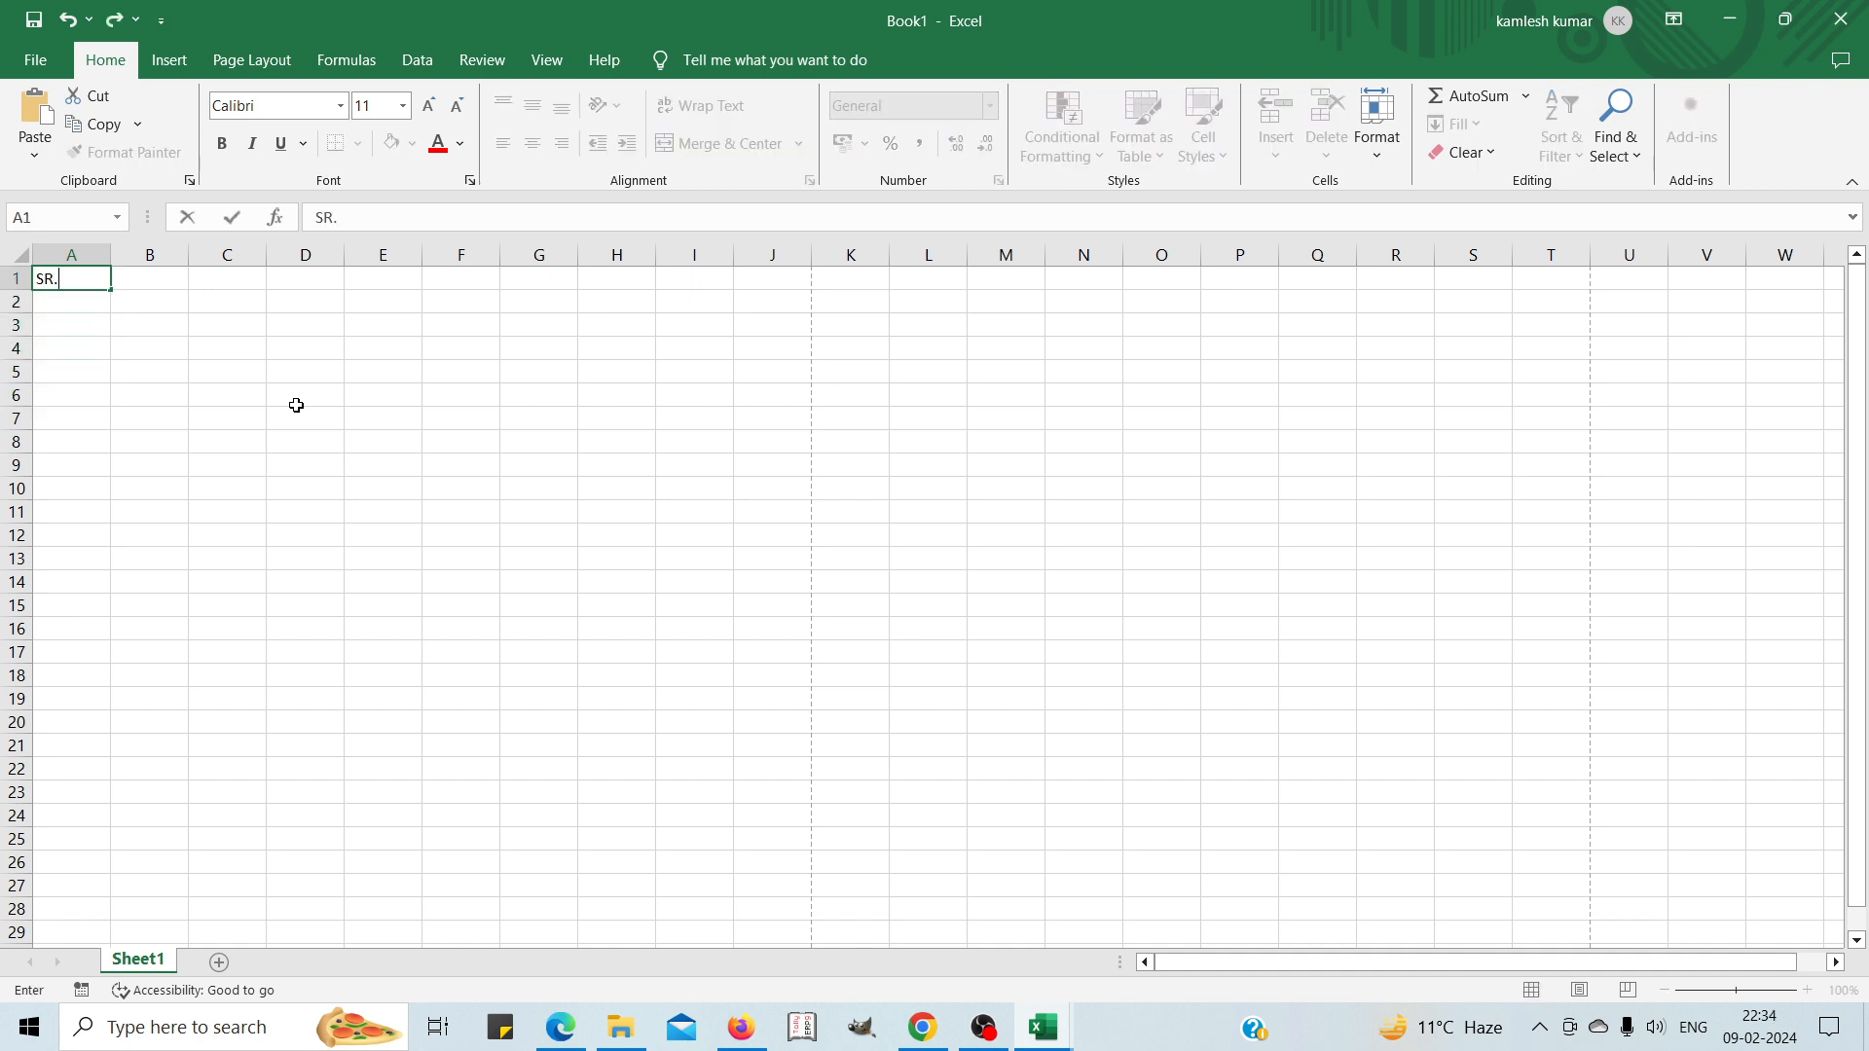
pyautogui.write('.No')
pyautogui.press('Tab')
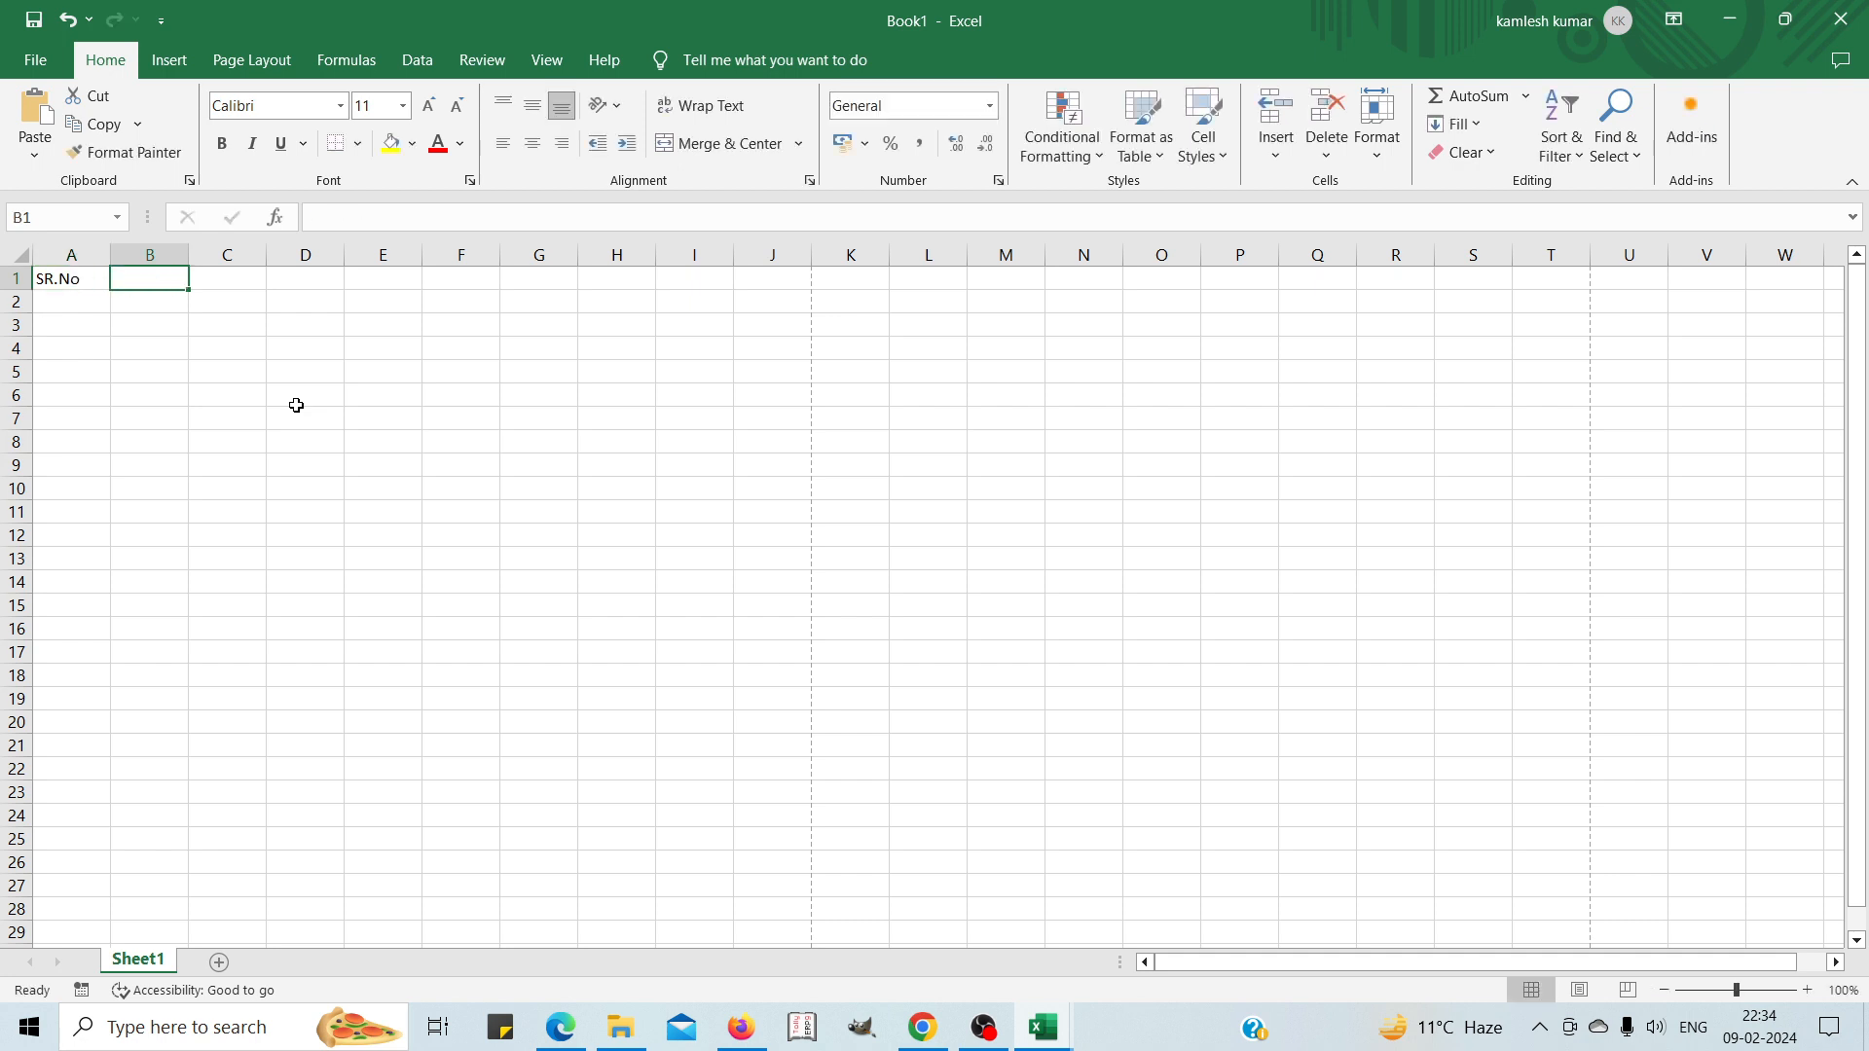
pyautogui.write('Pro')
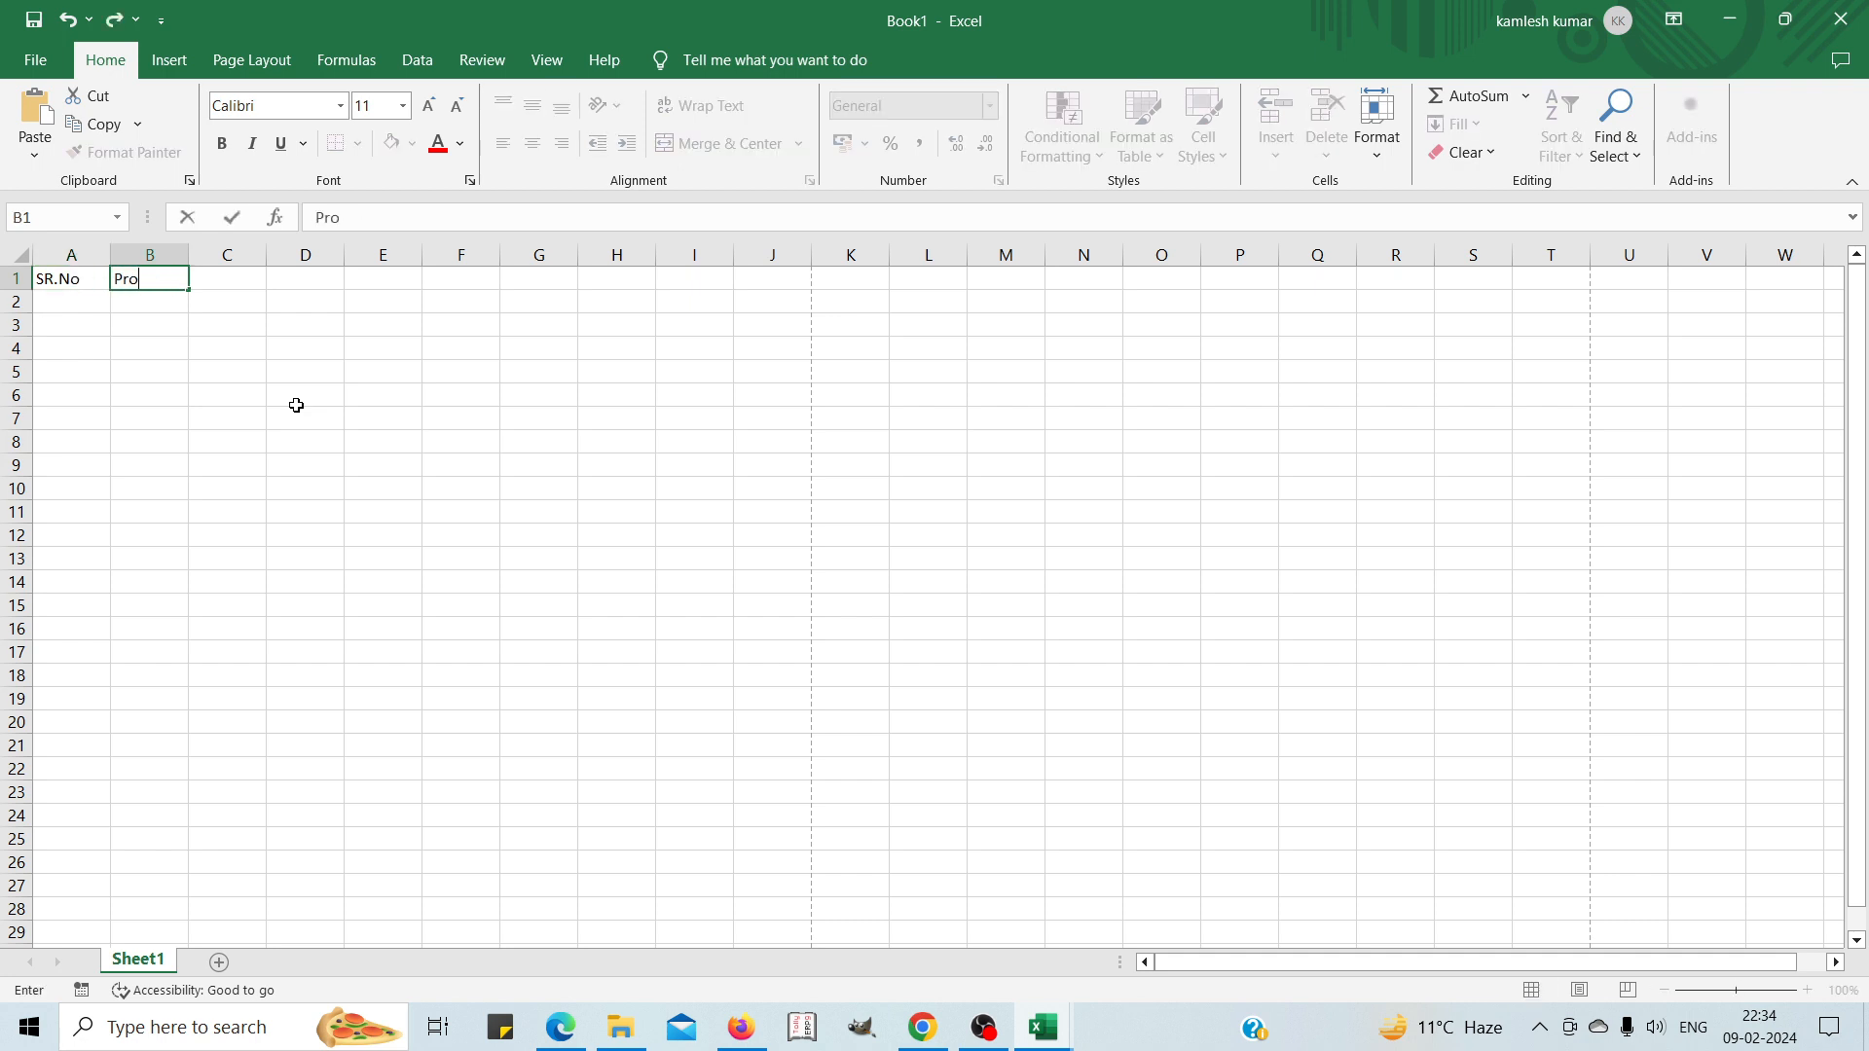
pyautogui.write('duct Name')
pyautogui.press('Tab')
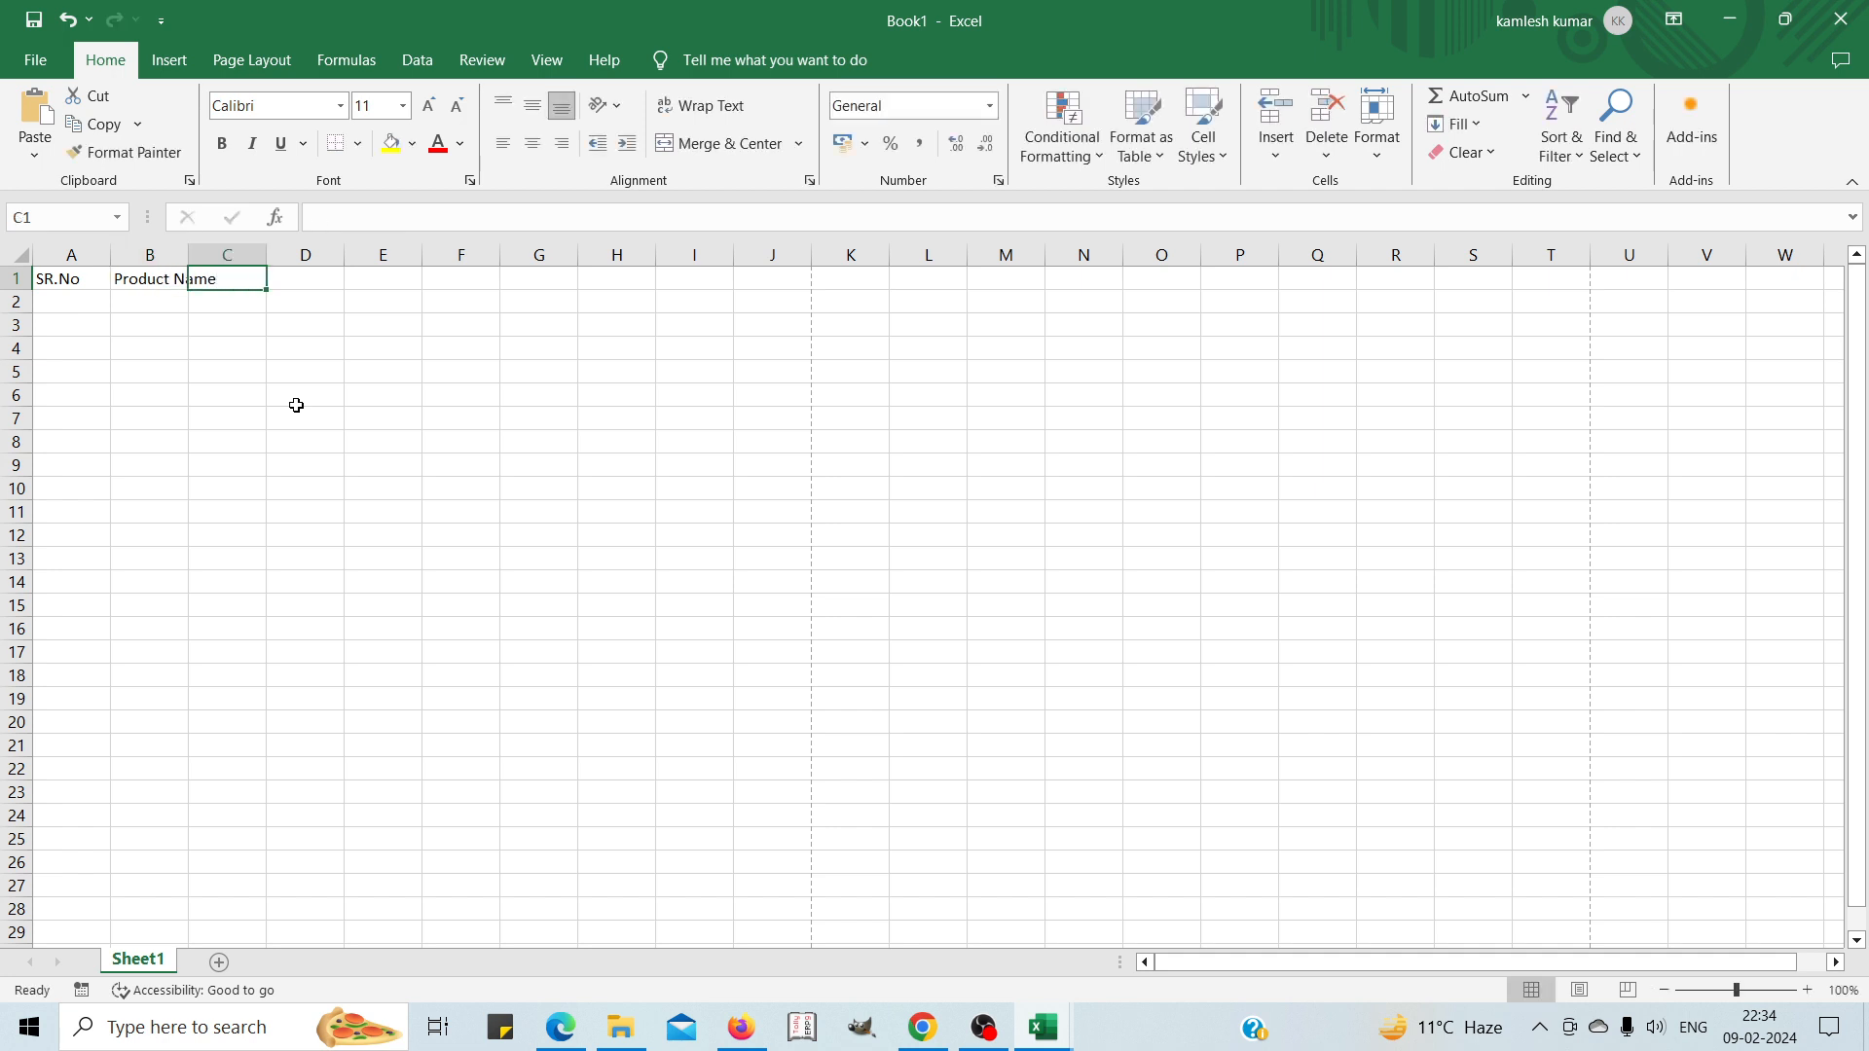
# Enter the column headings "Qty.", "Price" and "Total" in cells C1, D1 and E1.
pyautogui.write('Q')
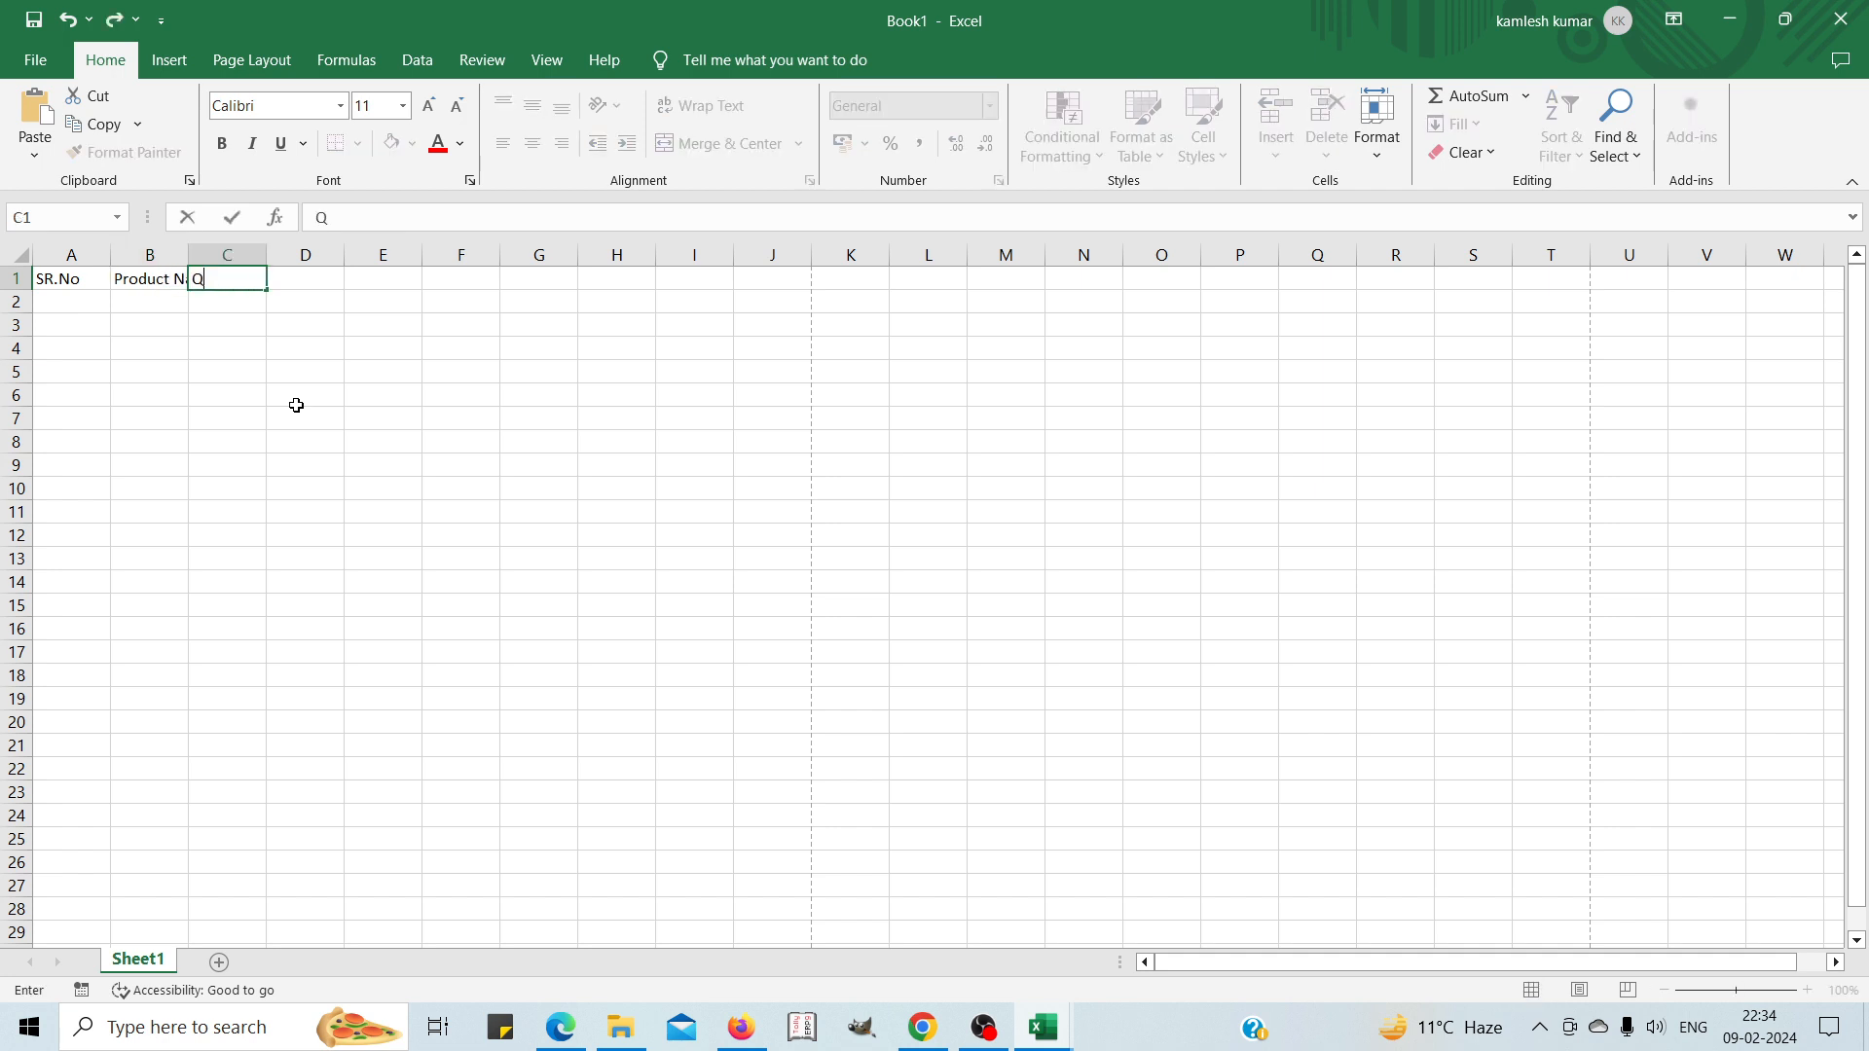
pyautogui.write('ty.')
pyautogui.press('Tab')
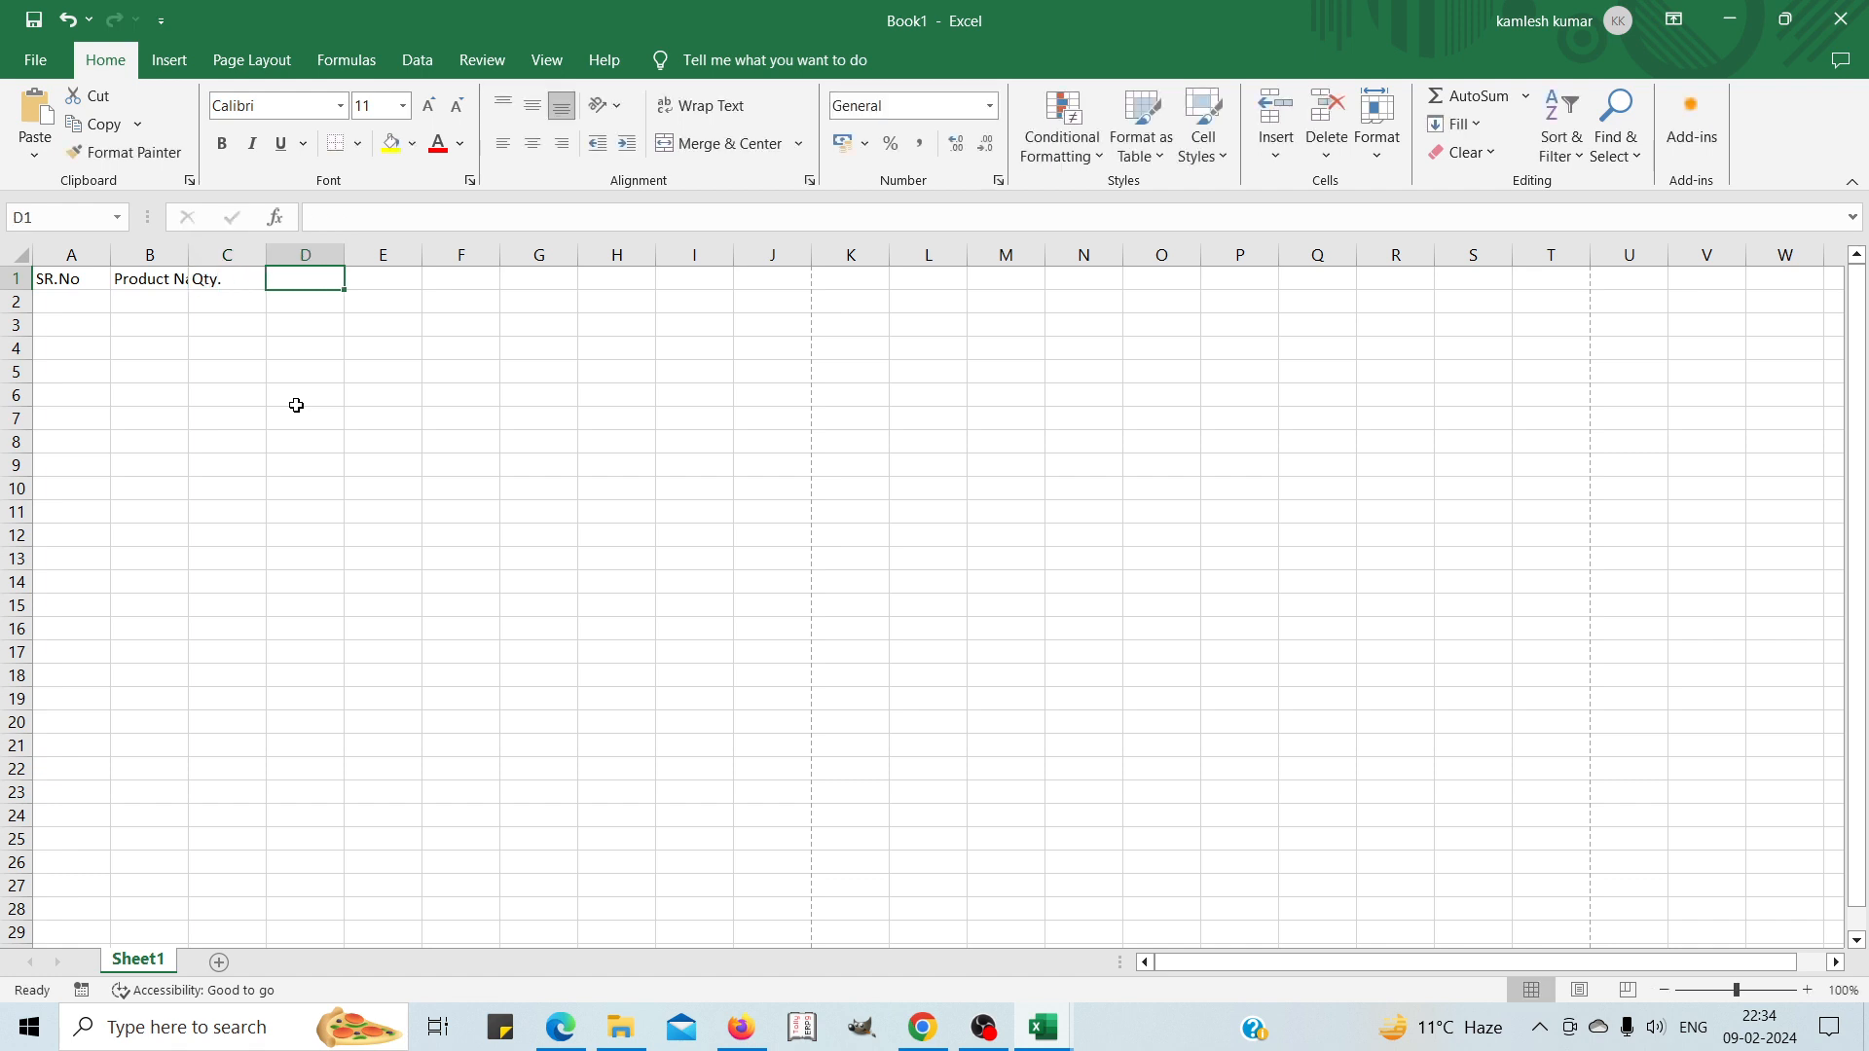
pyautogui.write('Price')
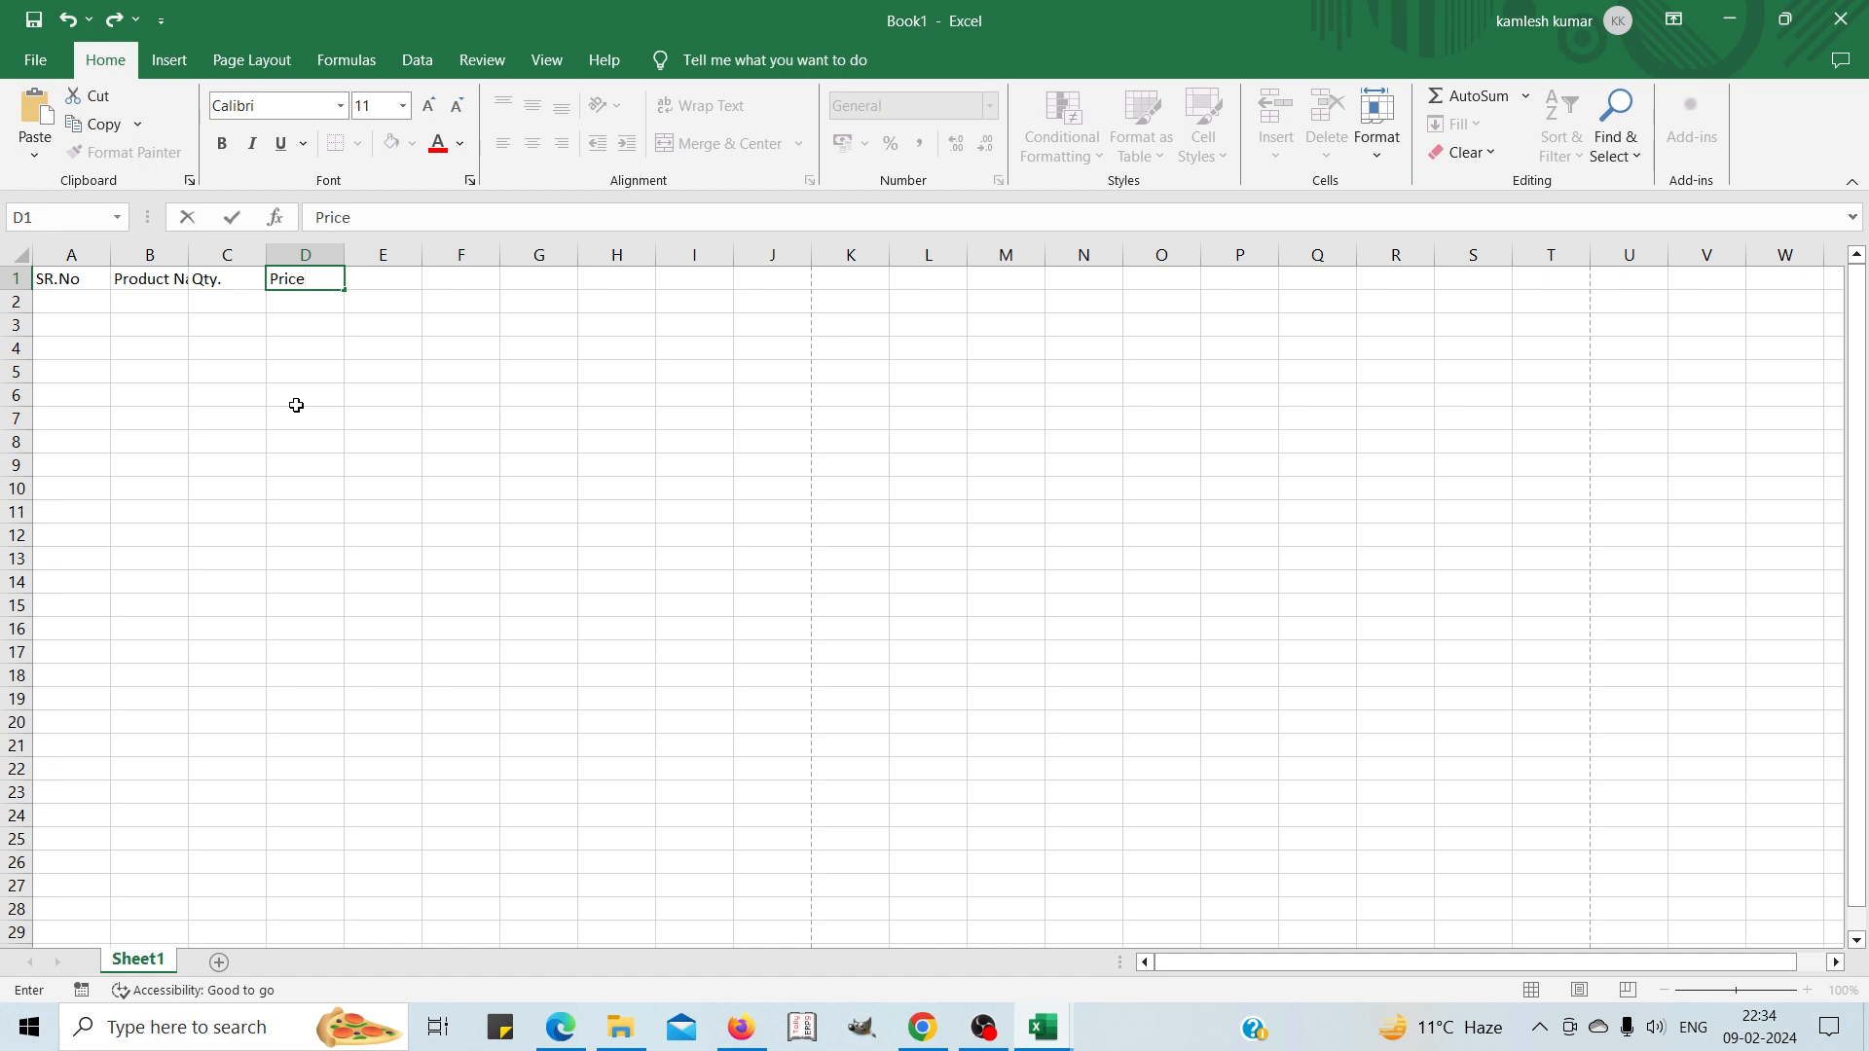
pyautogui.press('Tab')
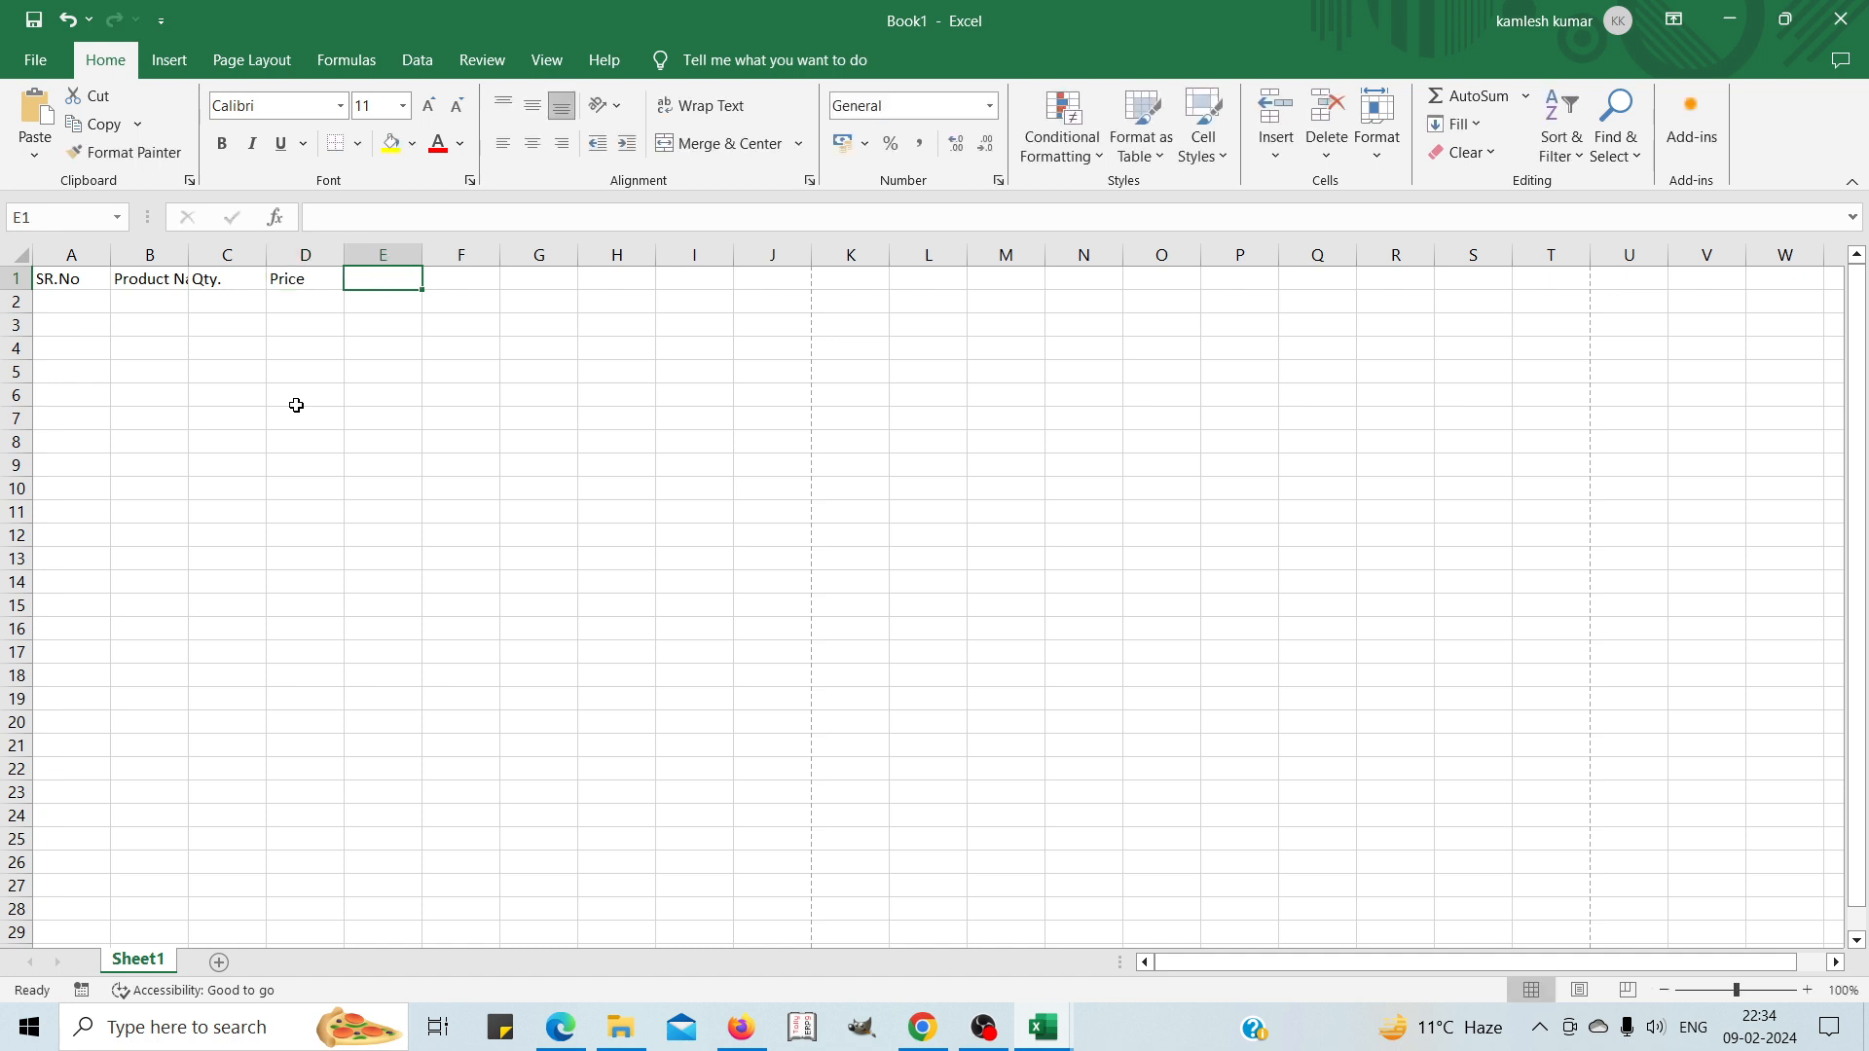
pyautogui.write('Tot')
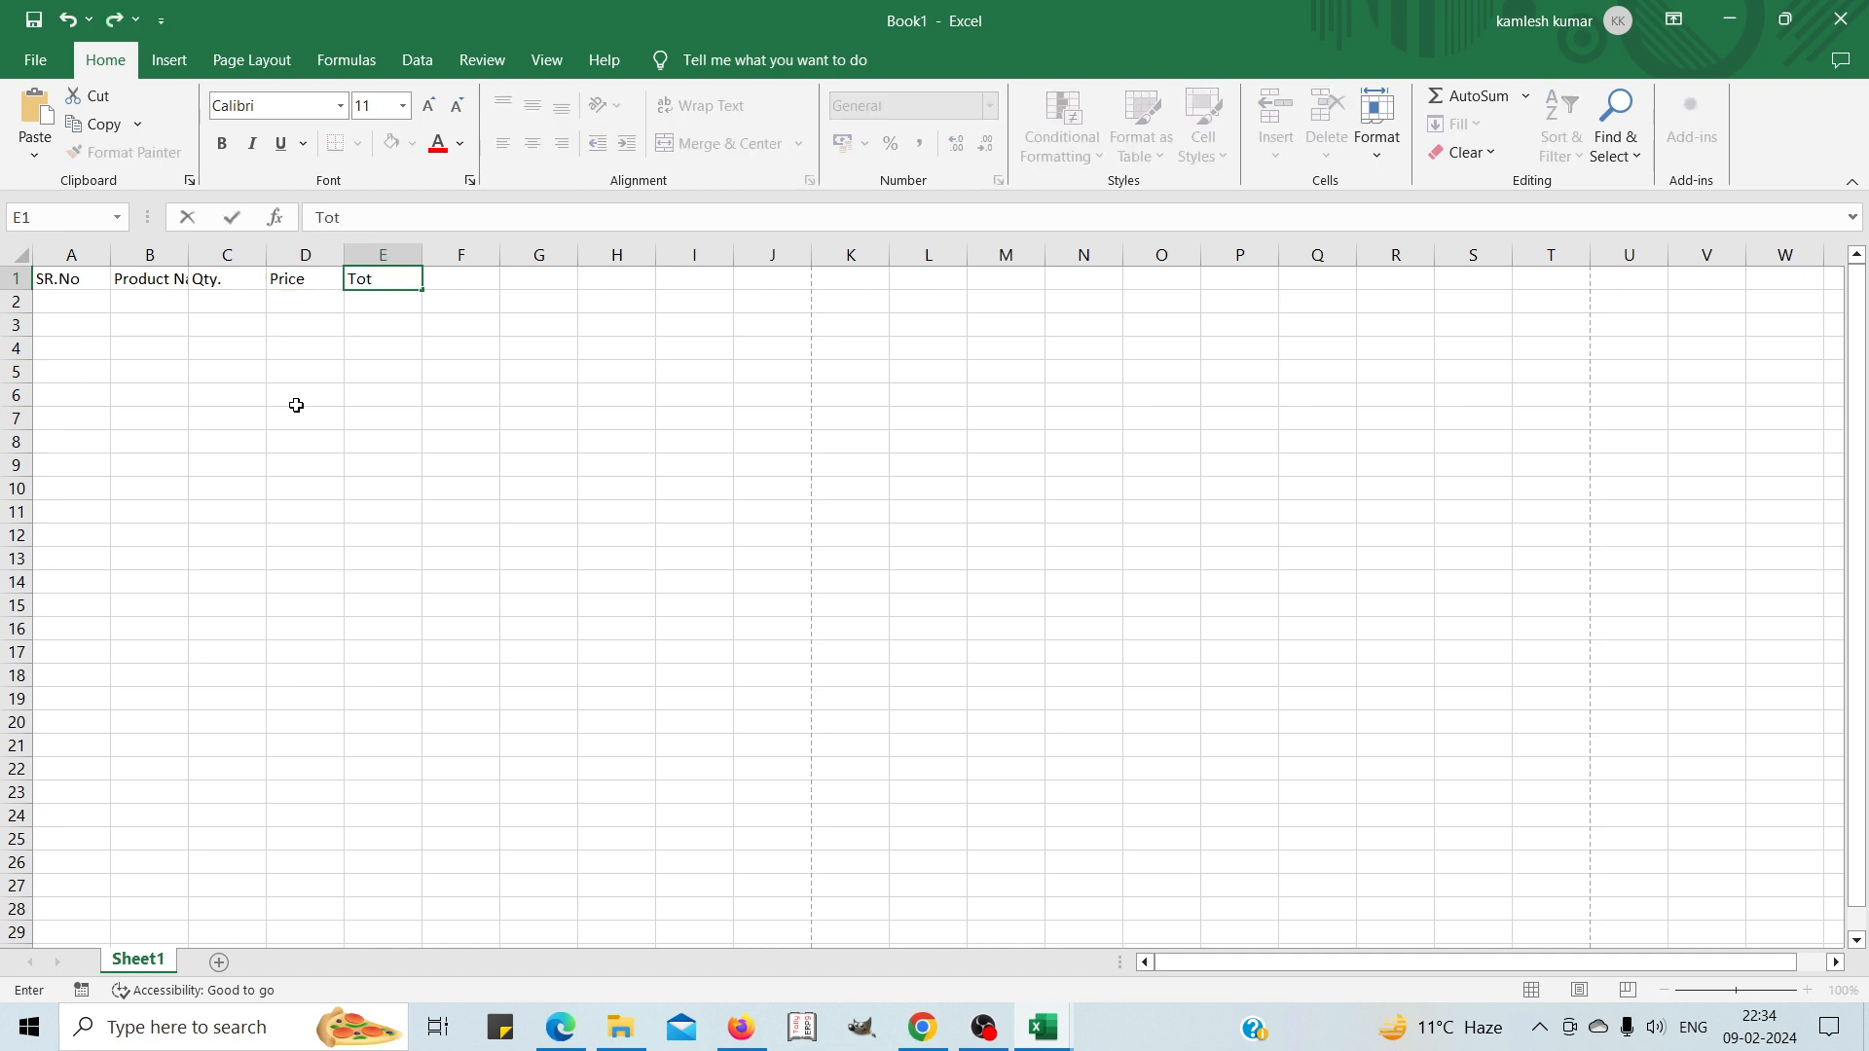
pyautogui.write('al')
pyautogui.press('Return')
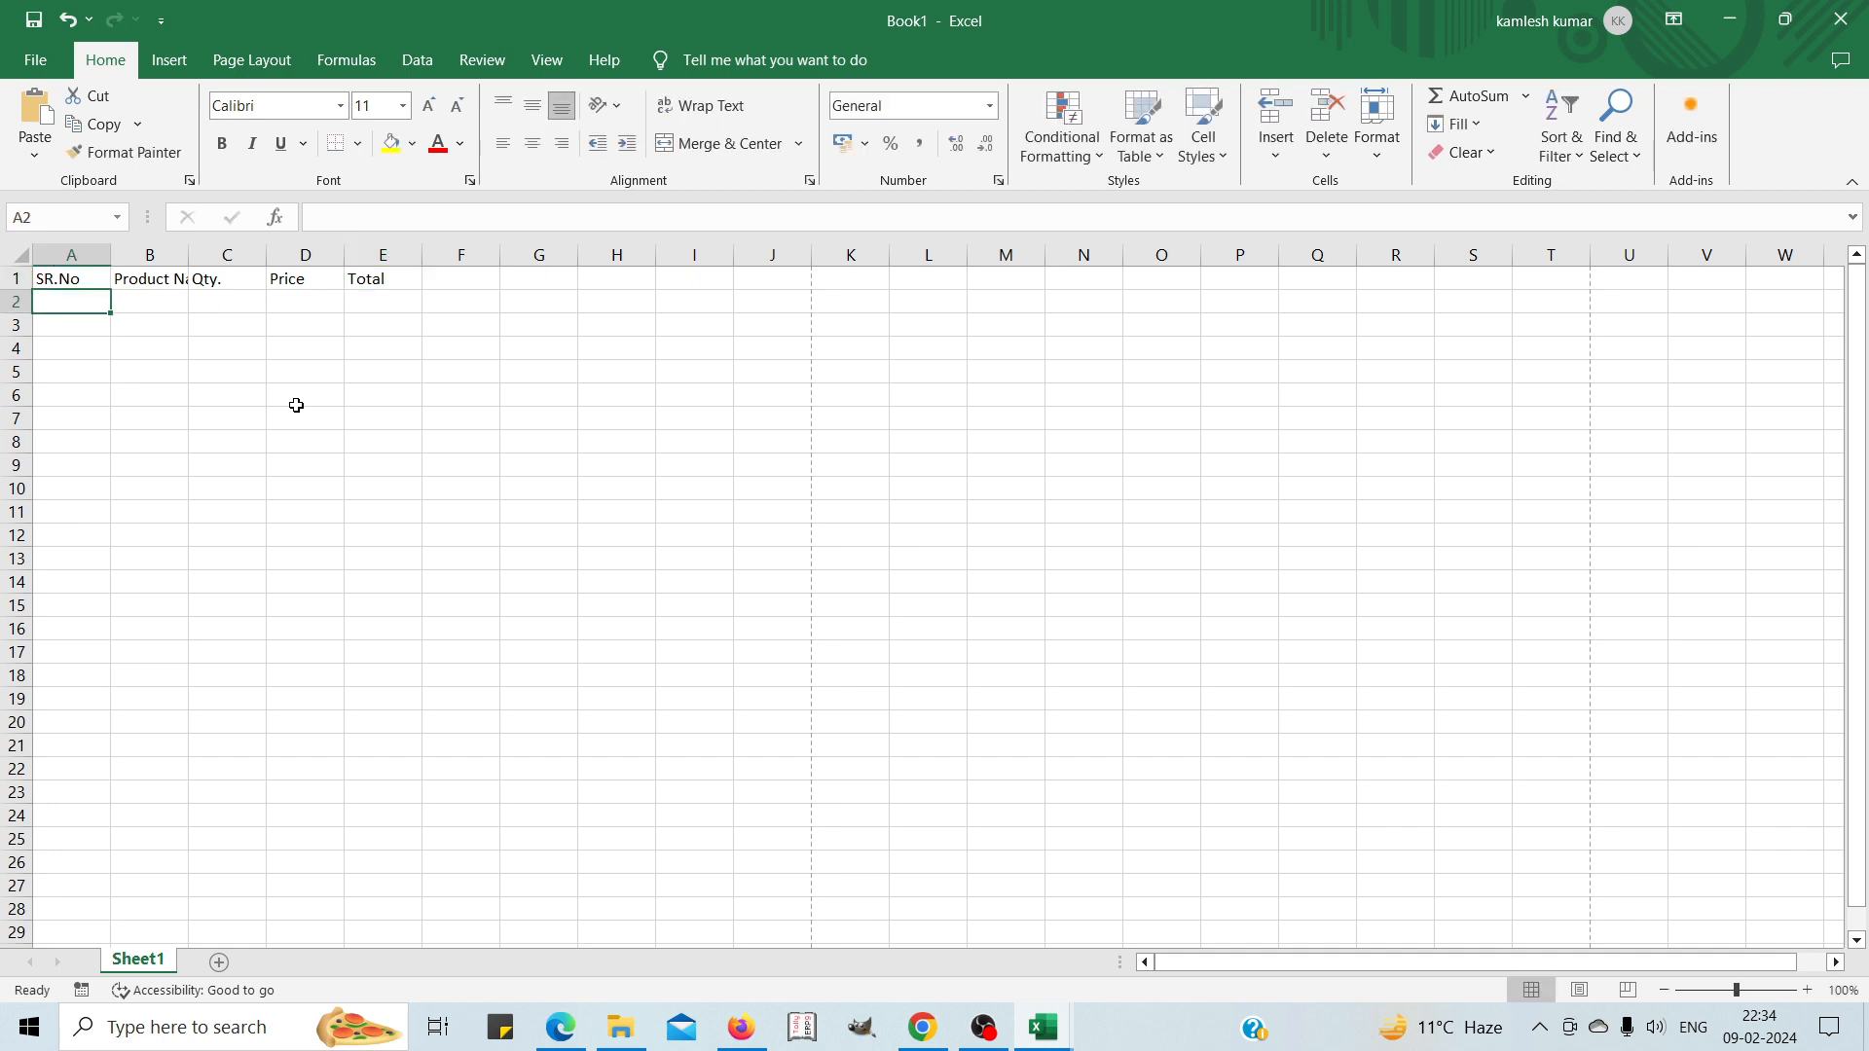
# Fill row 2 with serial number 1, product "Laptop", quantity 20 and price 35000, leaving the total blank.
pyautogui.write('1')
pyautogui.press('Tab')
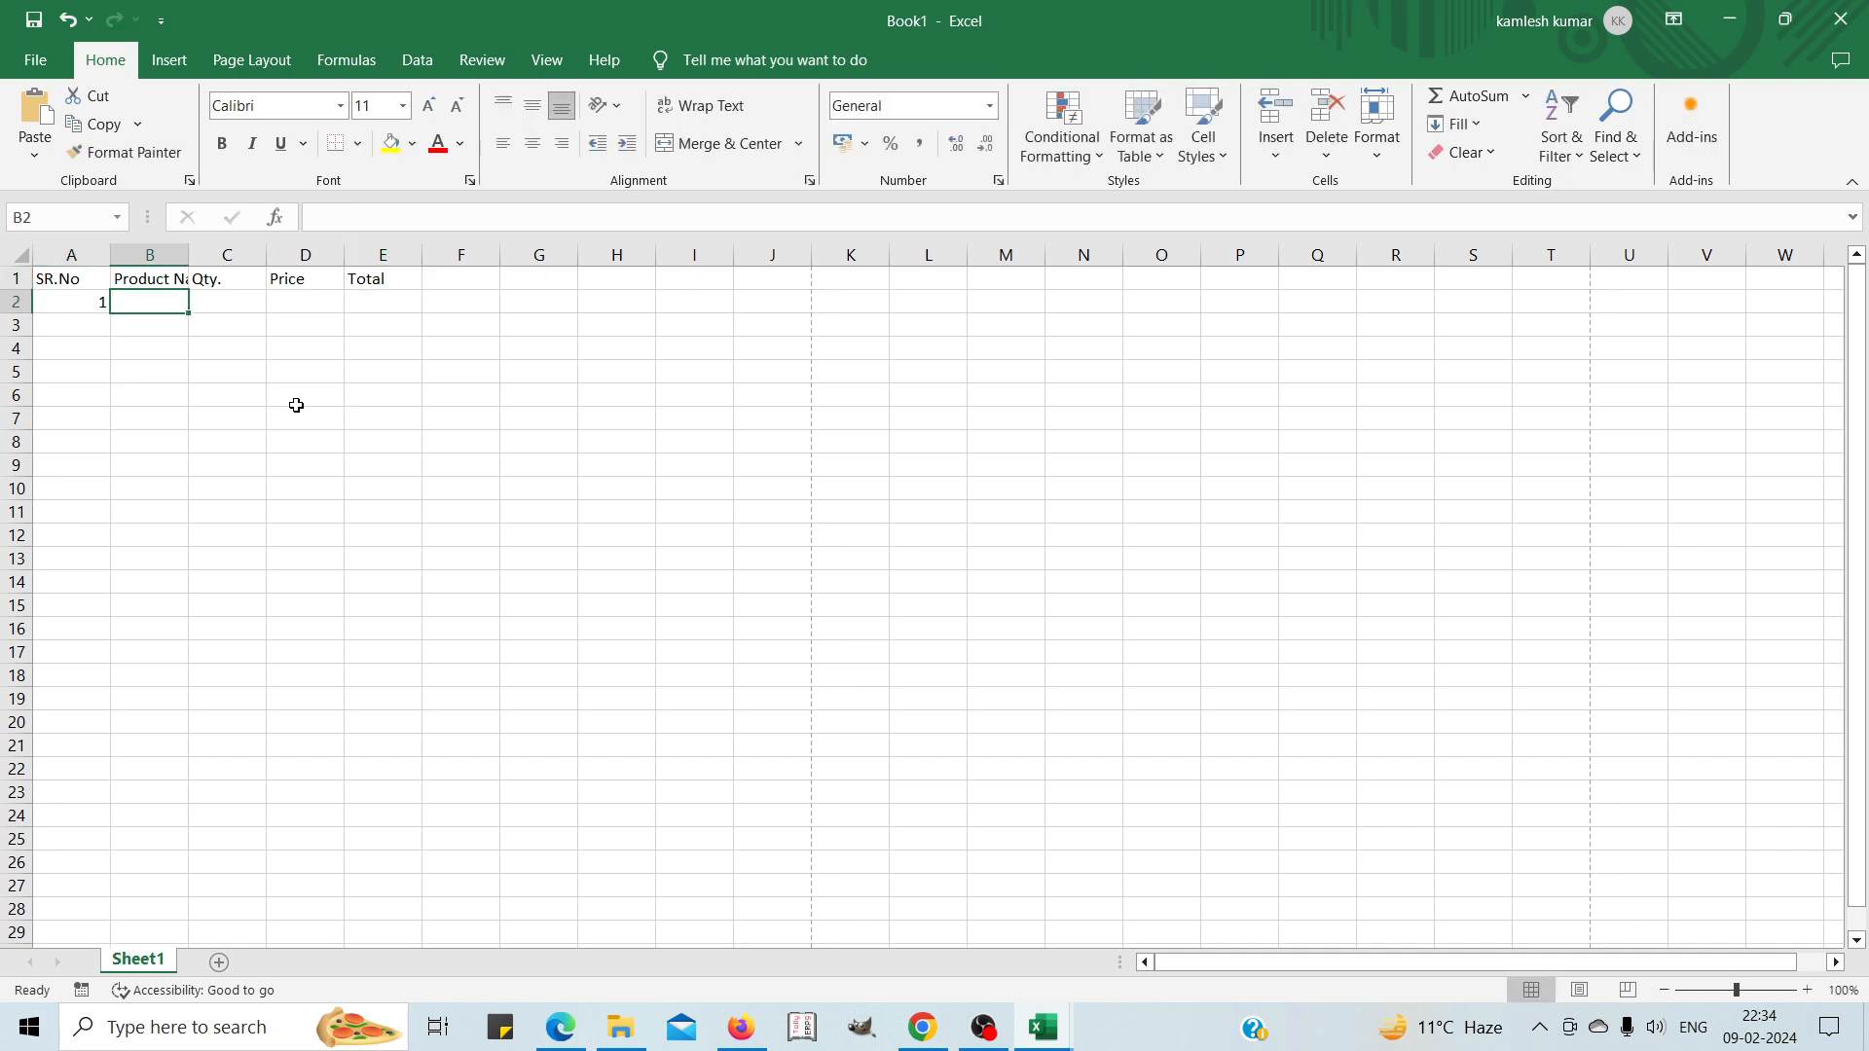
pyautogui.write('La')
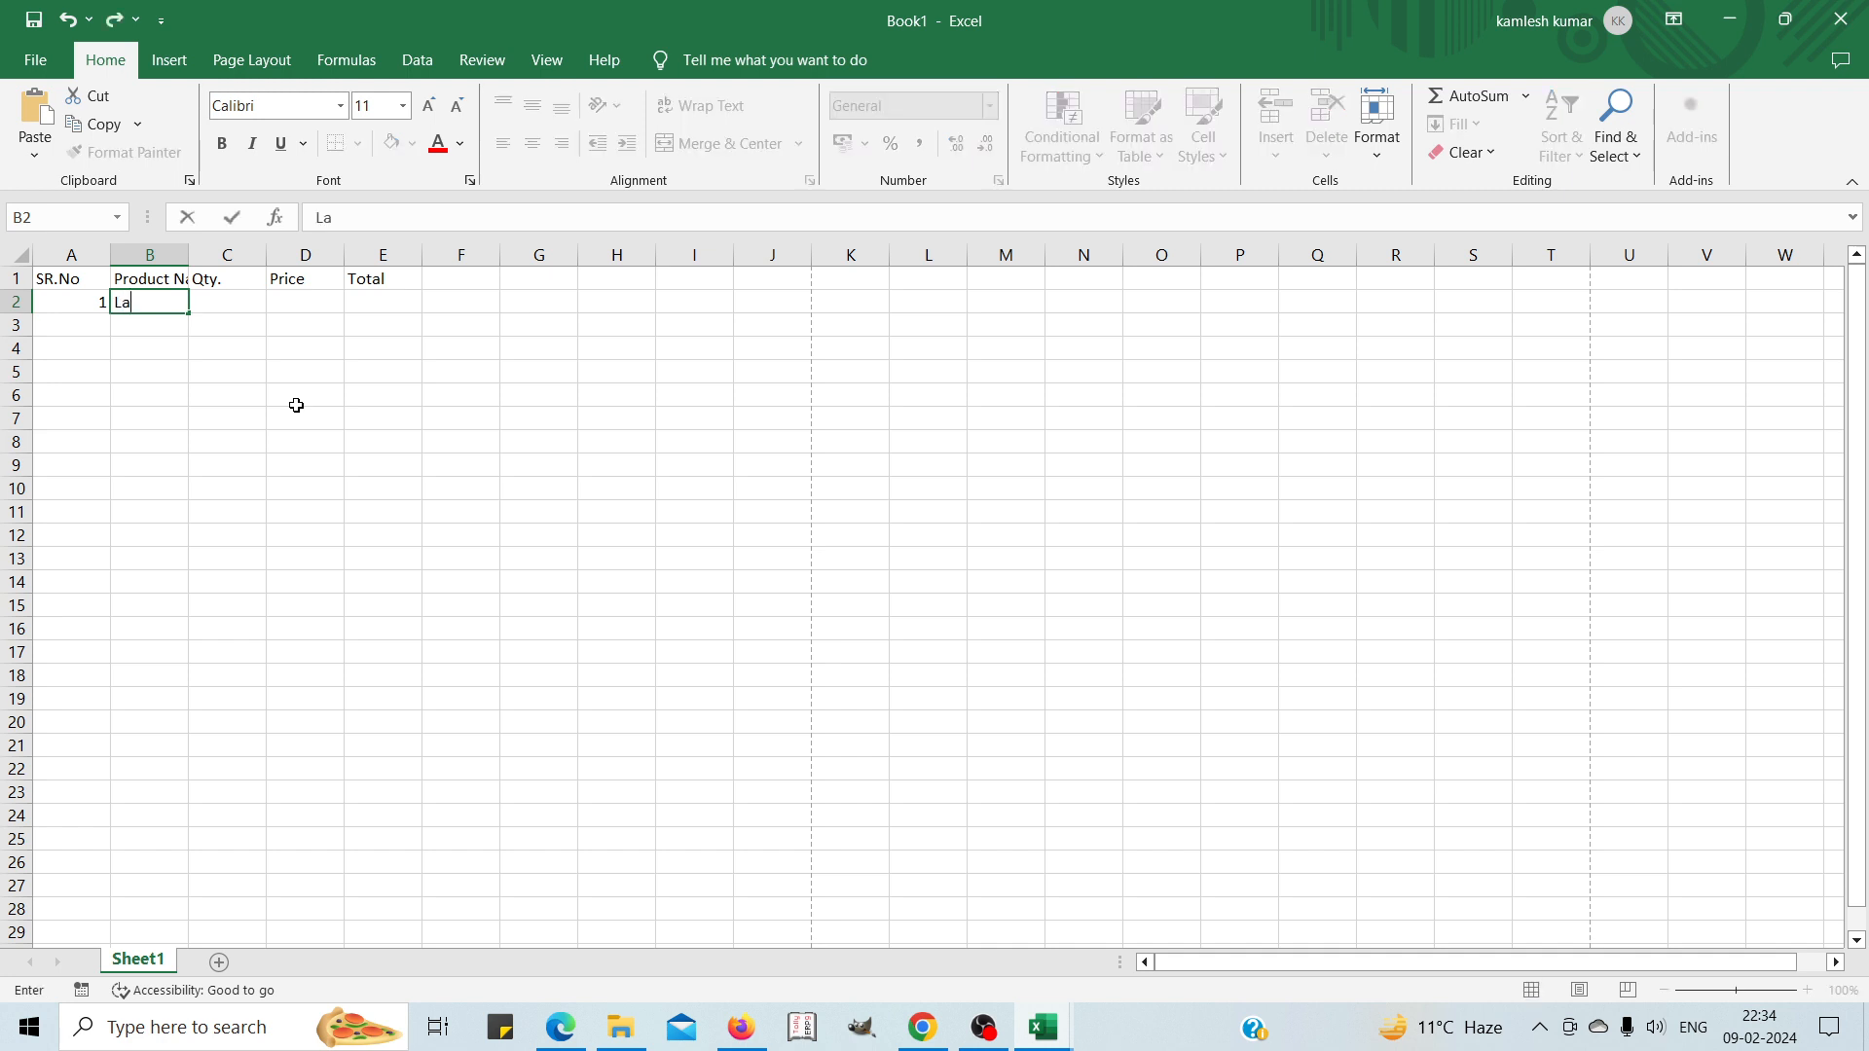
pyautogui.write('ptop')
pyautogui.press('Tab')
pyautogui.write('20')
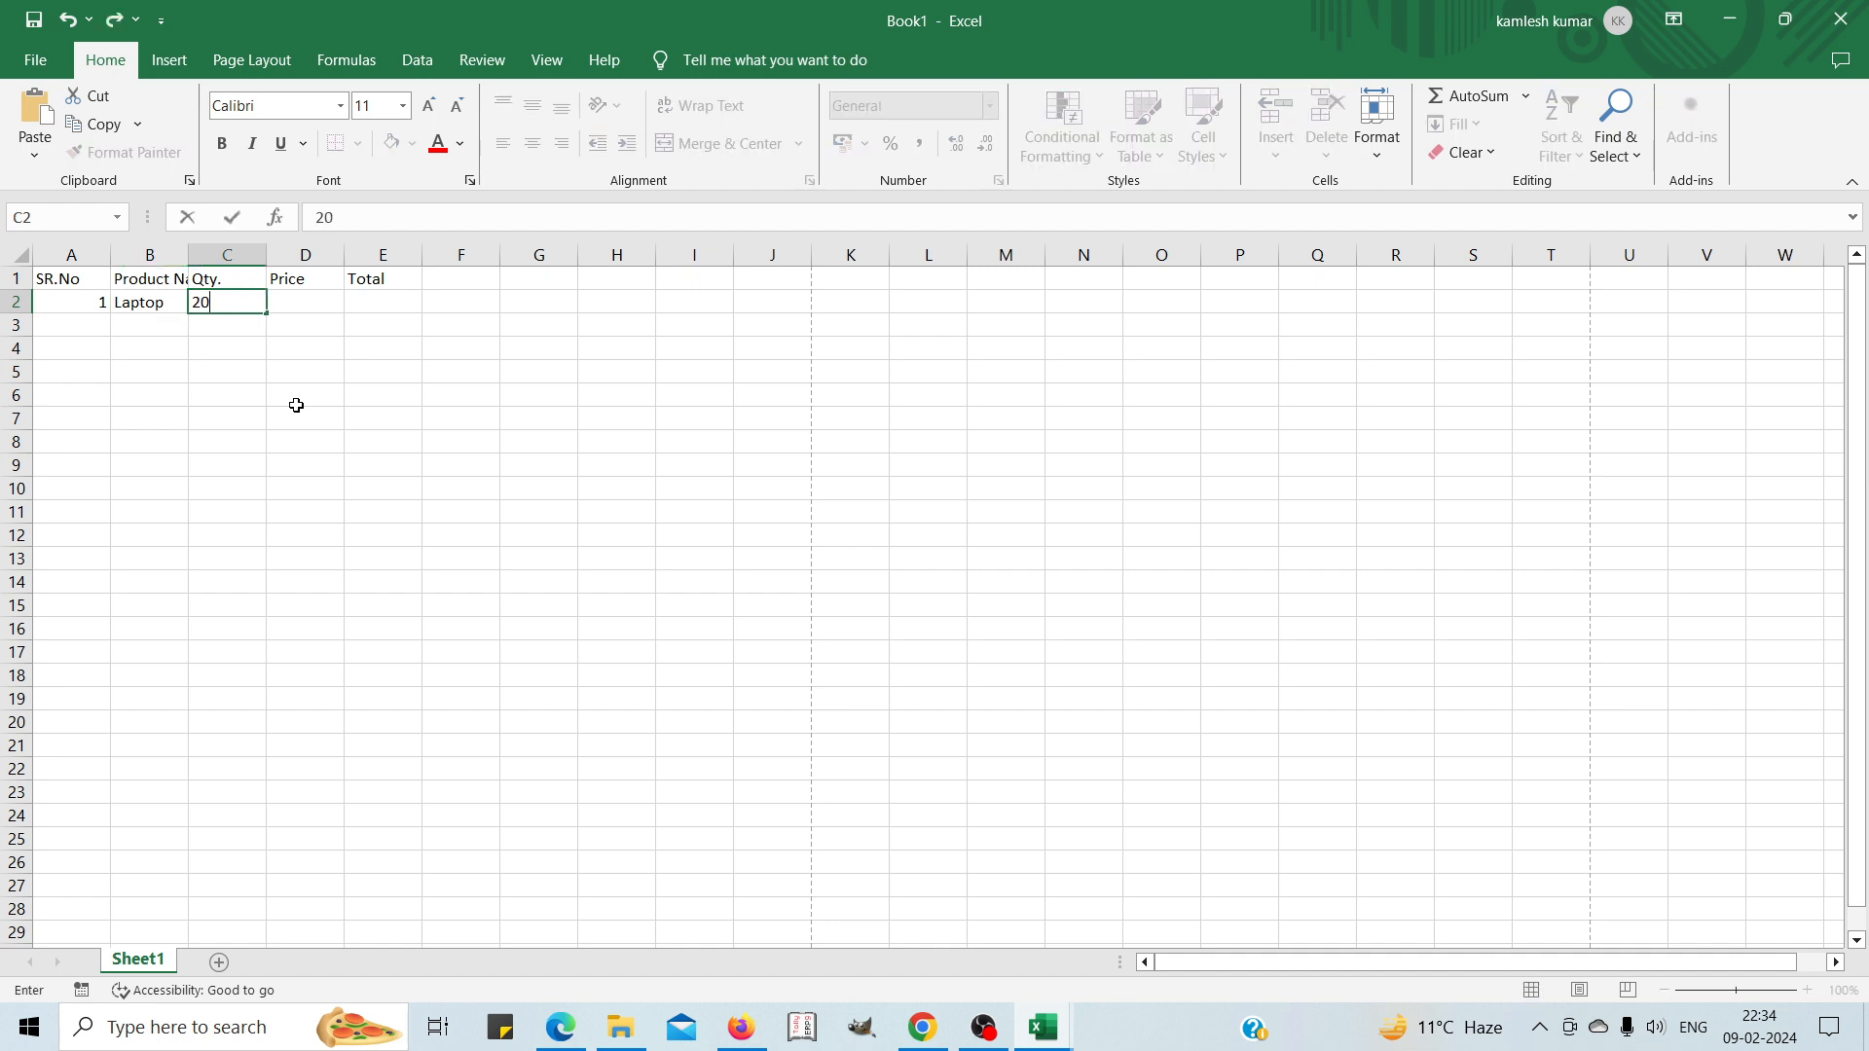
pyautogui.press('Tab')
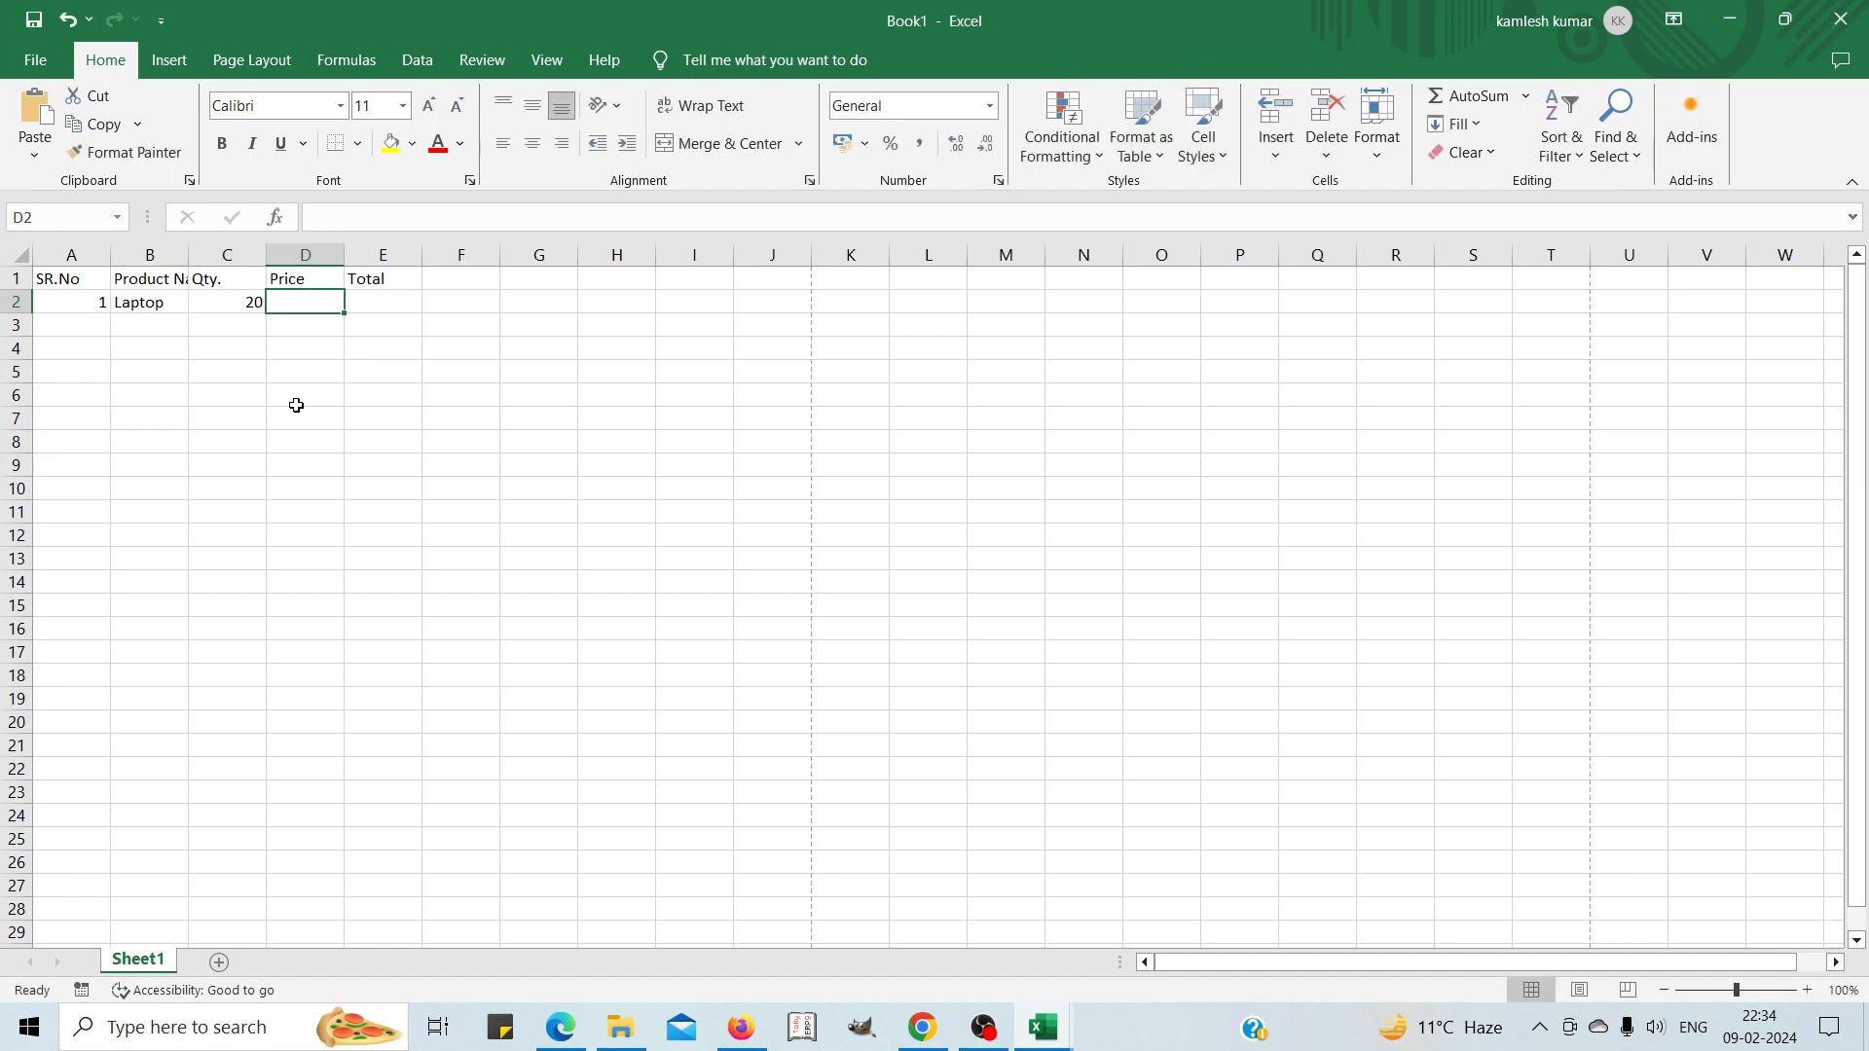
pyautogui.write('35000')
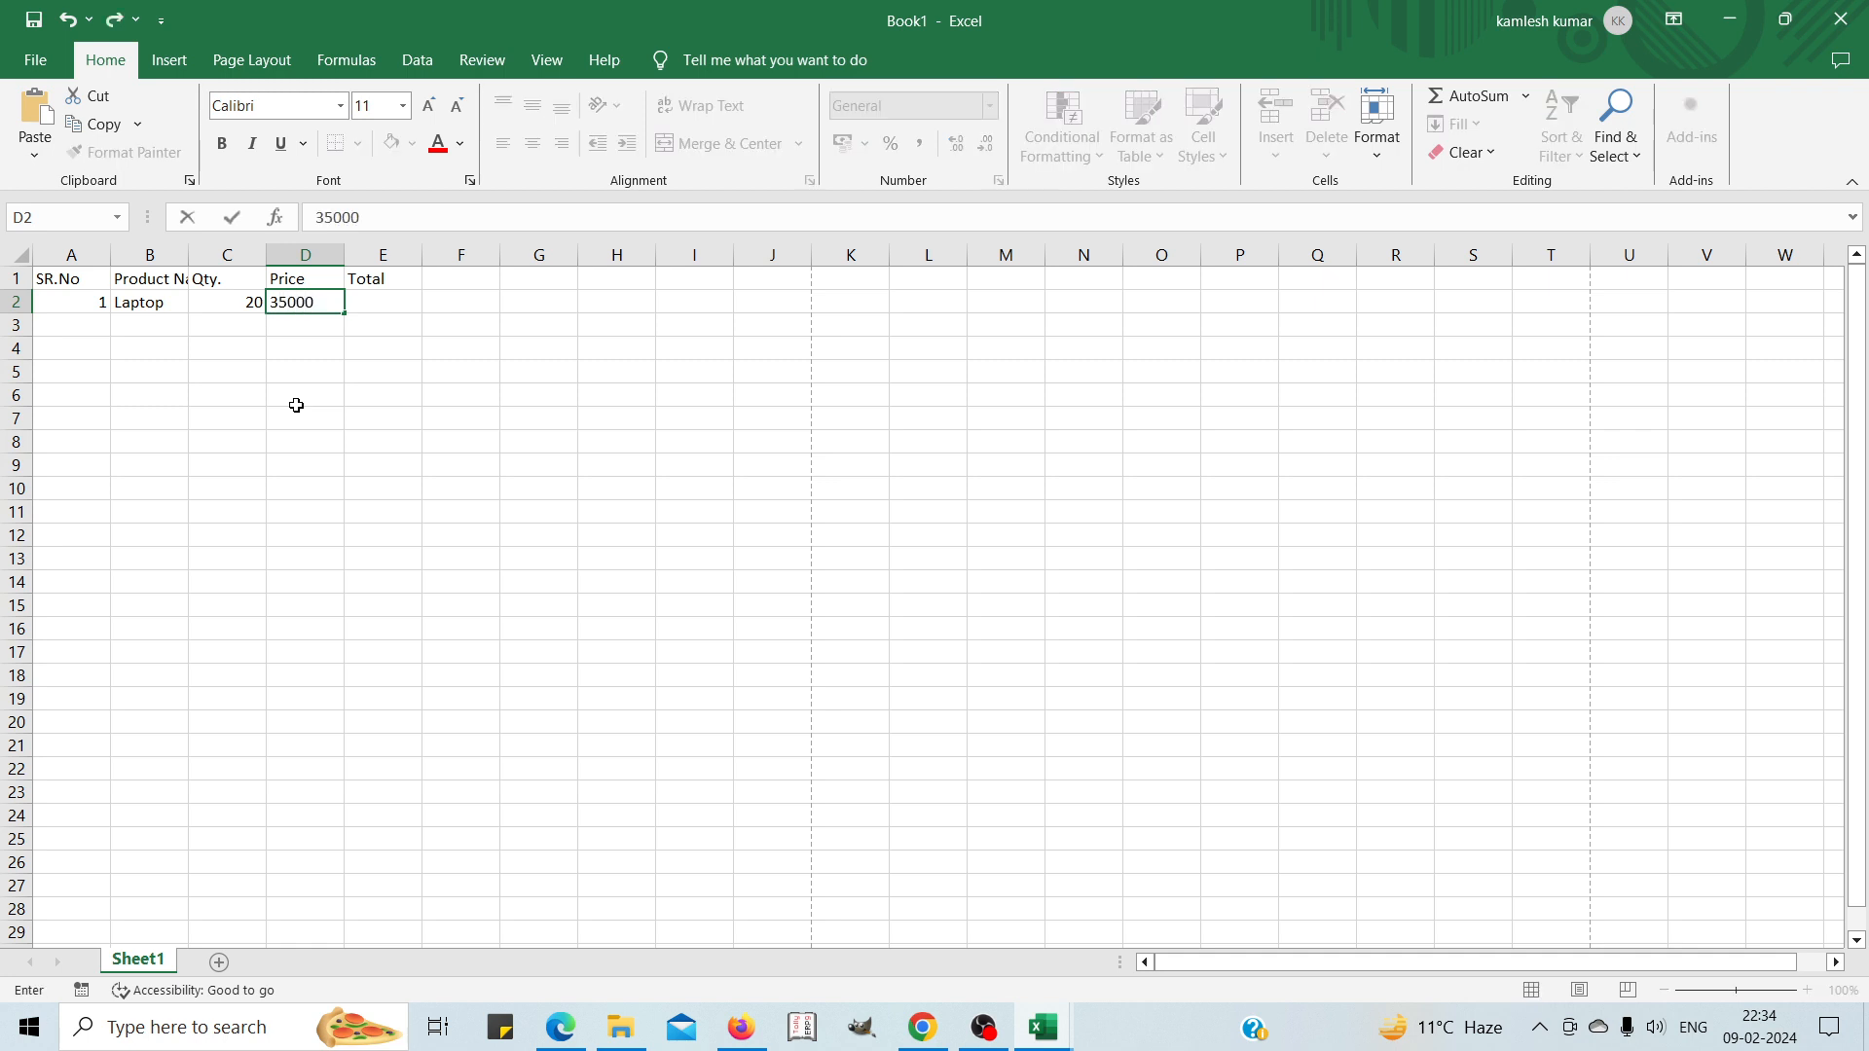
pyautogui.press('Tab')
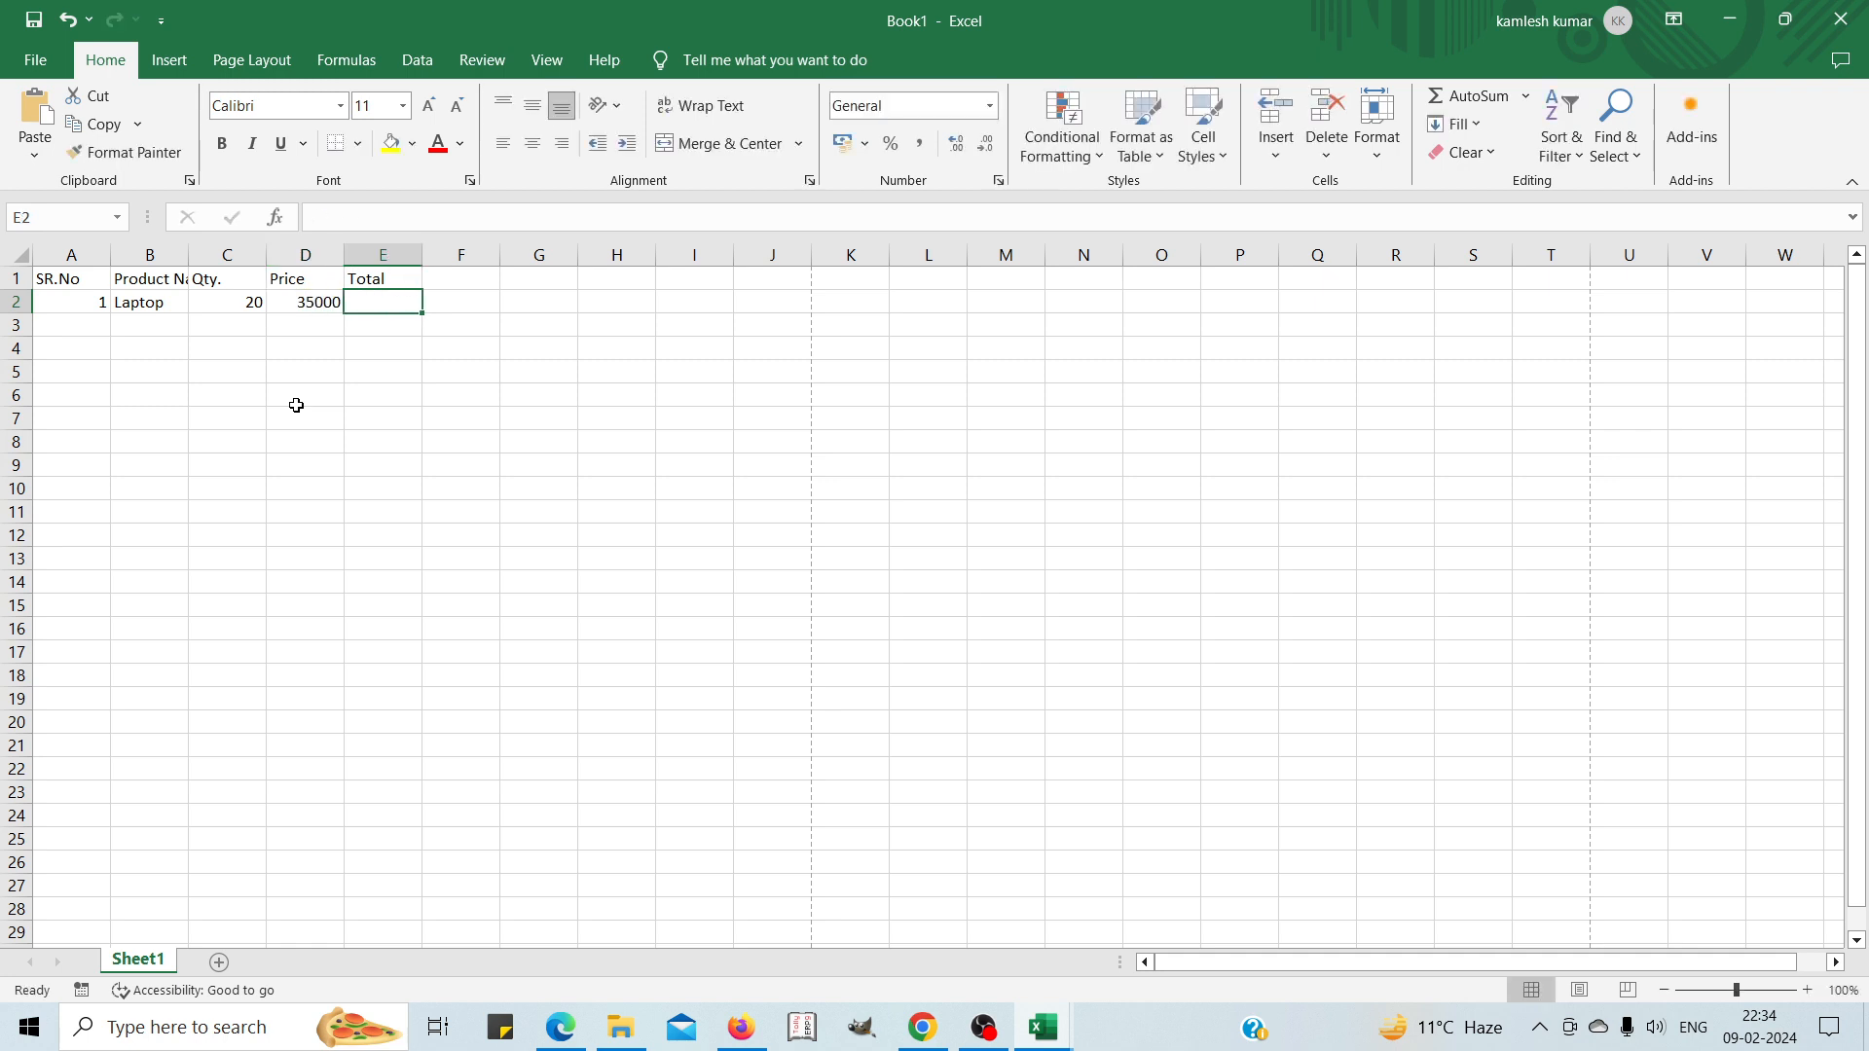
pyautogui.press('Return')
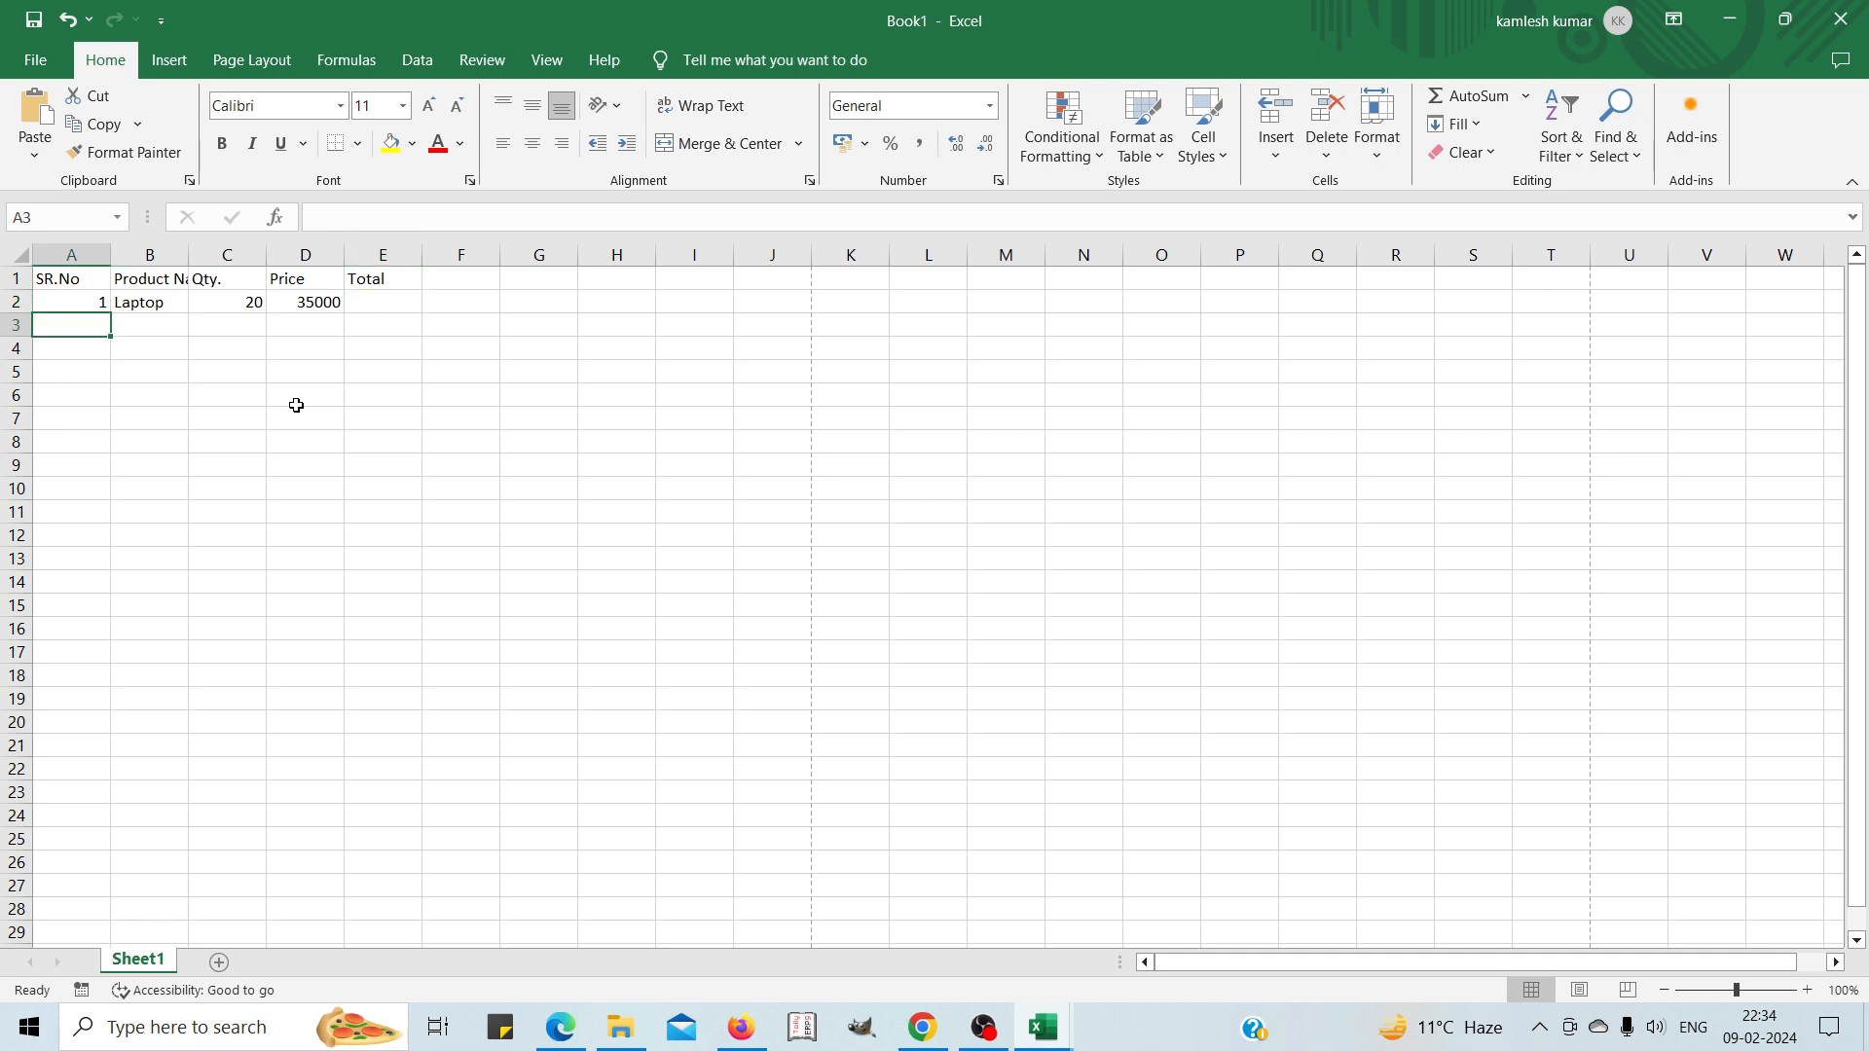
# Fill row 3 with serial number 2, product "Mouse", quantity 50 and price 100, leaving the total blank.
pyautogui.write('2')
pyautogui.press('Tab')
pyautogui.write('Mouse')
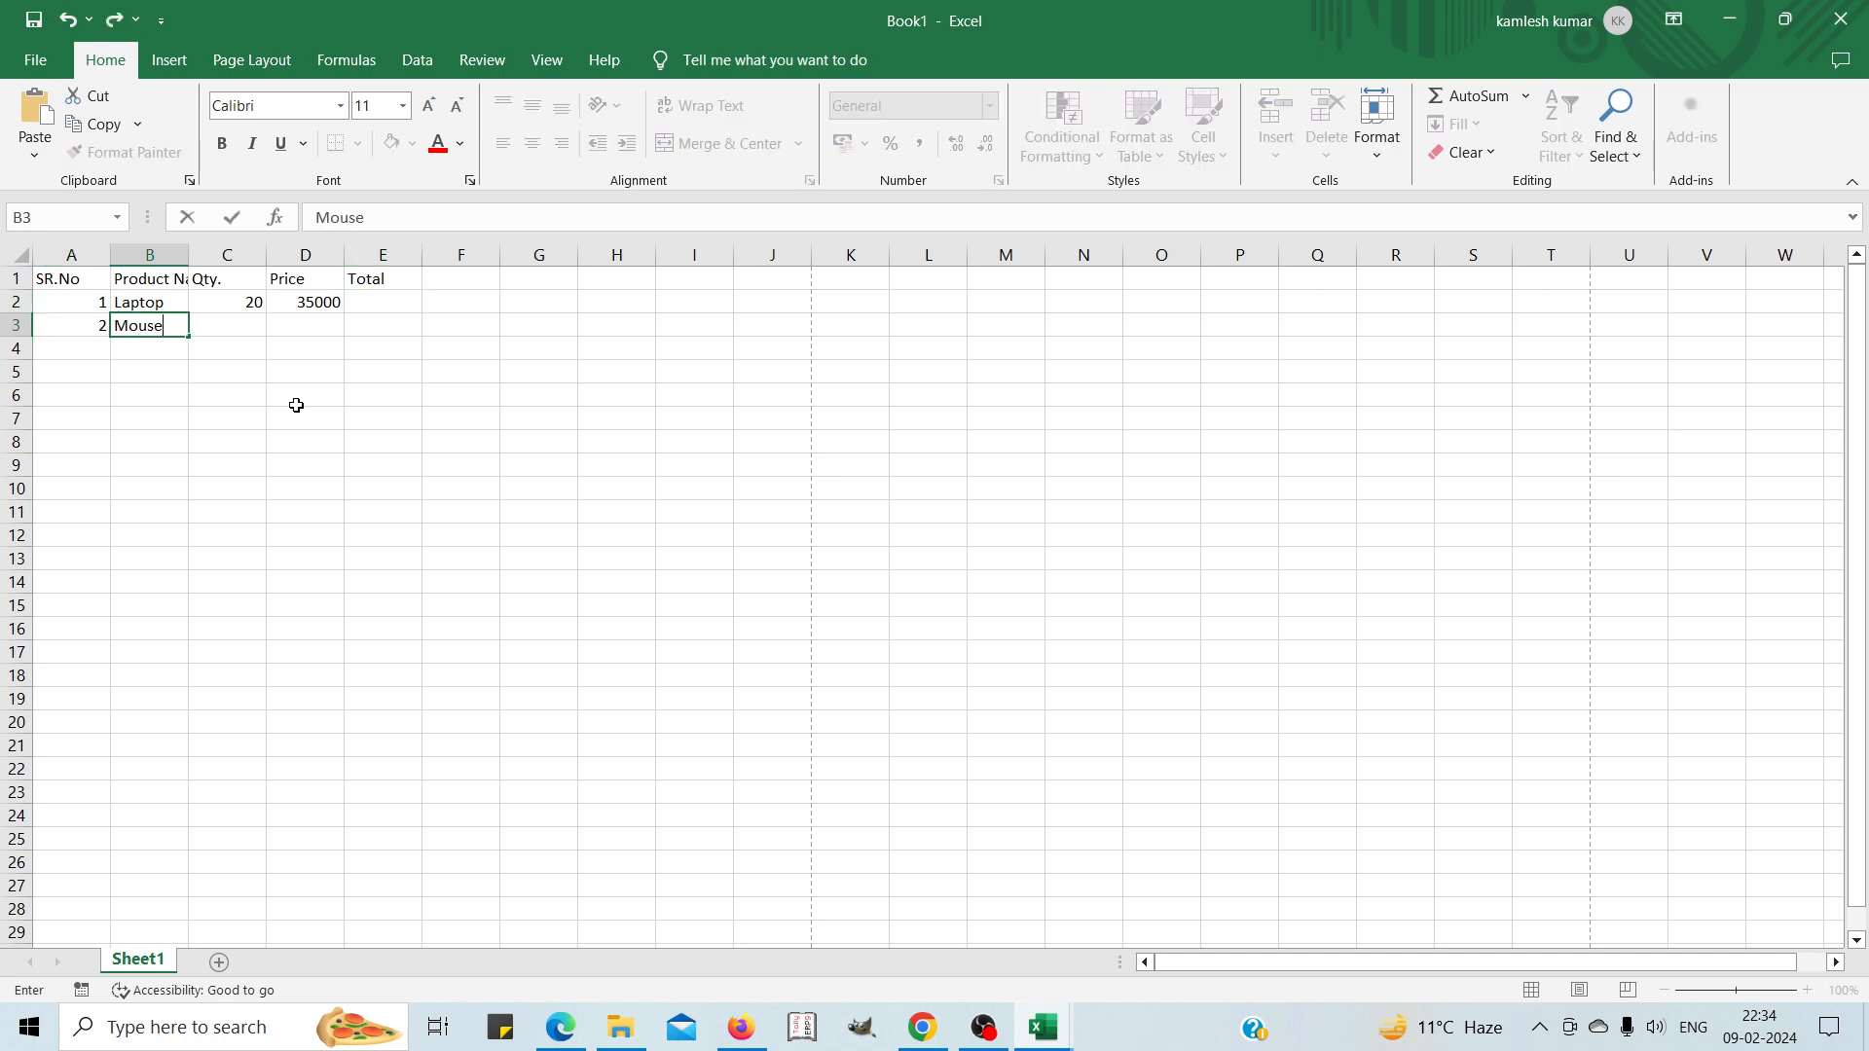
pyautogui.press('Tab')
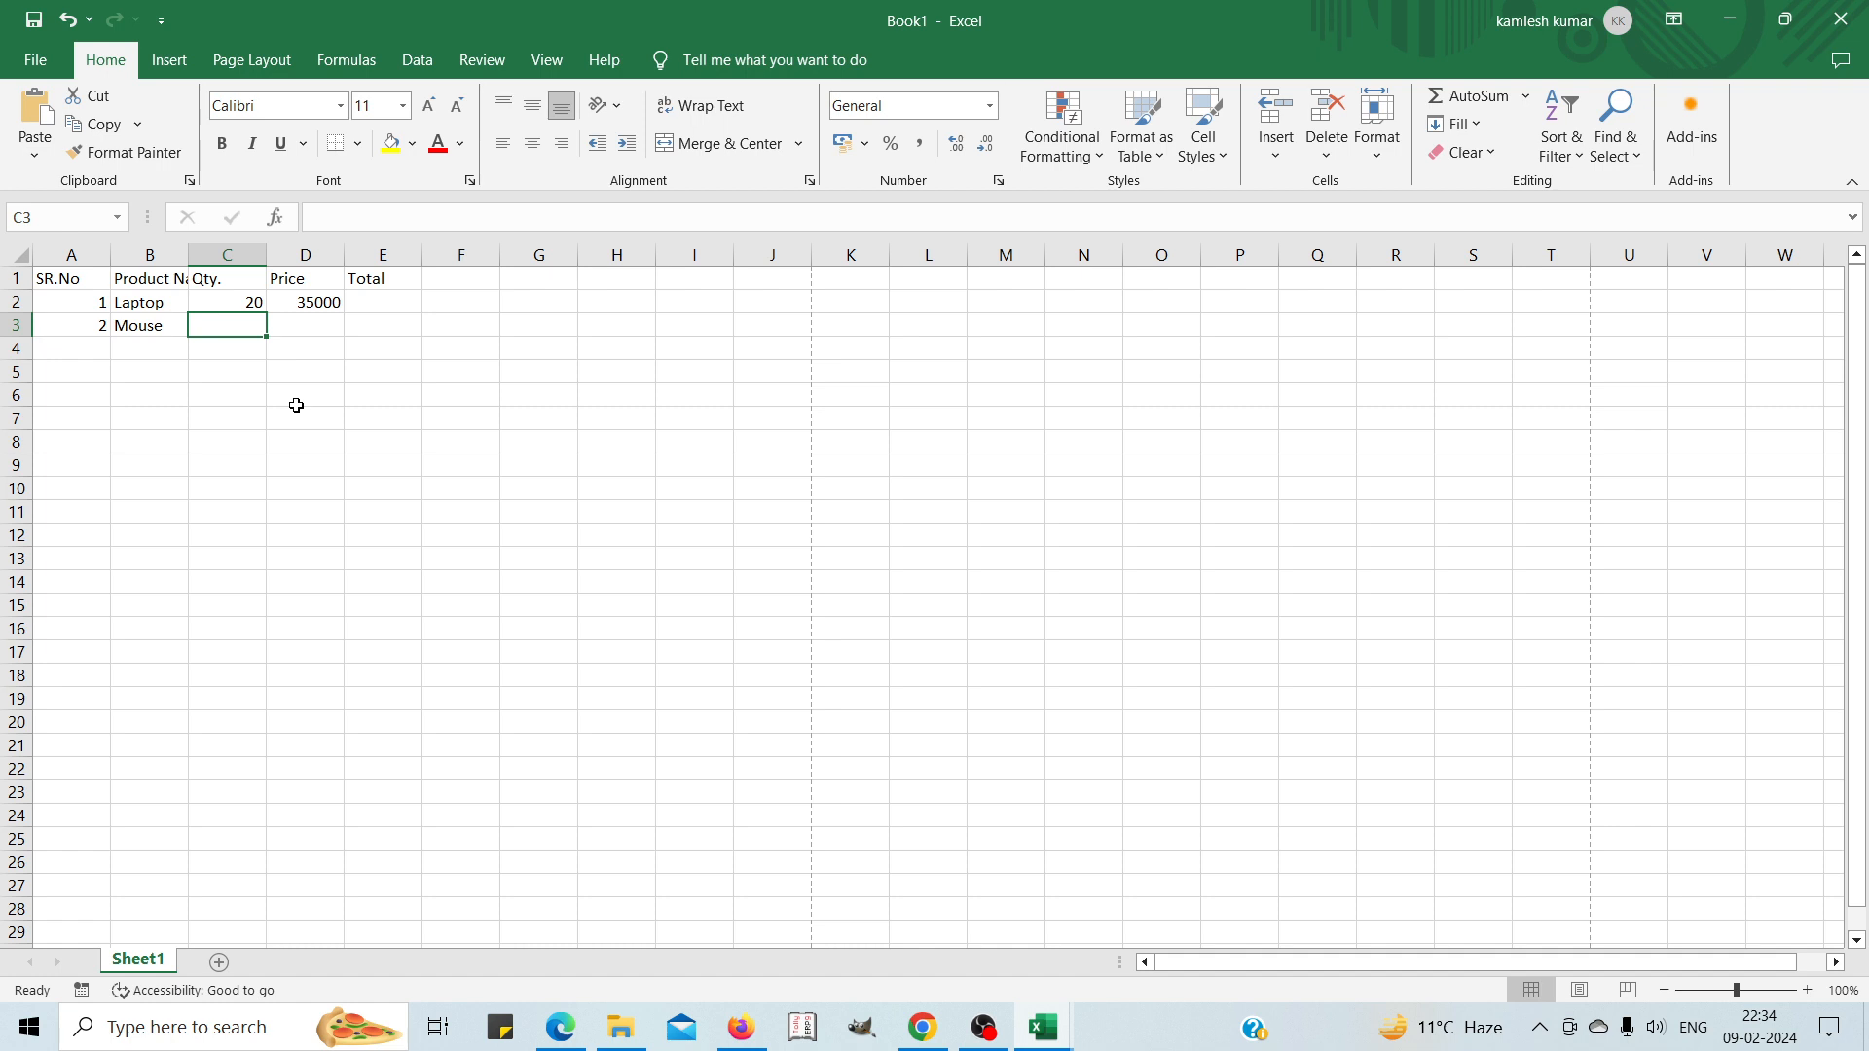
pyautogui.write('50')
pyautogui.press('Tab')
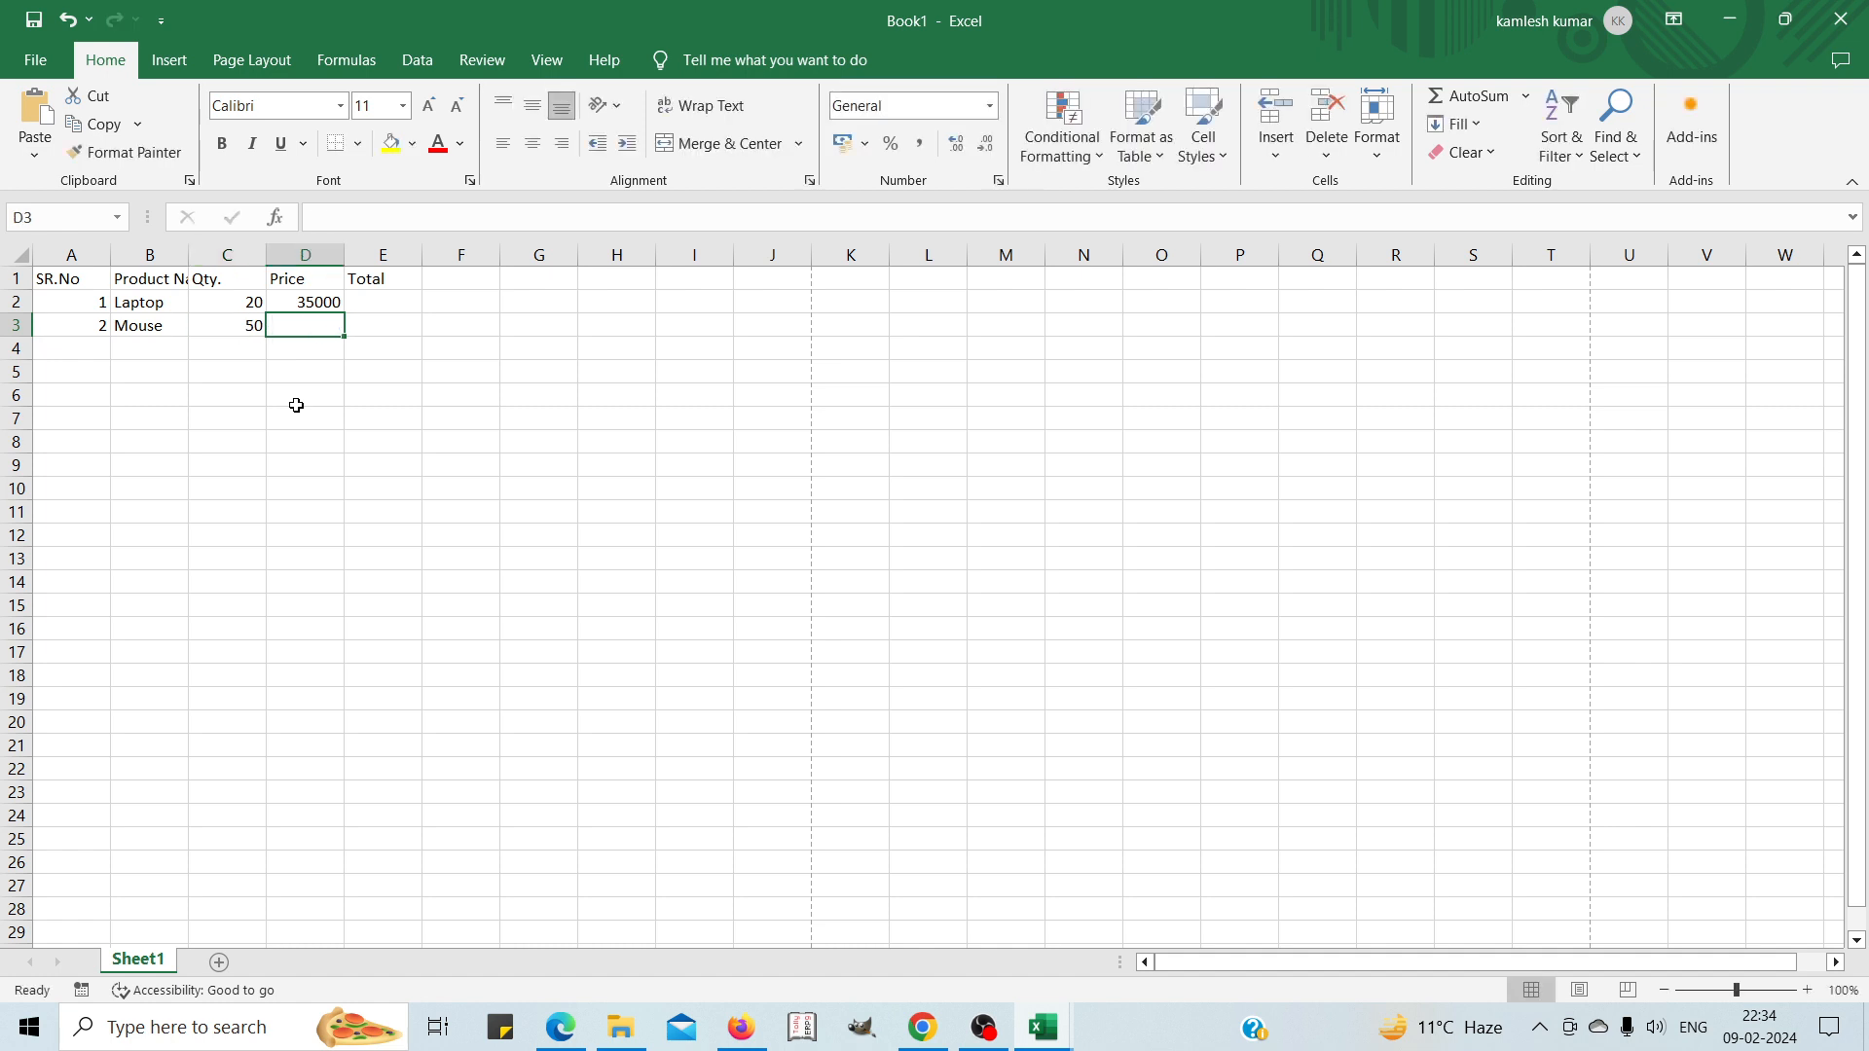
pyautogui.write('100')
pyautogui.press('Return')
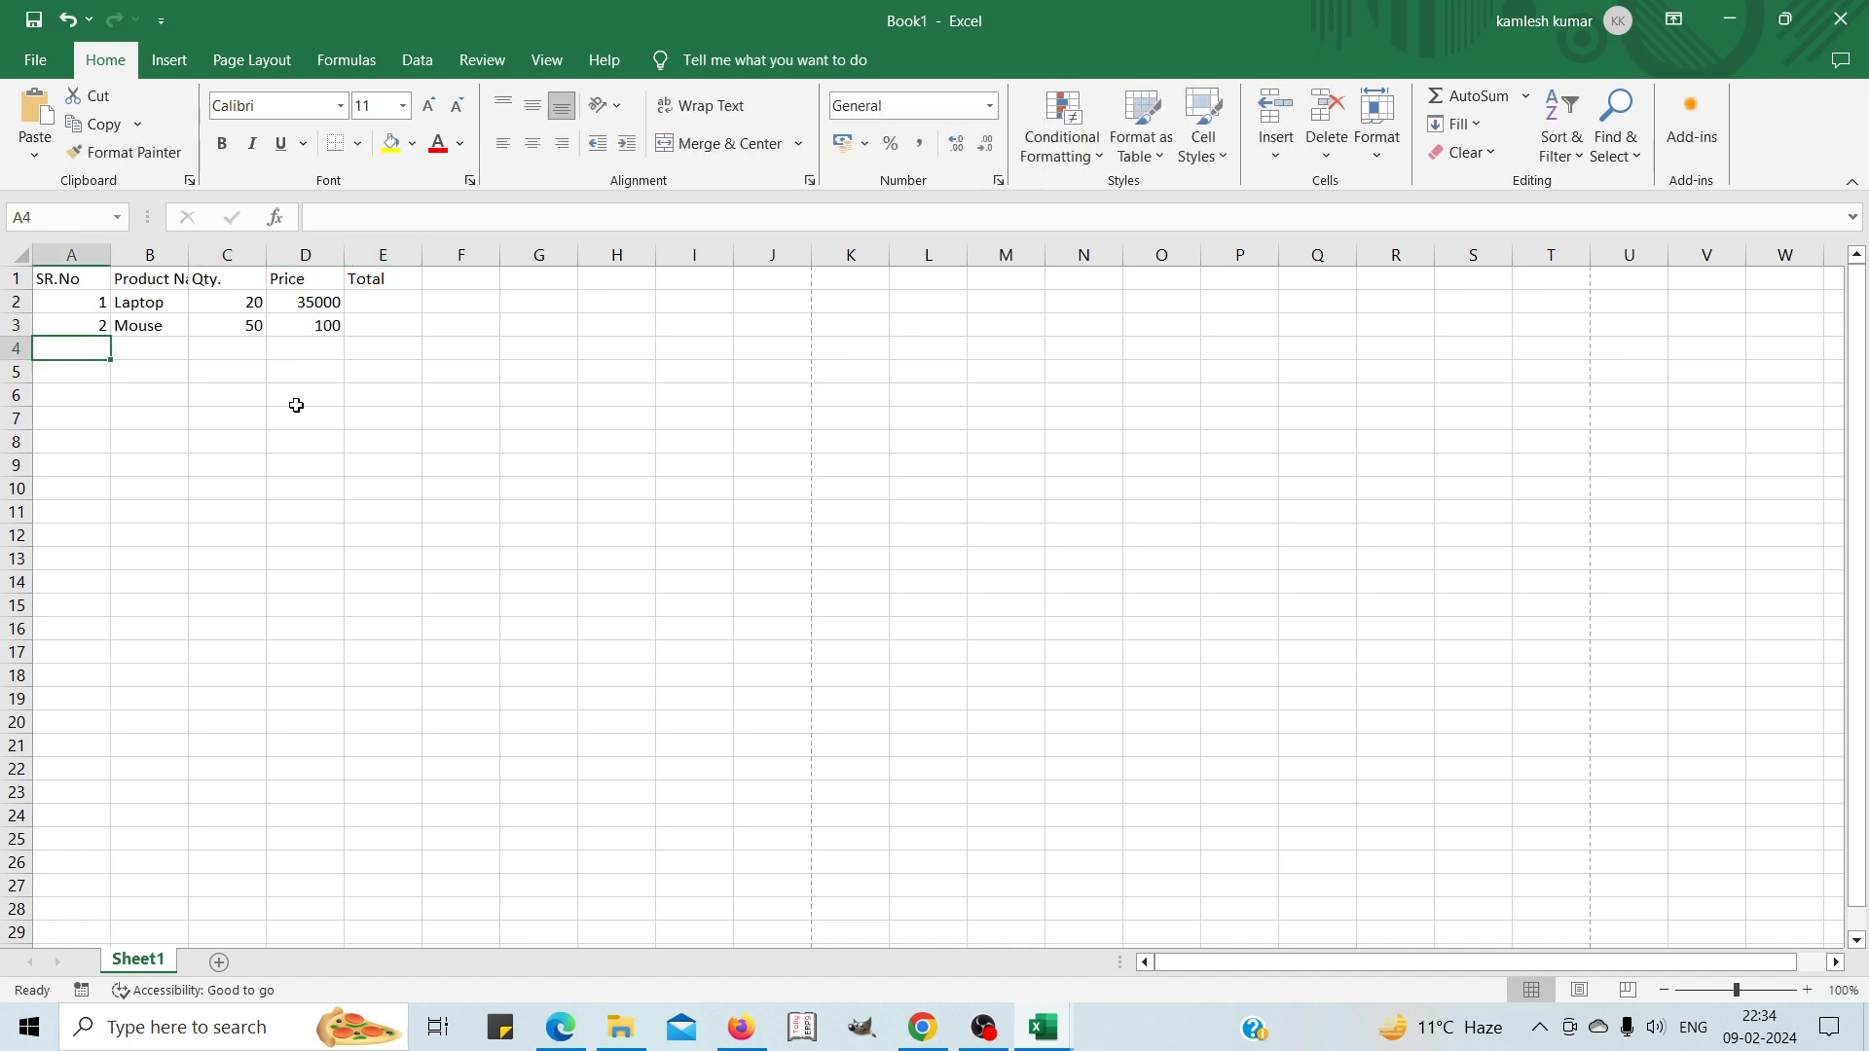
# Fill row 4 with serial number 3, product "Keyboard", quantity 20 and price 200, leaving the total blank.
pyautogui.write('3')
pyautogui.press('Tab')
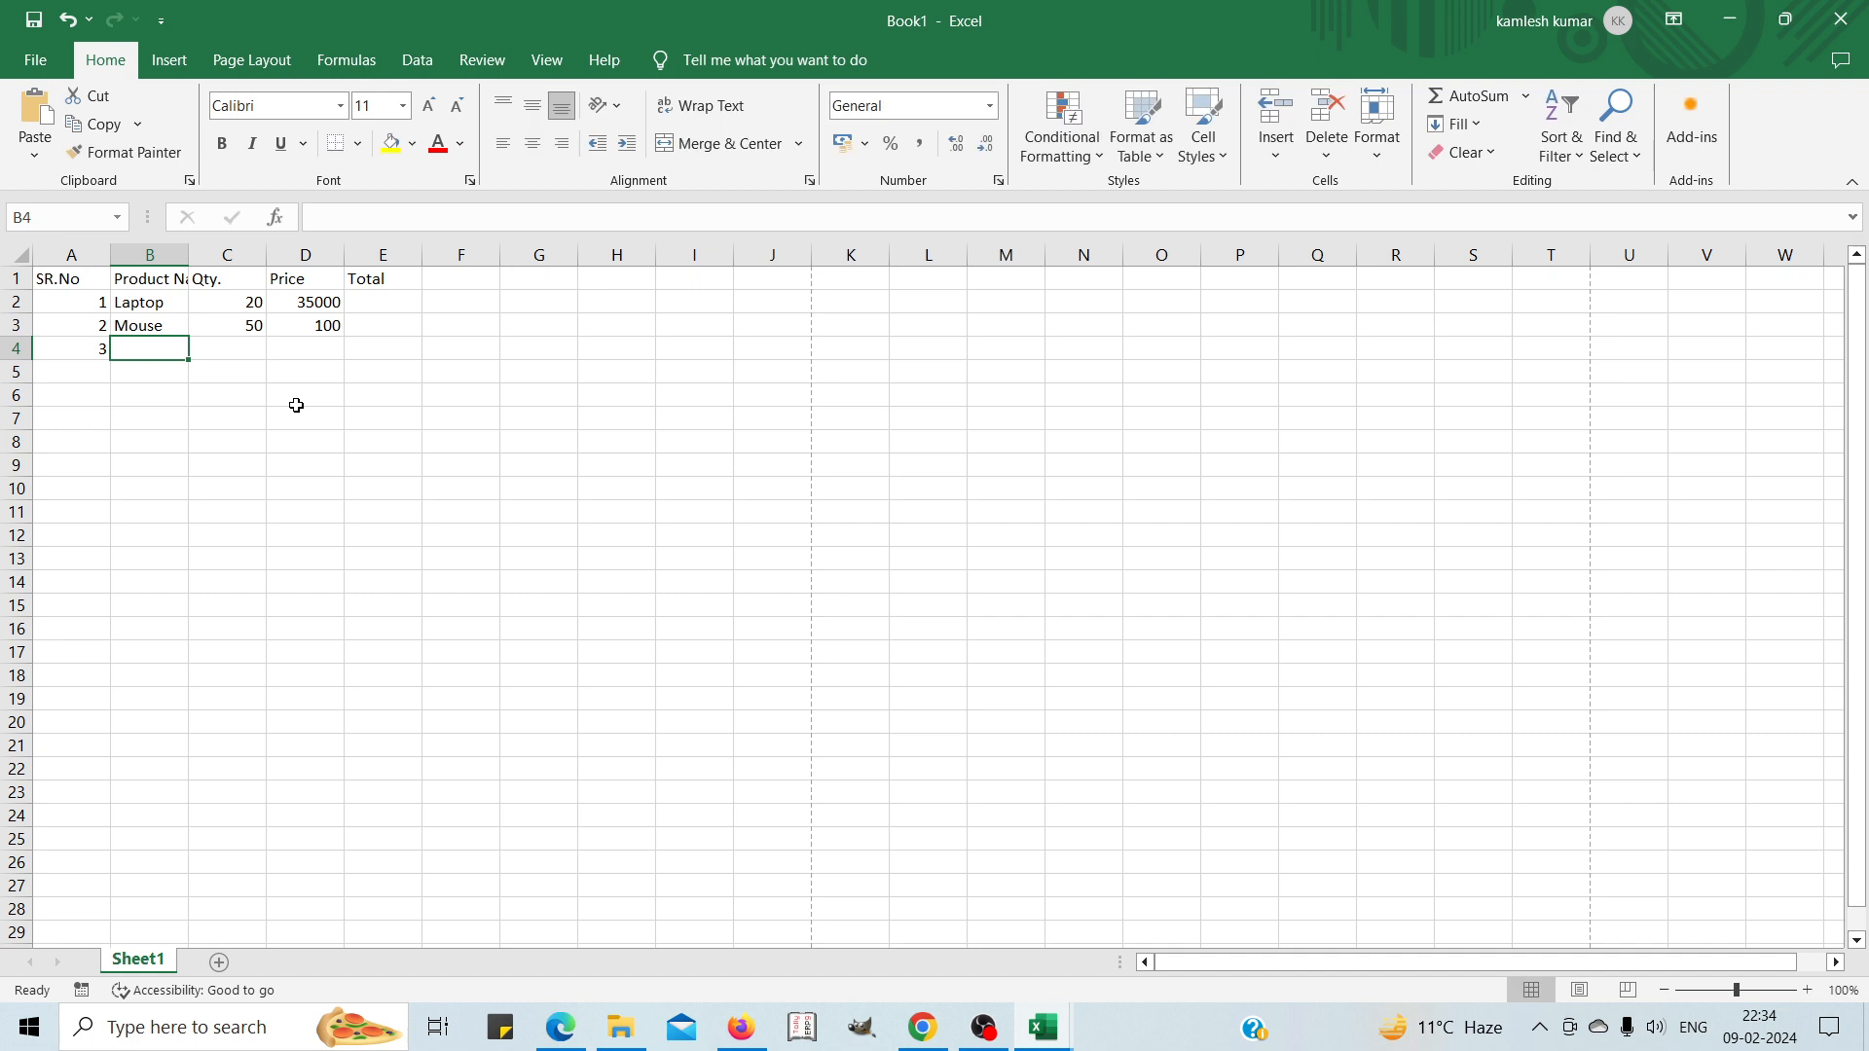
pyautogui.write('Keyb')
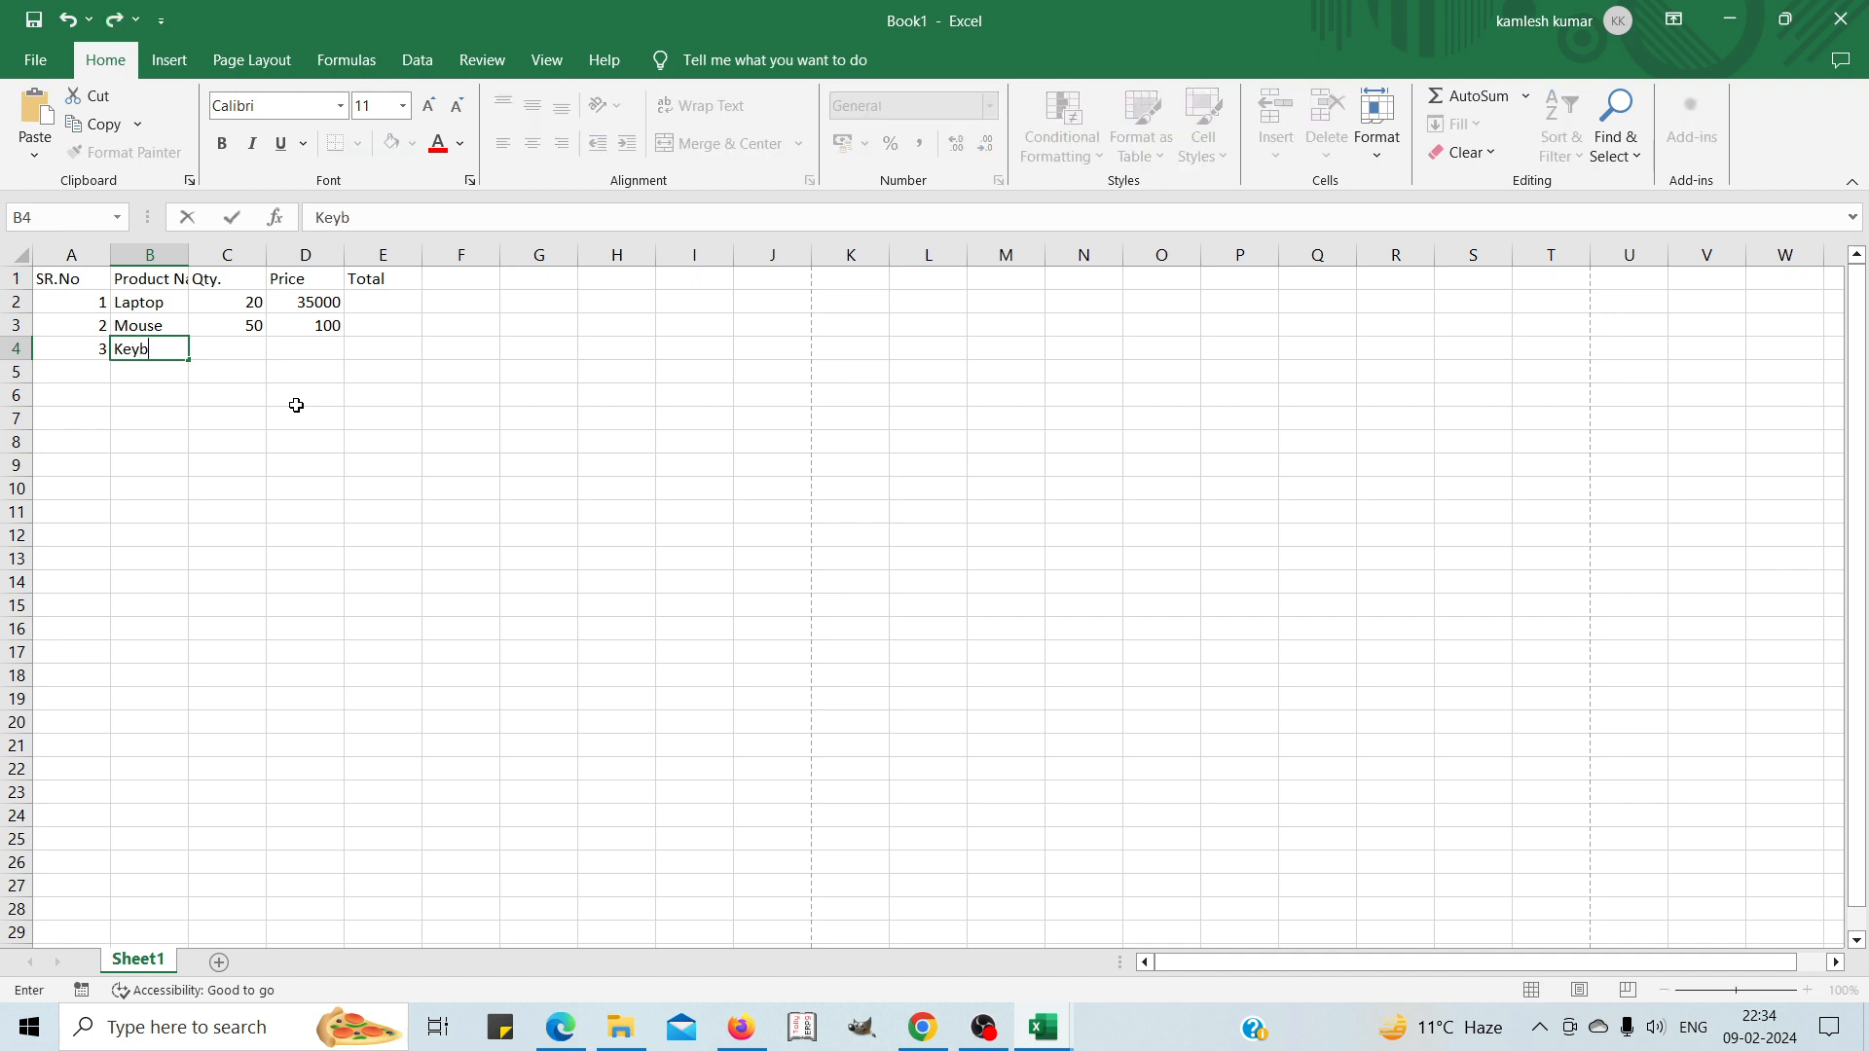
pyautogui.write('oard')
pyautogui.press('Tab')
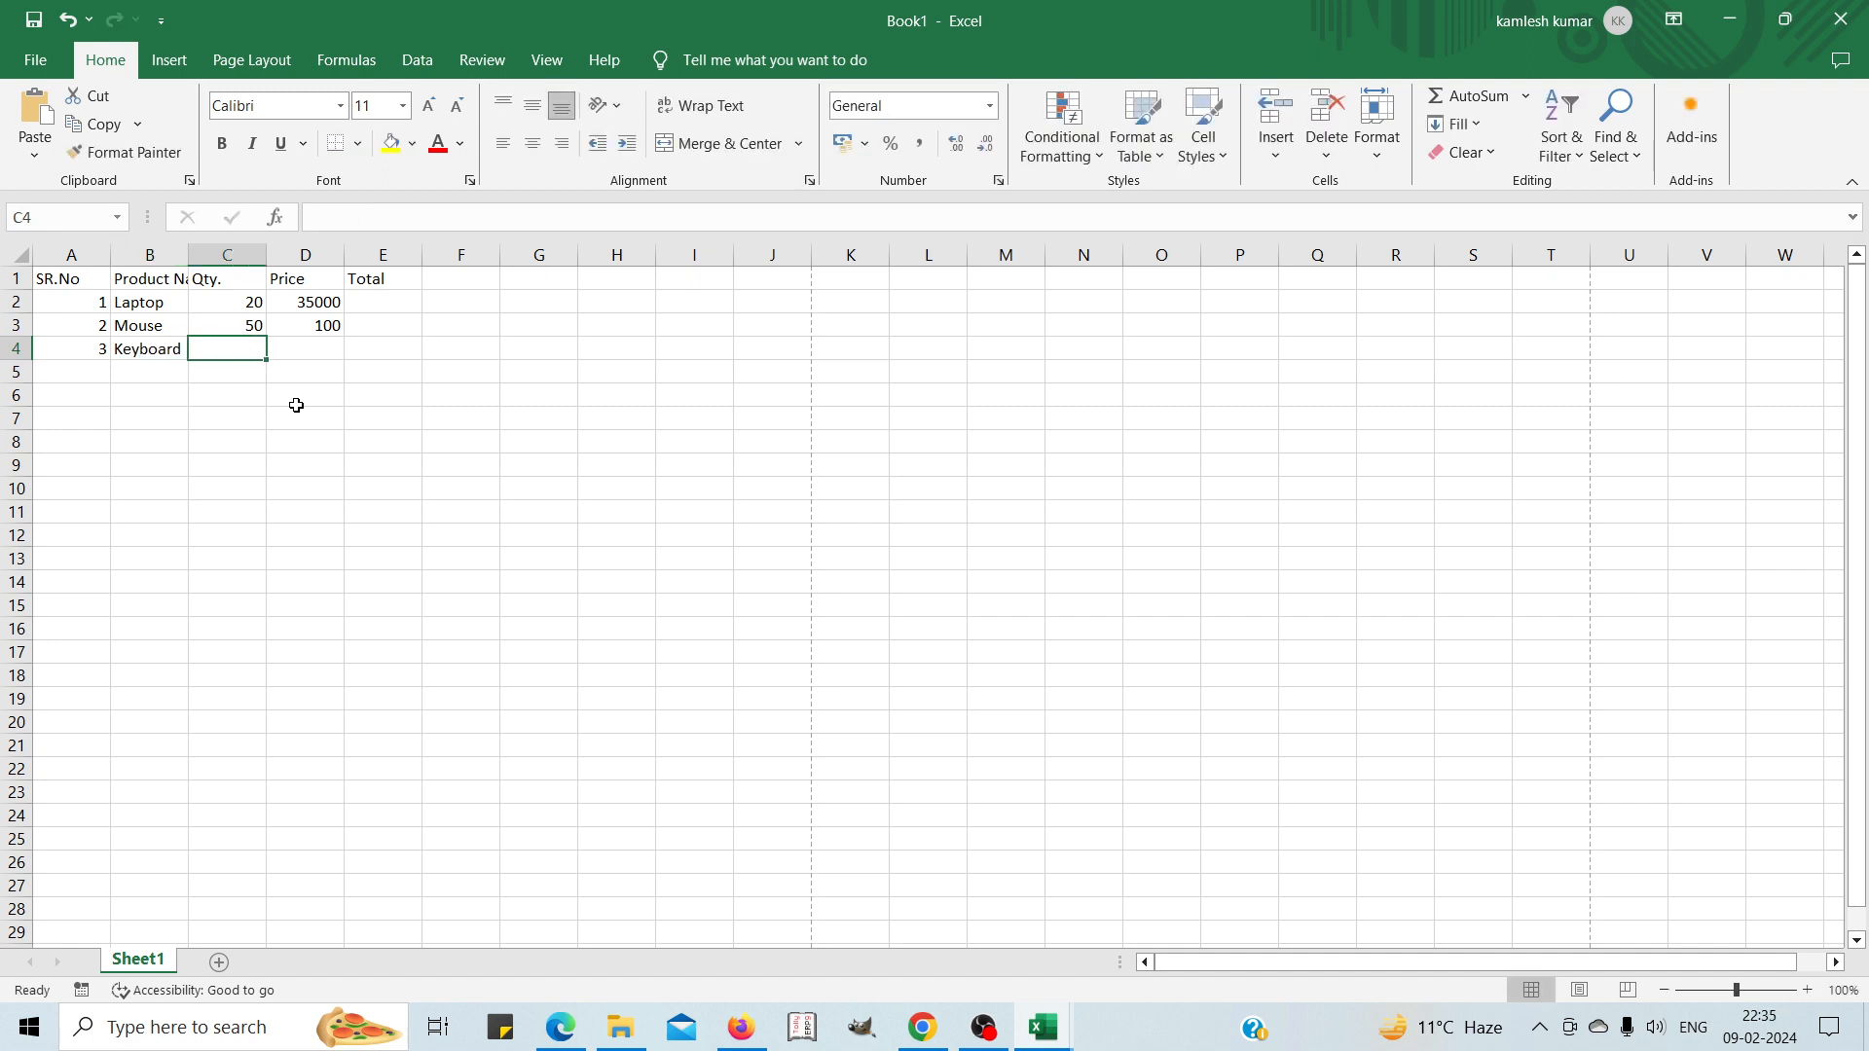
pyautogui.write('20')
pyautogui.press('Tab')
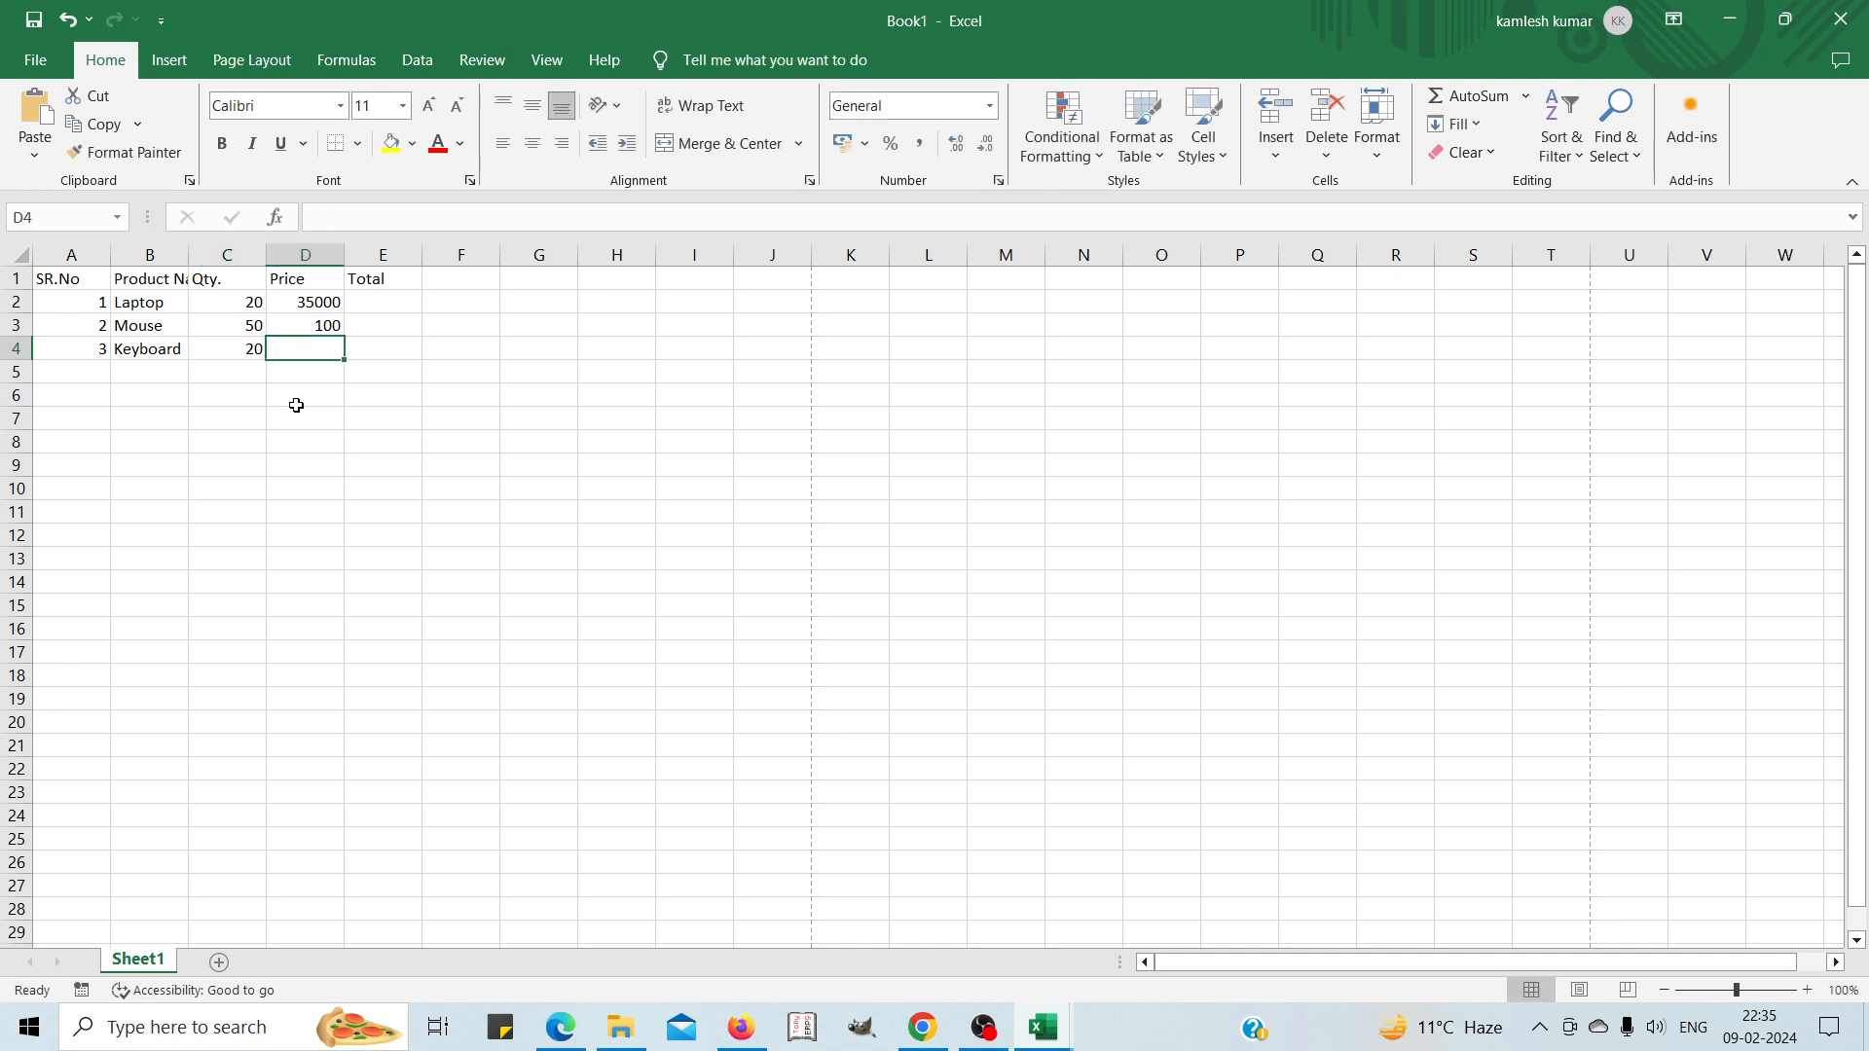
pyautogui.write('200')
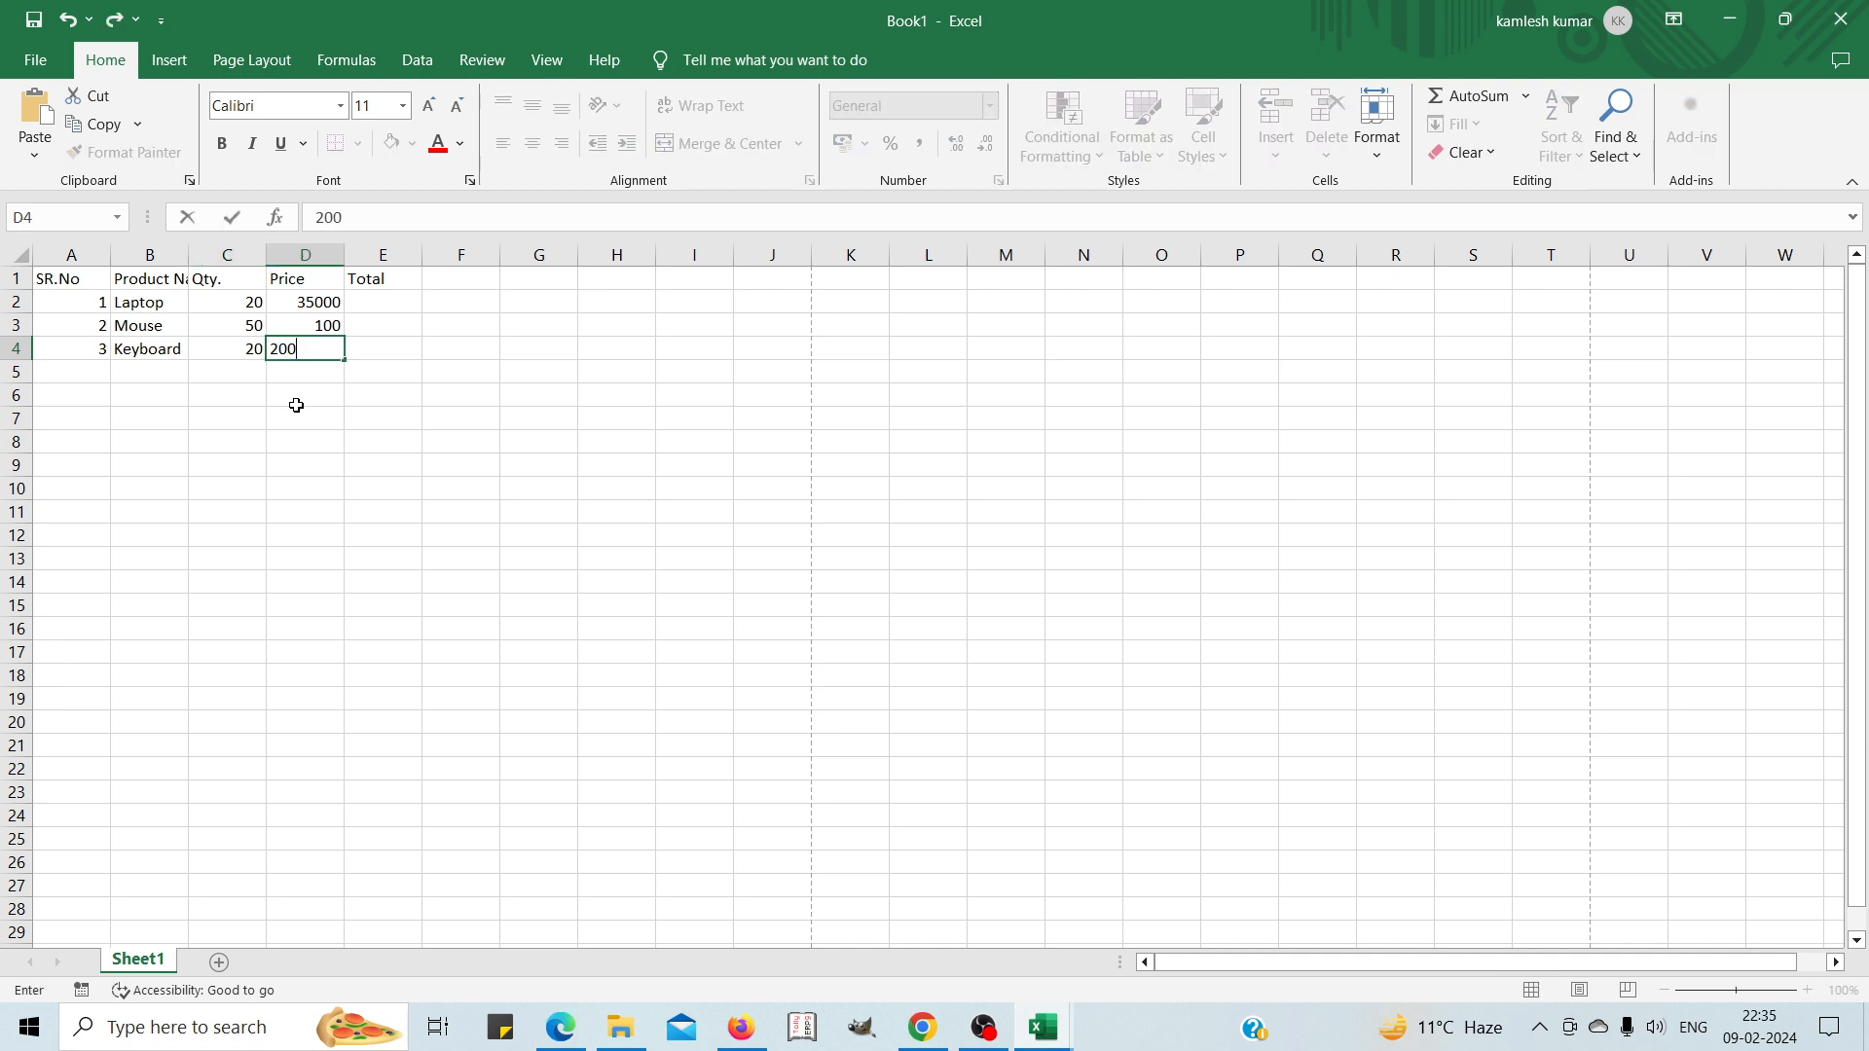
pyautogui.press('Tab')
pyautogui.press('Return')
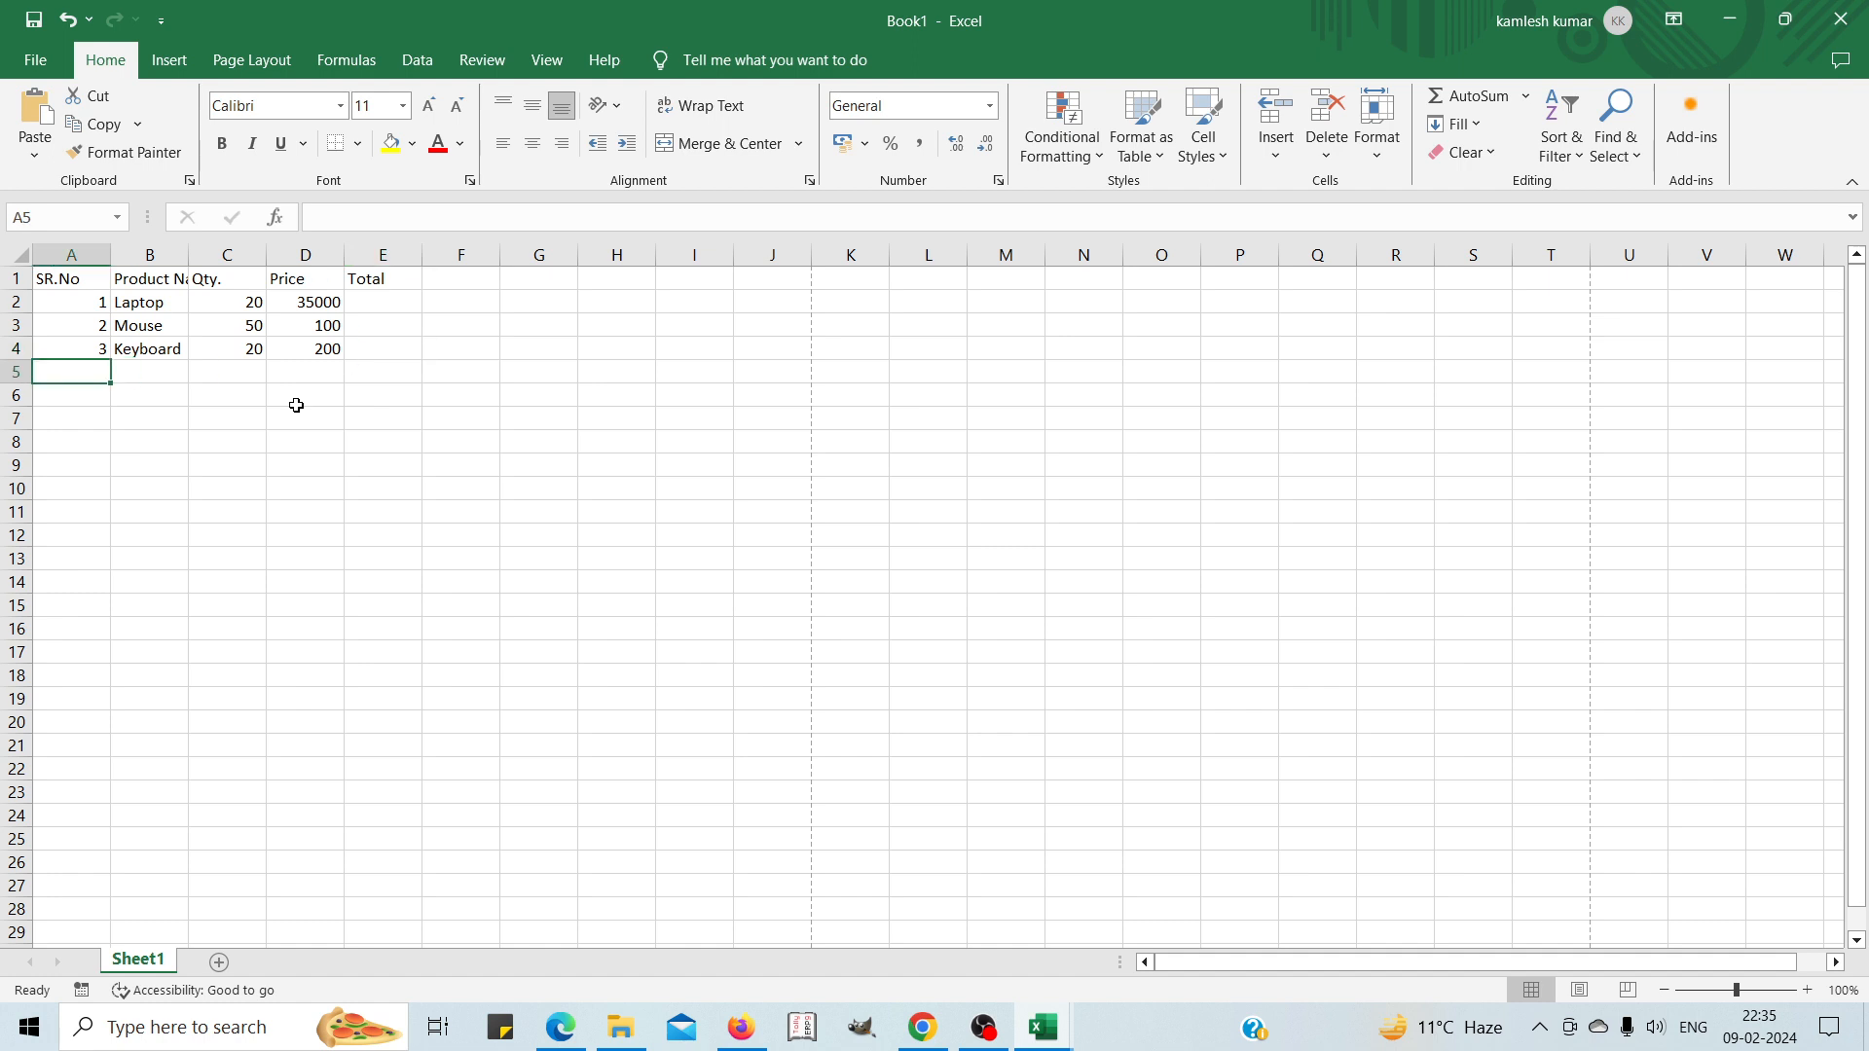
# Move the active cell up column A from A5 to the "SR.No" heading in A1.
pyautogui.press('Up')
pyautogui.press('Up')
pyautogui.press('Up')
pyautogui.press('Up')
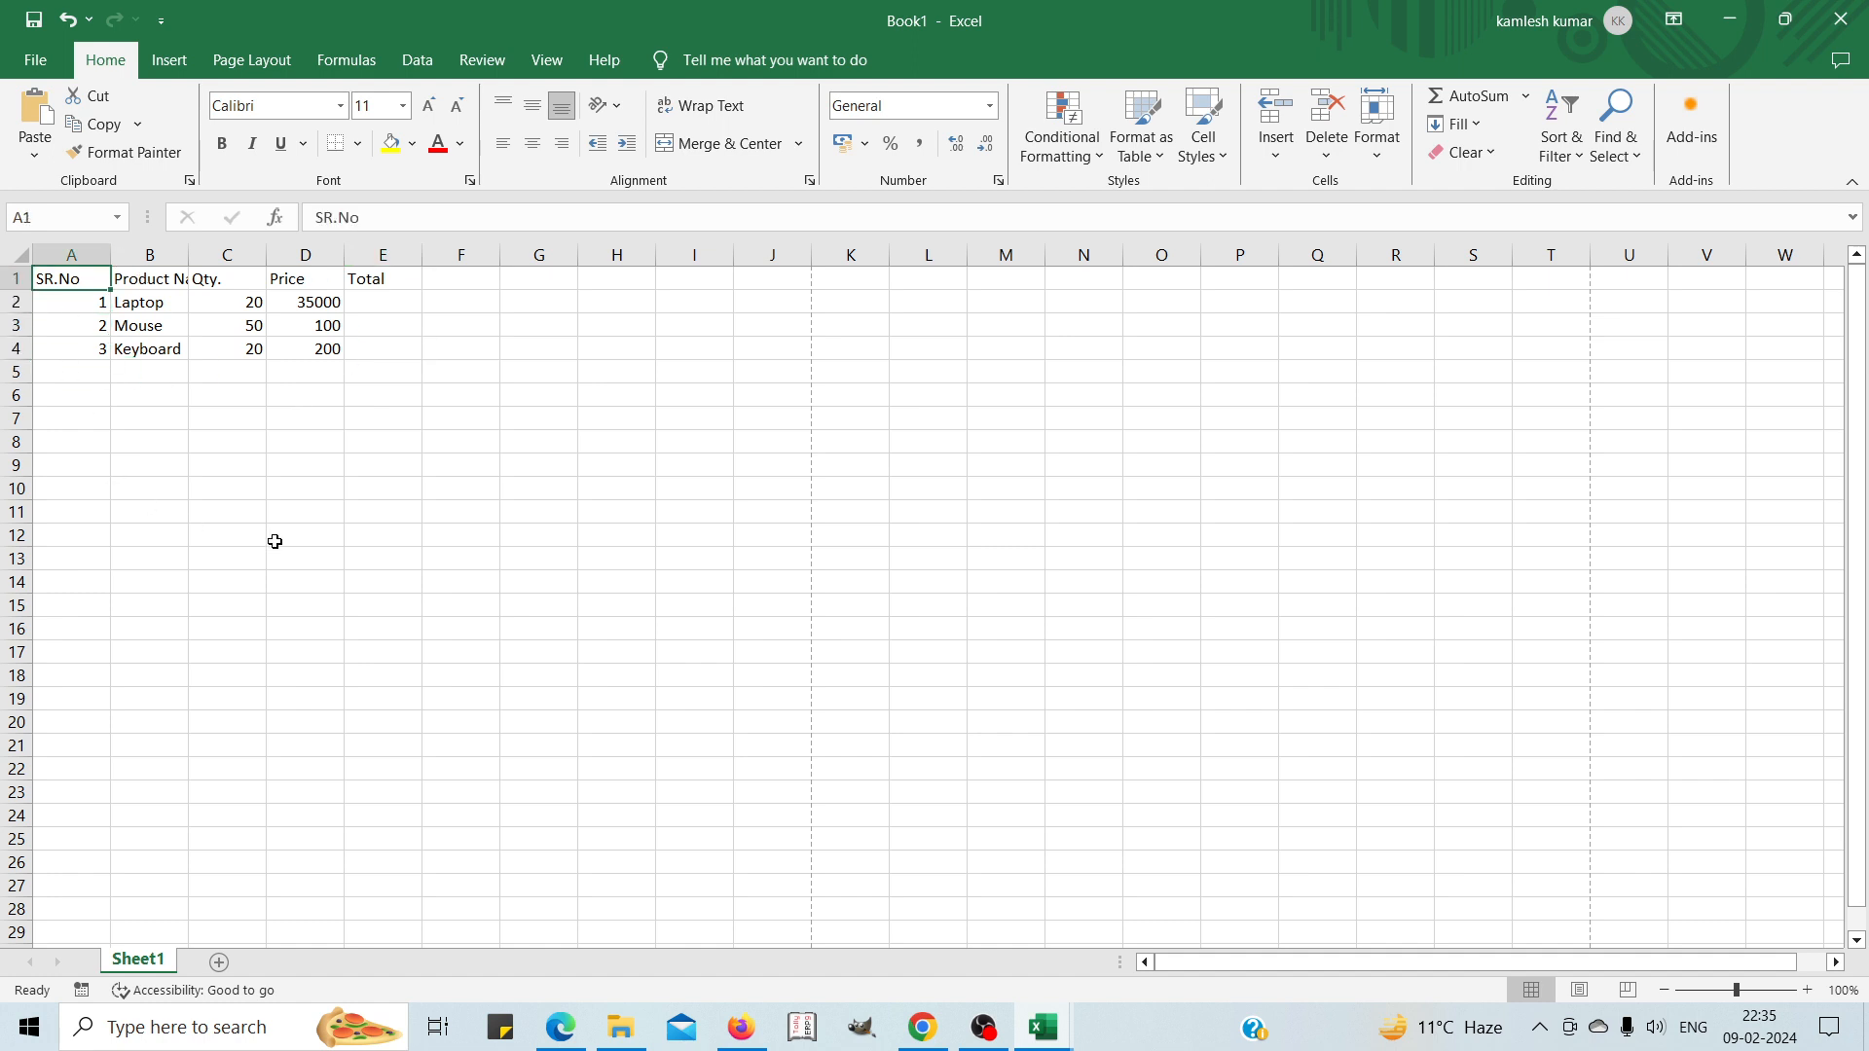
# Move the active cell back and forth along the headings in row 1, past "Total" and back to A1.
pyautogui.press('Right')
pyautogui.press('Right')
pyautogui.press('Left')
pyautogui.press('Left')
pyautogui.press('Right')
pyautogui.press('Right')
pyautogui.press('Right')
pyautogui.press('Right')
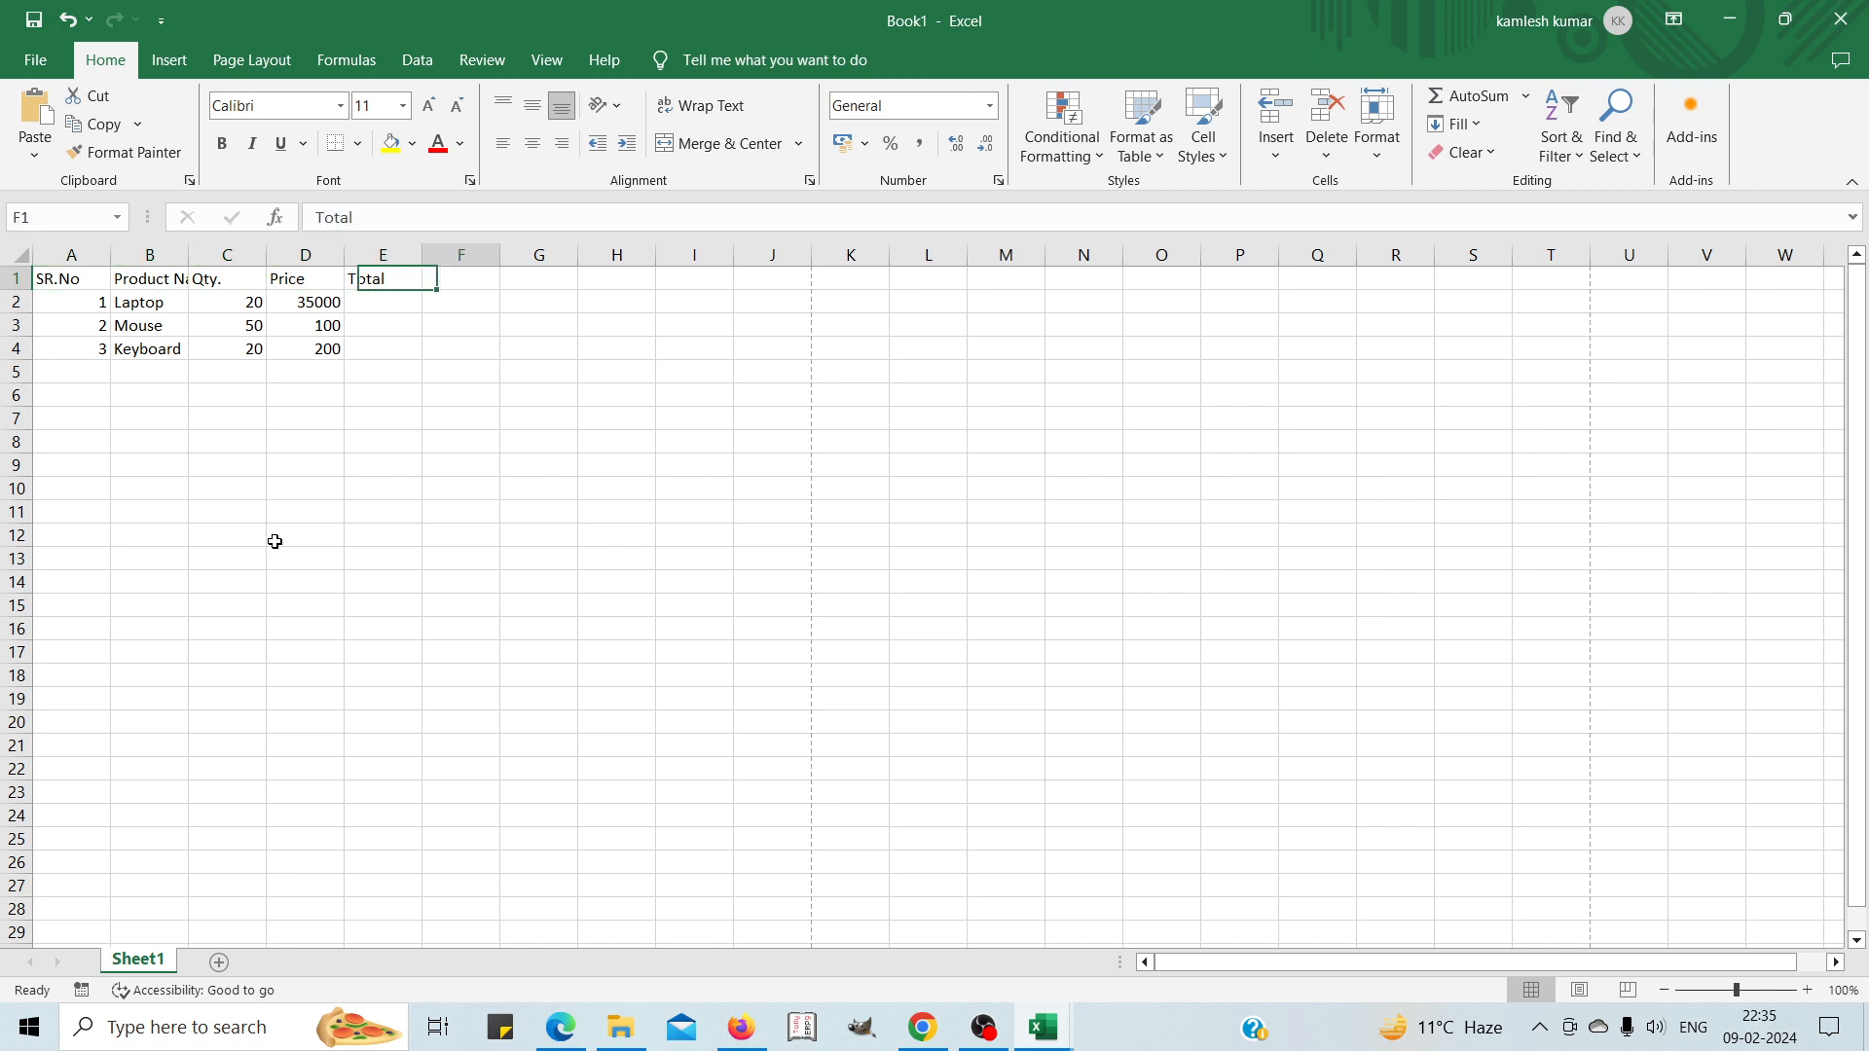
pyautogui.press('Right')
pyautogui.press('Left')
pyautogui.press('Left')
pyautogui.press('Left')
pyautogui.press('Left')
pyautogui.press('Left')
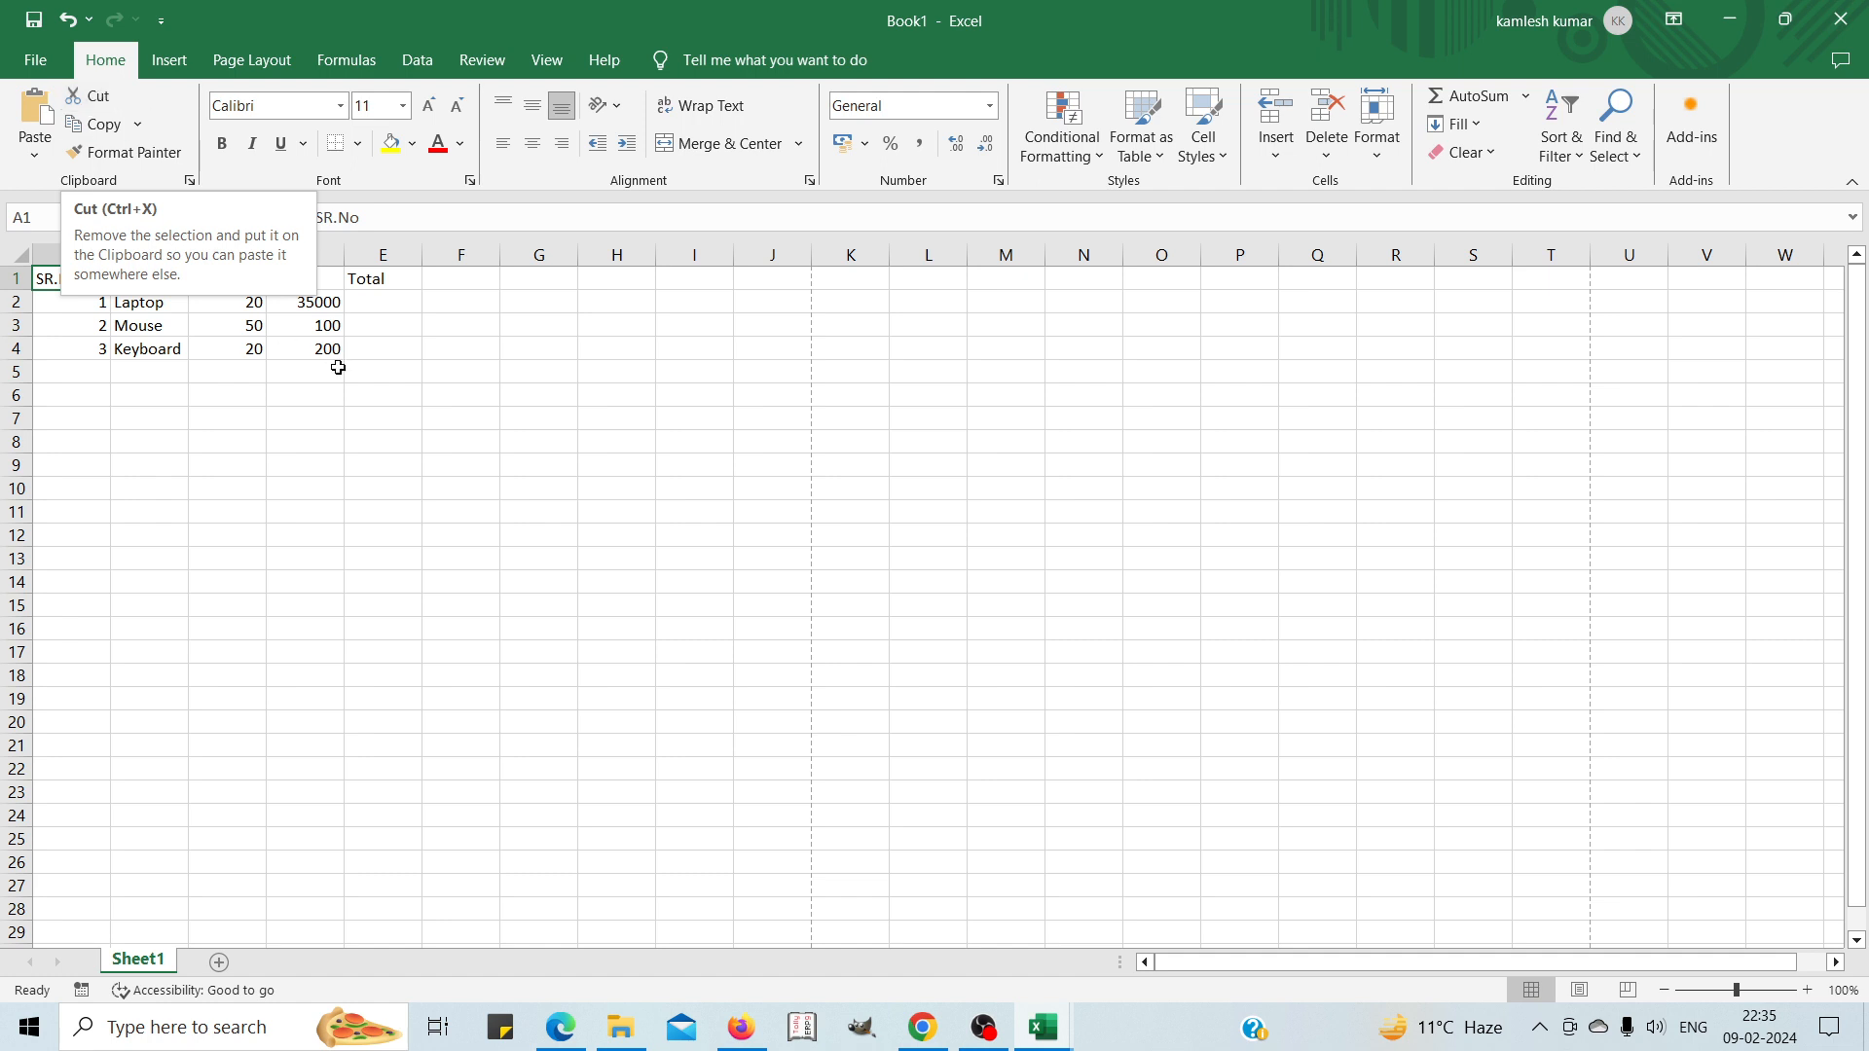
# Extend a selection from A1 across to E1 and down to row 4, and clear it by selecting C11.
pyautogui.click(282, 441)
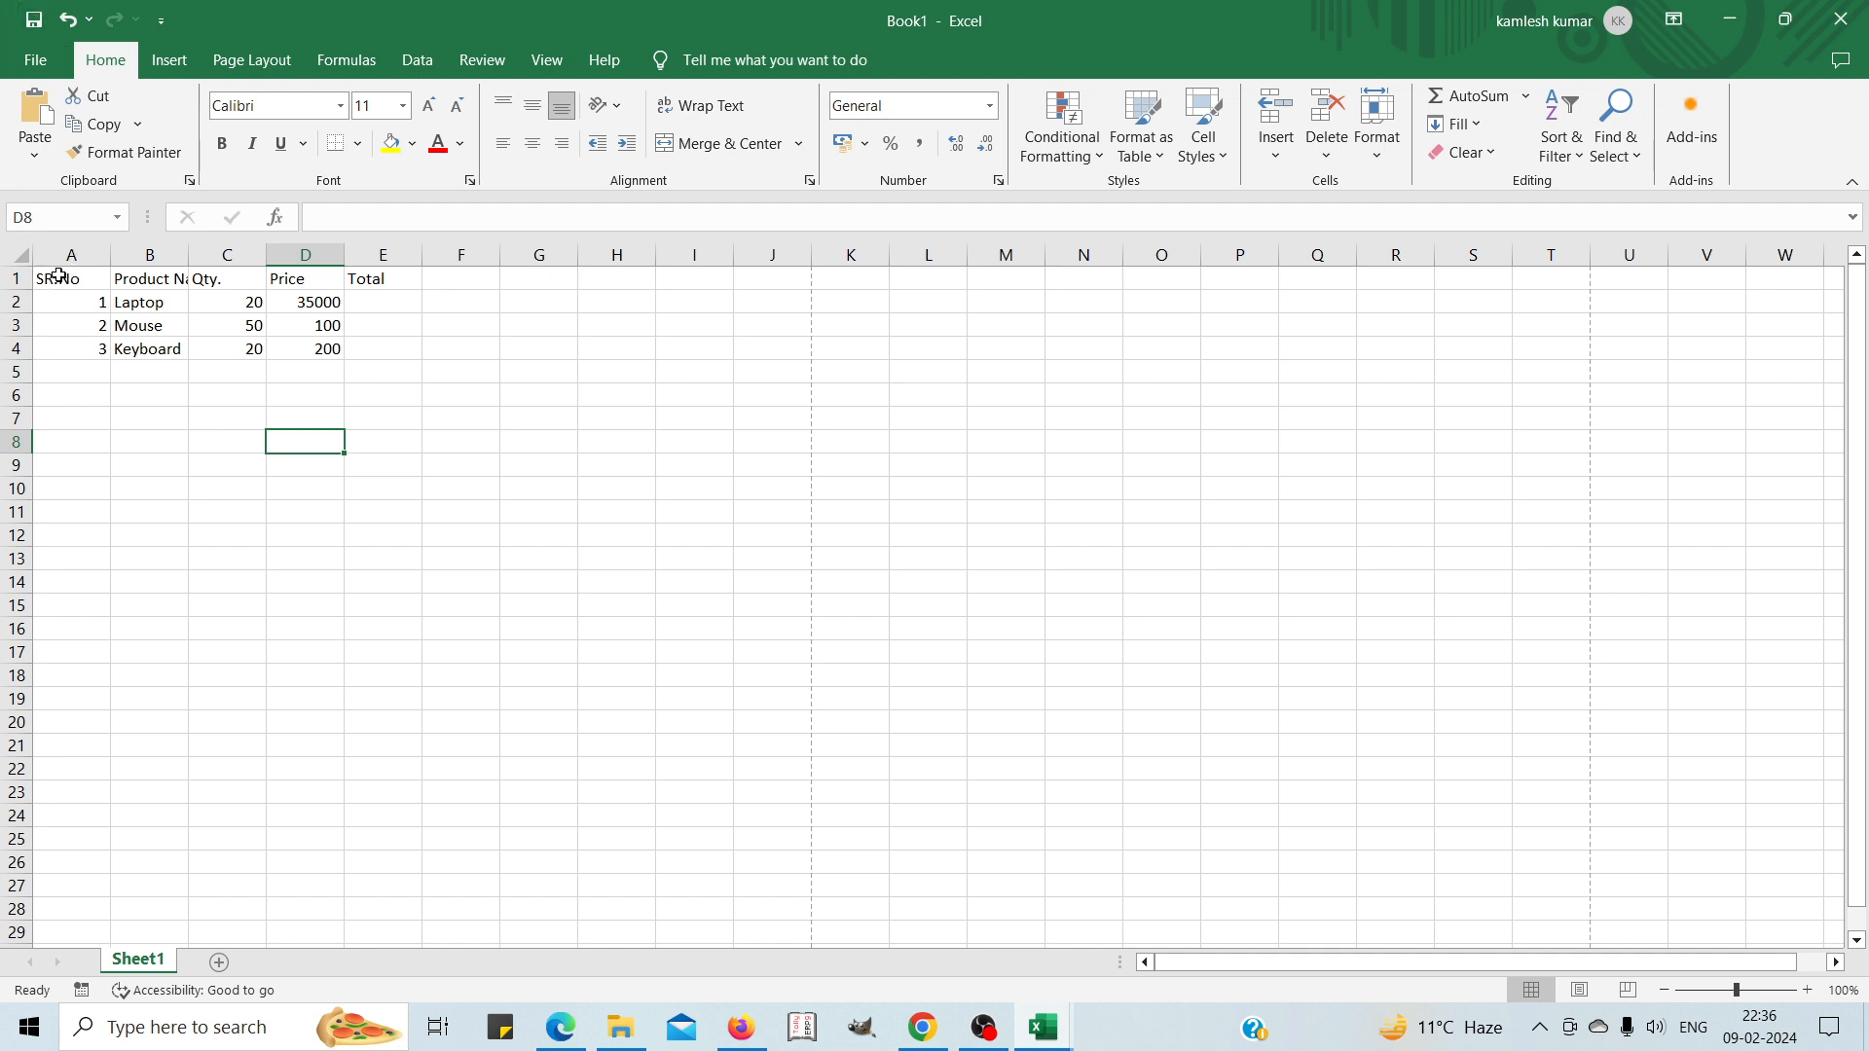
pyautogui.click(58, 276)
pyautogui.hotkey('shift', 'Right')
pyautogui.hotkey('shift', 'Right')
pyautogui.hotkey('shift', 'Right')
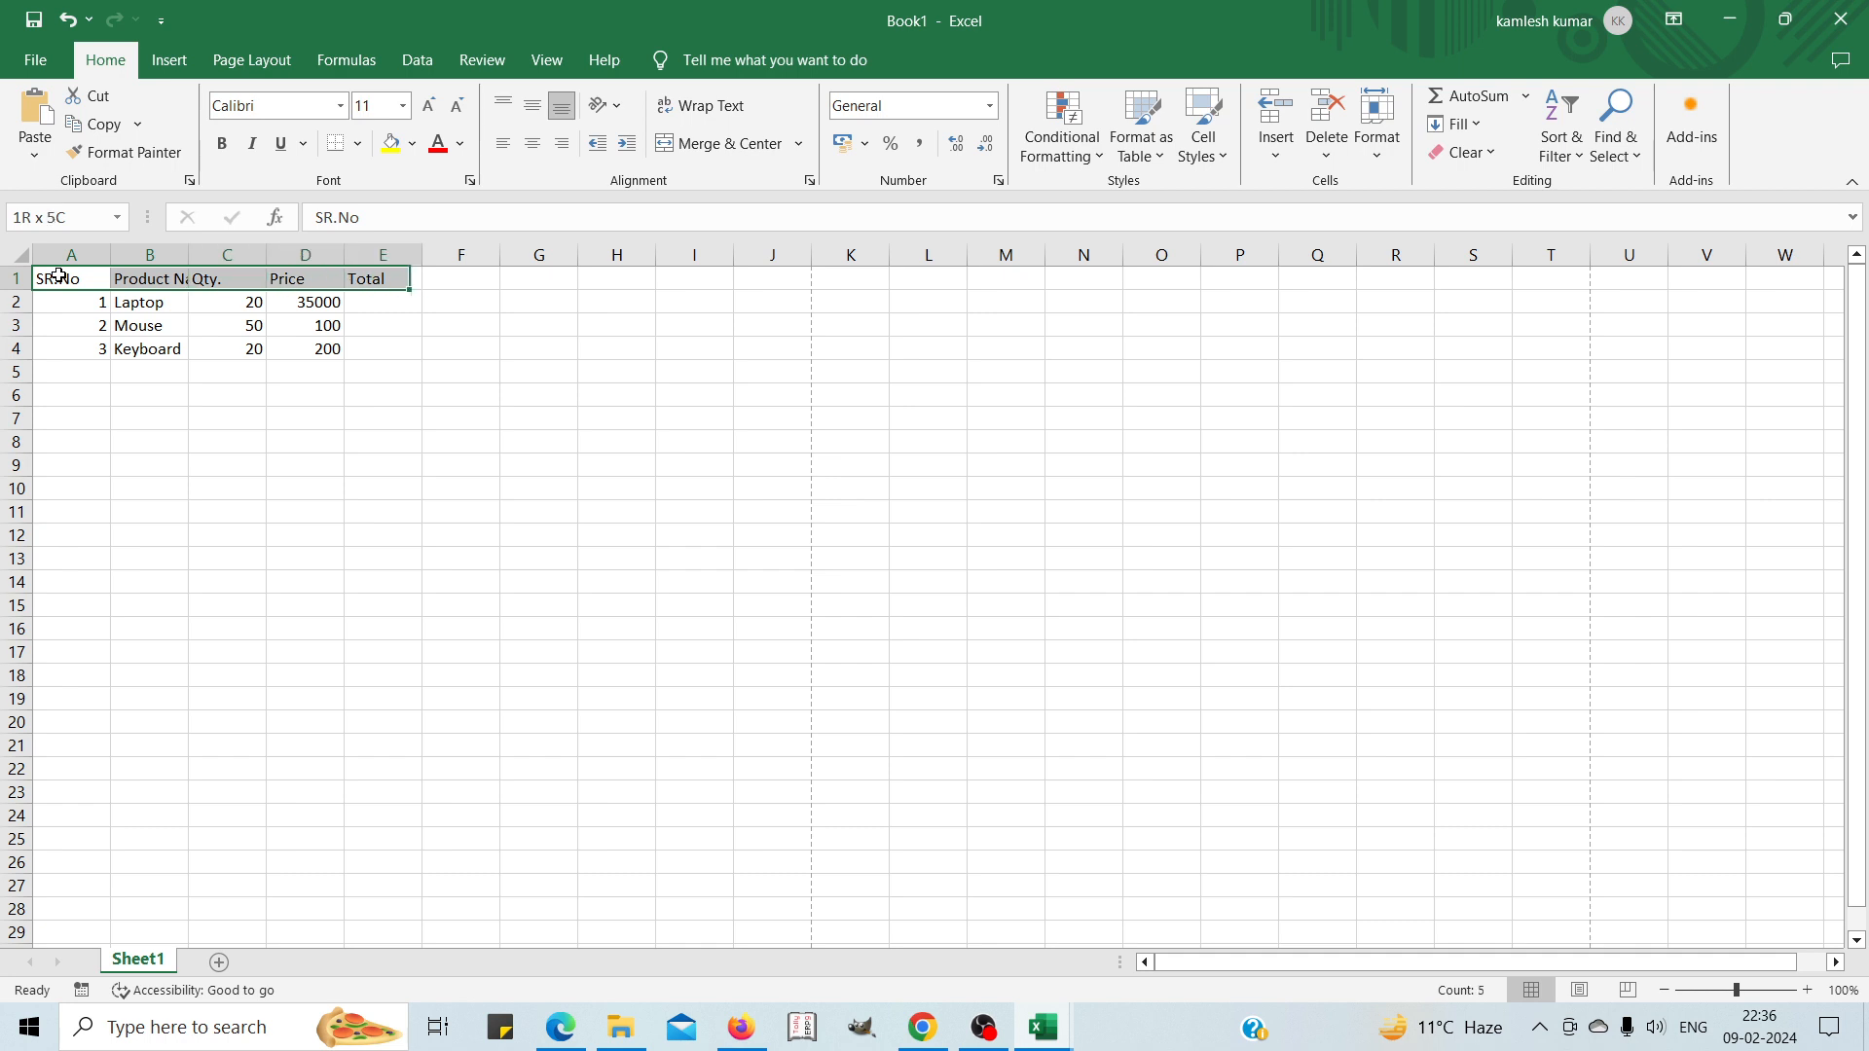
pyautogui.hotkey('shift', 'Down')
pyautogui.hotkey('shift', 'Down')
pyautogui.hotkey('shift', 'Down')
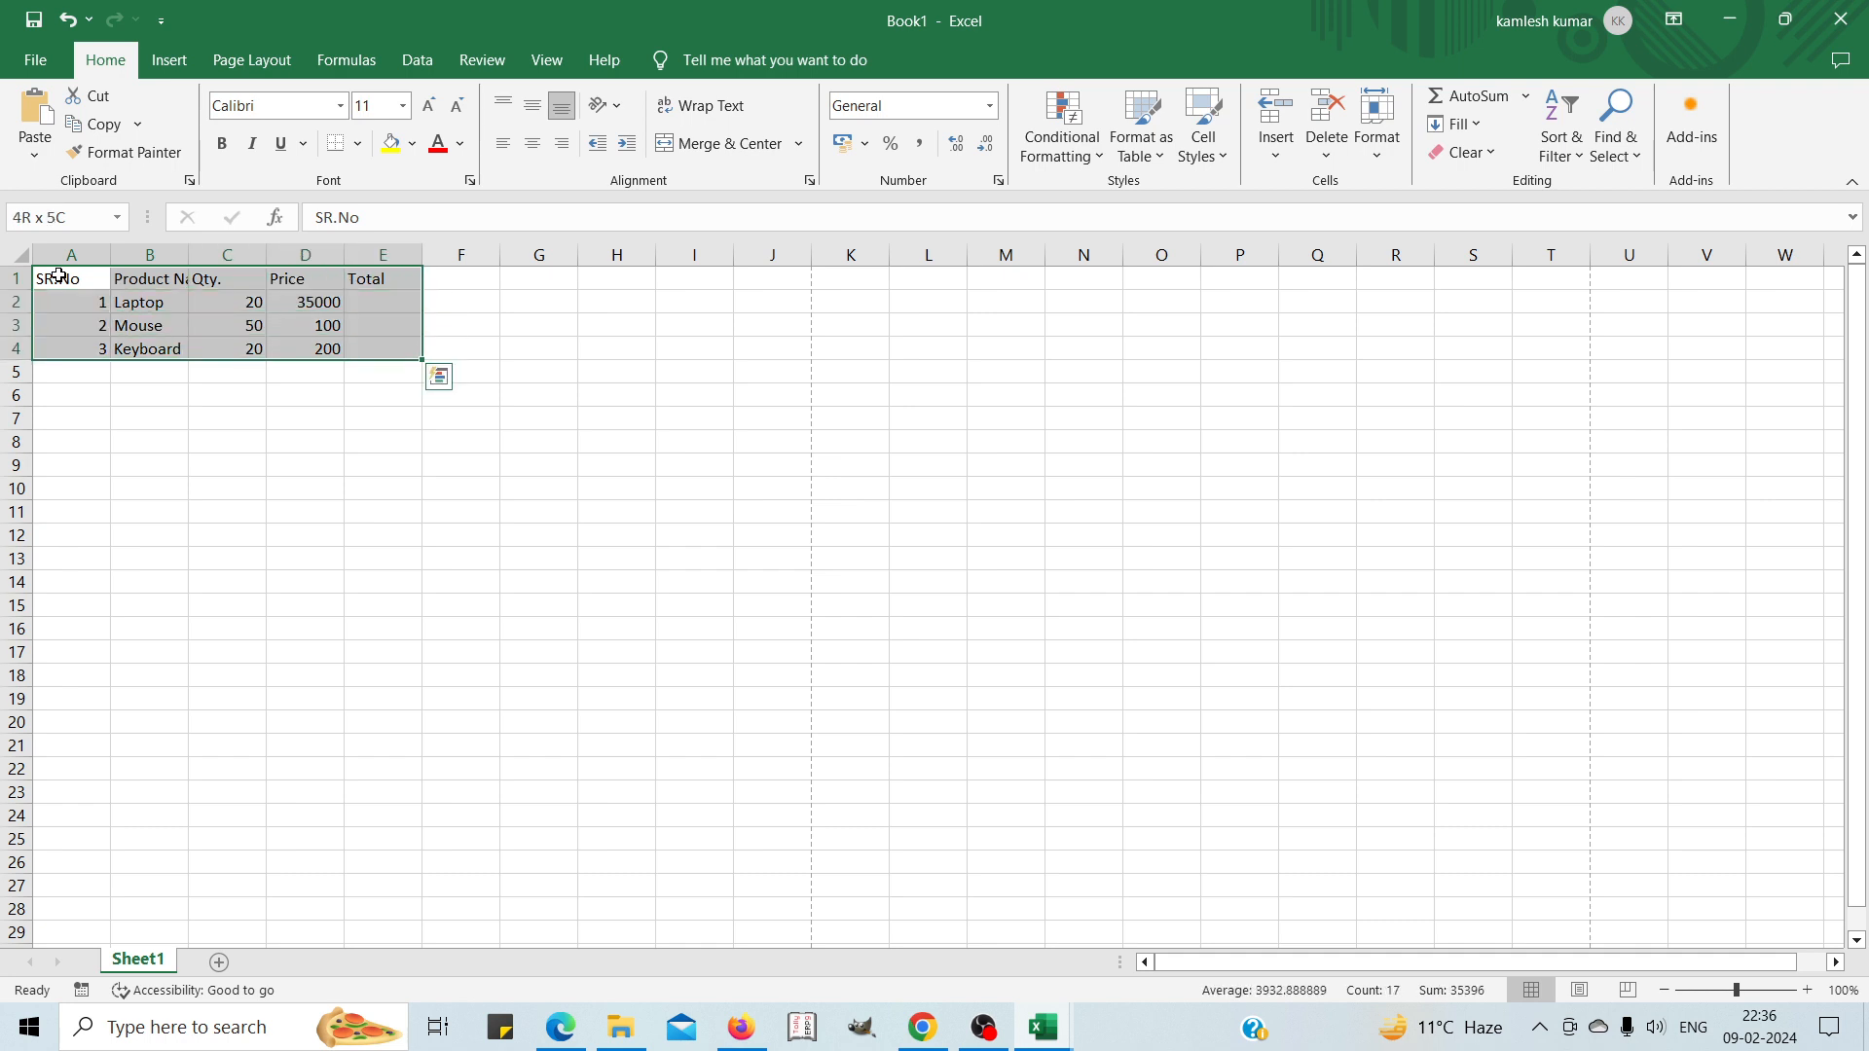
pyautogui.click(216, 516)
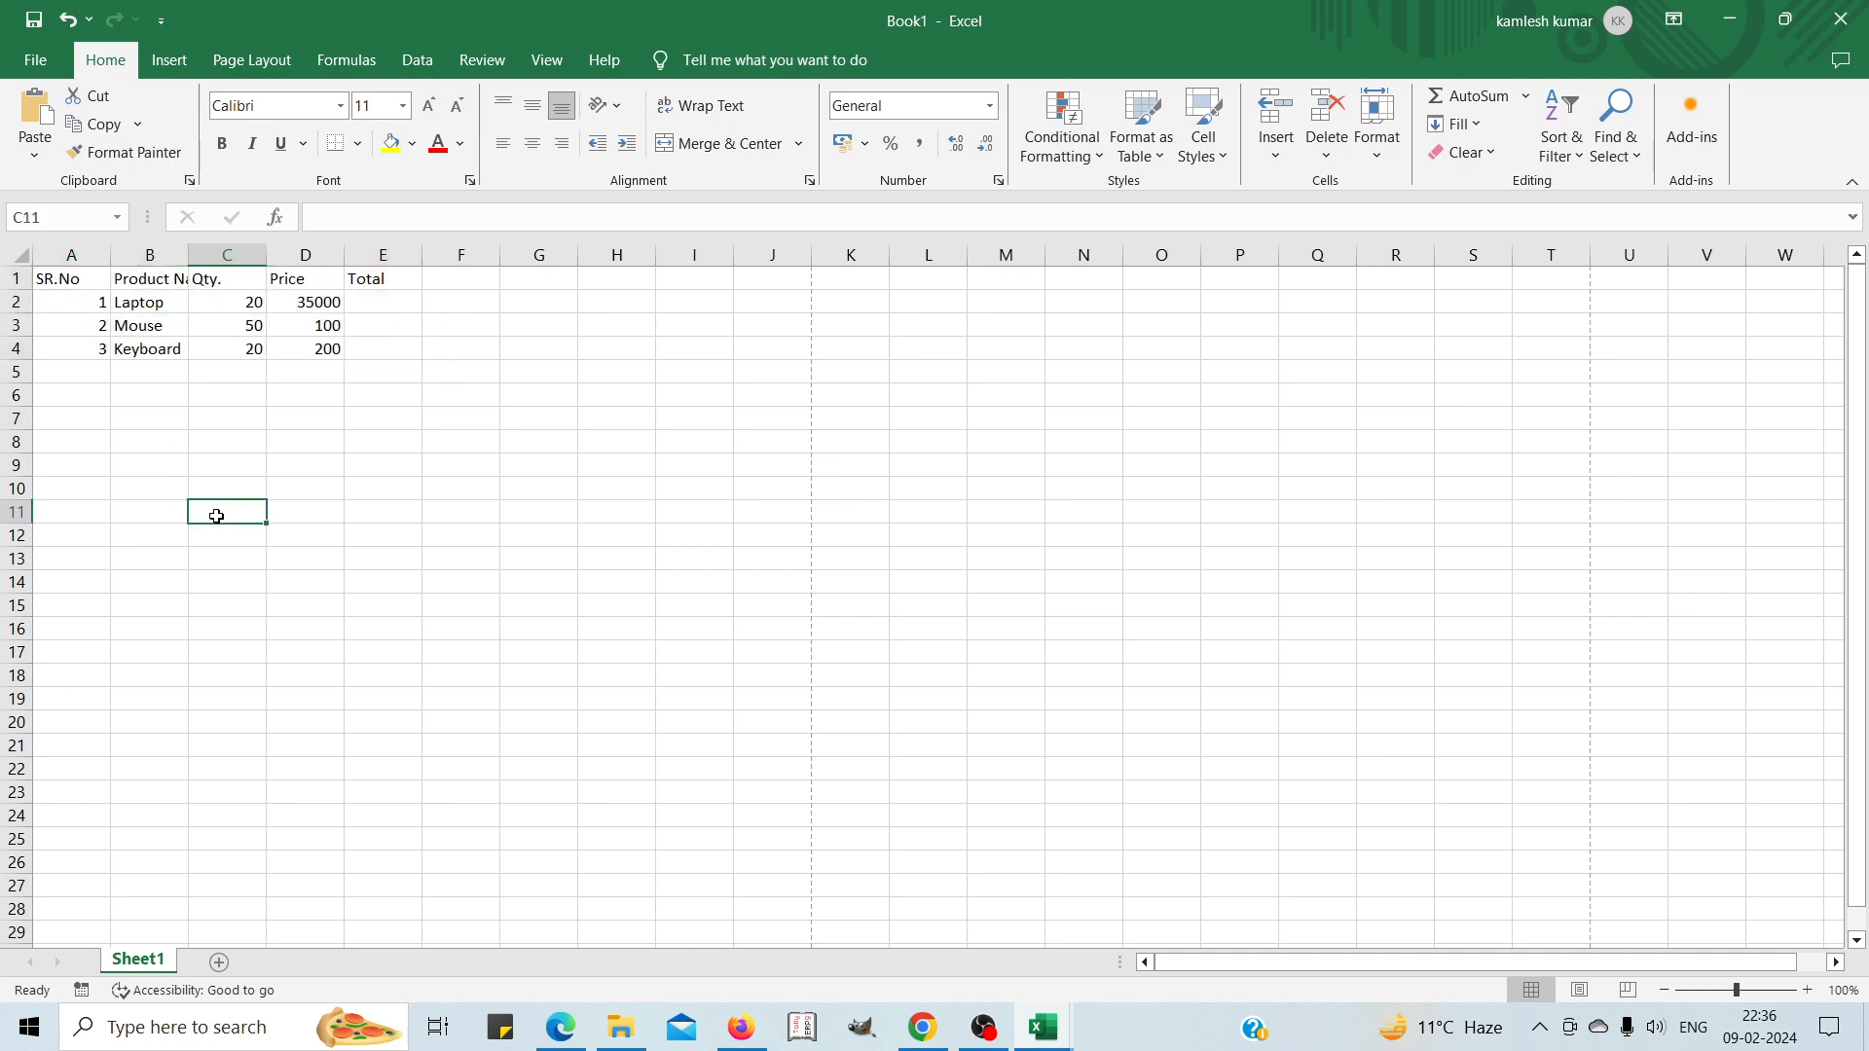
# Select the range A1:E5 starting from the "SR.No" heading, and clear the selection by selecting B2.
pyautogui.click(62, 281)
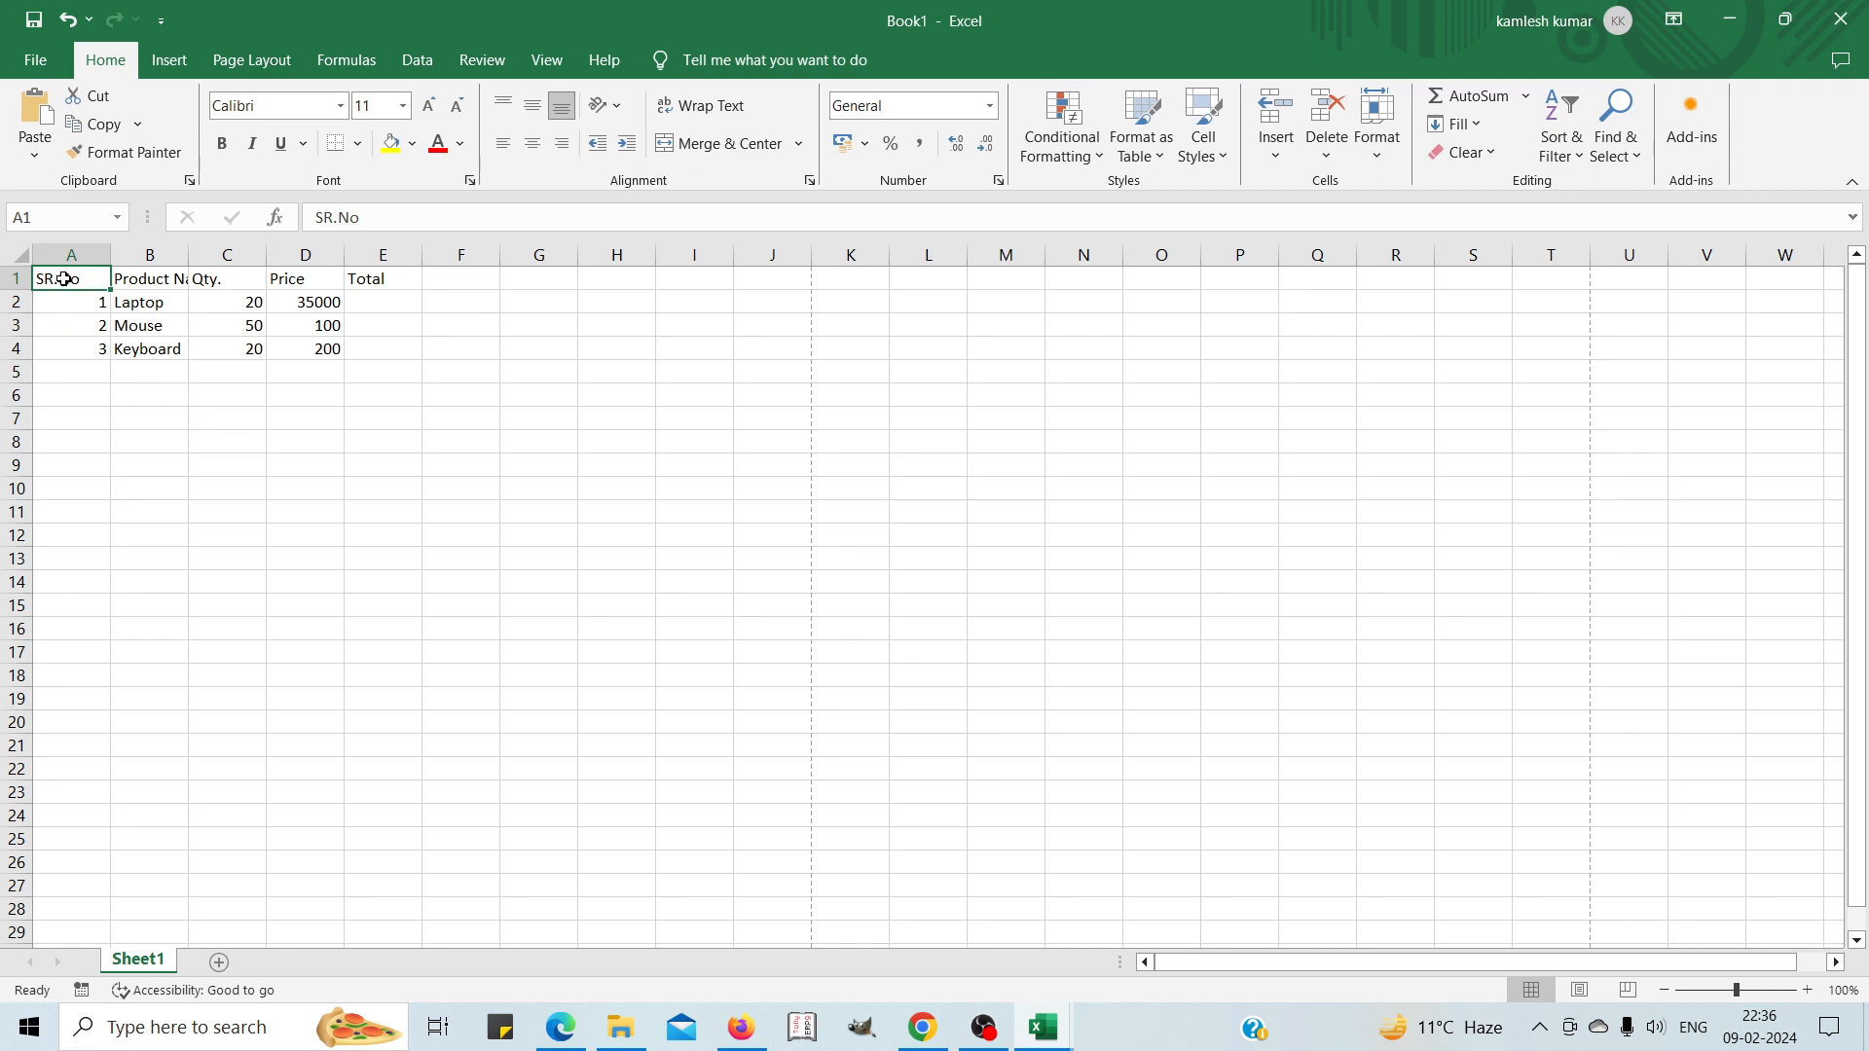
pyautogui.click(90, 292)
pyautogui.click(68, 277)
pyautogui.click(157, 329)
pyautogui.moveTo(46, 279); pyautogui.dragTo(365, 360)
pyautogui.hotkey('ctrl', 'c')
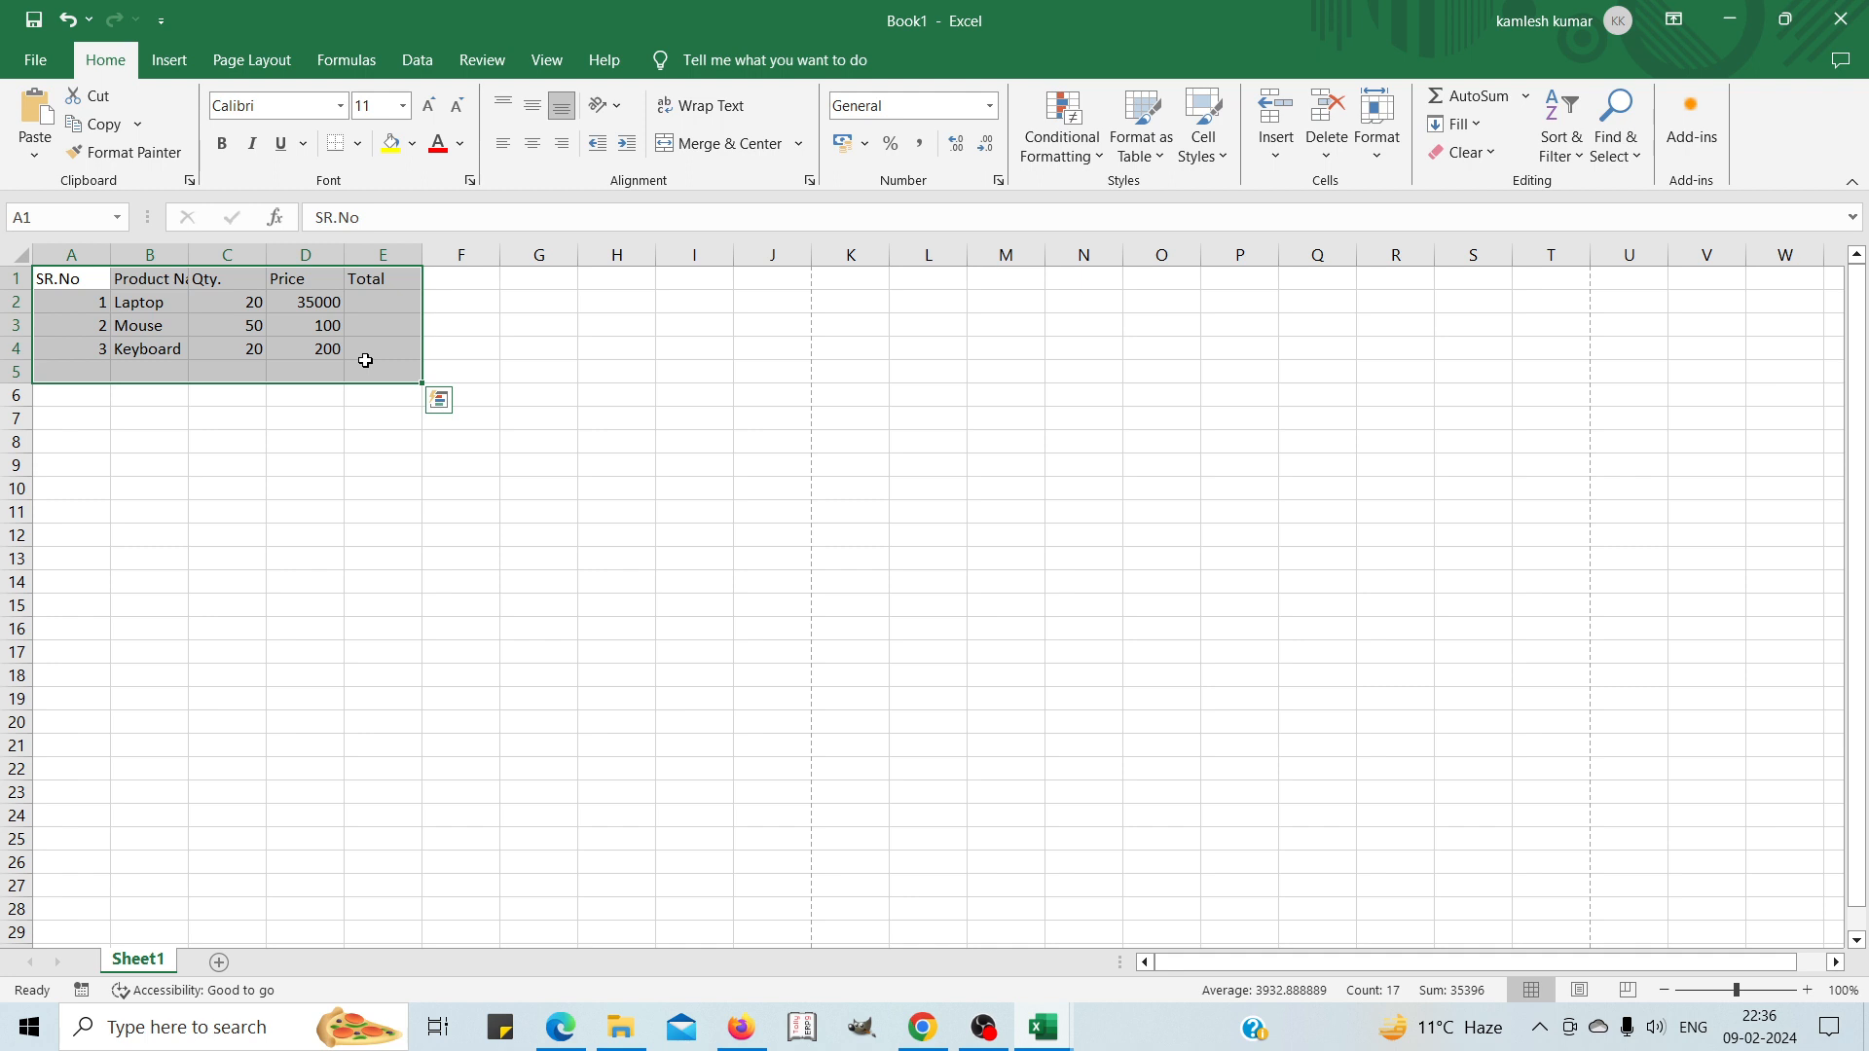
pyautogui.click(124, 301)
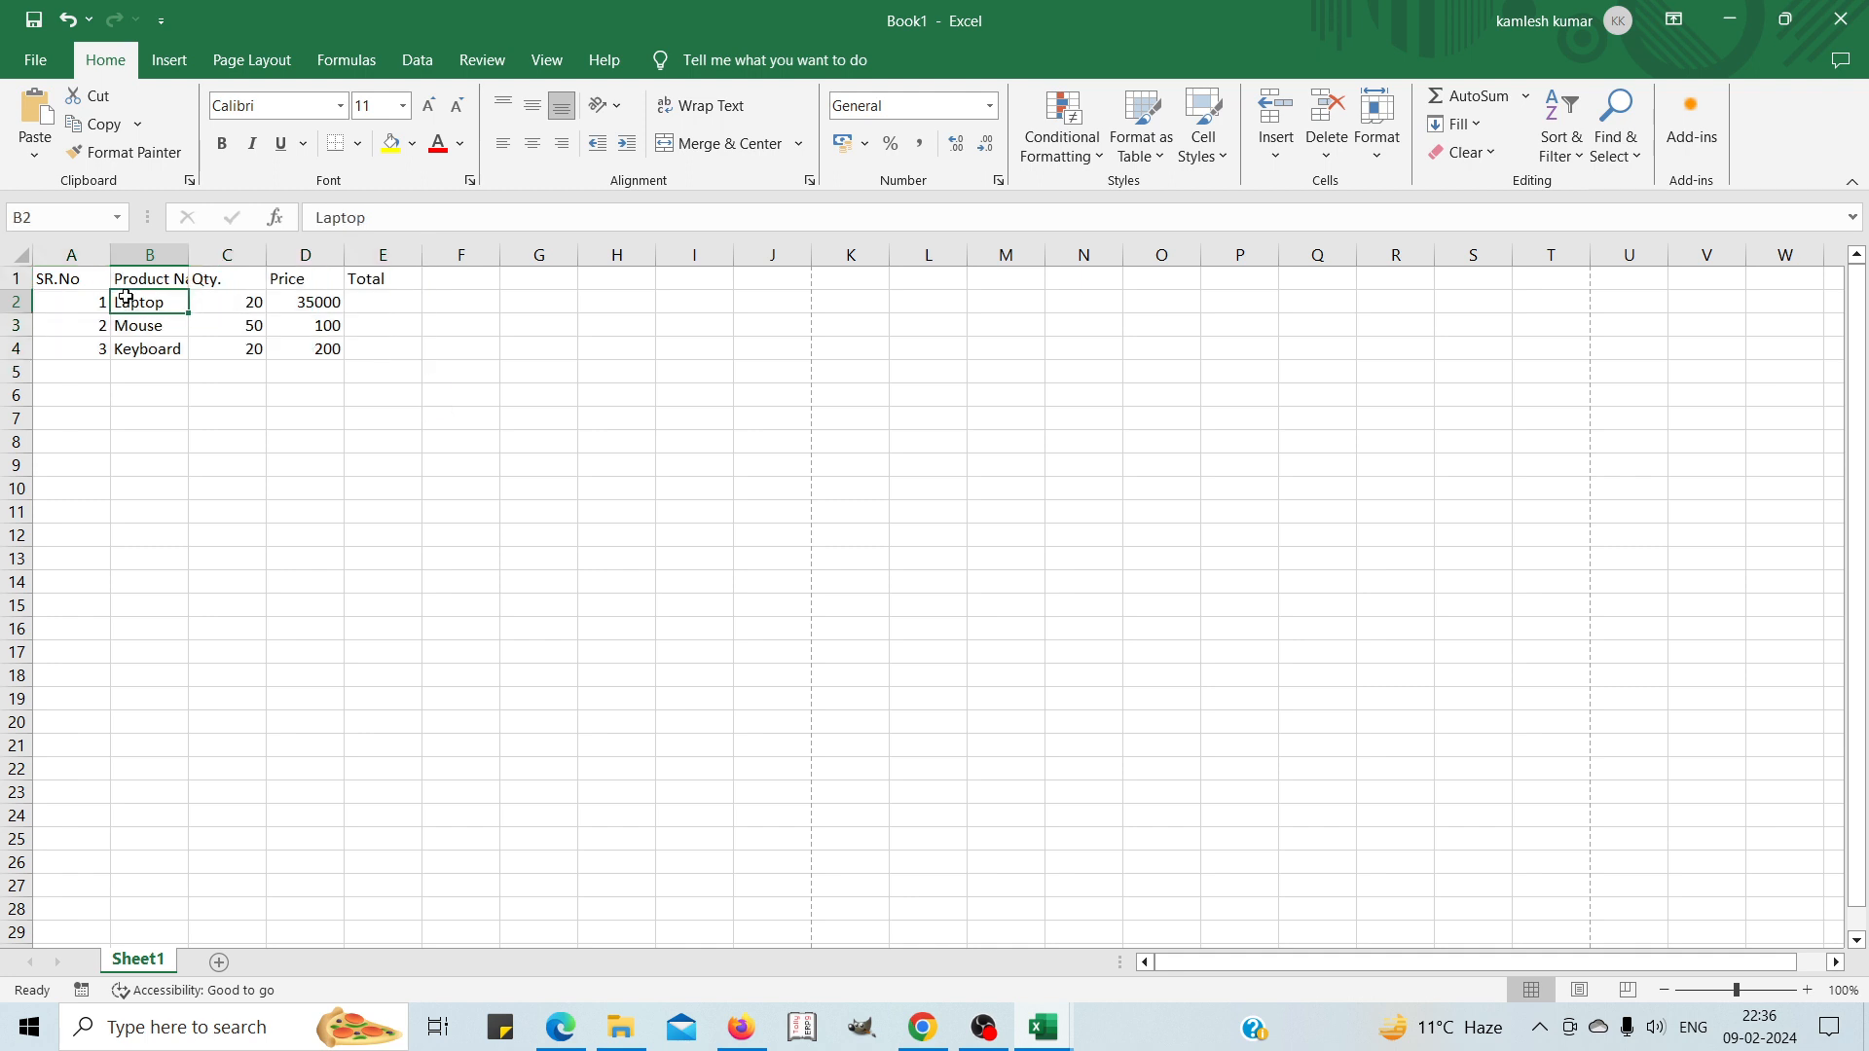
# Select the whole product table A1:E4, and clear the selection by selecting C9.
pyautogui.click(54, 279)
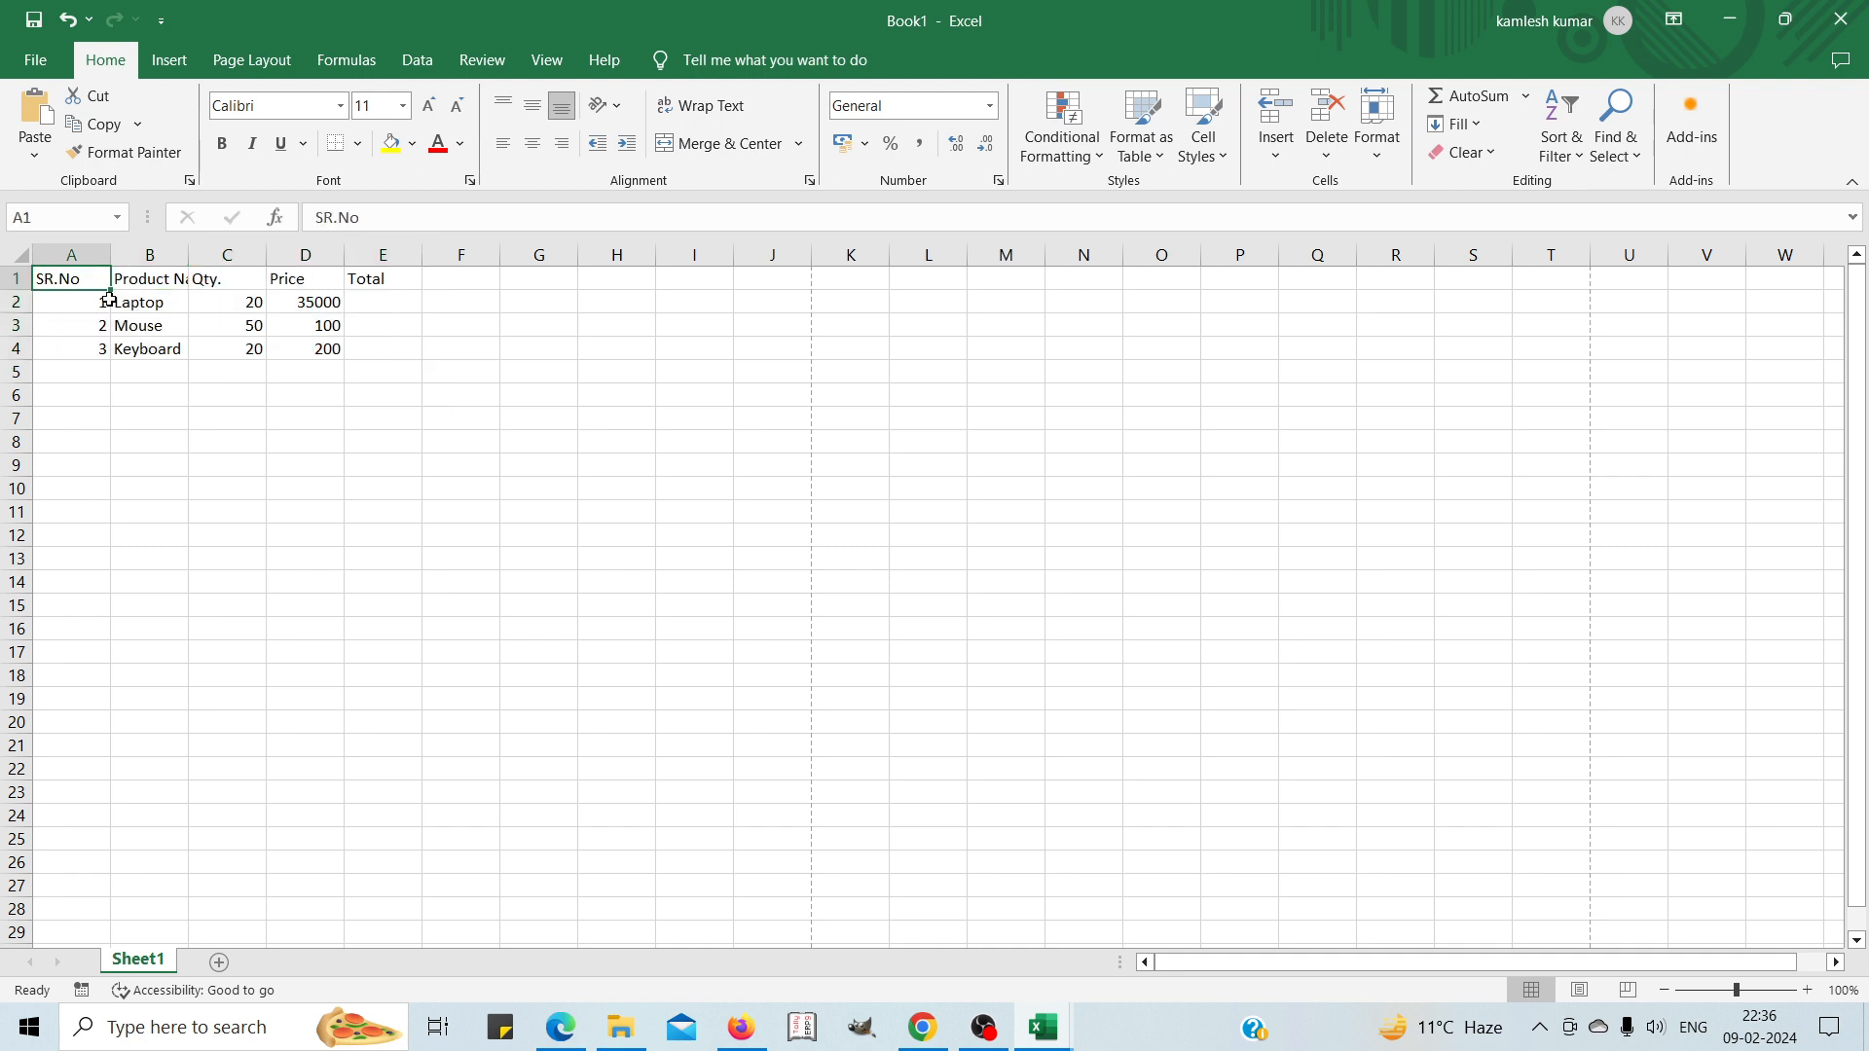
pyautogui.click(152, 353)
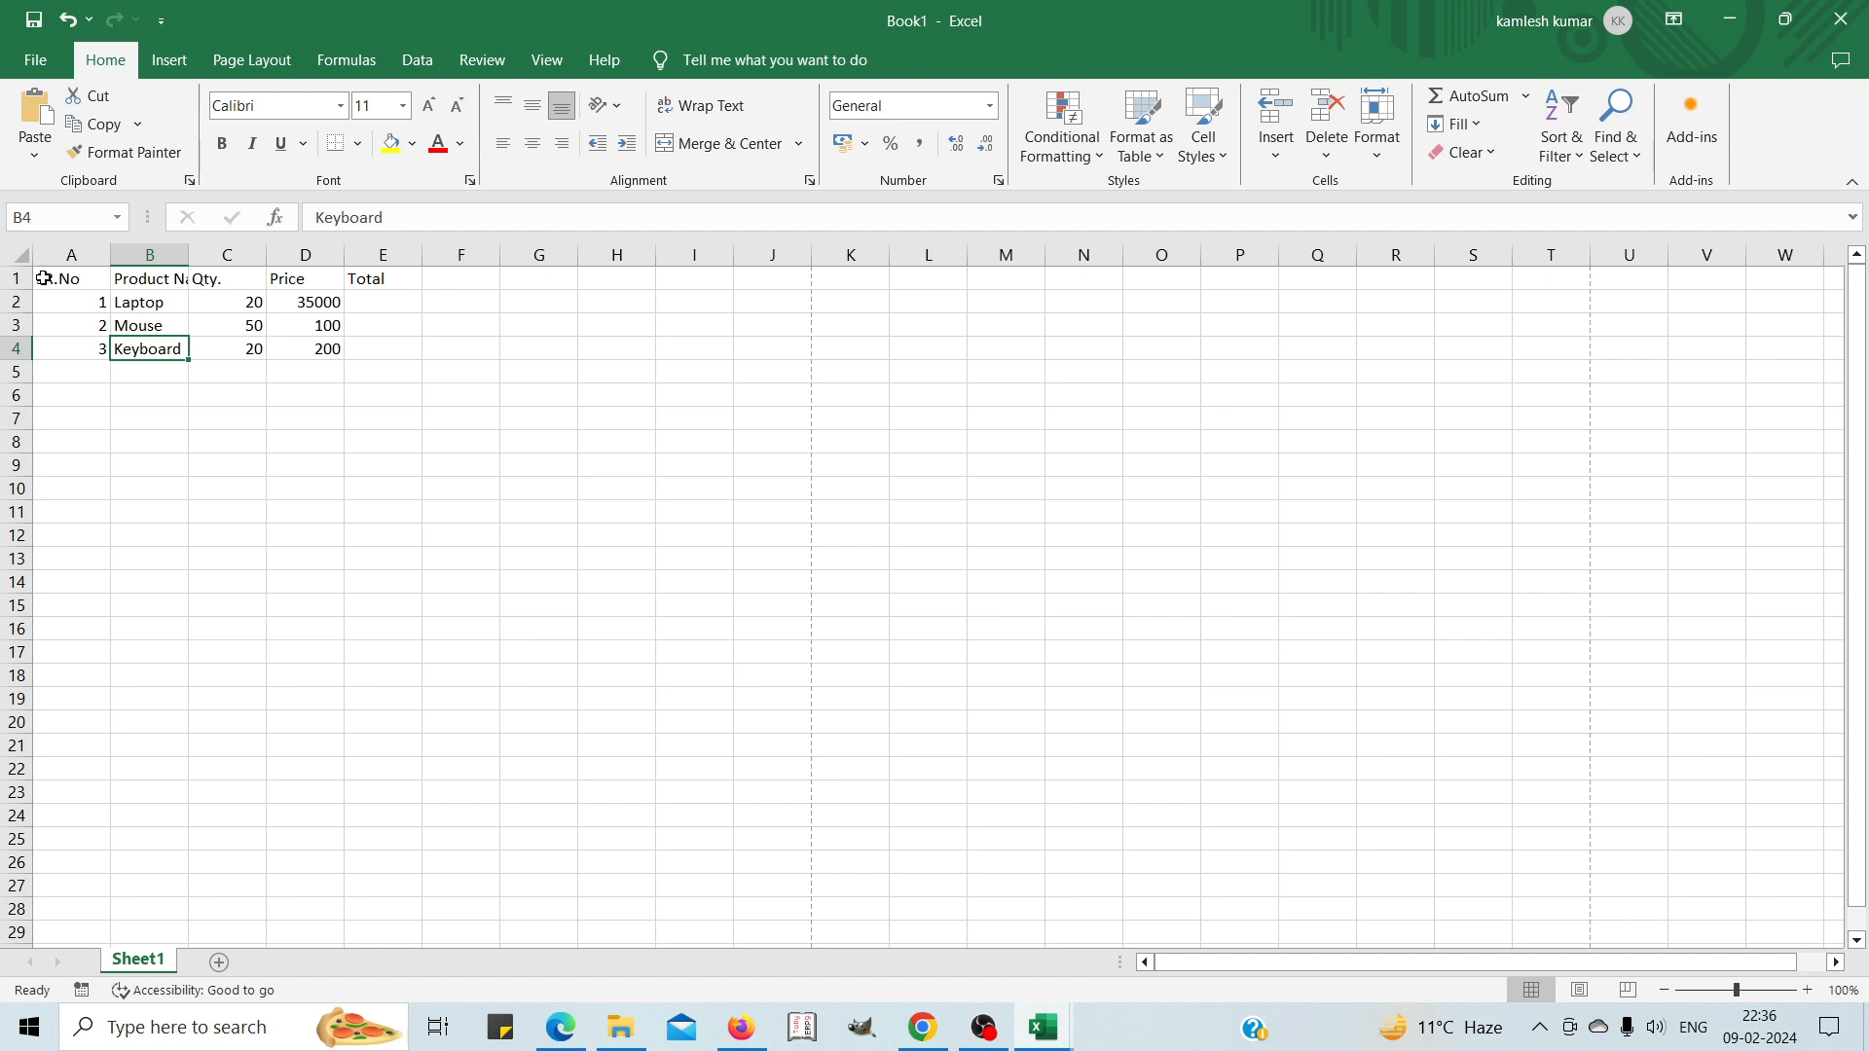
pyautogui.moveTo(44, 279); pyautogui.dragTo(352, 354)
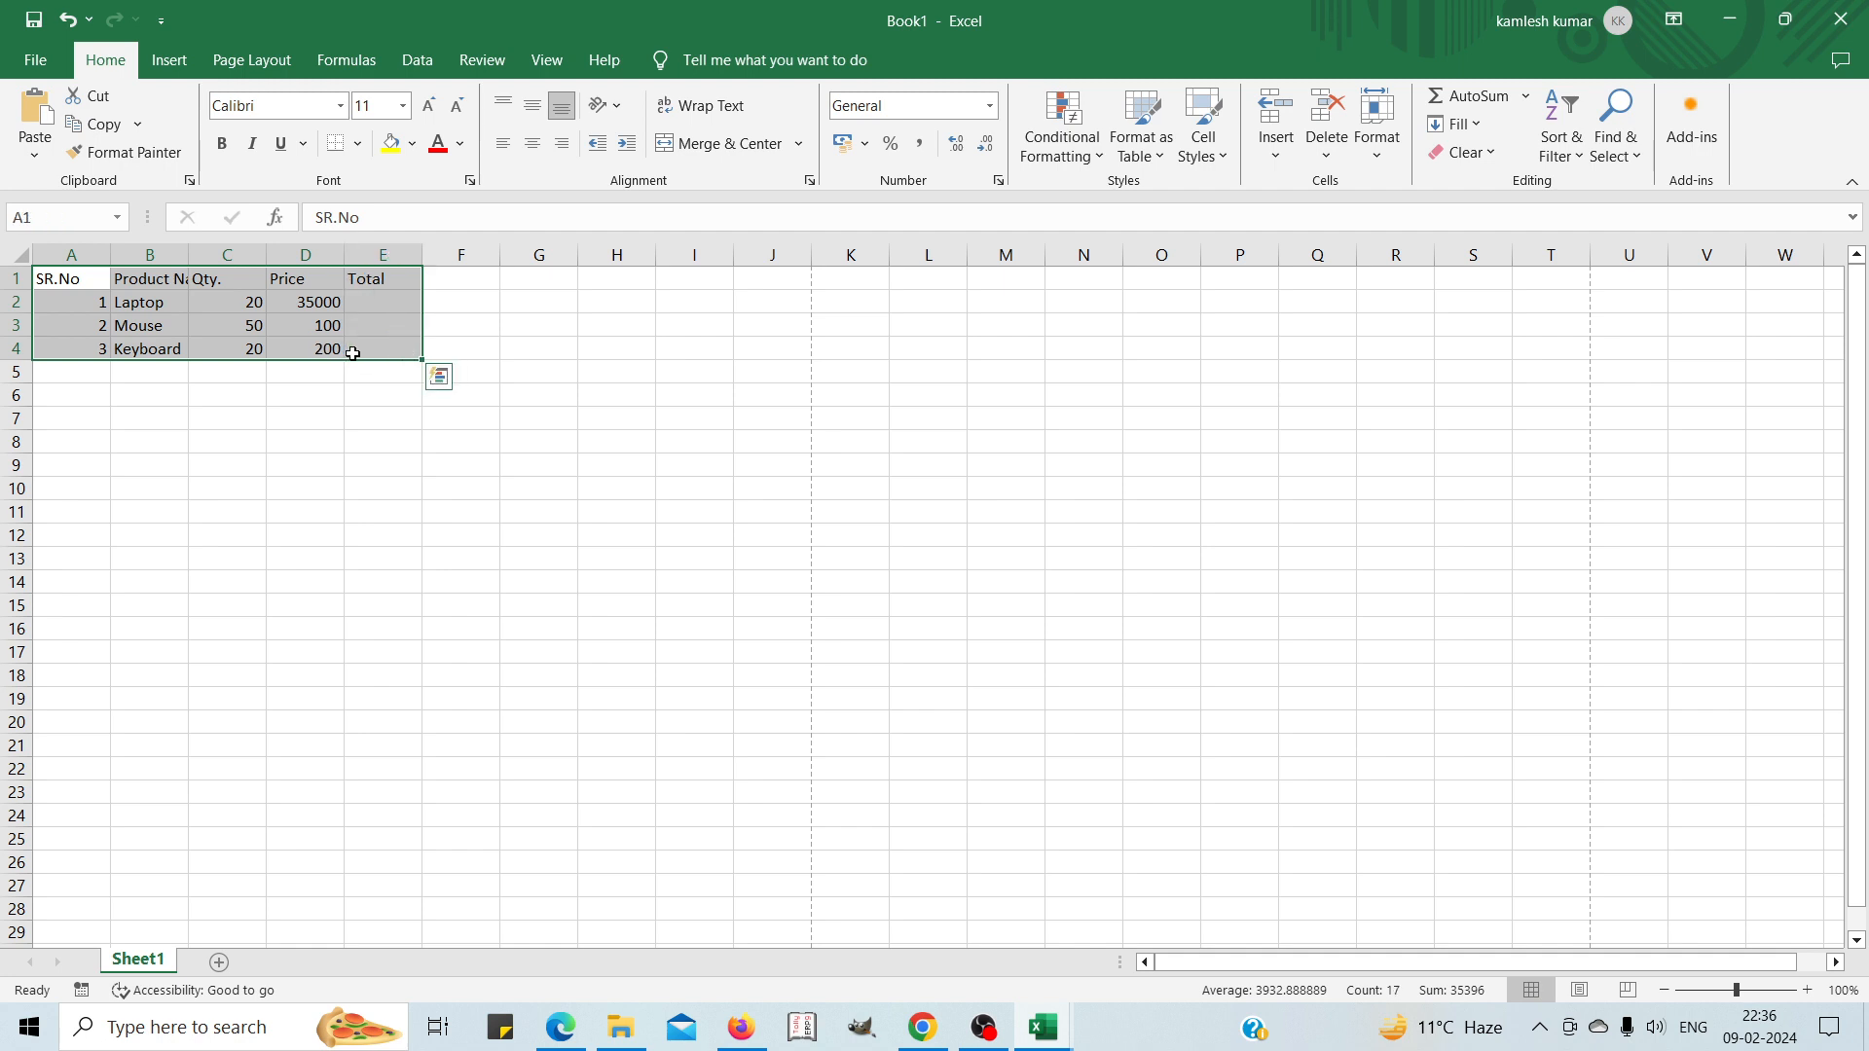
pyautogui.click(236, 467)
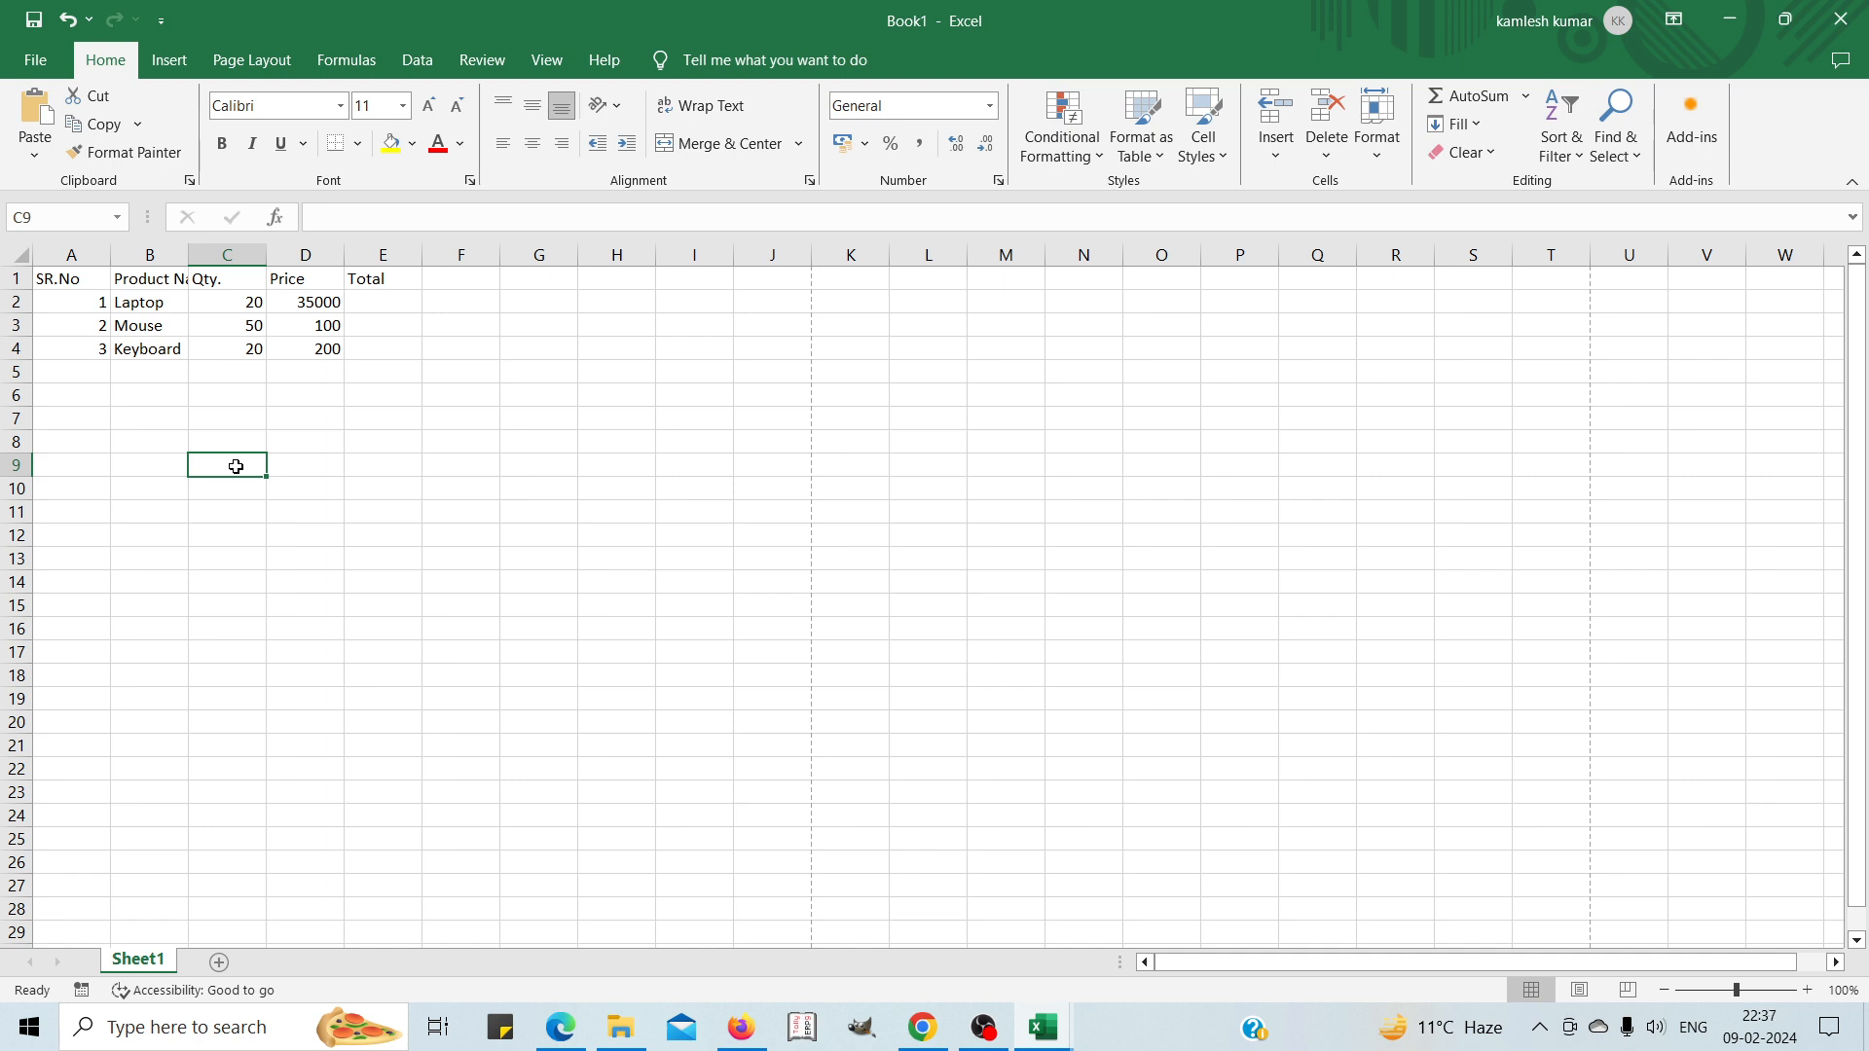
# Cut the whole product table A1:E4 and paste it starting at cell G1.
pyautogui.click(73, 279)
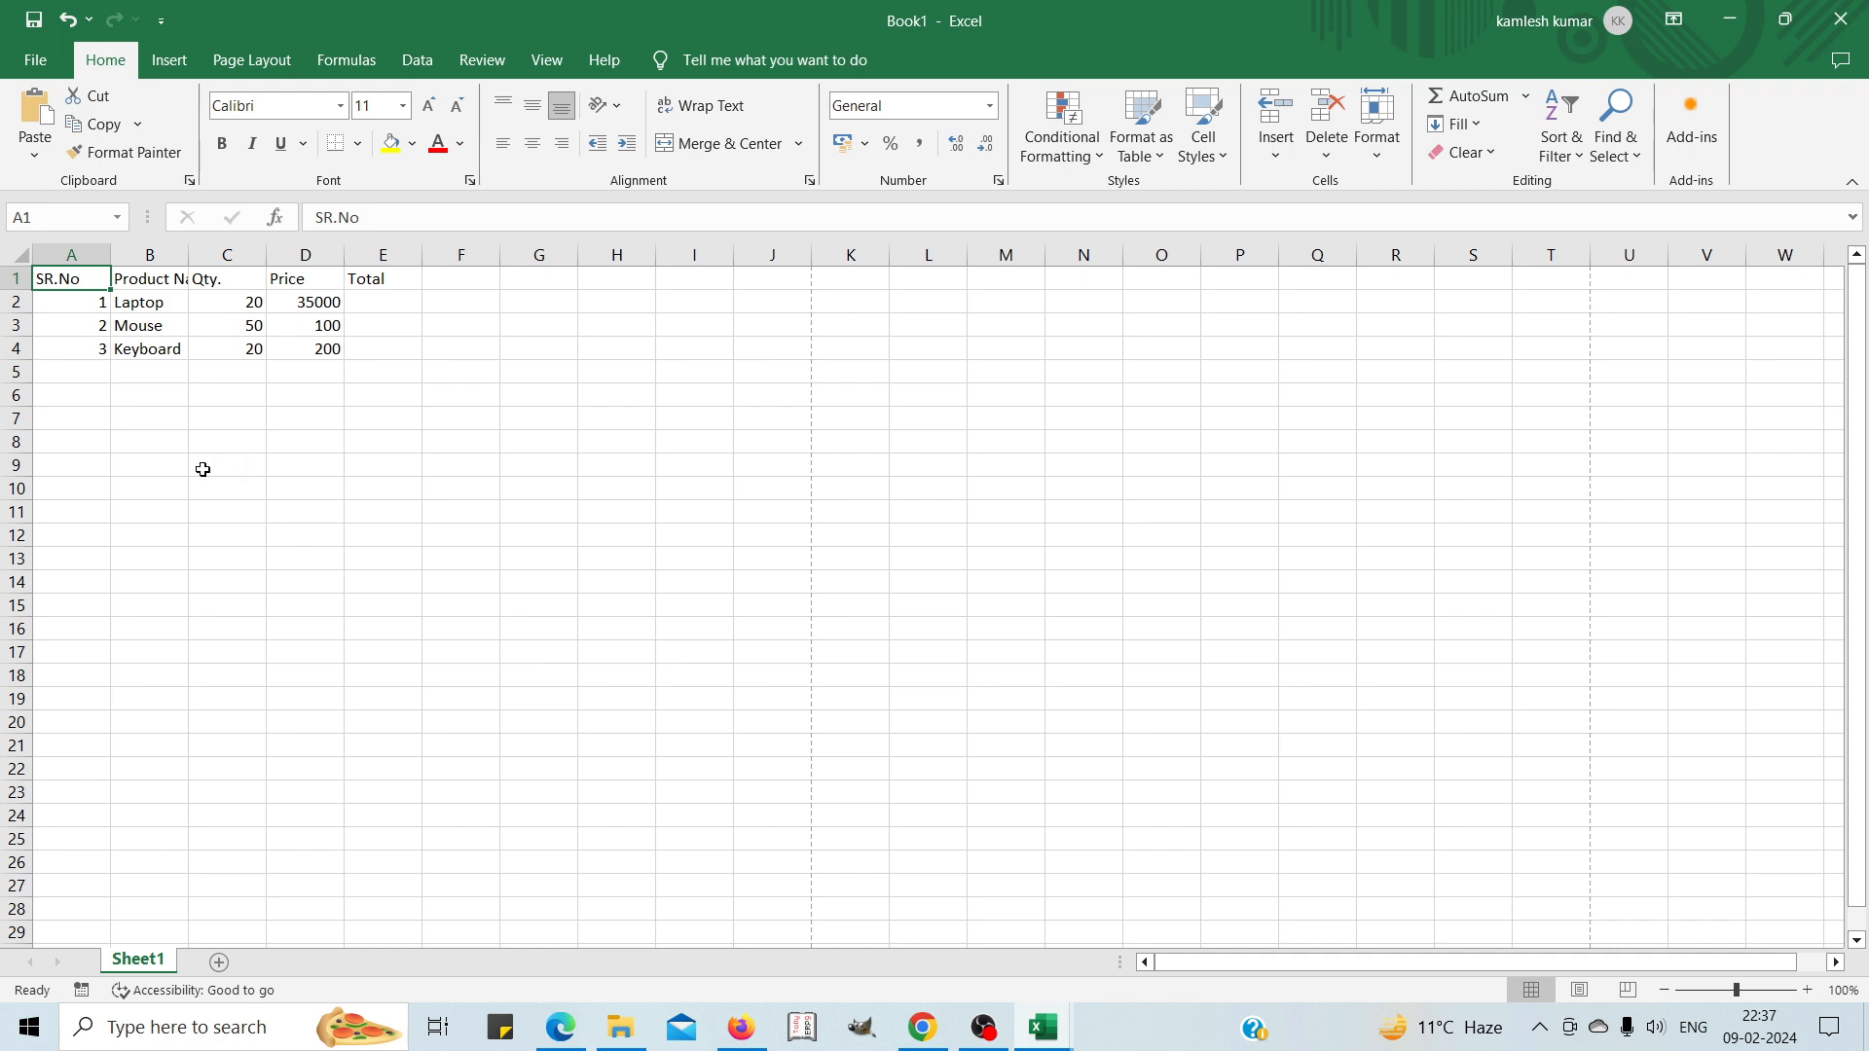
pyautogui.click(173, 347)
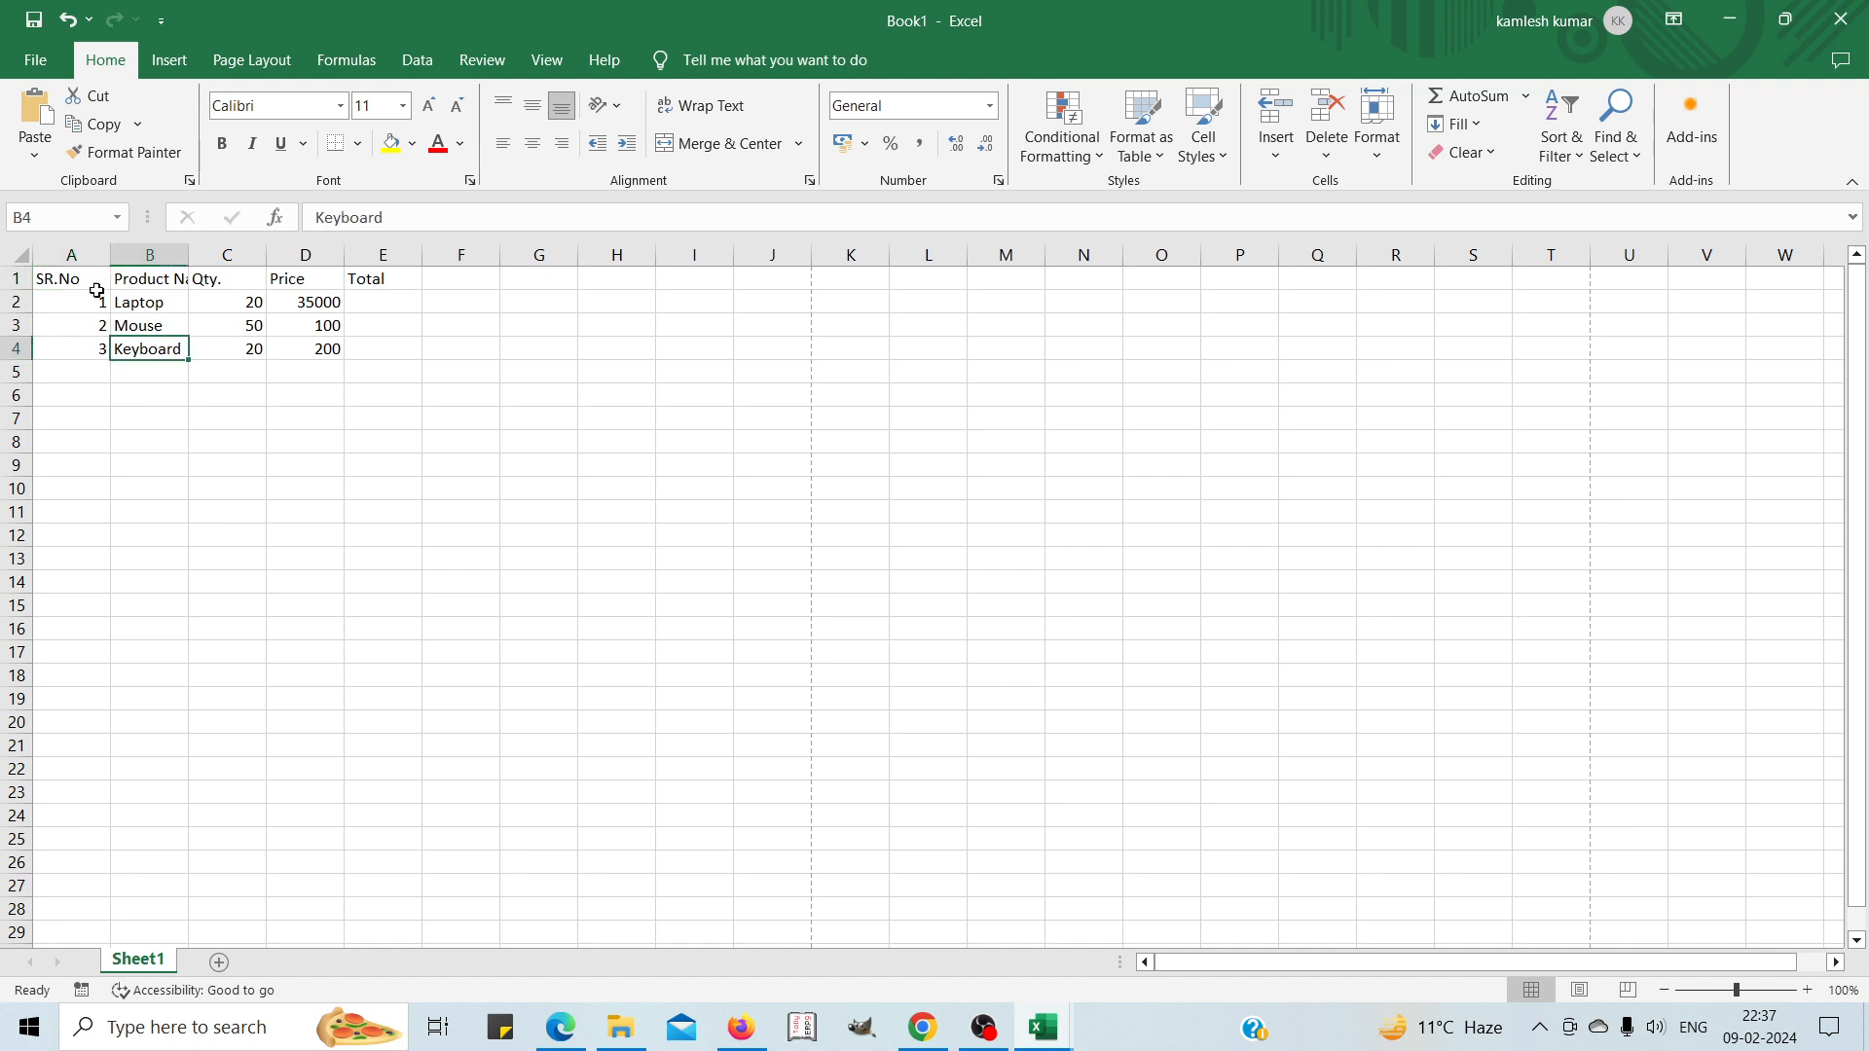
pyautogui.click(58, 279)
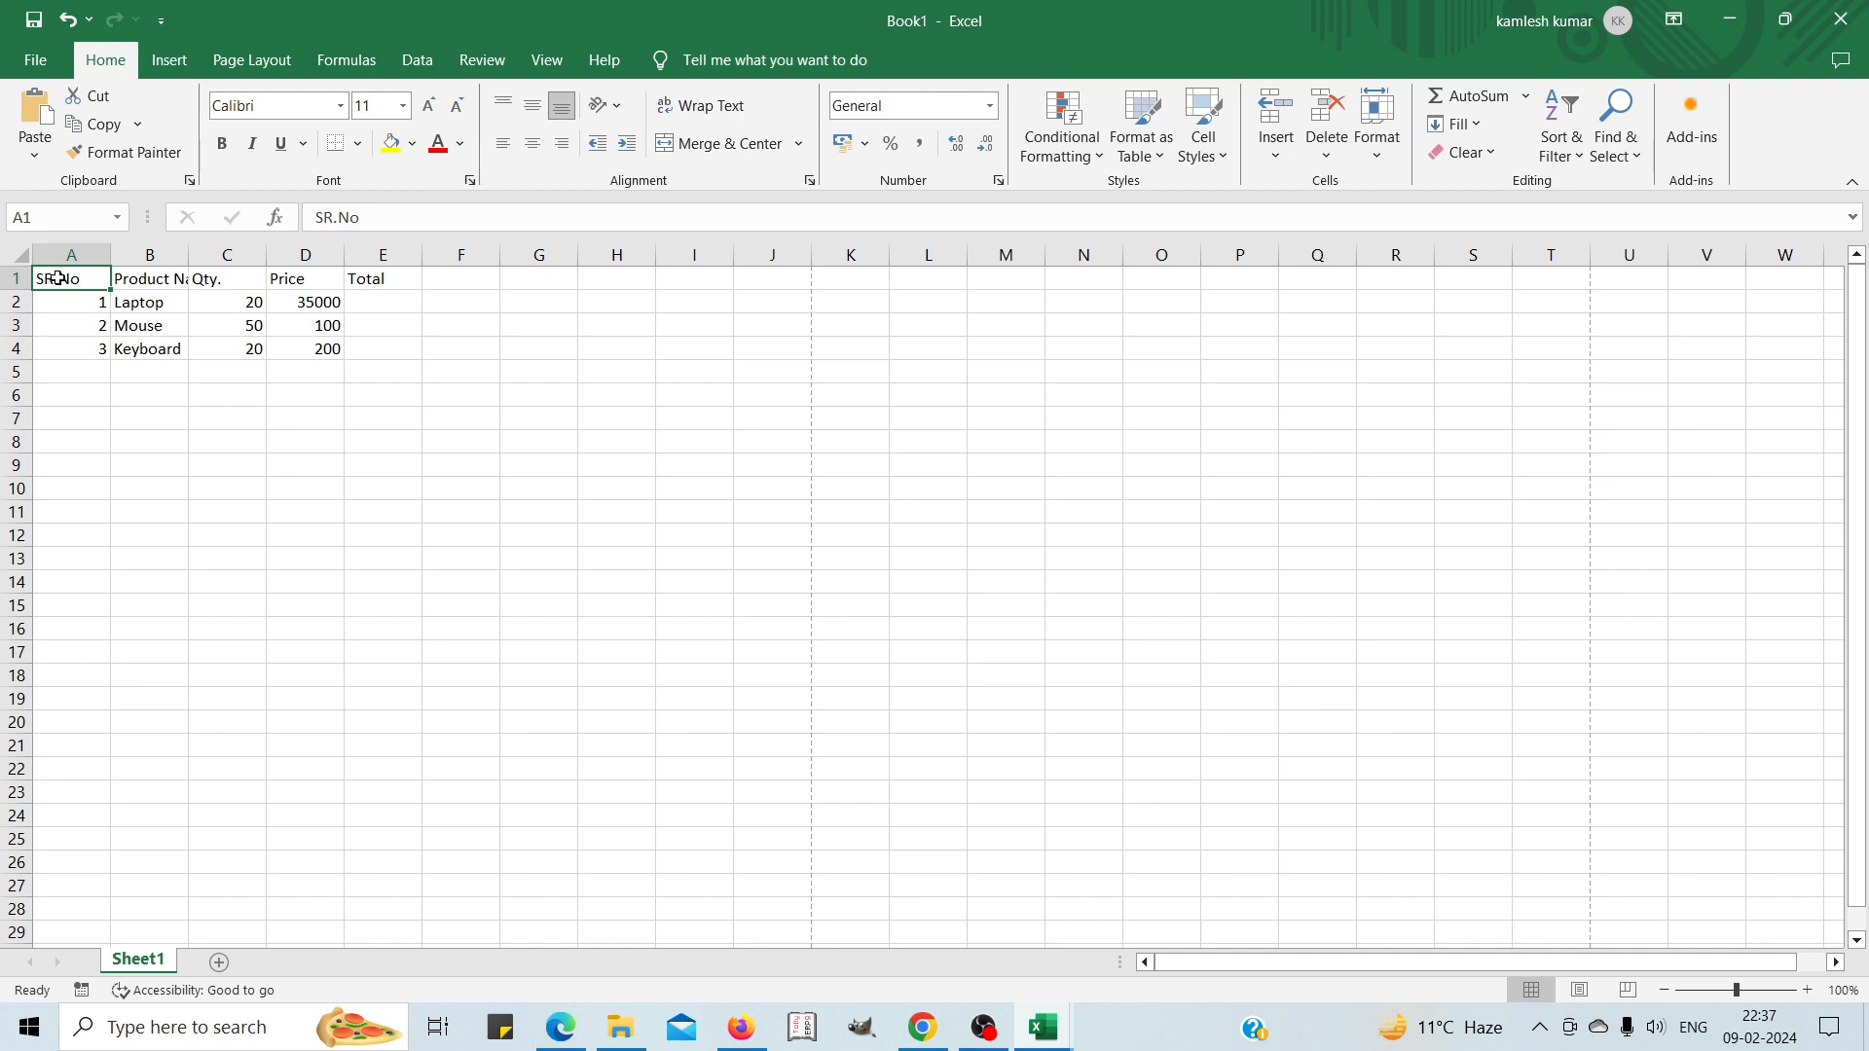
pyautogui.hotkey('shift', 'Right')
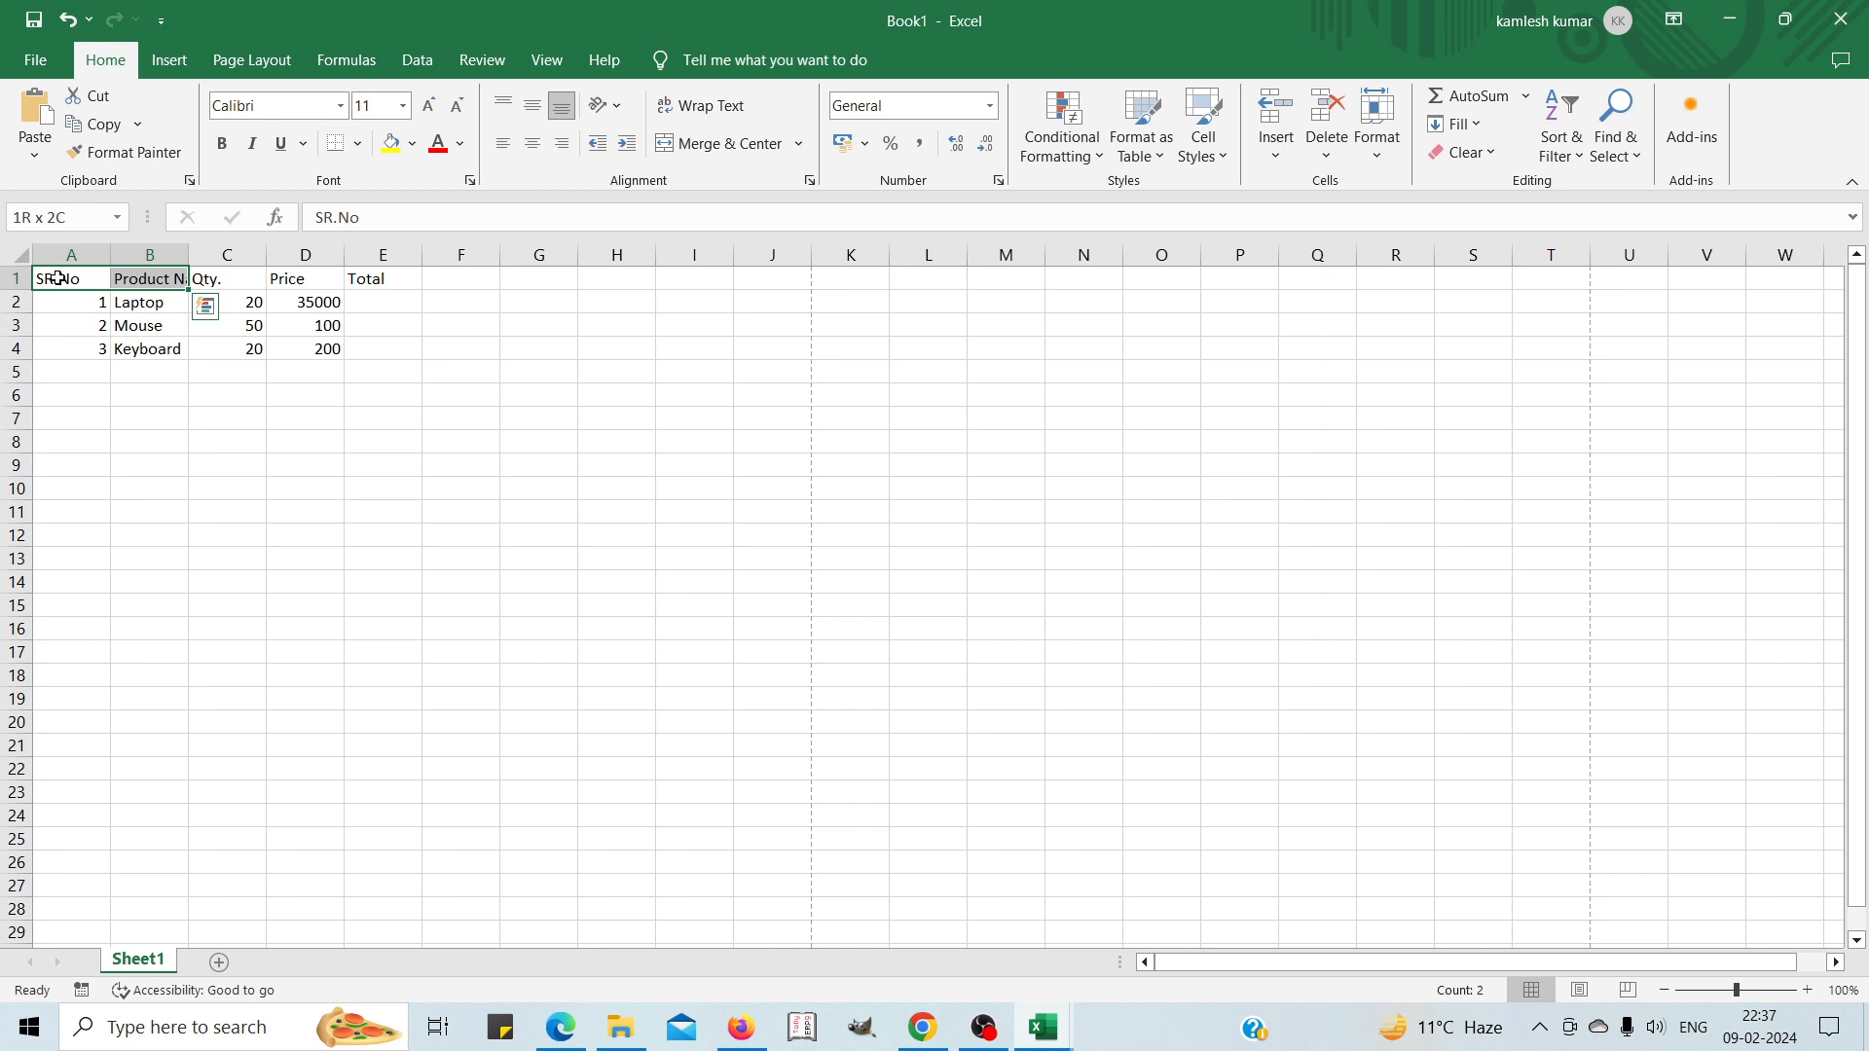
pyautogui.hotkey('shift', 'Right')
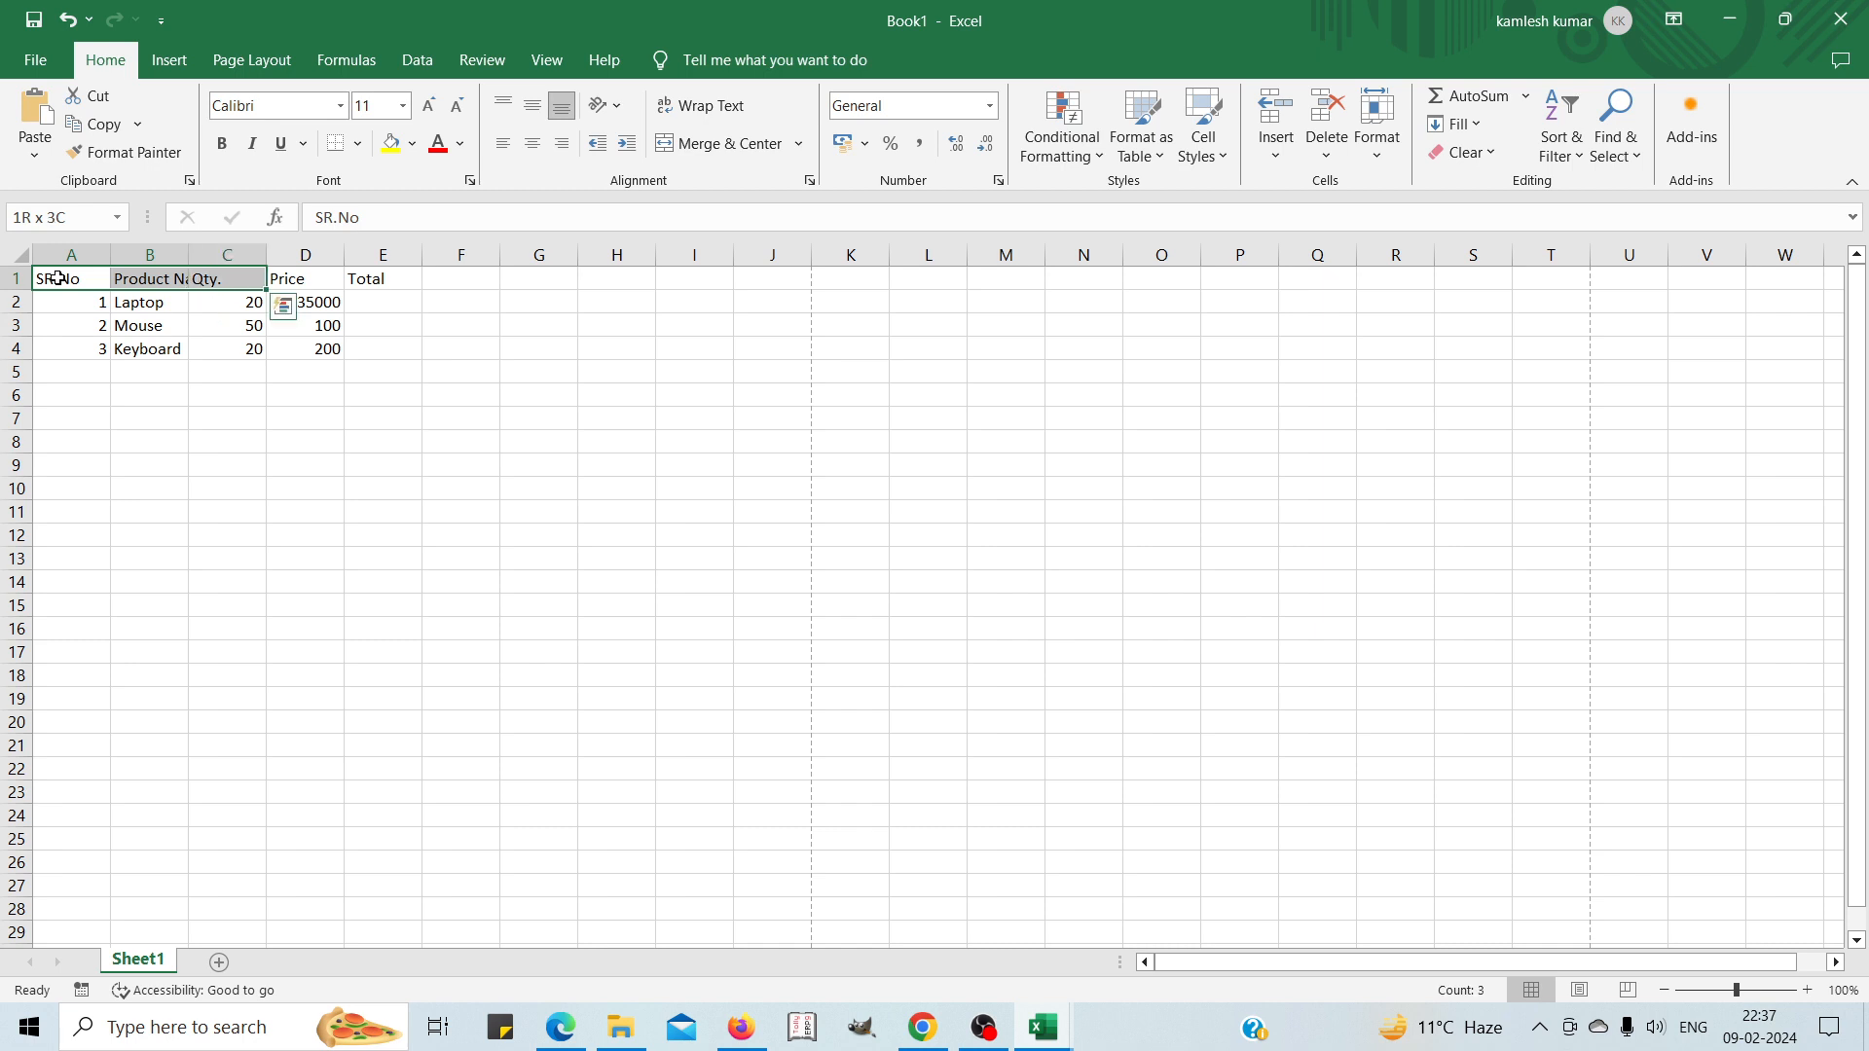
pyautogui.hotkey('shift', 'Right')
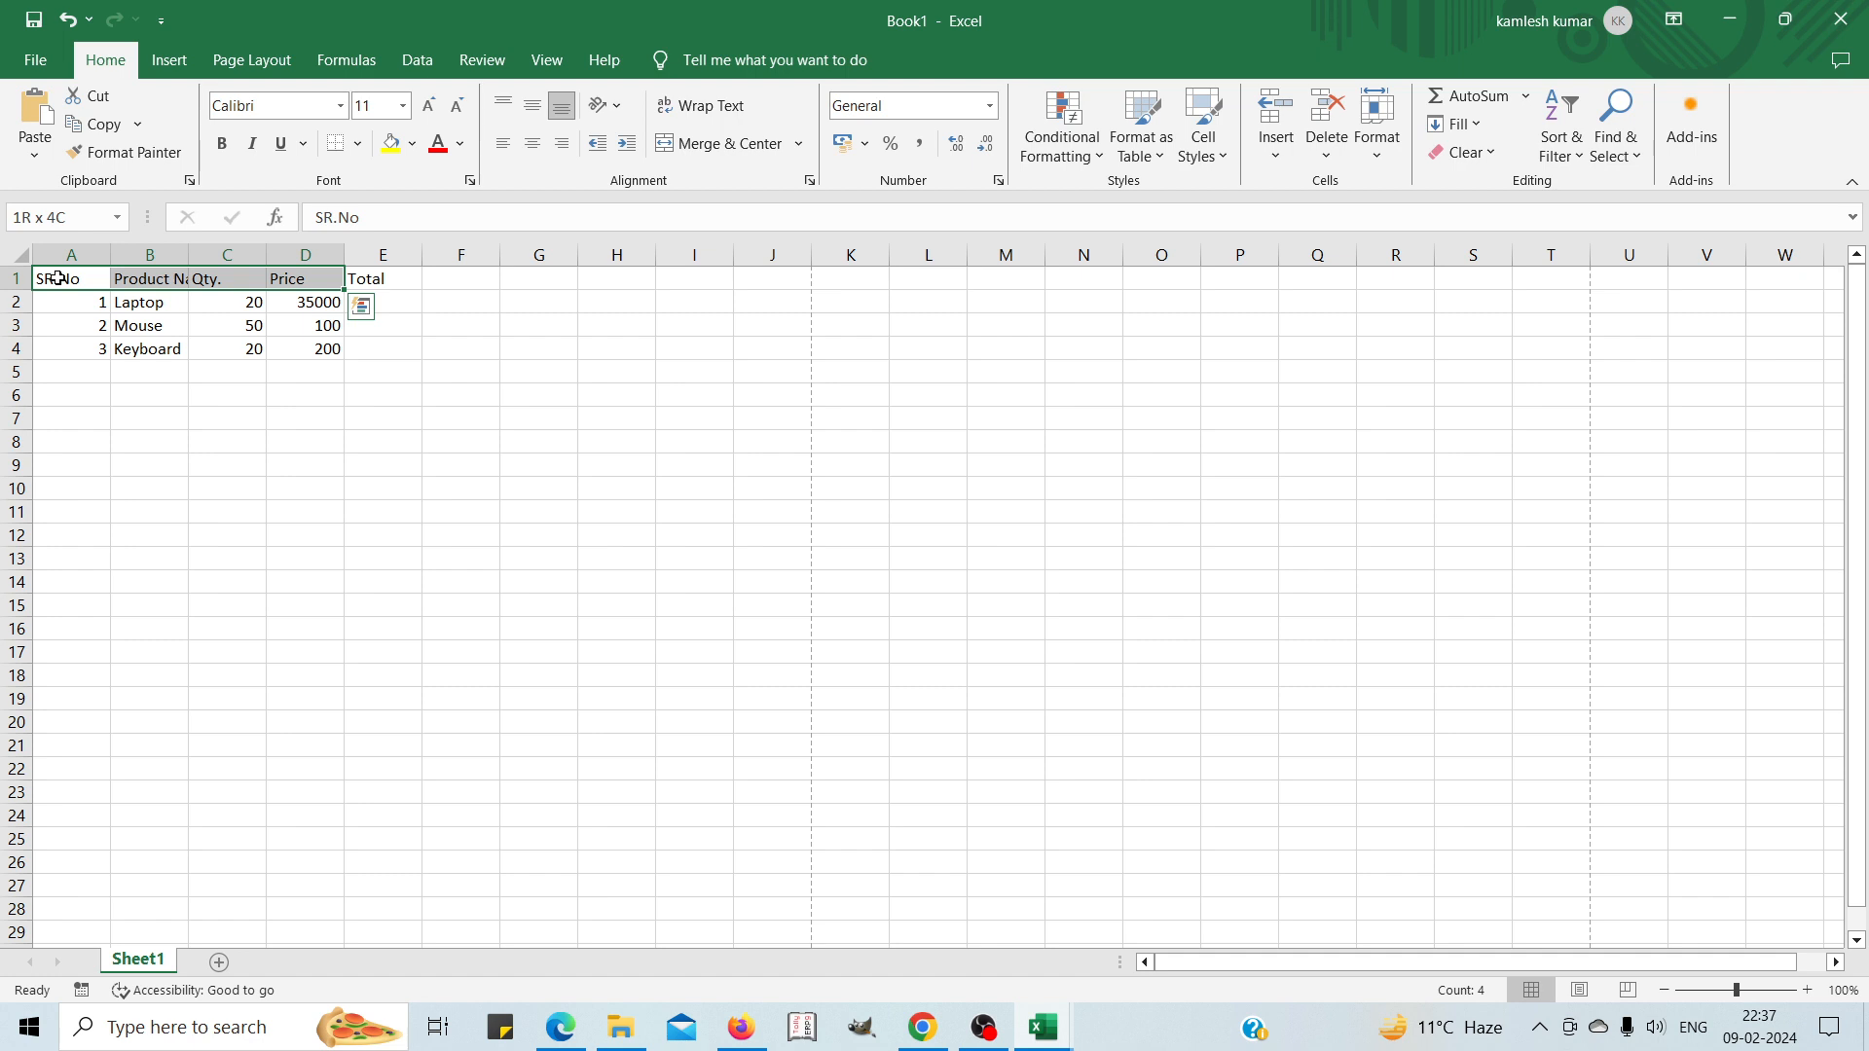
pyautogui.hotkey('shift', 'Right')
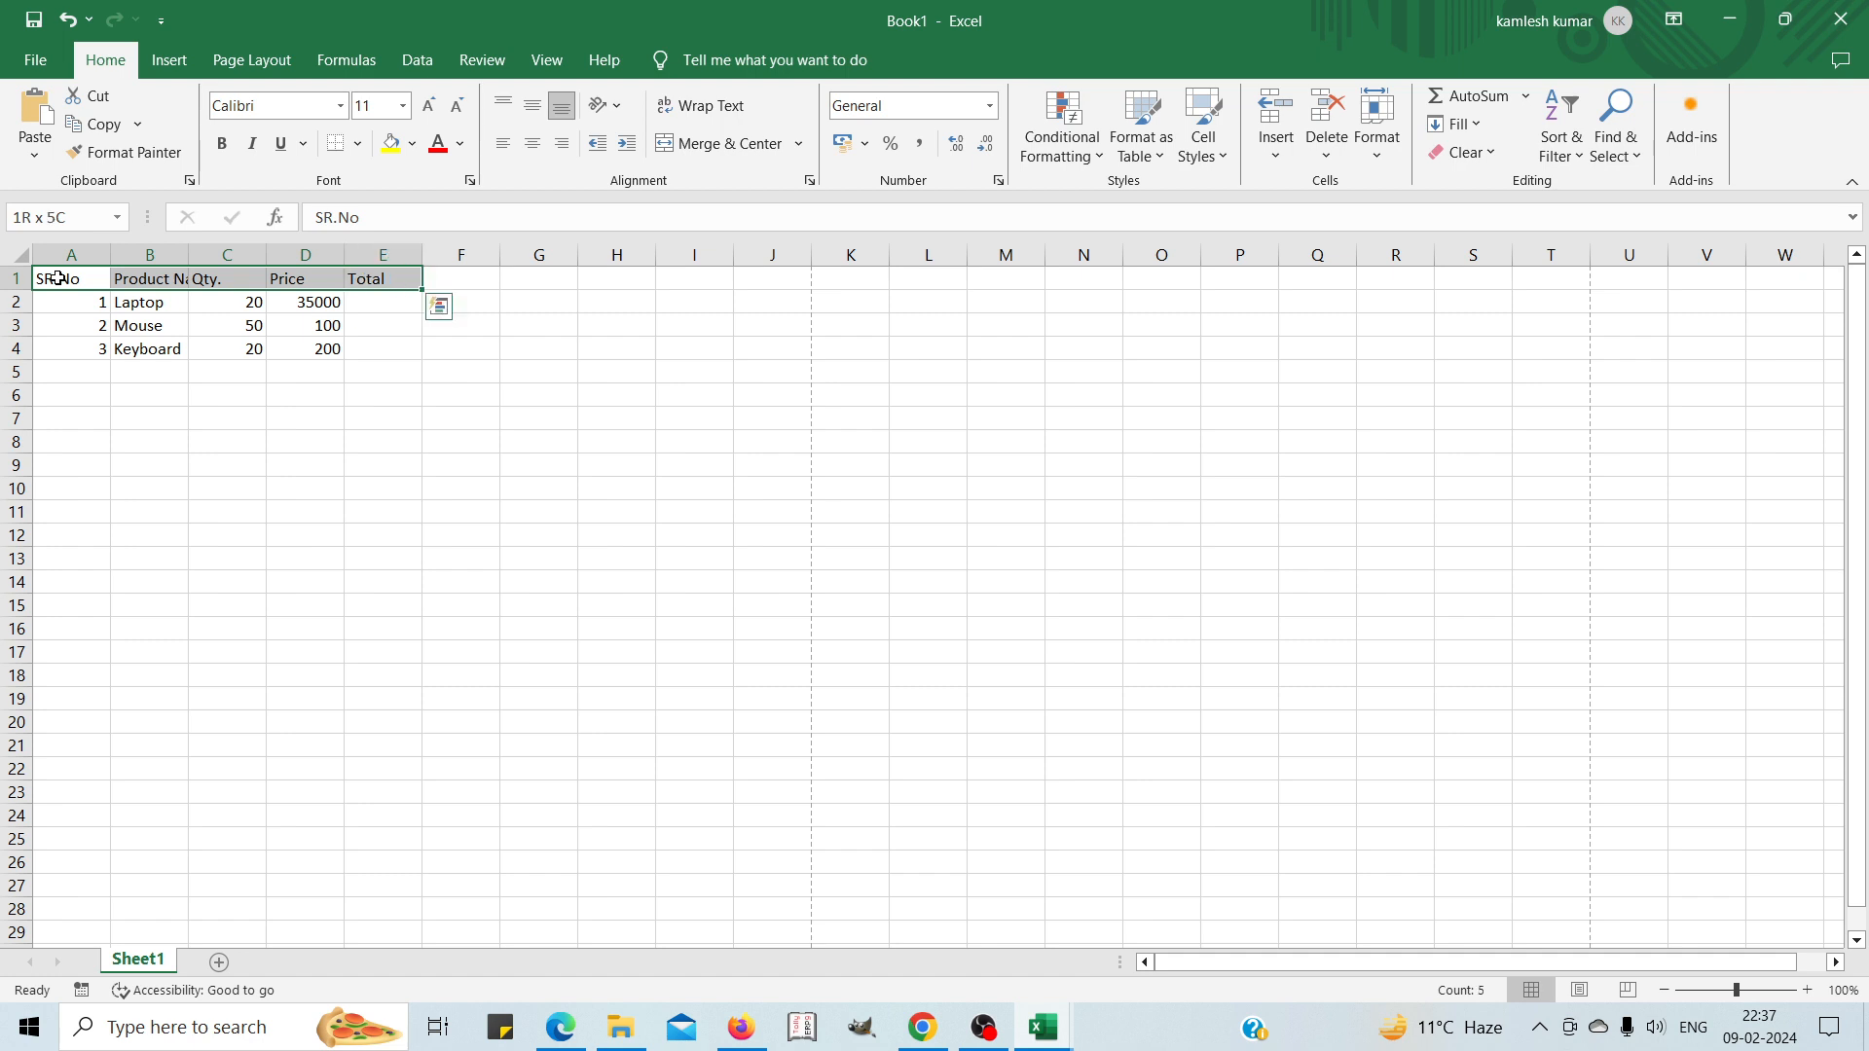
pyautogui.hotkey('shift', 'Down')
pyautogui.hotkey('shift', 'Down')
pyautogui.hotkey('shift', 'Down')
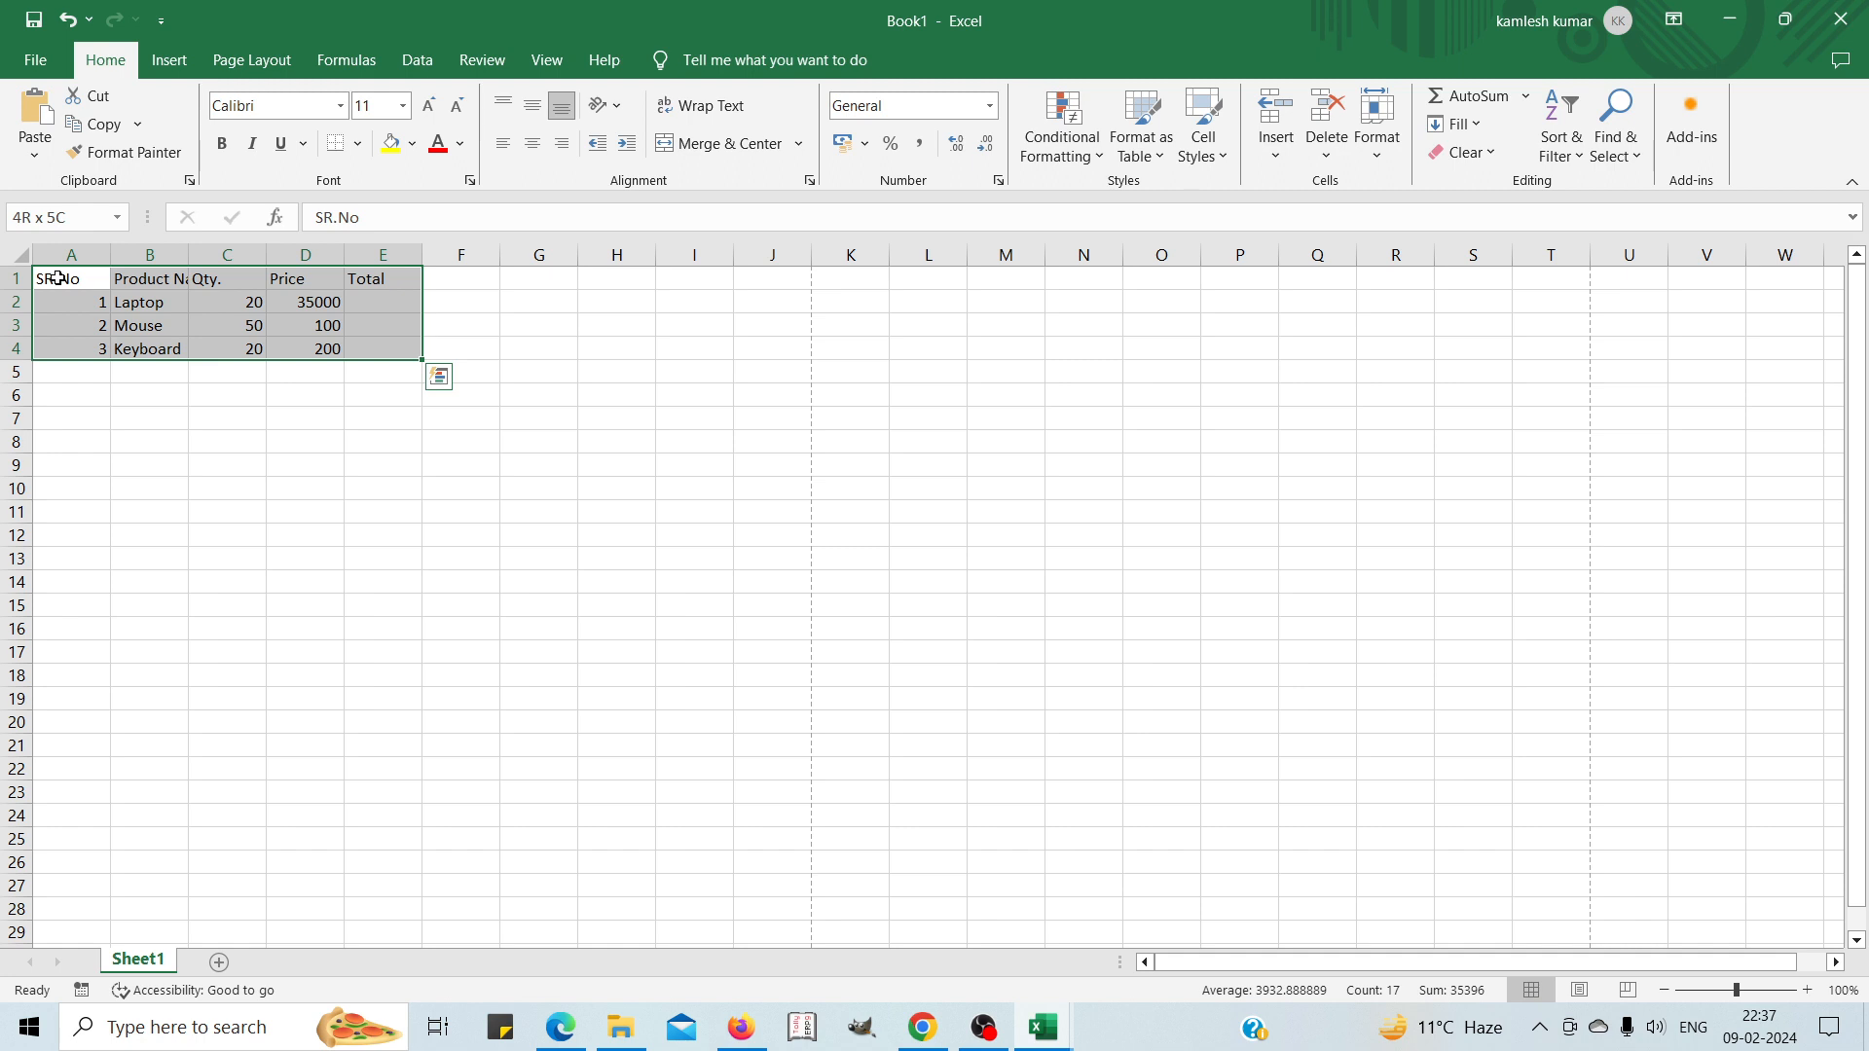
pyautogui.click(97, 95)
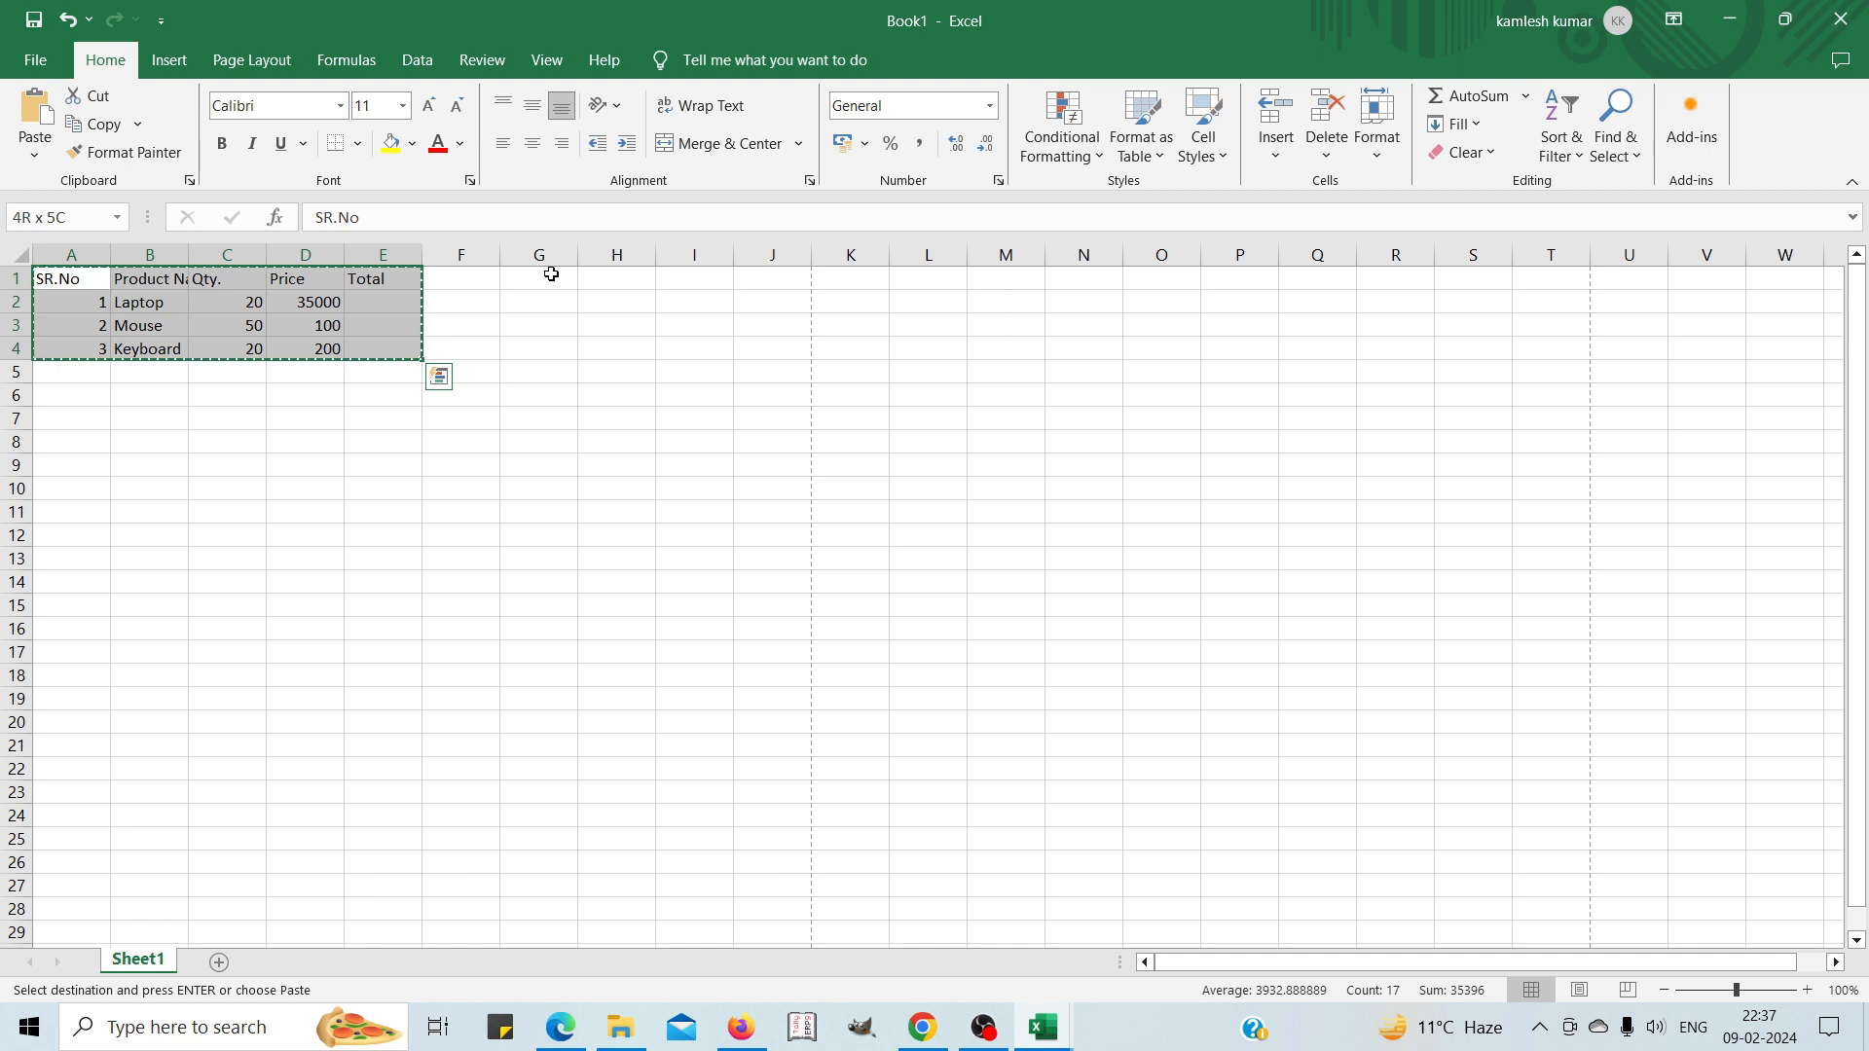
pyautogui.click(551, 274)
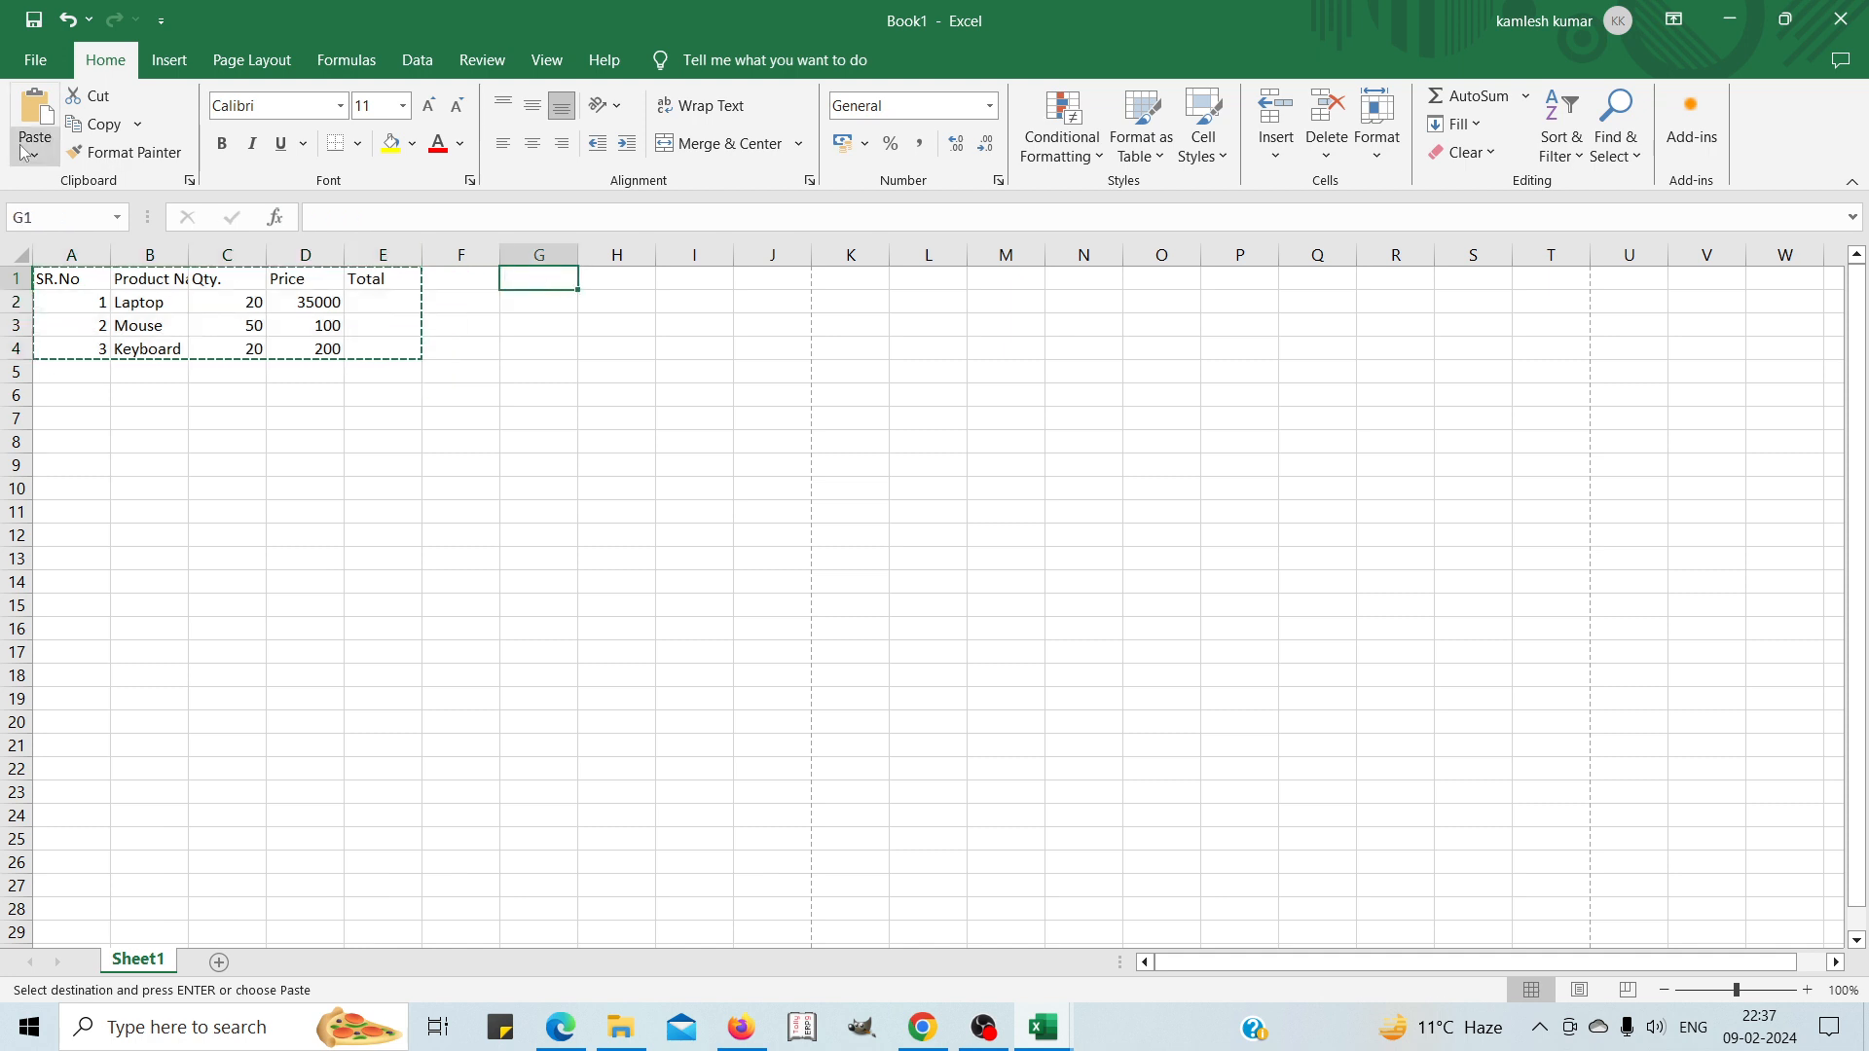
pyautogui.click(37, 115)
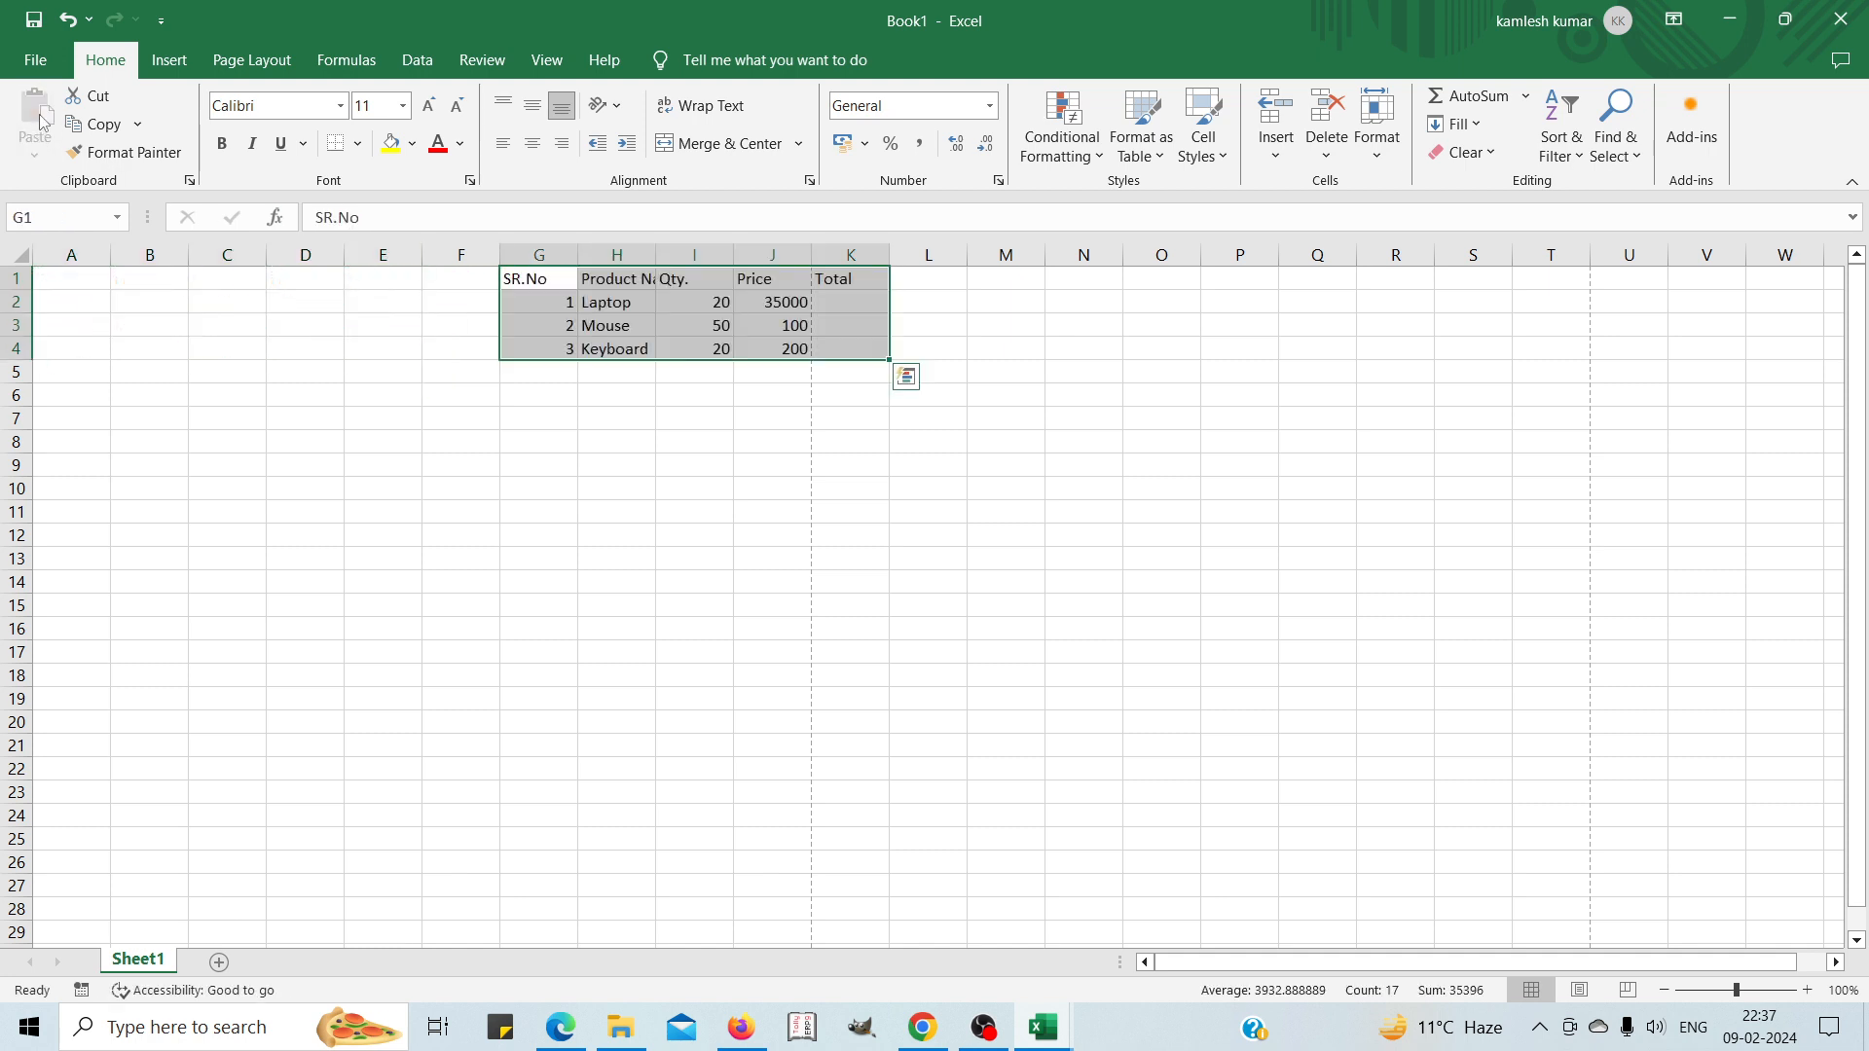
# Undo the move of the product table, cancel the pending cut, and clear the selection by selecting E9.
pyautogui.click(75, 288)
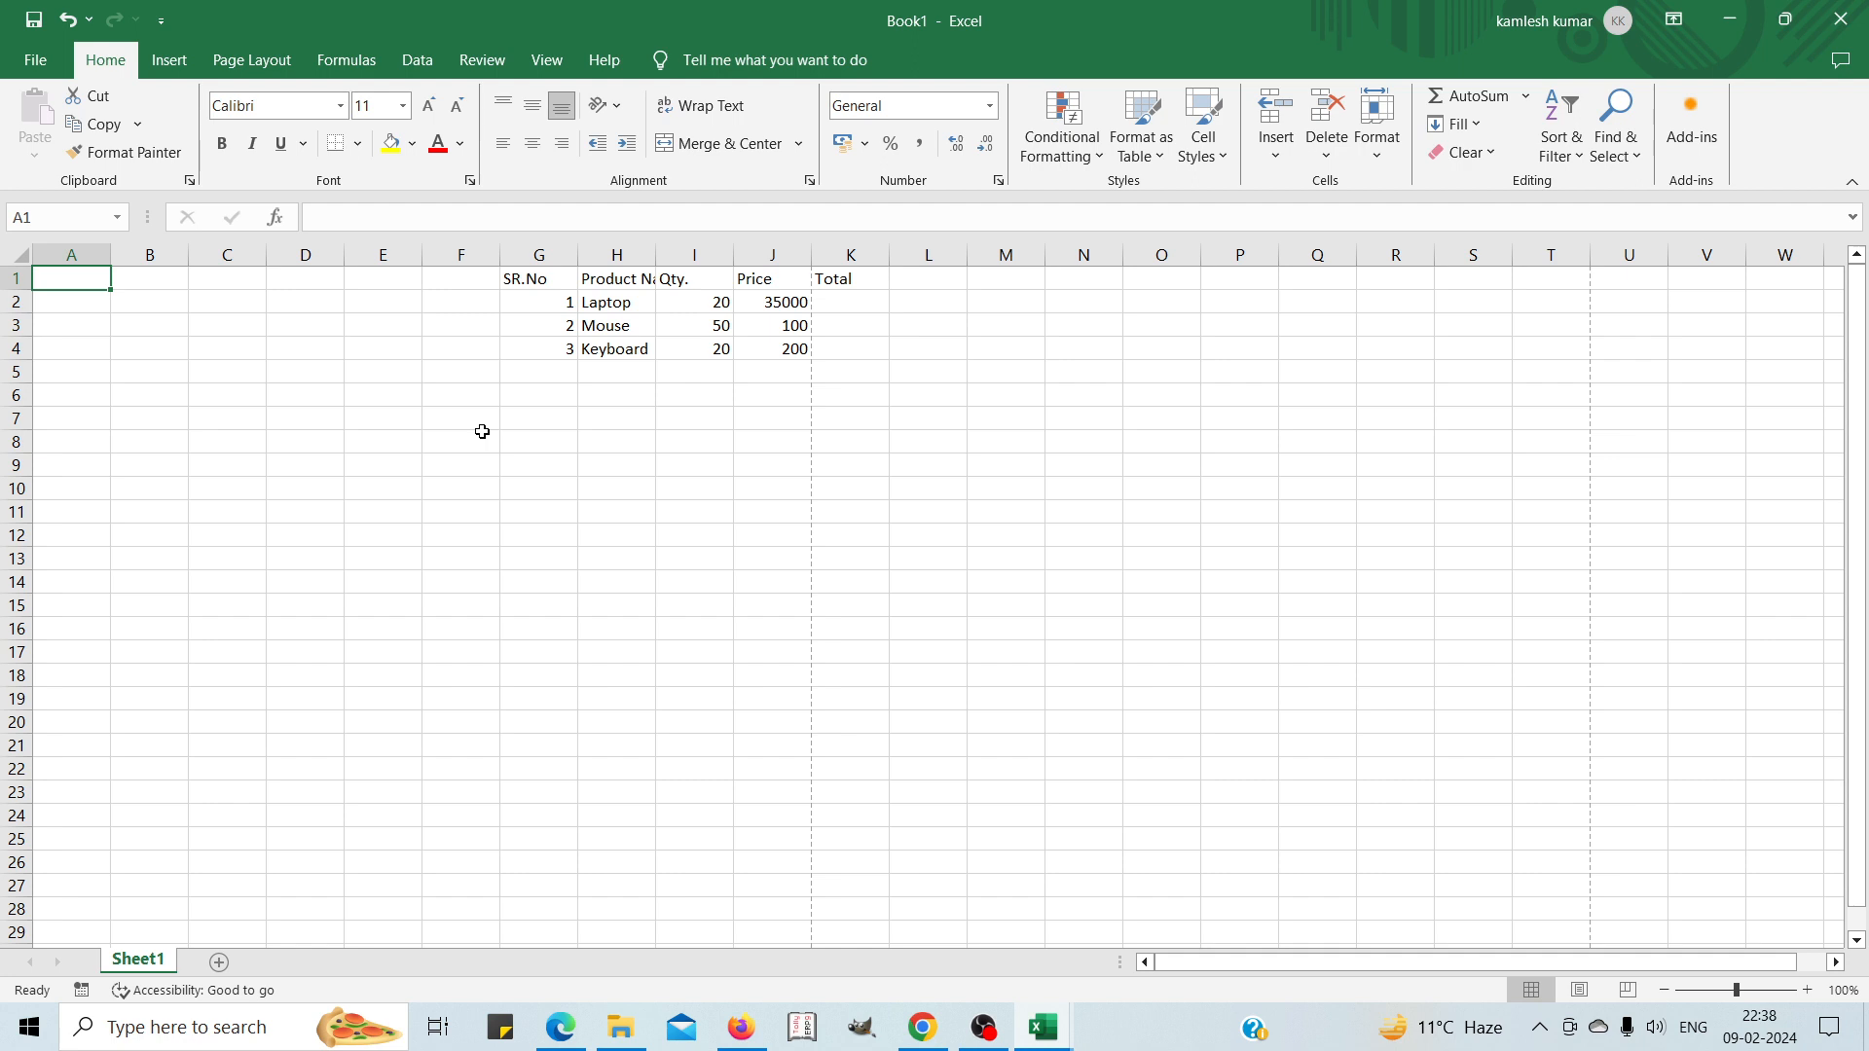
pyautogui.hotkey('ctrl', 'z')
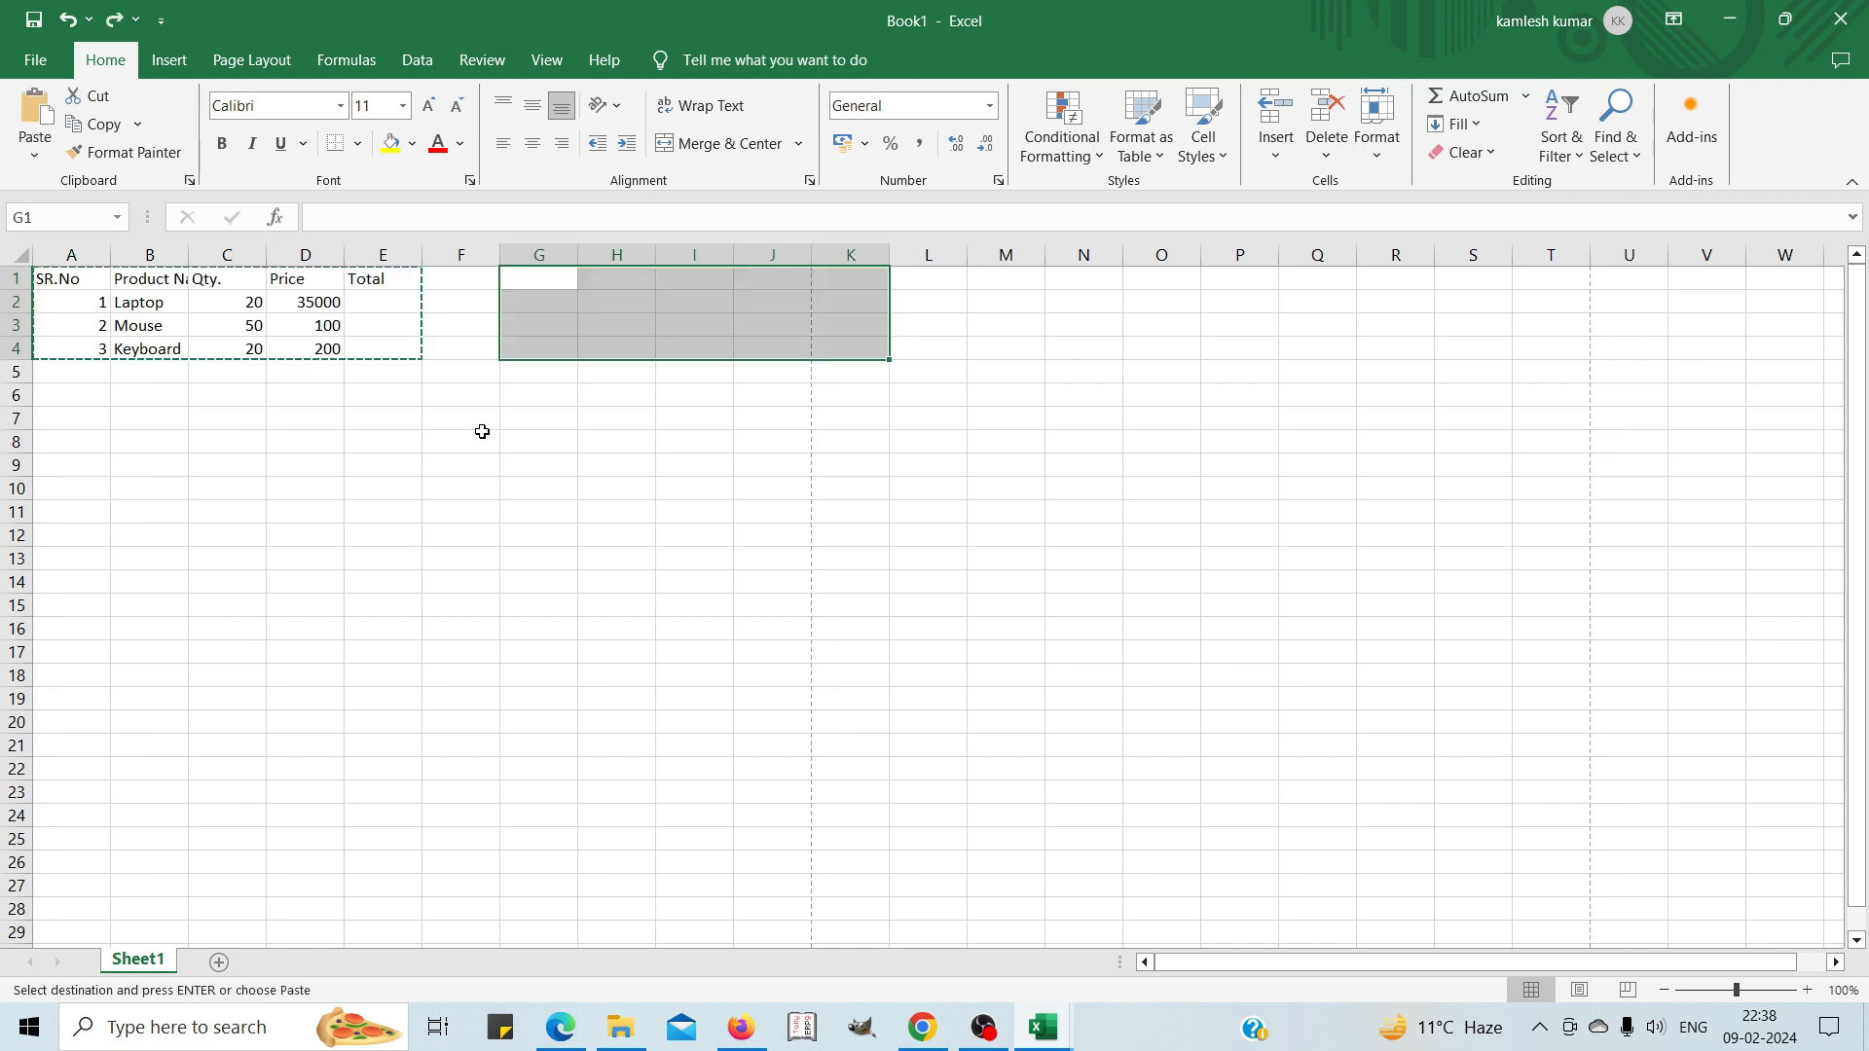
pyautogui.press('Escape')
pyautogui.click(392, 457)
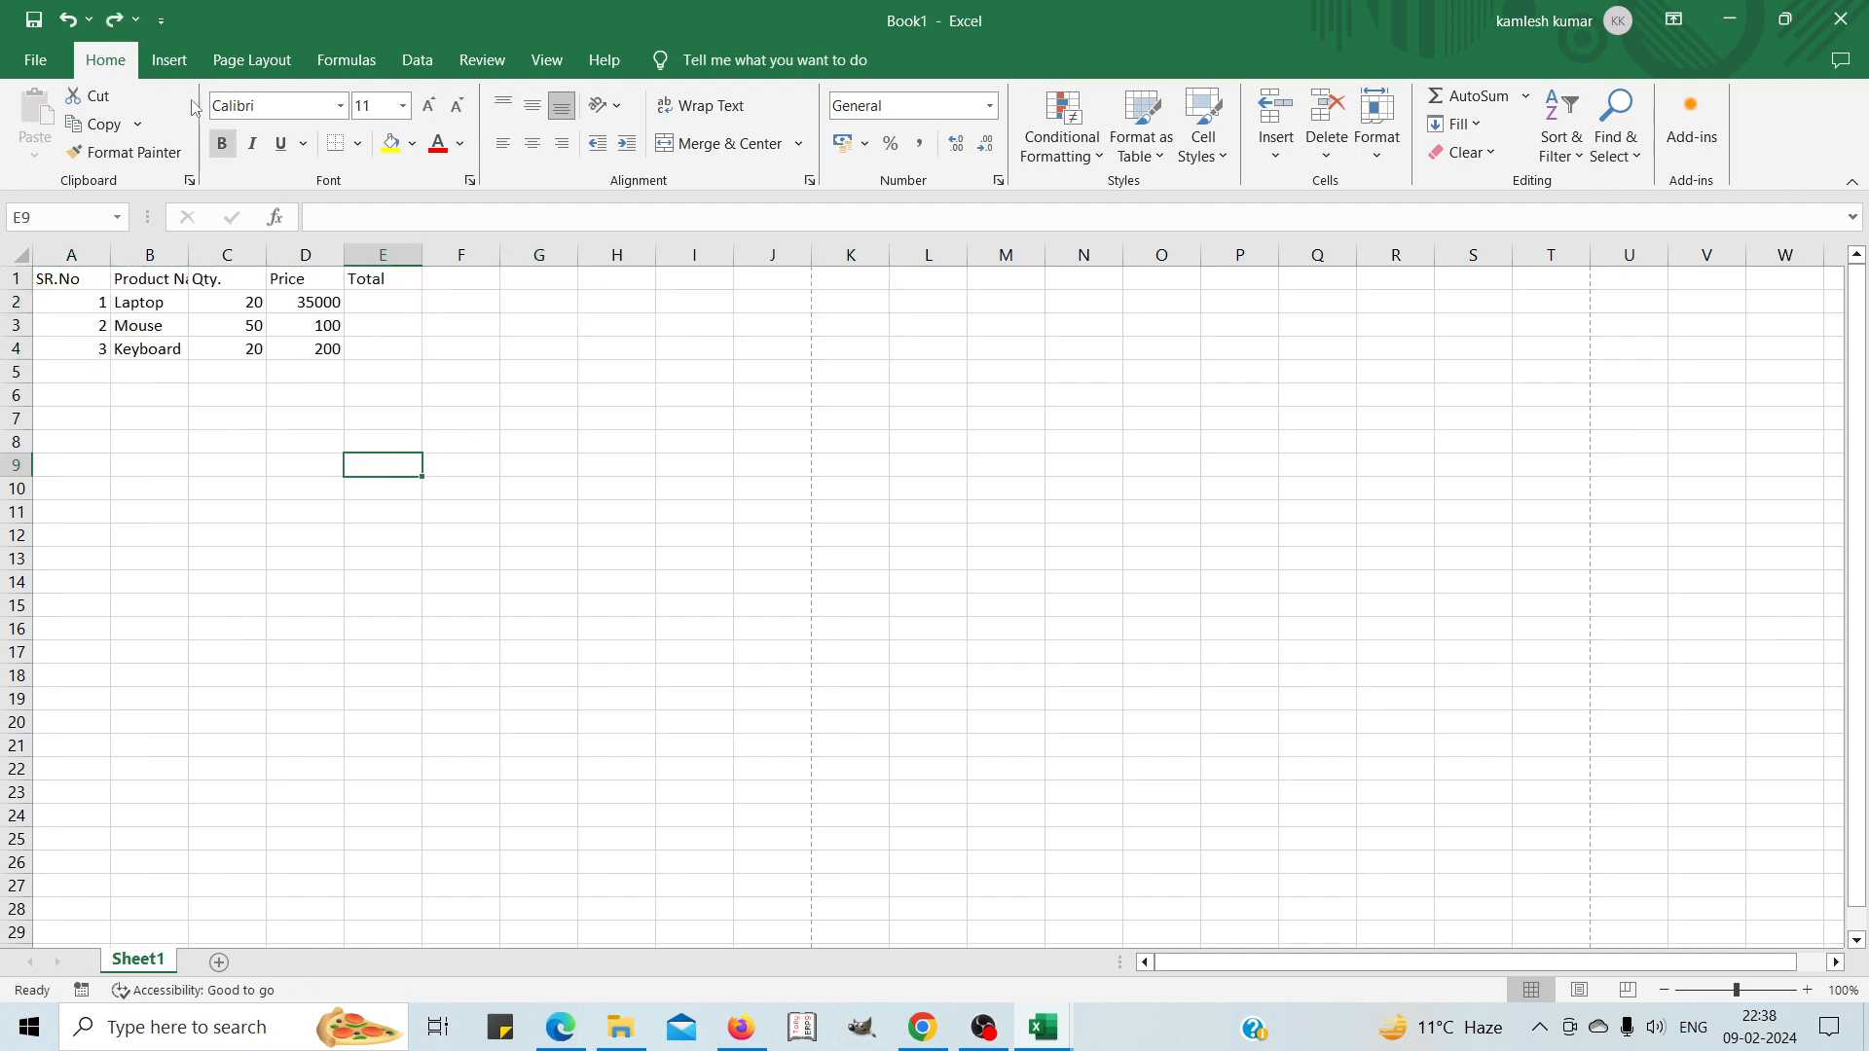
# Copy the product table A1:E4 and paste the copy starting at cell G1.
pyautogui.click(55, 280)
pyautogui.click(200, 397)
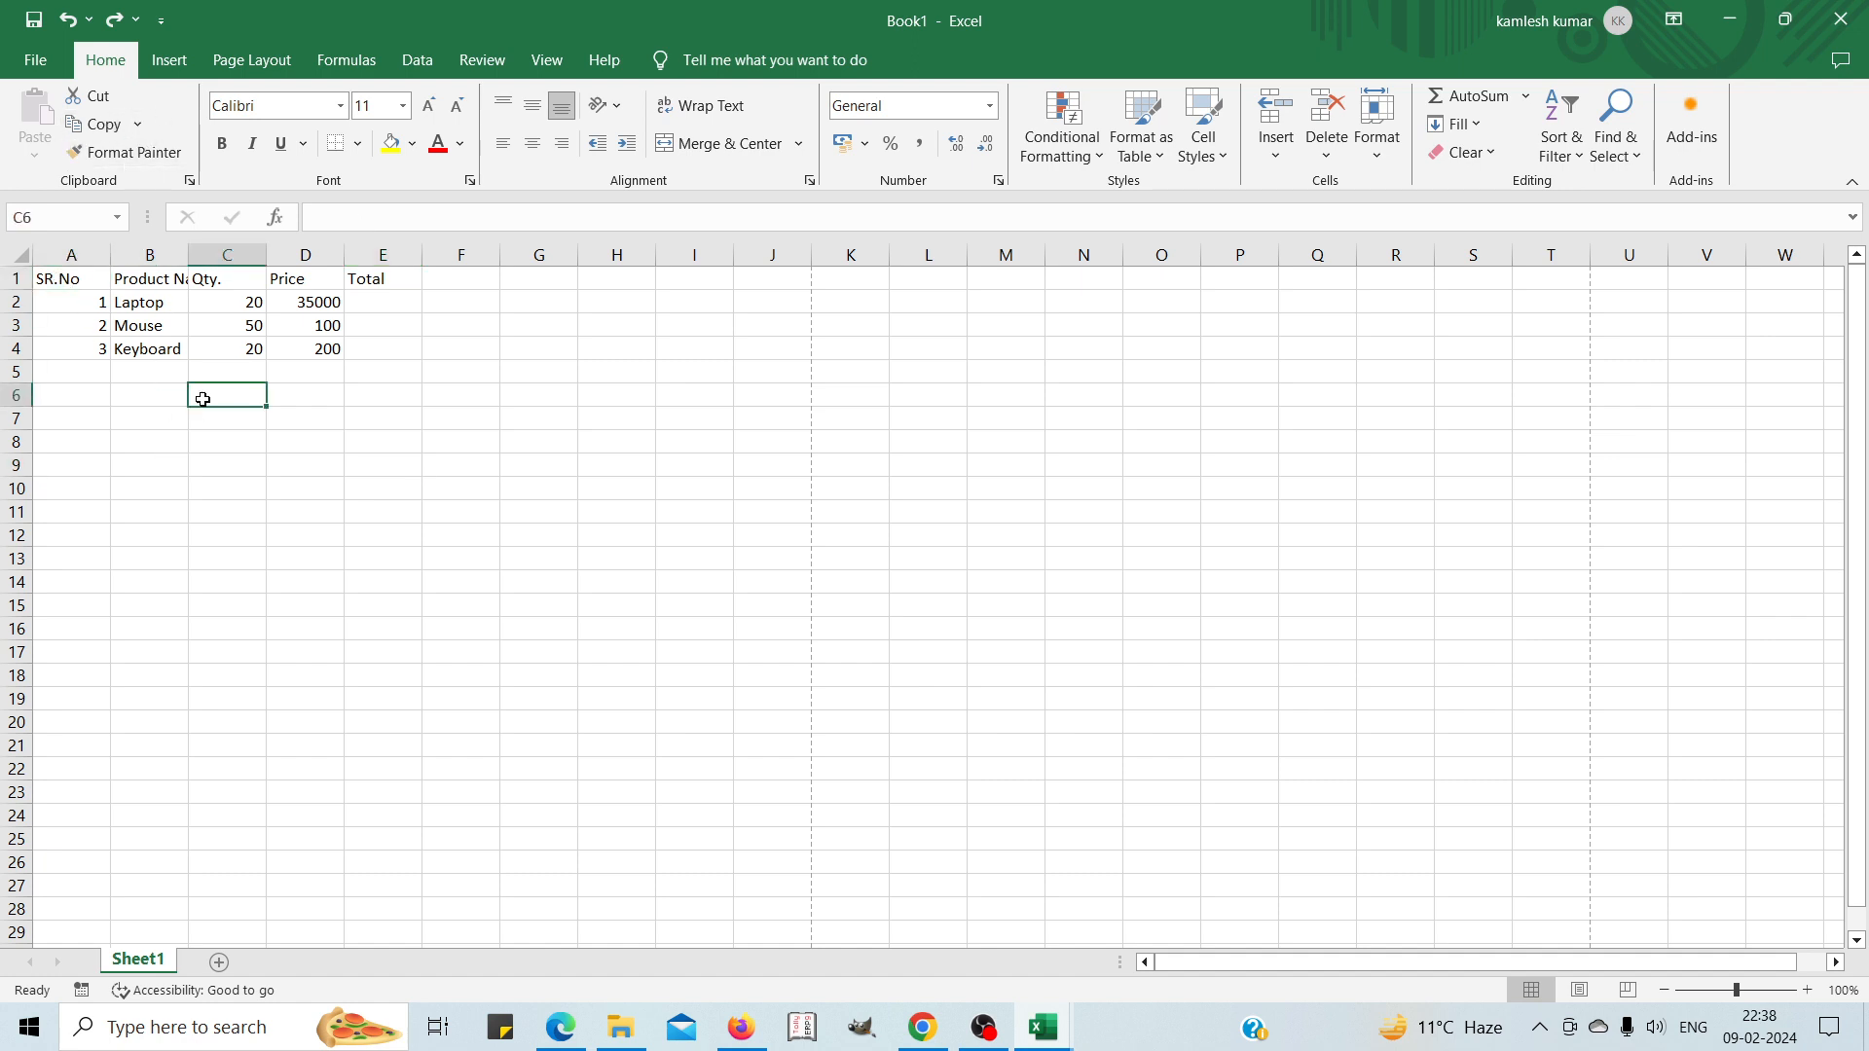
pyautogui.moveTo(46, 280); pyautogui.dragTo(383, 350)
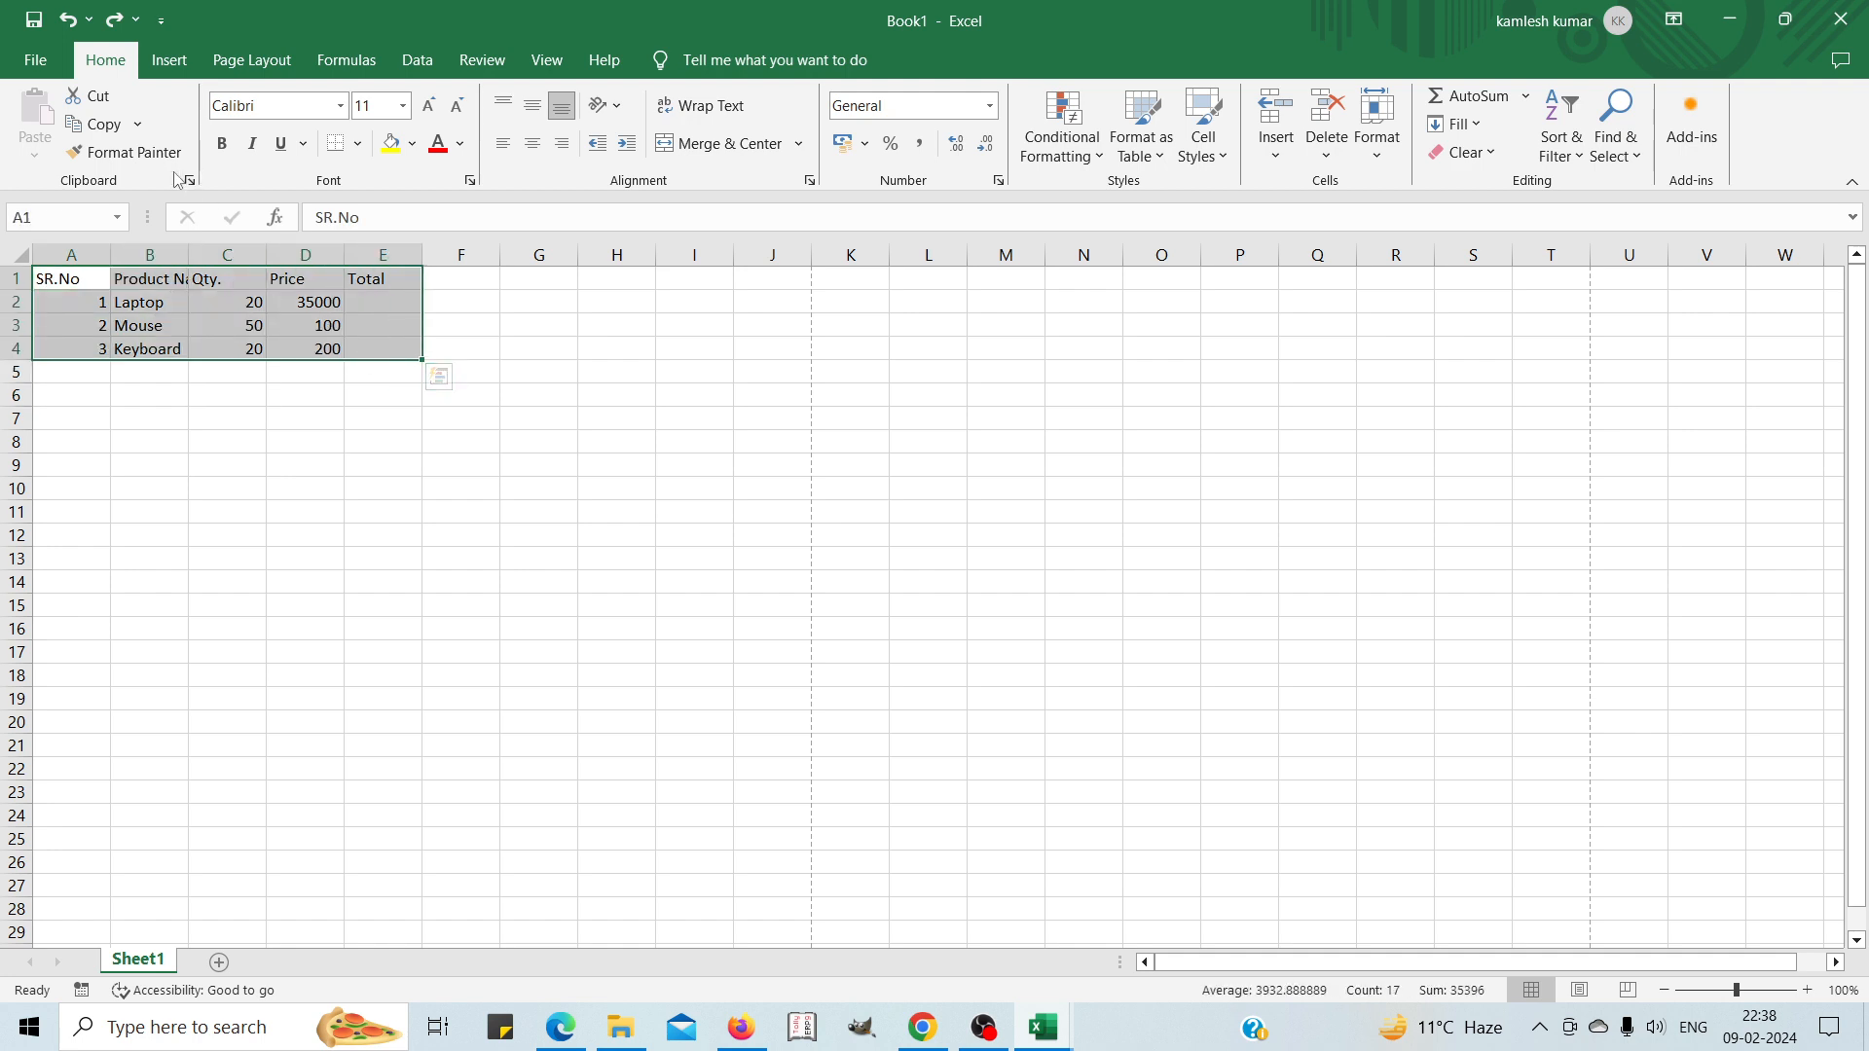
pyautogui.click(117, 128)
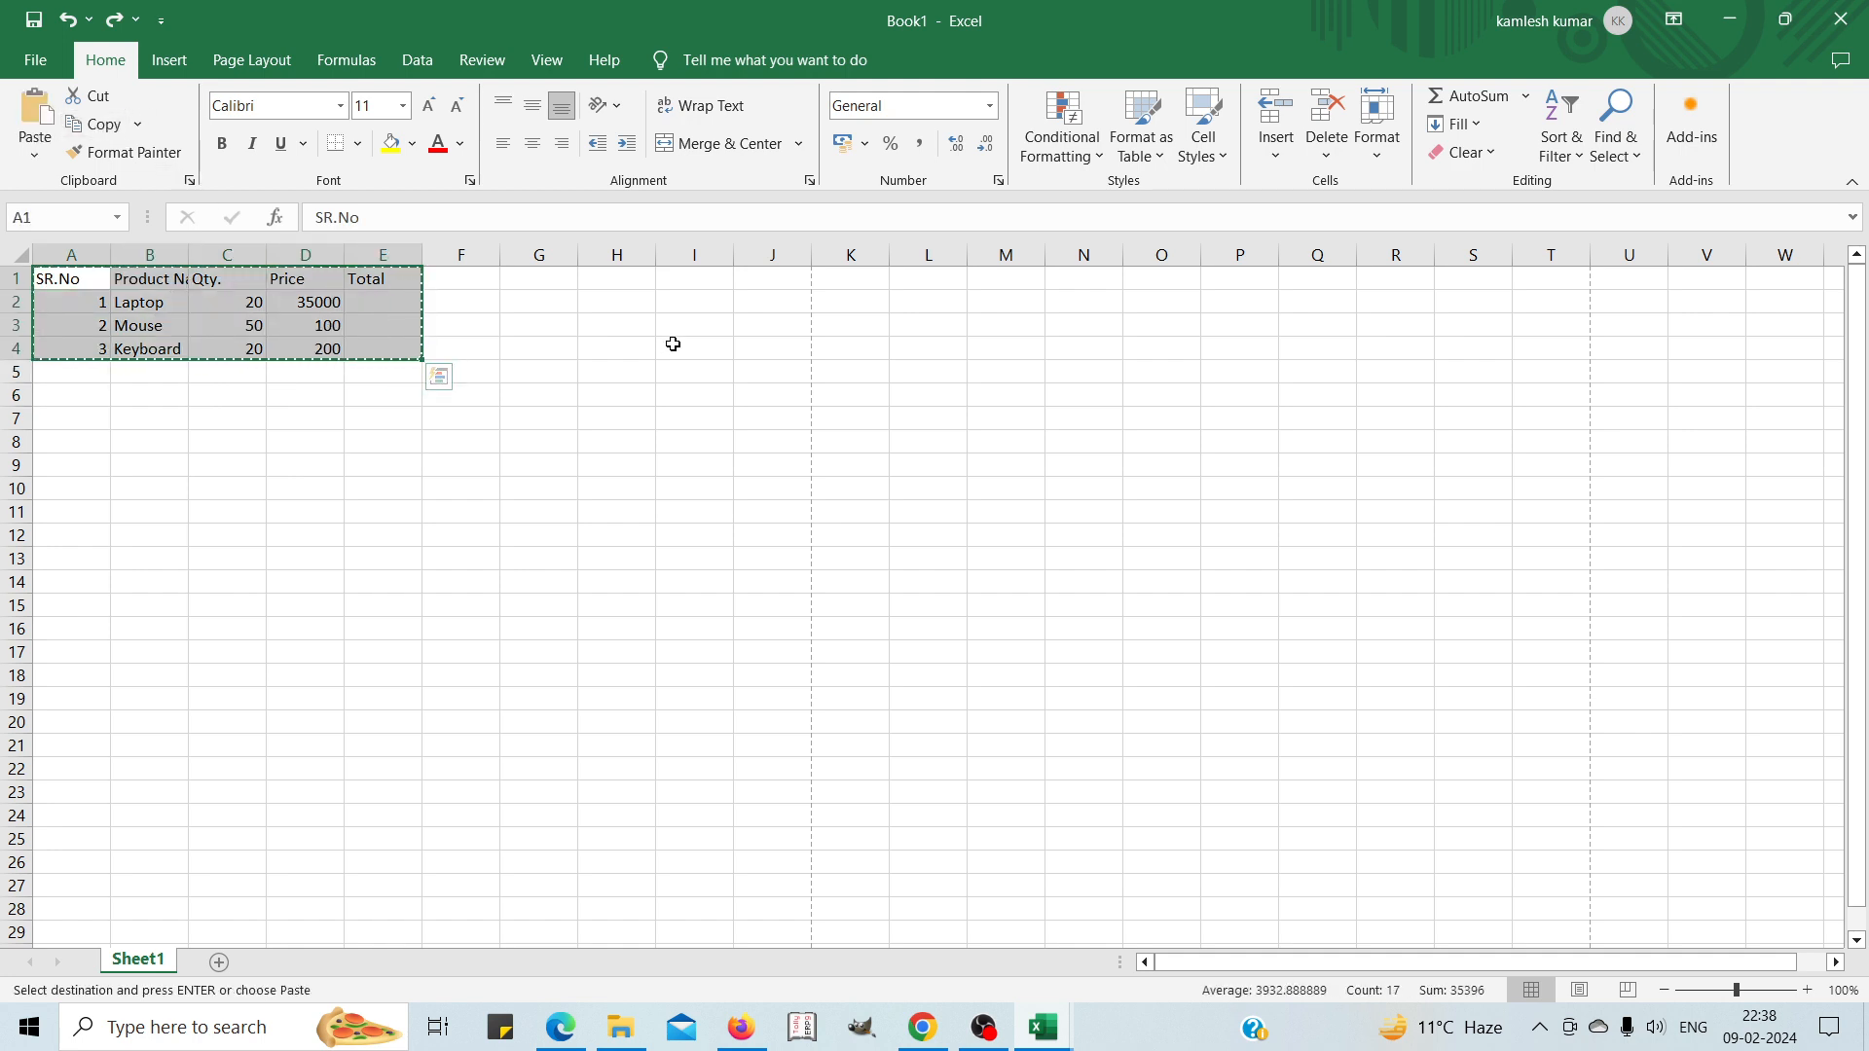
pyautogui.click(545, 282)
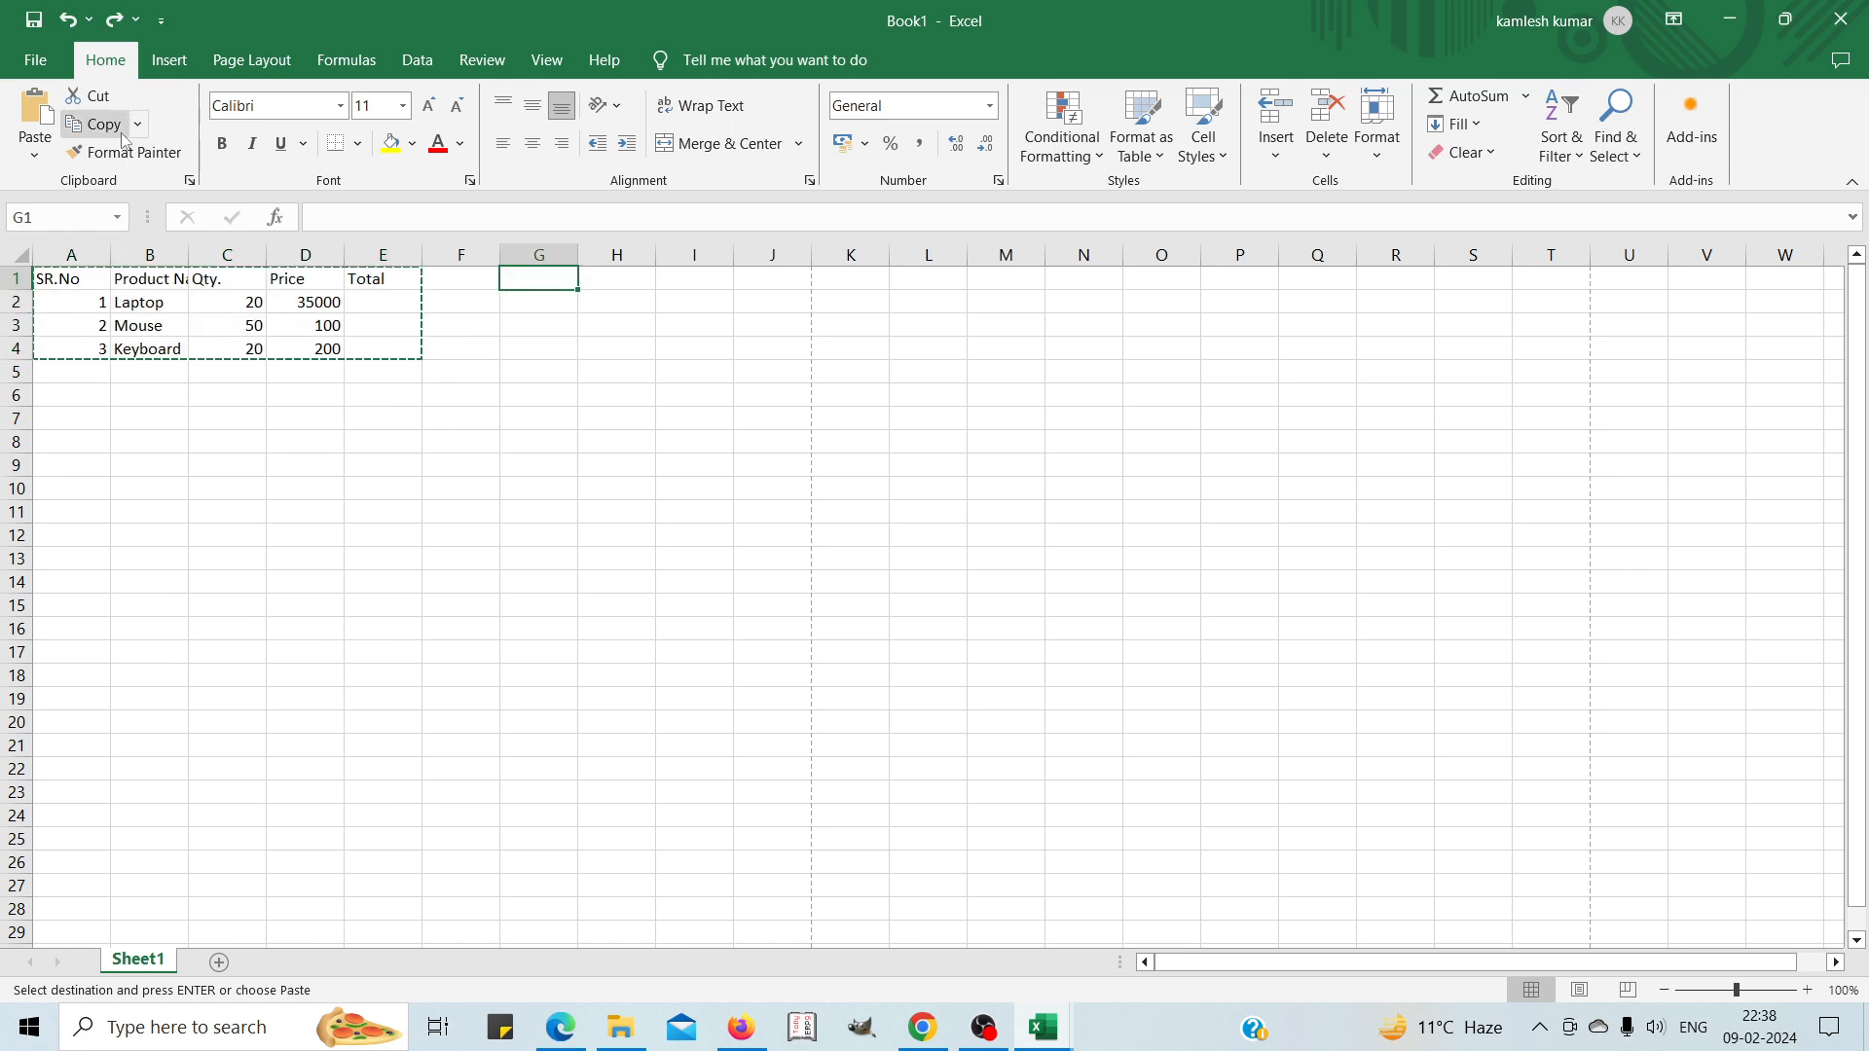
pyautogui.click(39, 121)
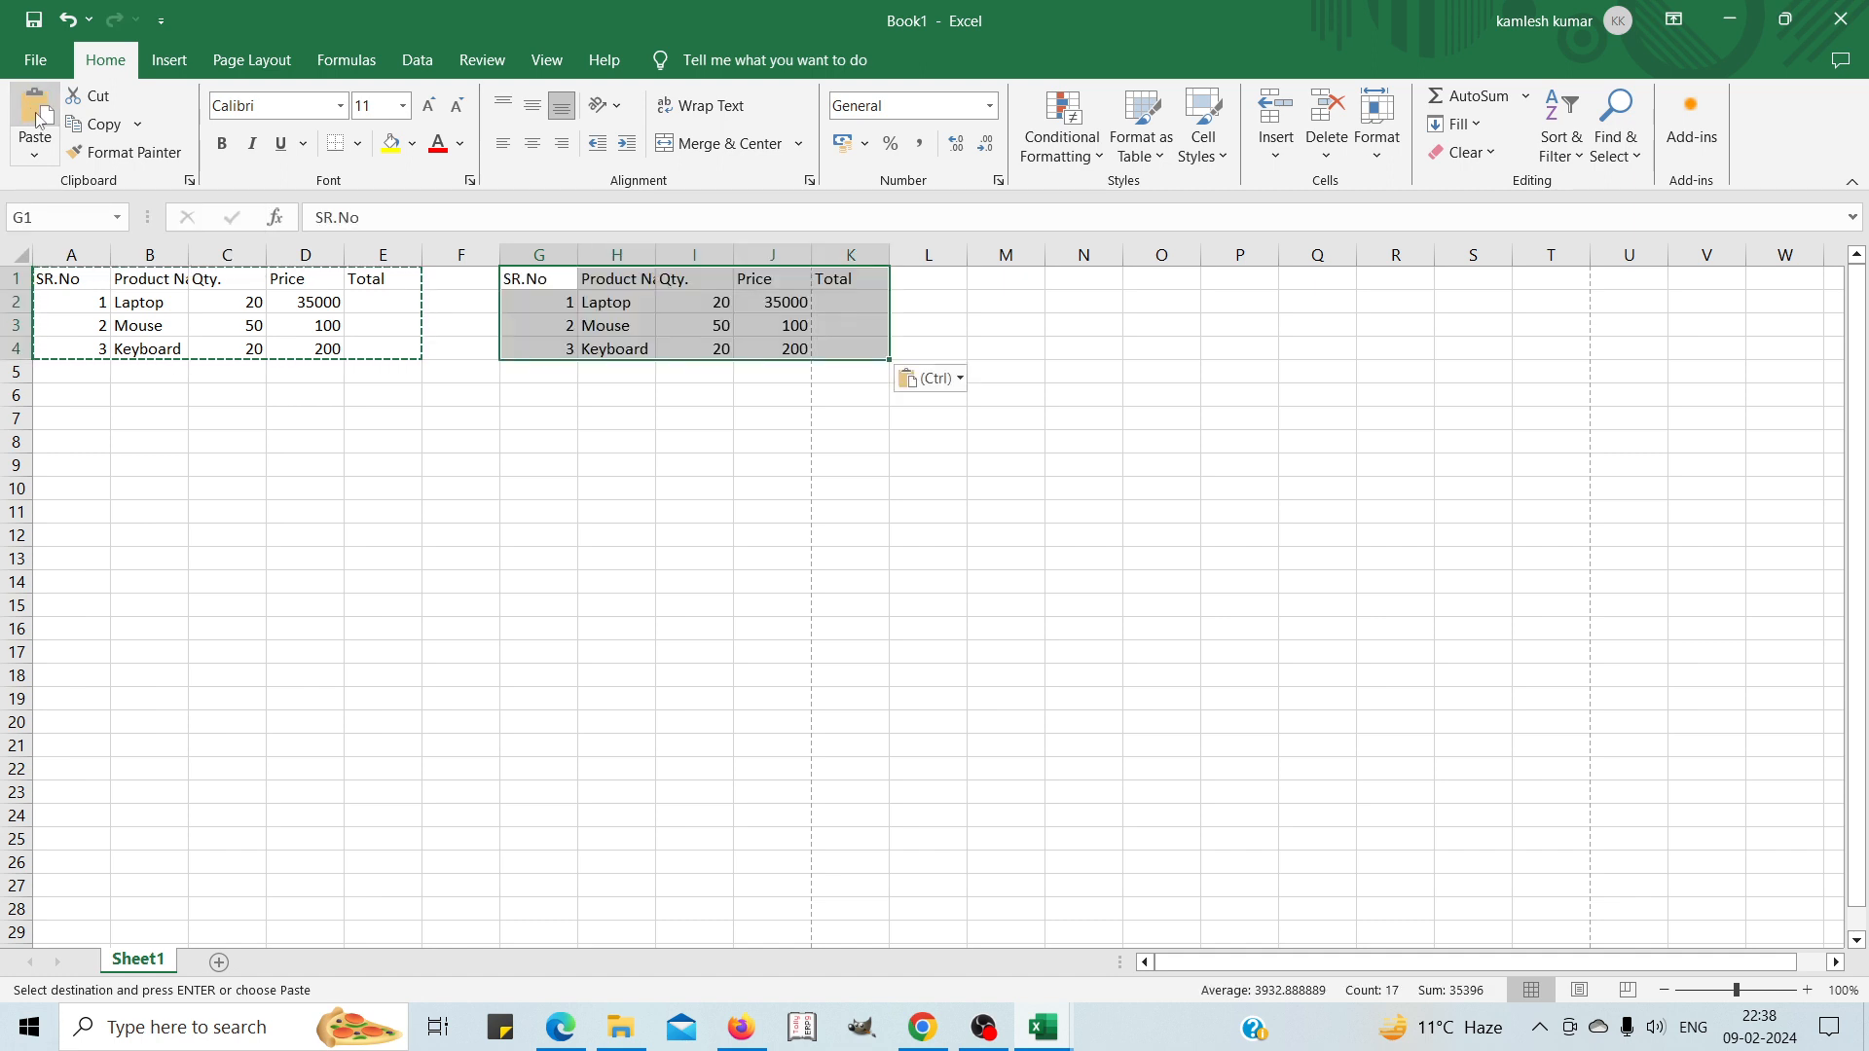
pyautogui.hotkey('ctrl', 's')
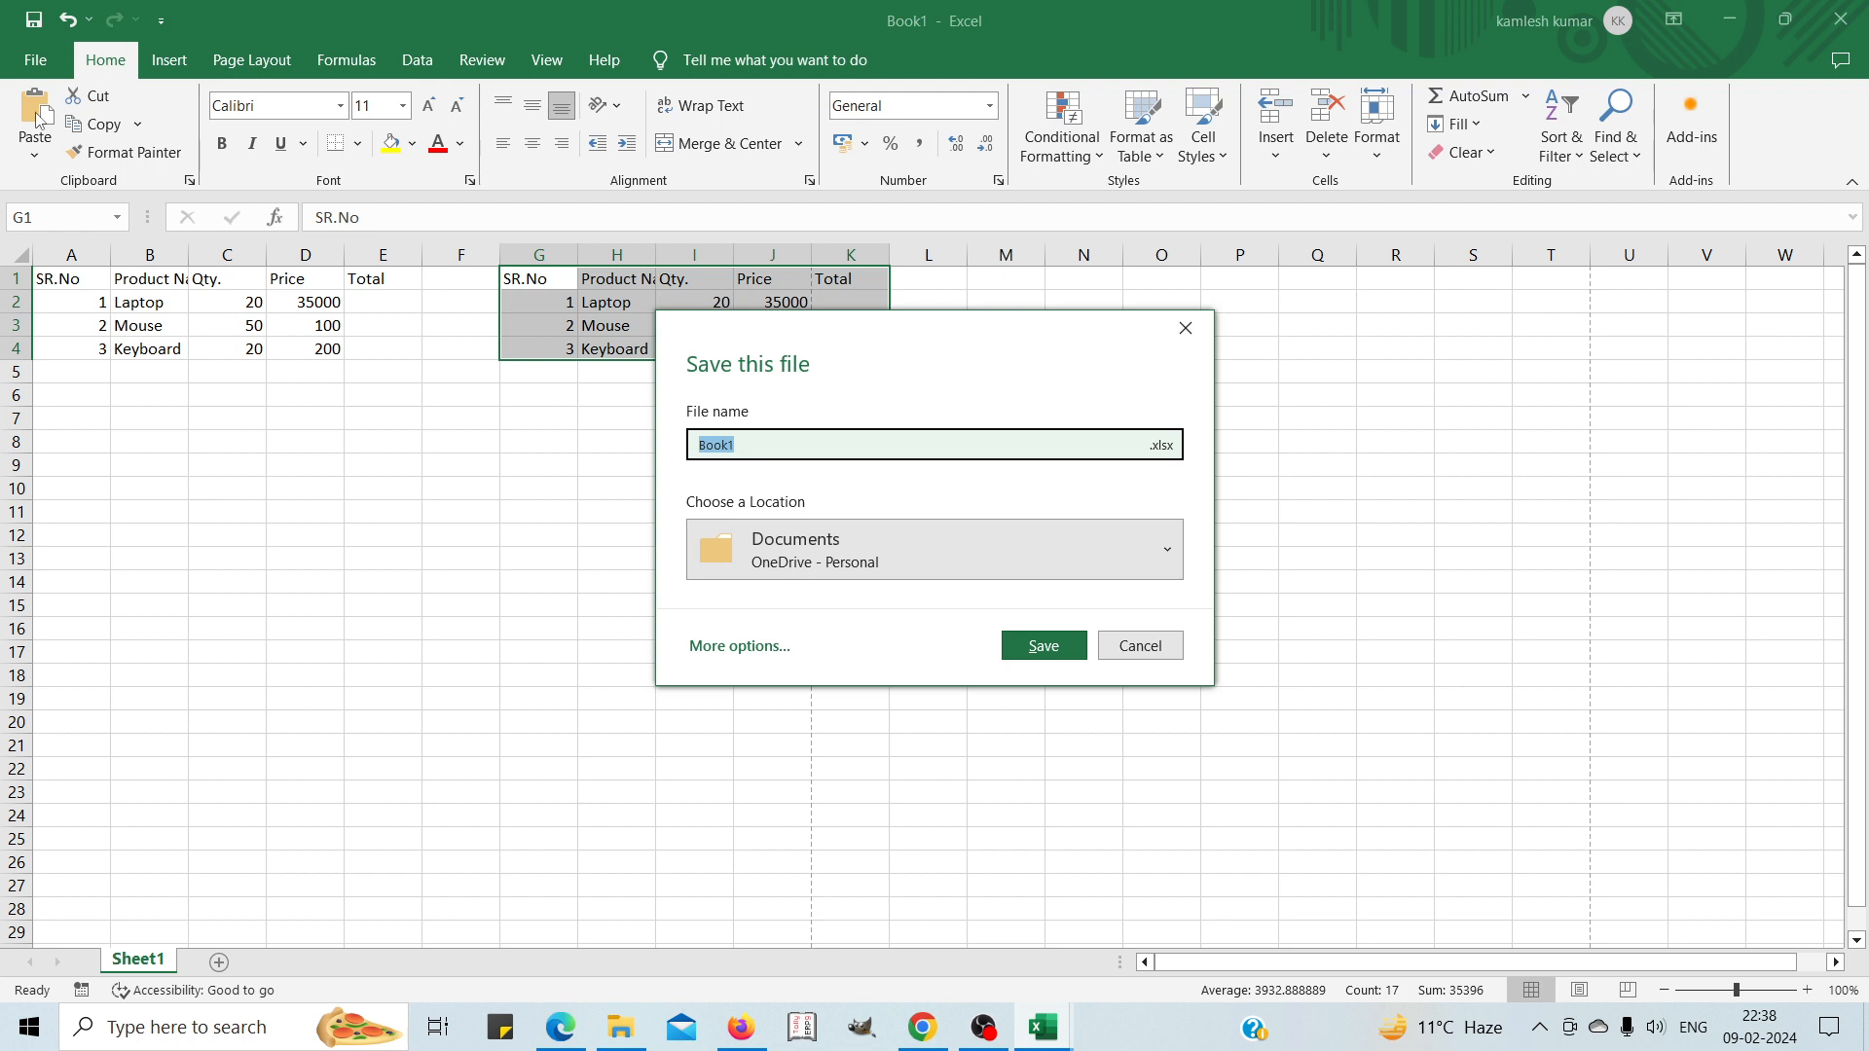
pyautogui.press('Escape')
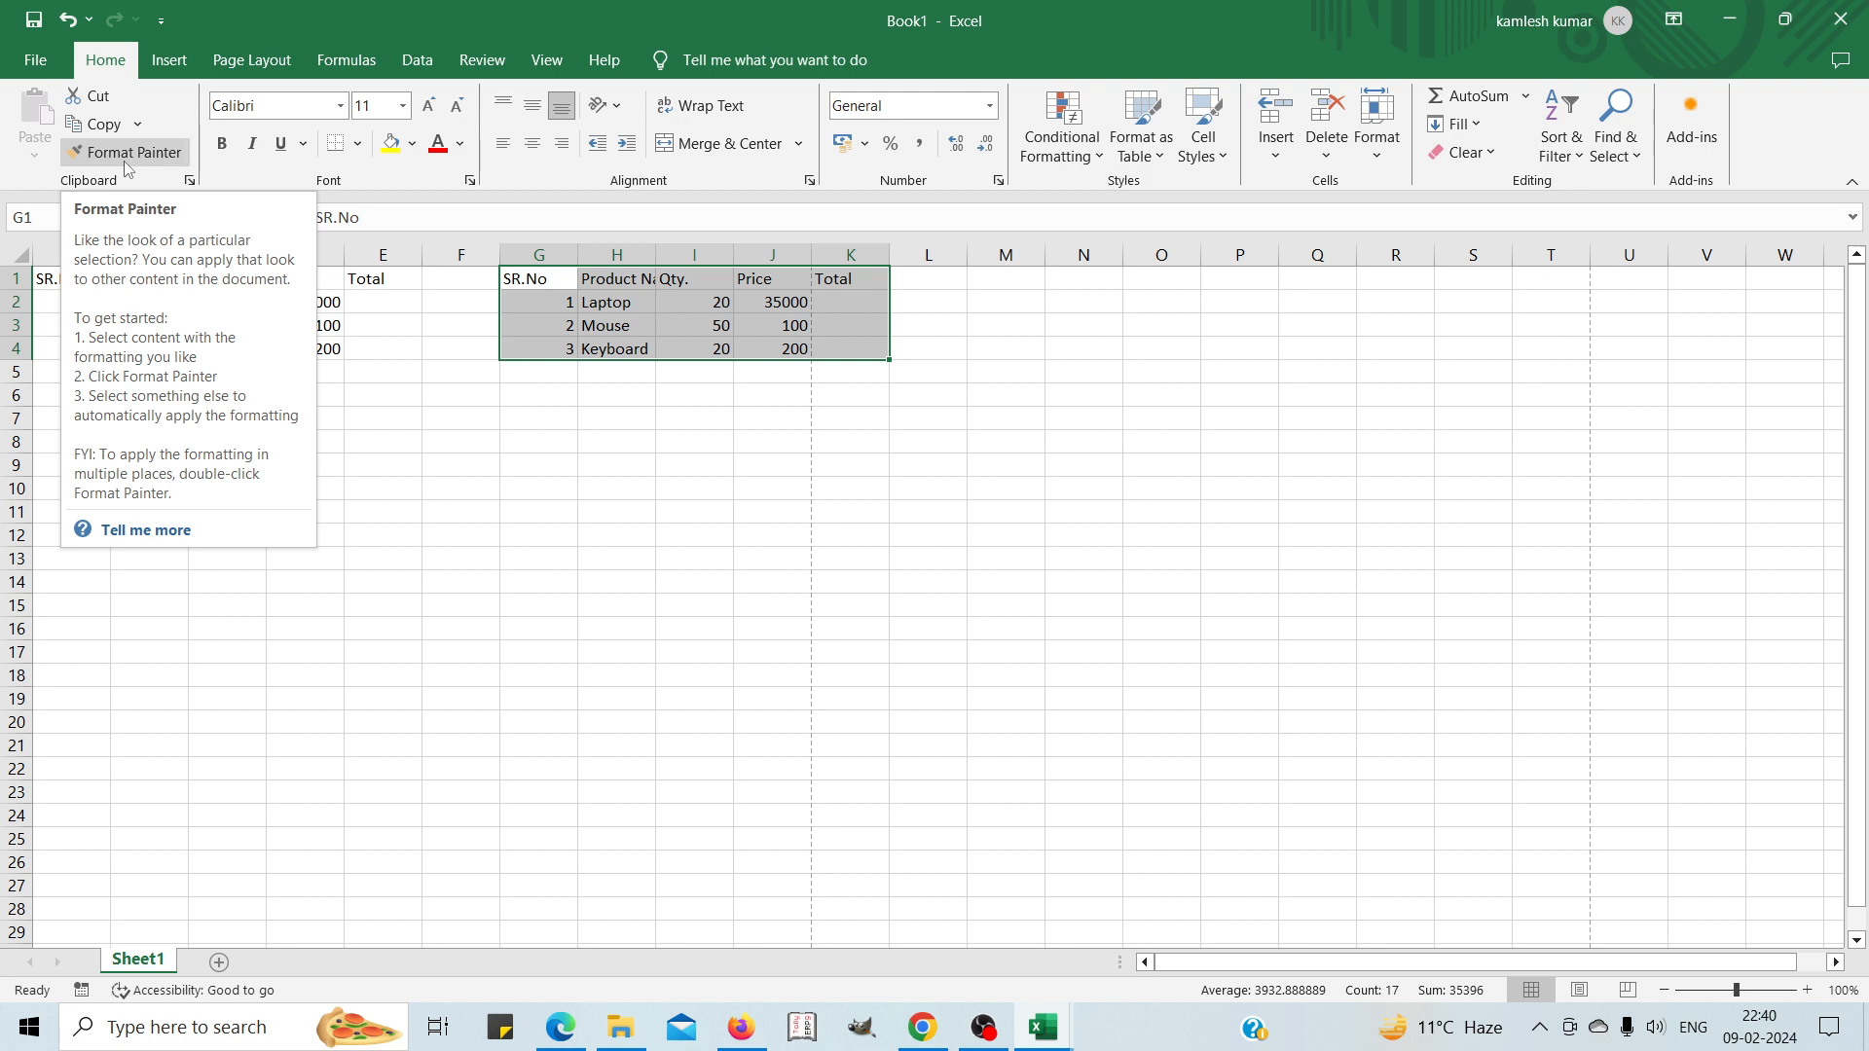
# Make the whole original product table A1:E4 bold, and clear the selection by selecting a cell beneath it.
pyautogui.click(458, 480)
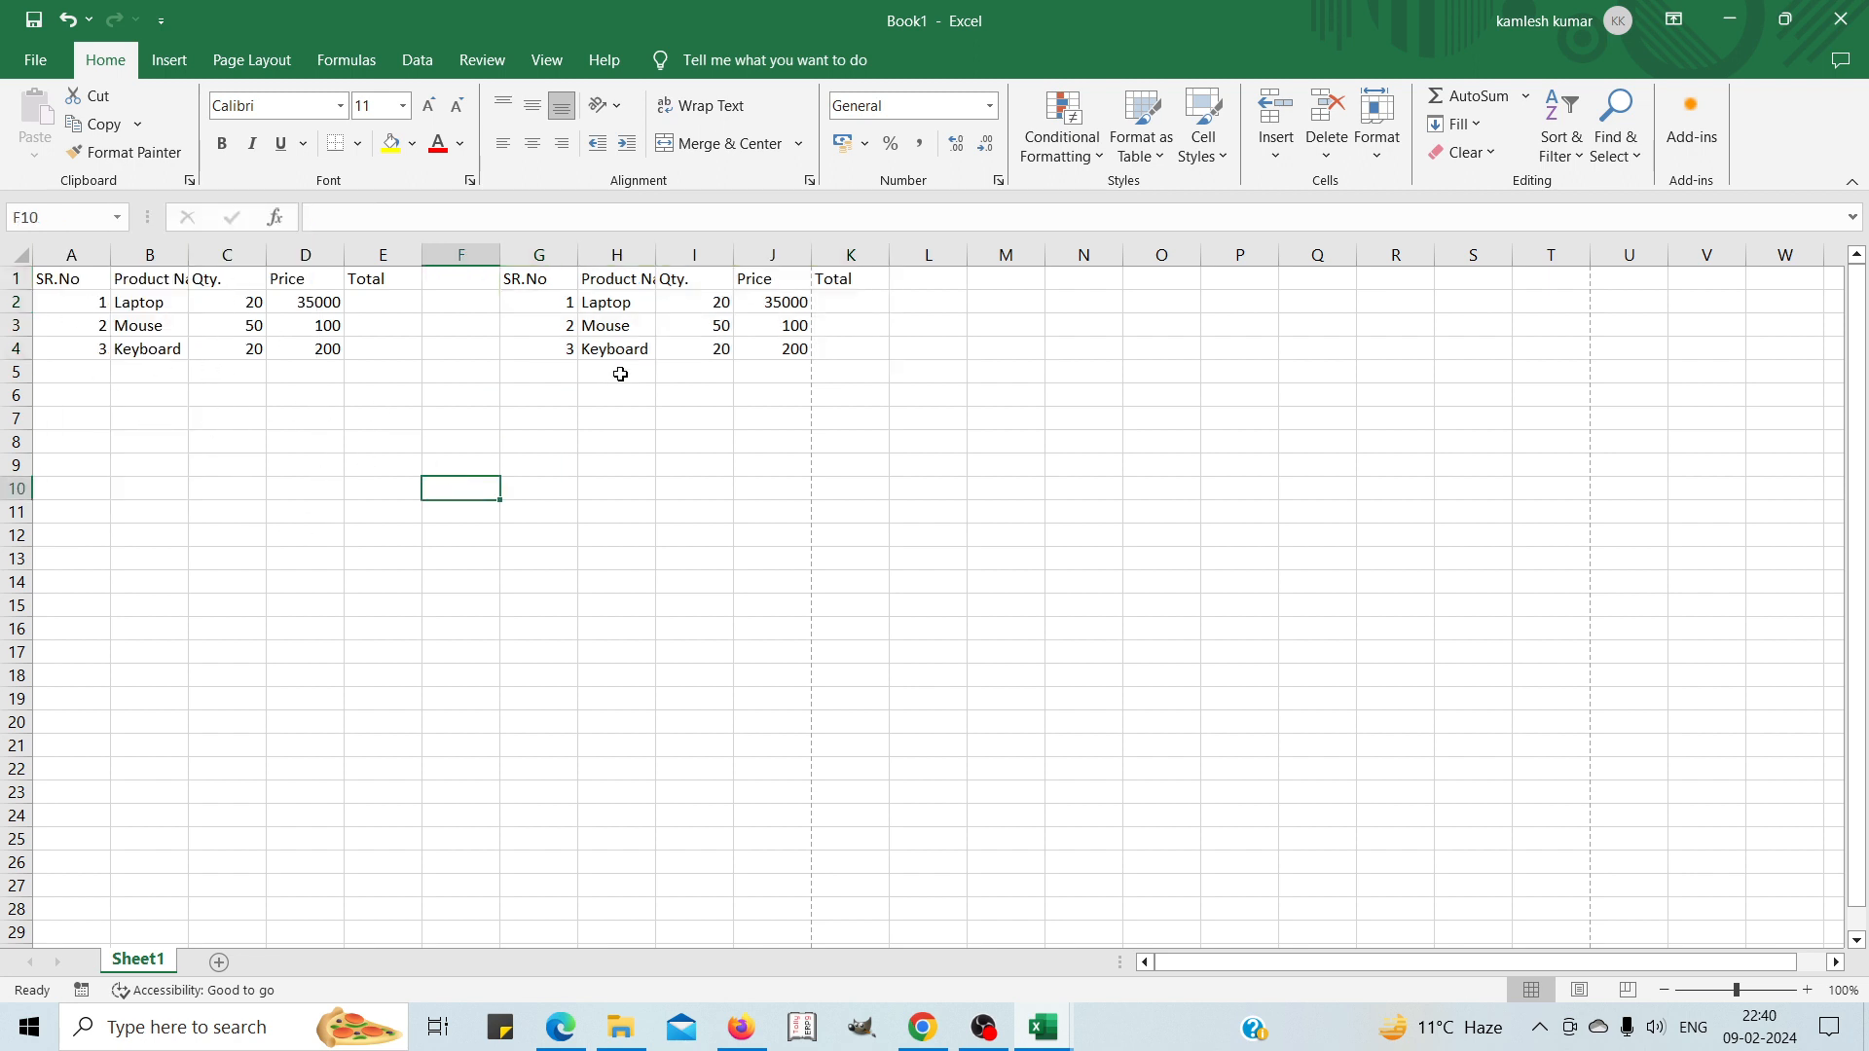
pyautogui.click(620, 305)
pyautogui.press('Down')
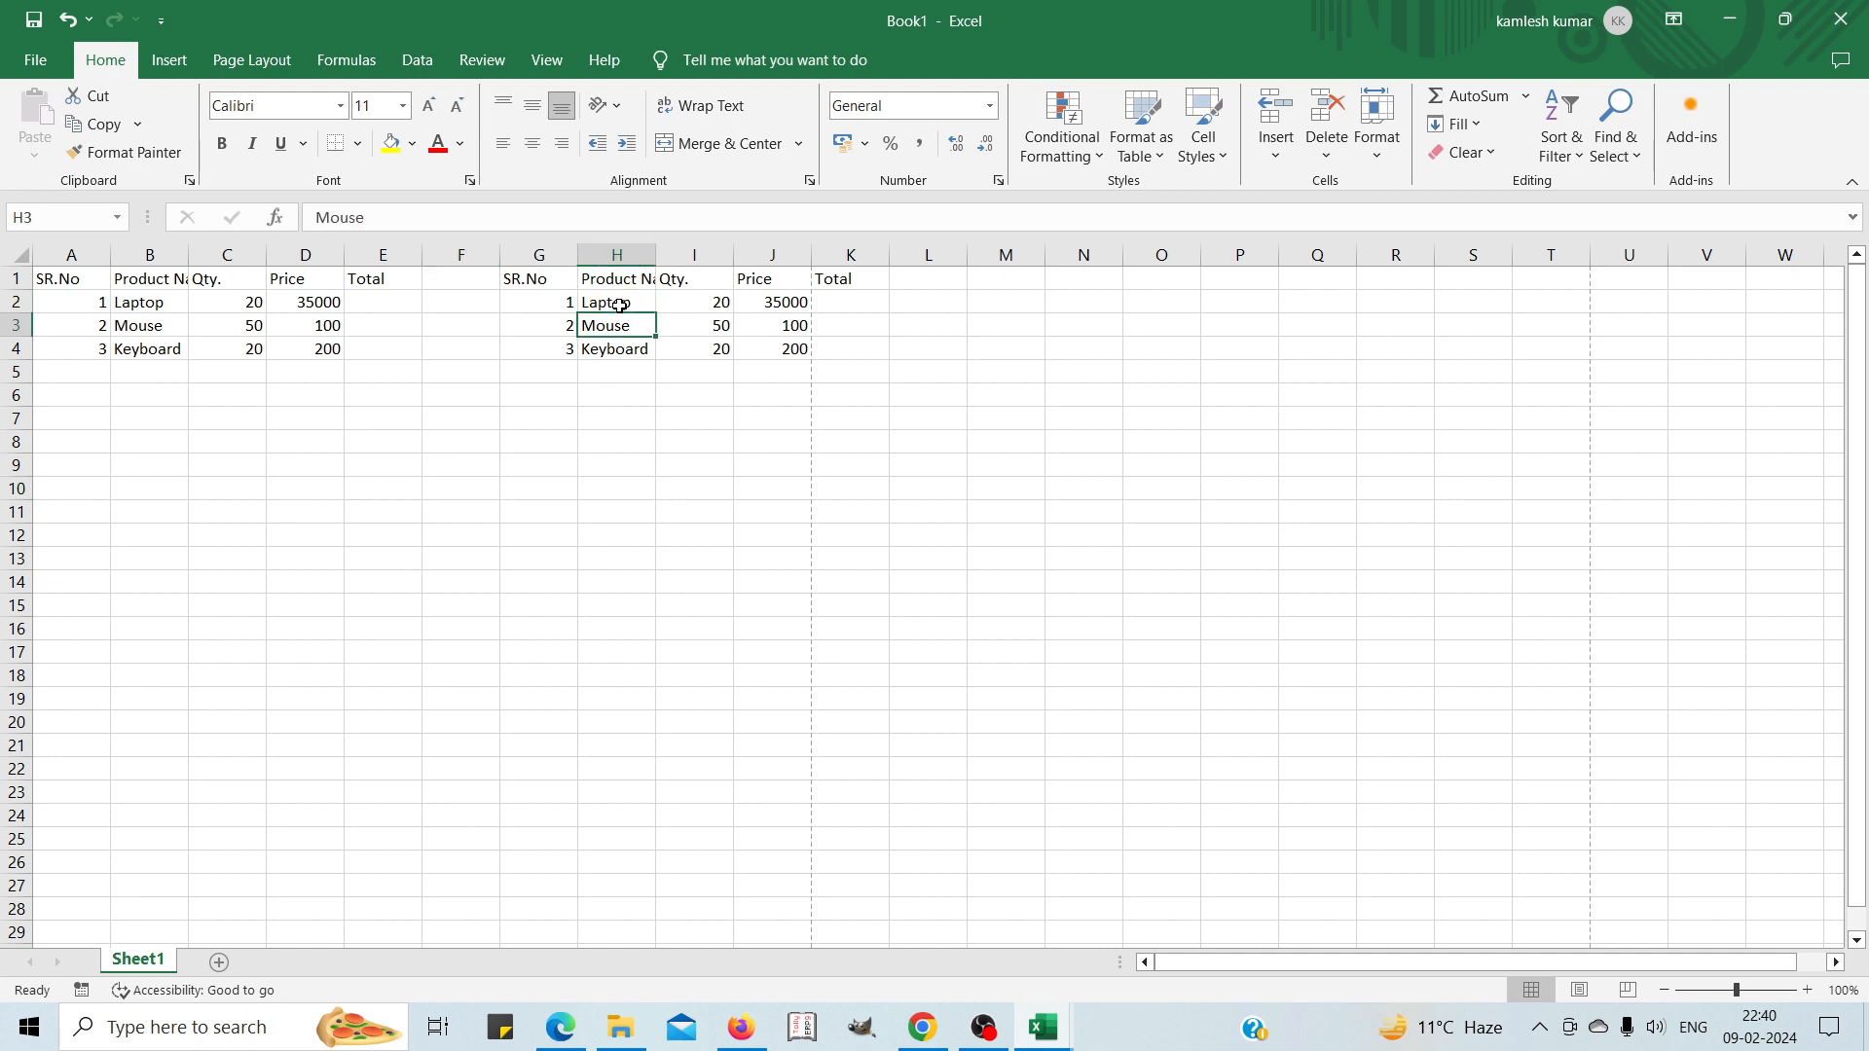
pyautogui.press('Up')
pyautogui.press('Up')
pyautogui.press('Left')
pyautogui.press('Home')
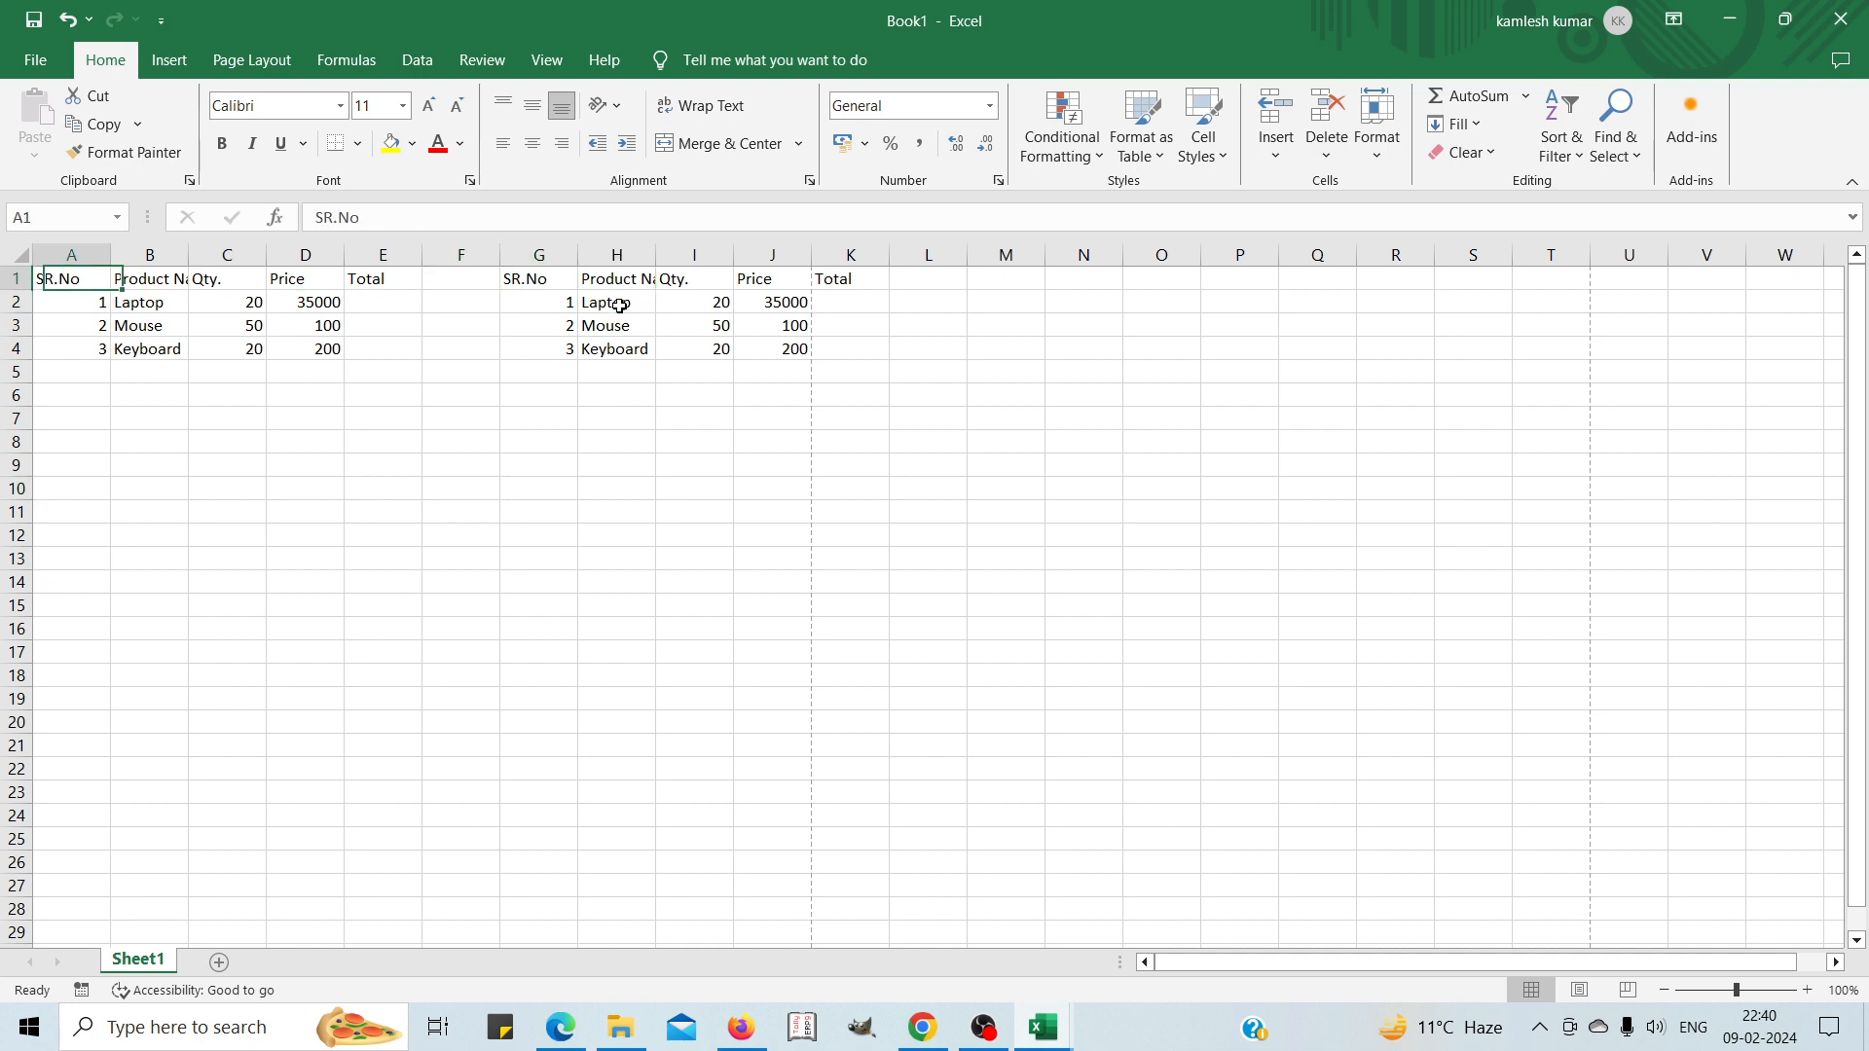
pyautogui.hotkey('shift', 'Right')
pyautogui.hotkey('shift', 'Right')
pyautogui.hotkey('shift', 'Right')
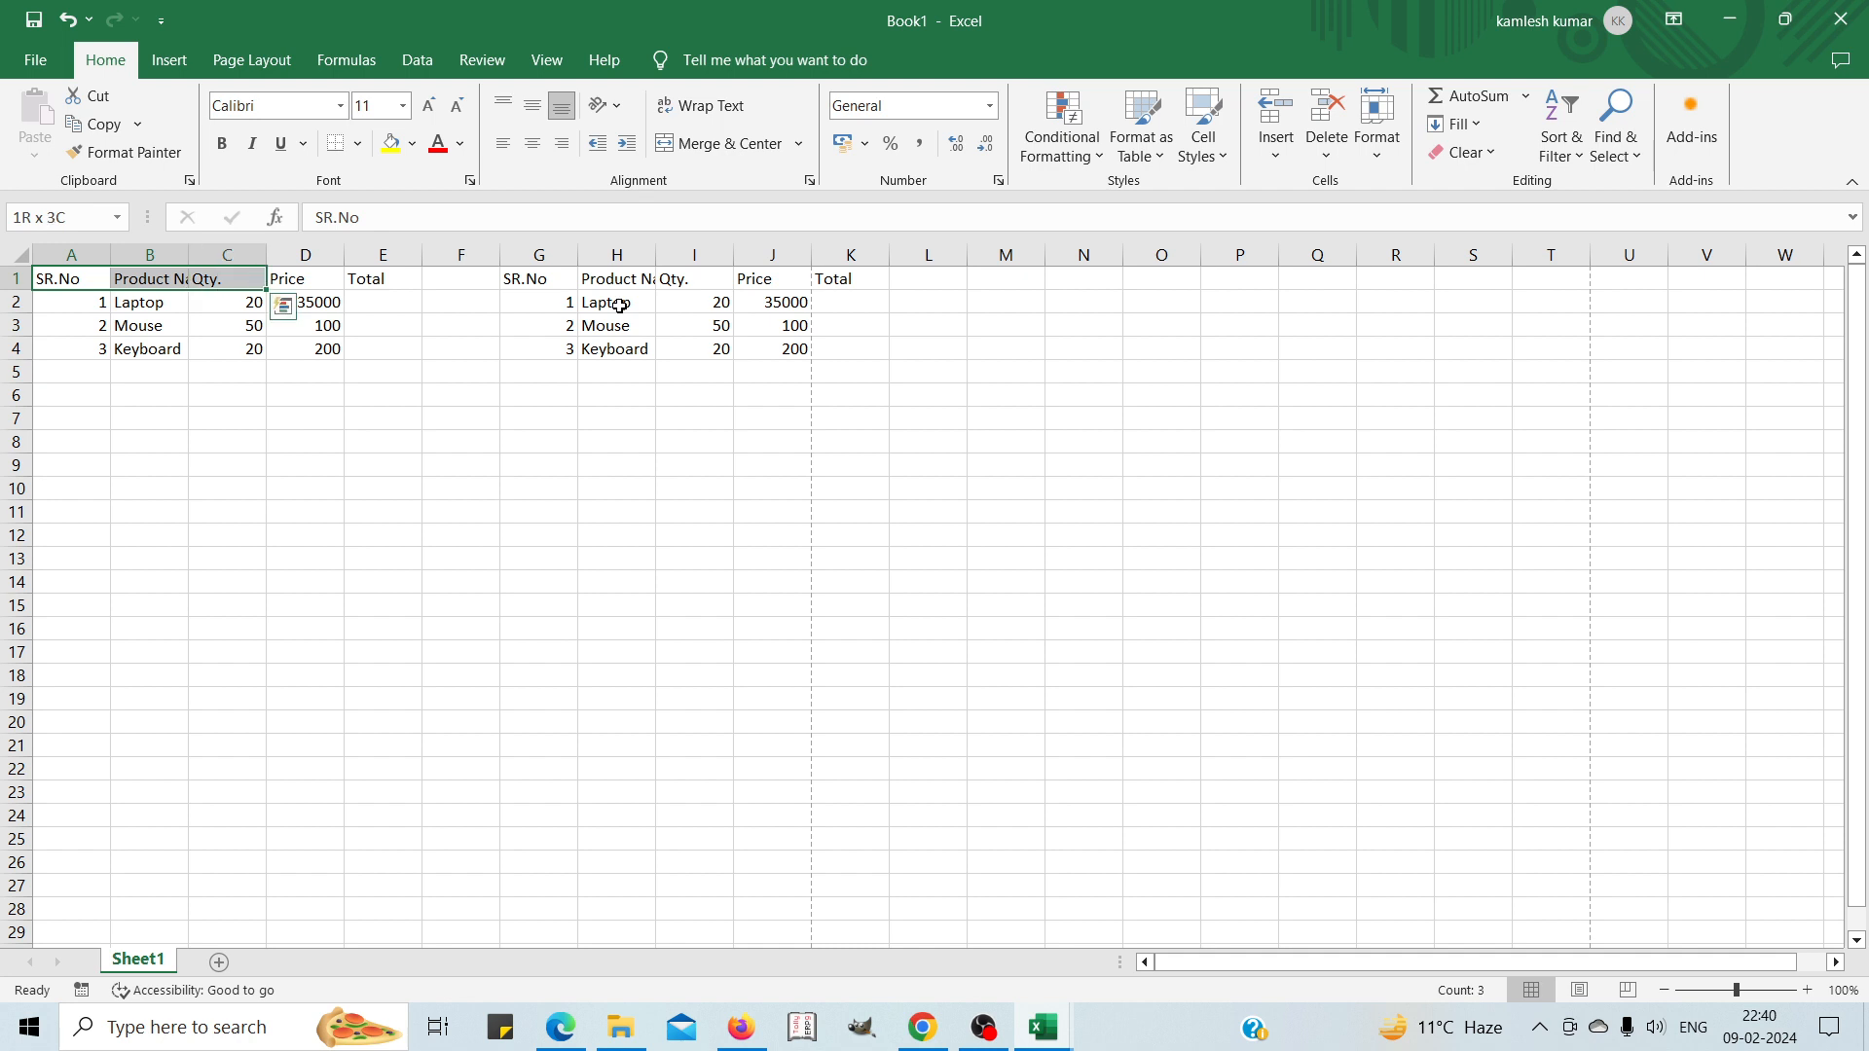
pyautogui.hotkey('shift', 'Right')
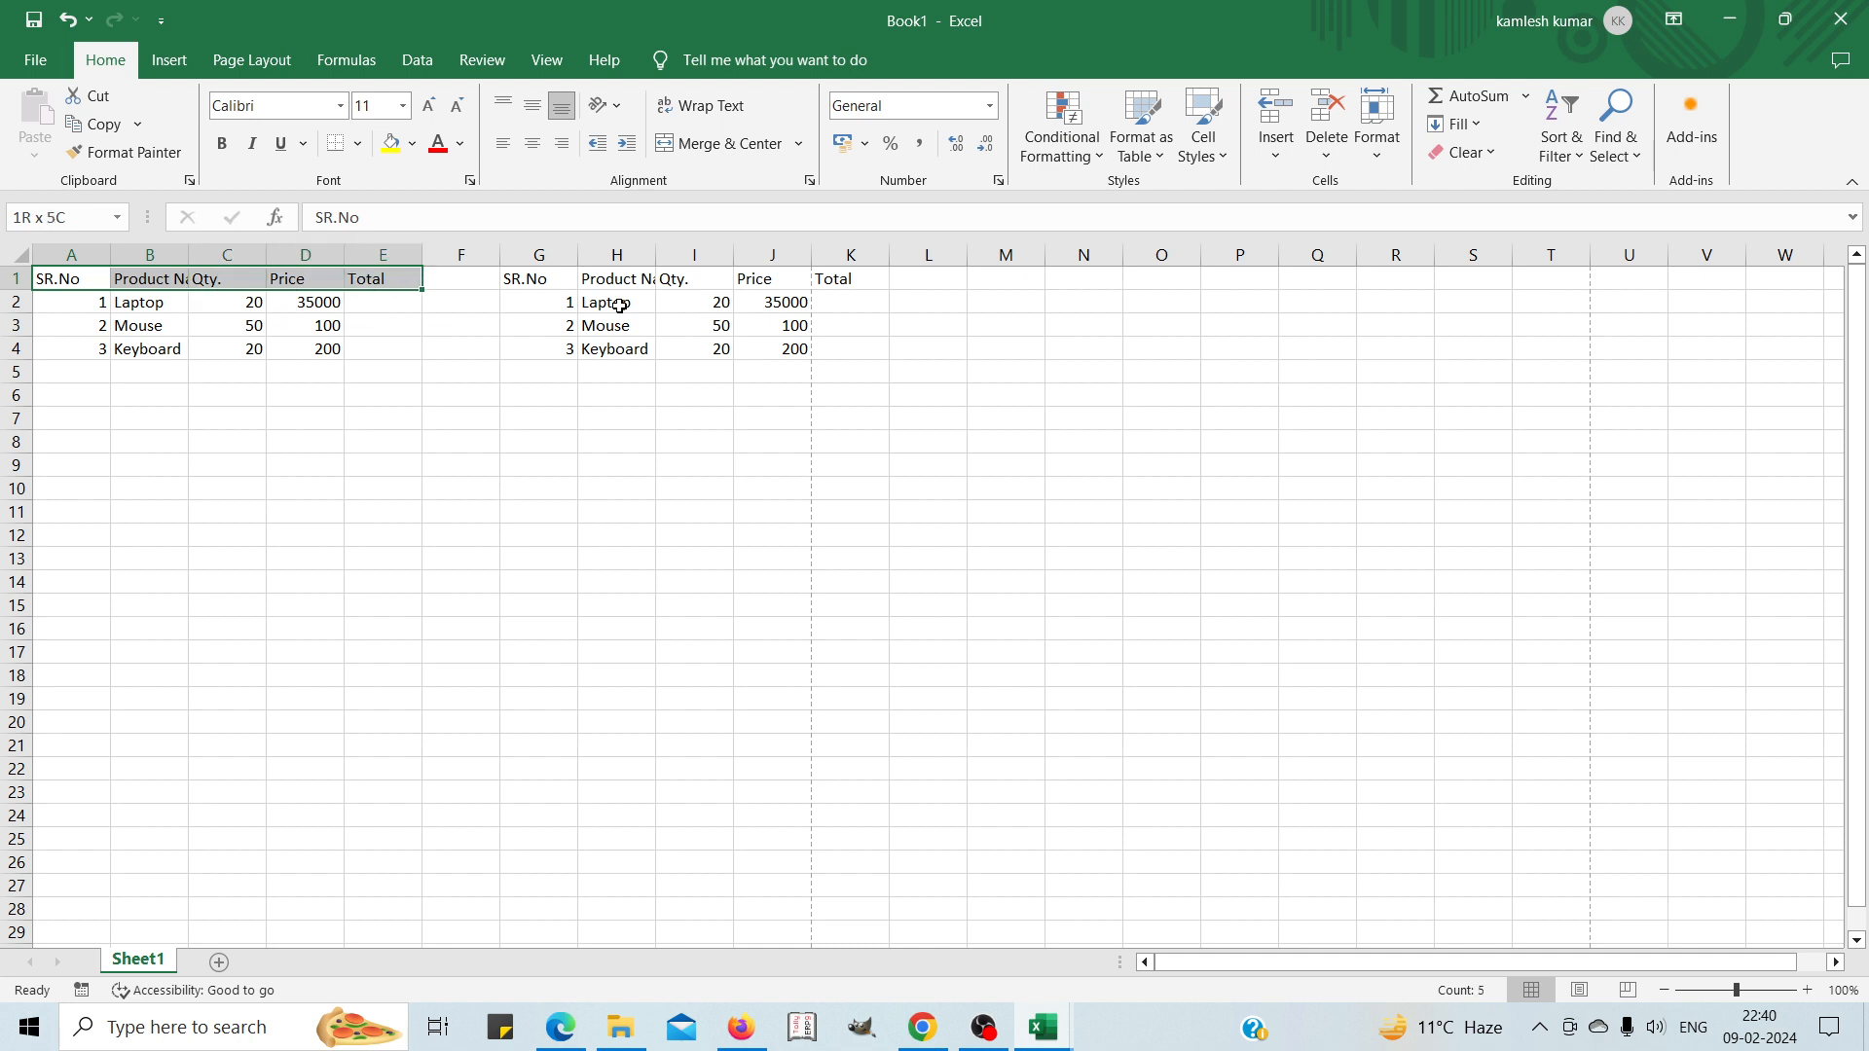
pyautogui.hotkey('shift', 'Down')
pyautogui.hotkey('shift', 'Down')
pyautogui.hotkey('shift', 'Down')
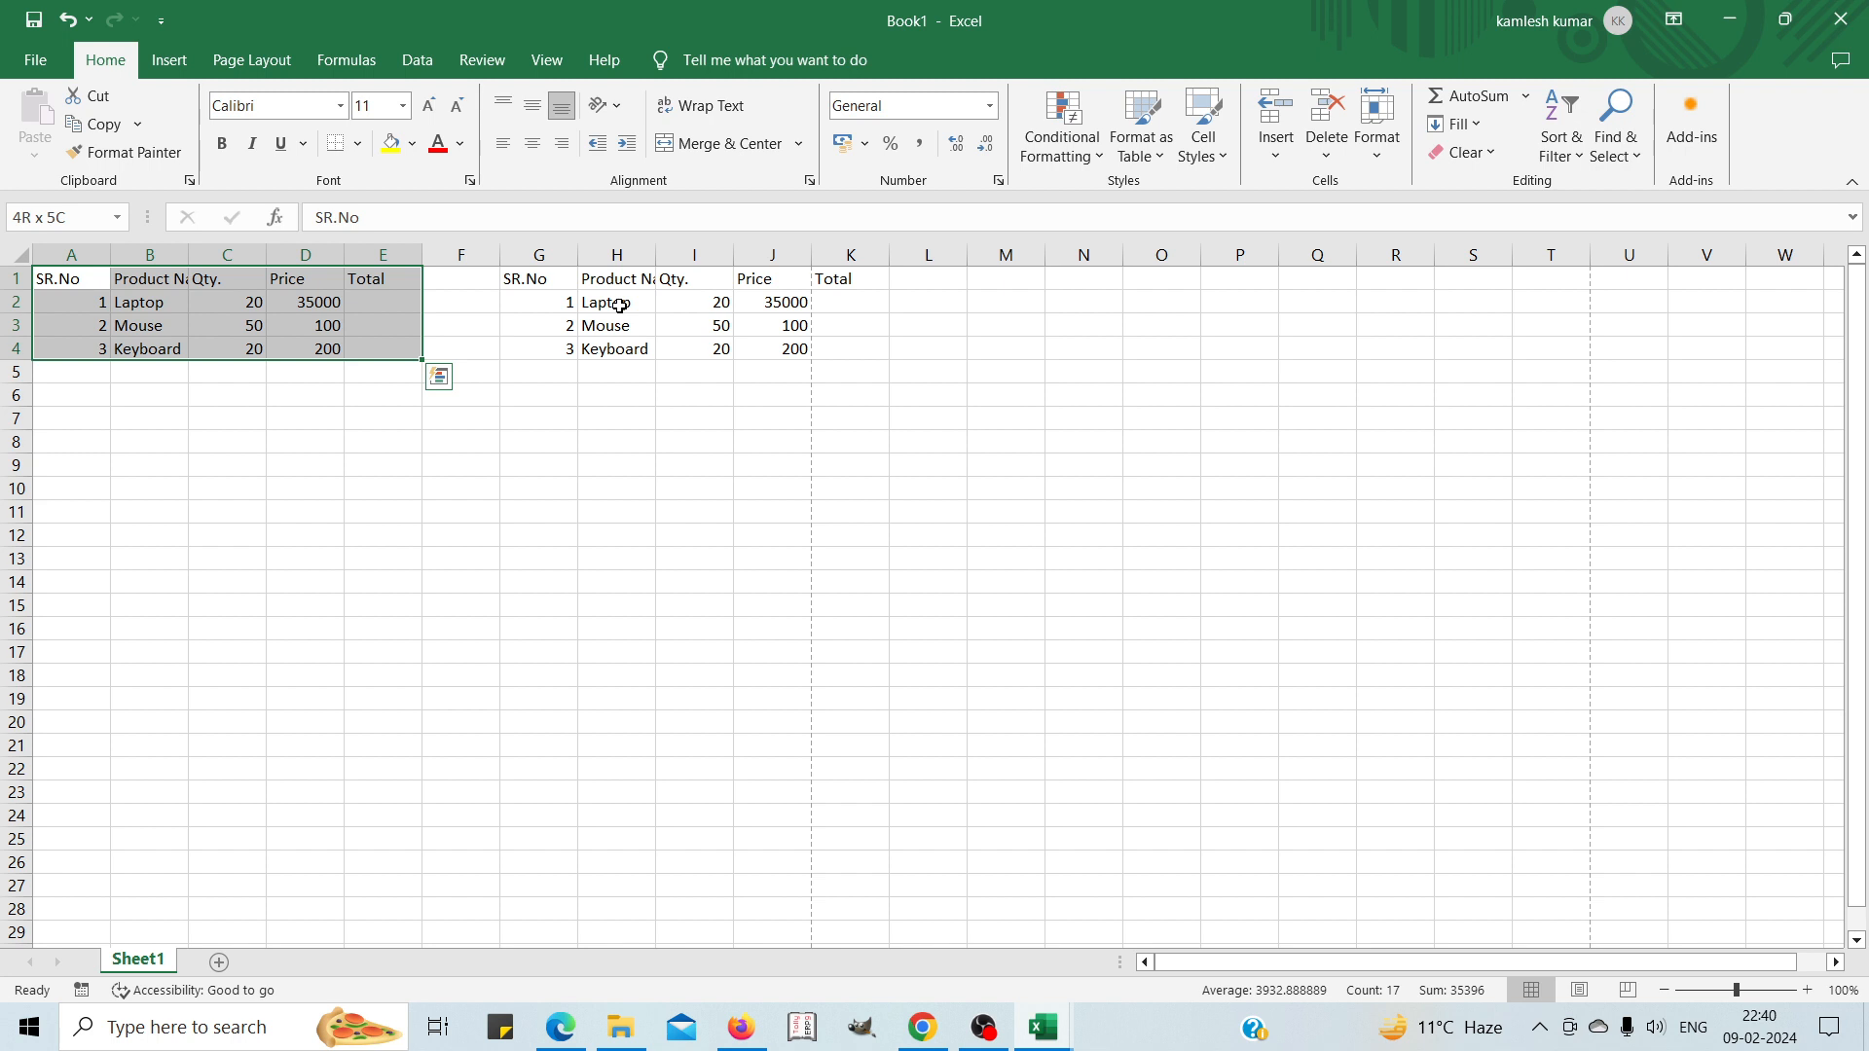
pyautogui.hotkey('ctrl', 'b')
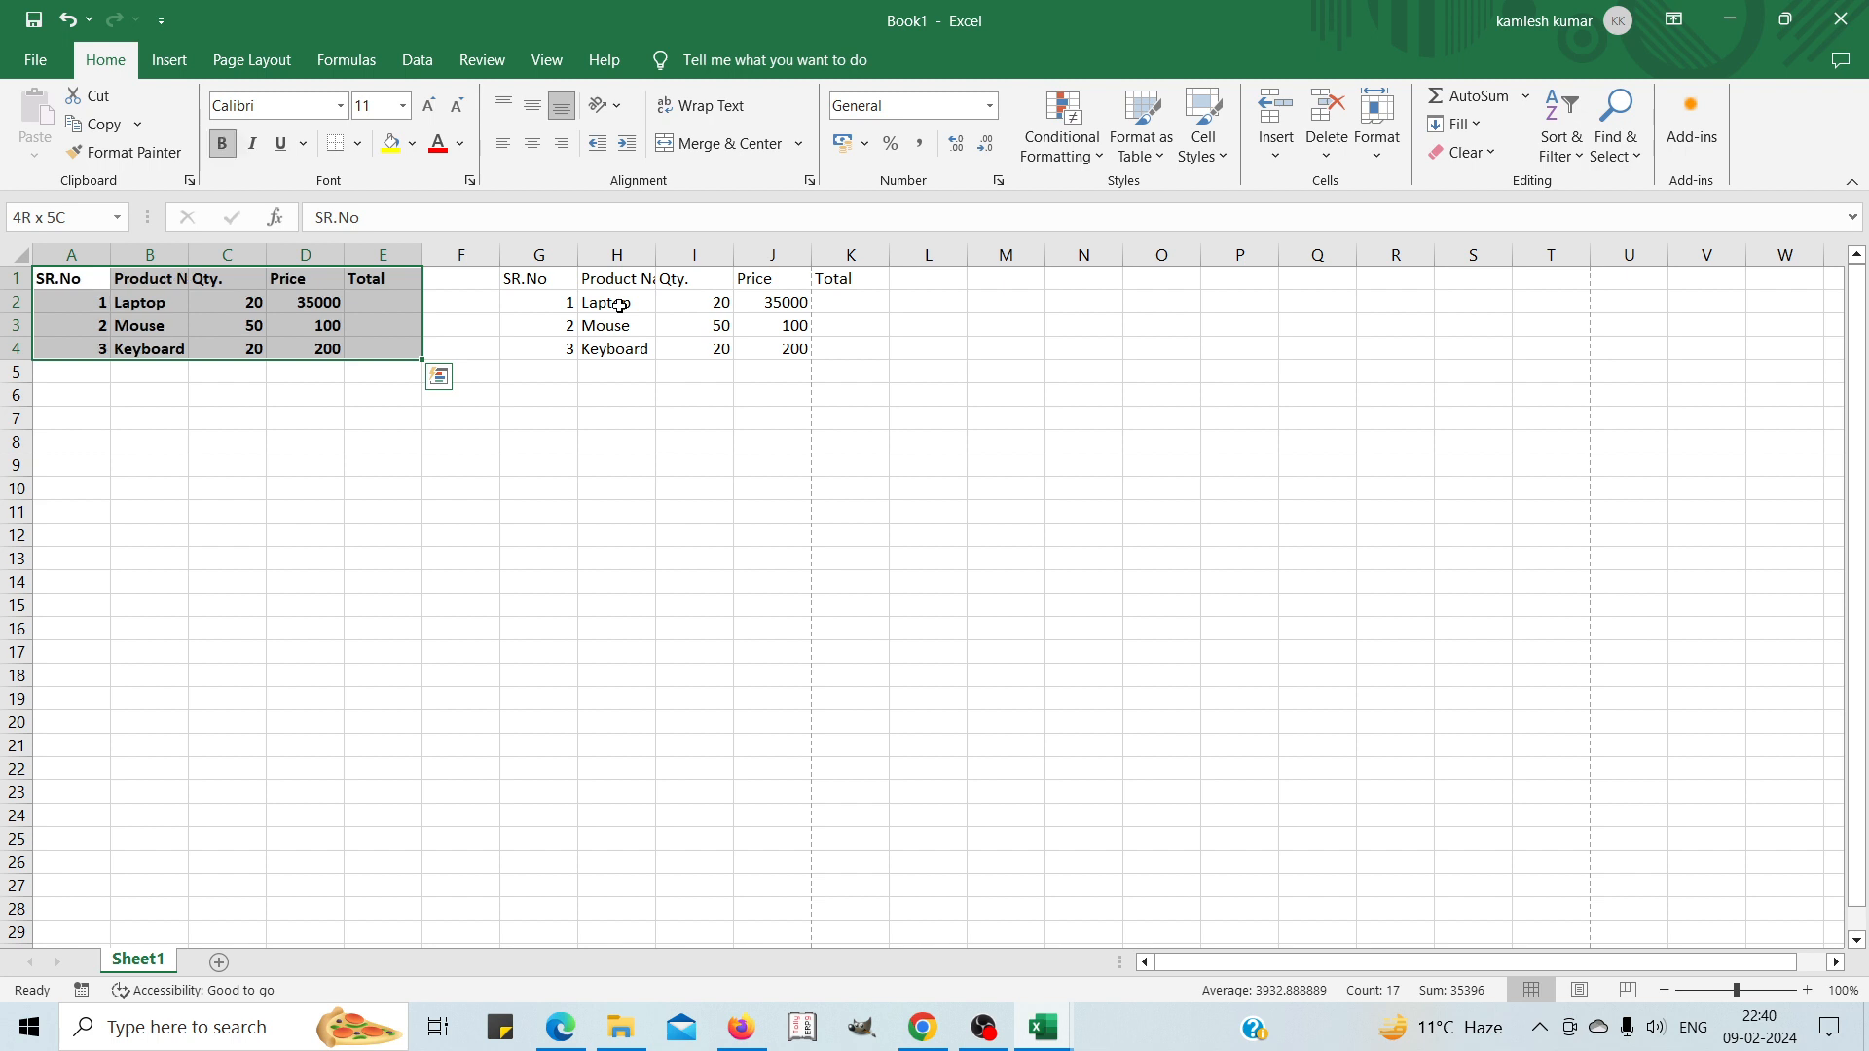
pyautogui.click(308, 395)
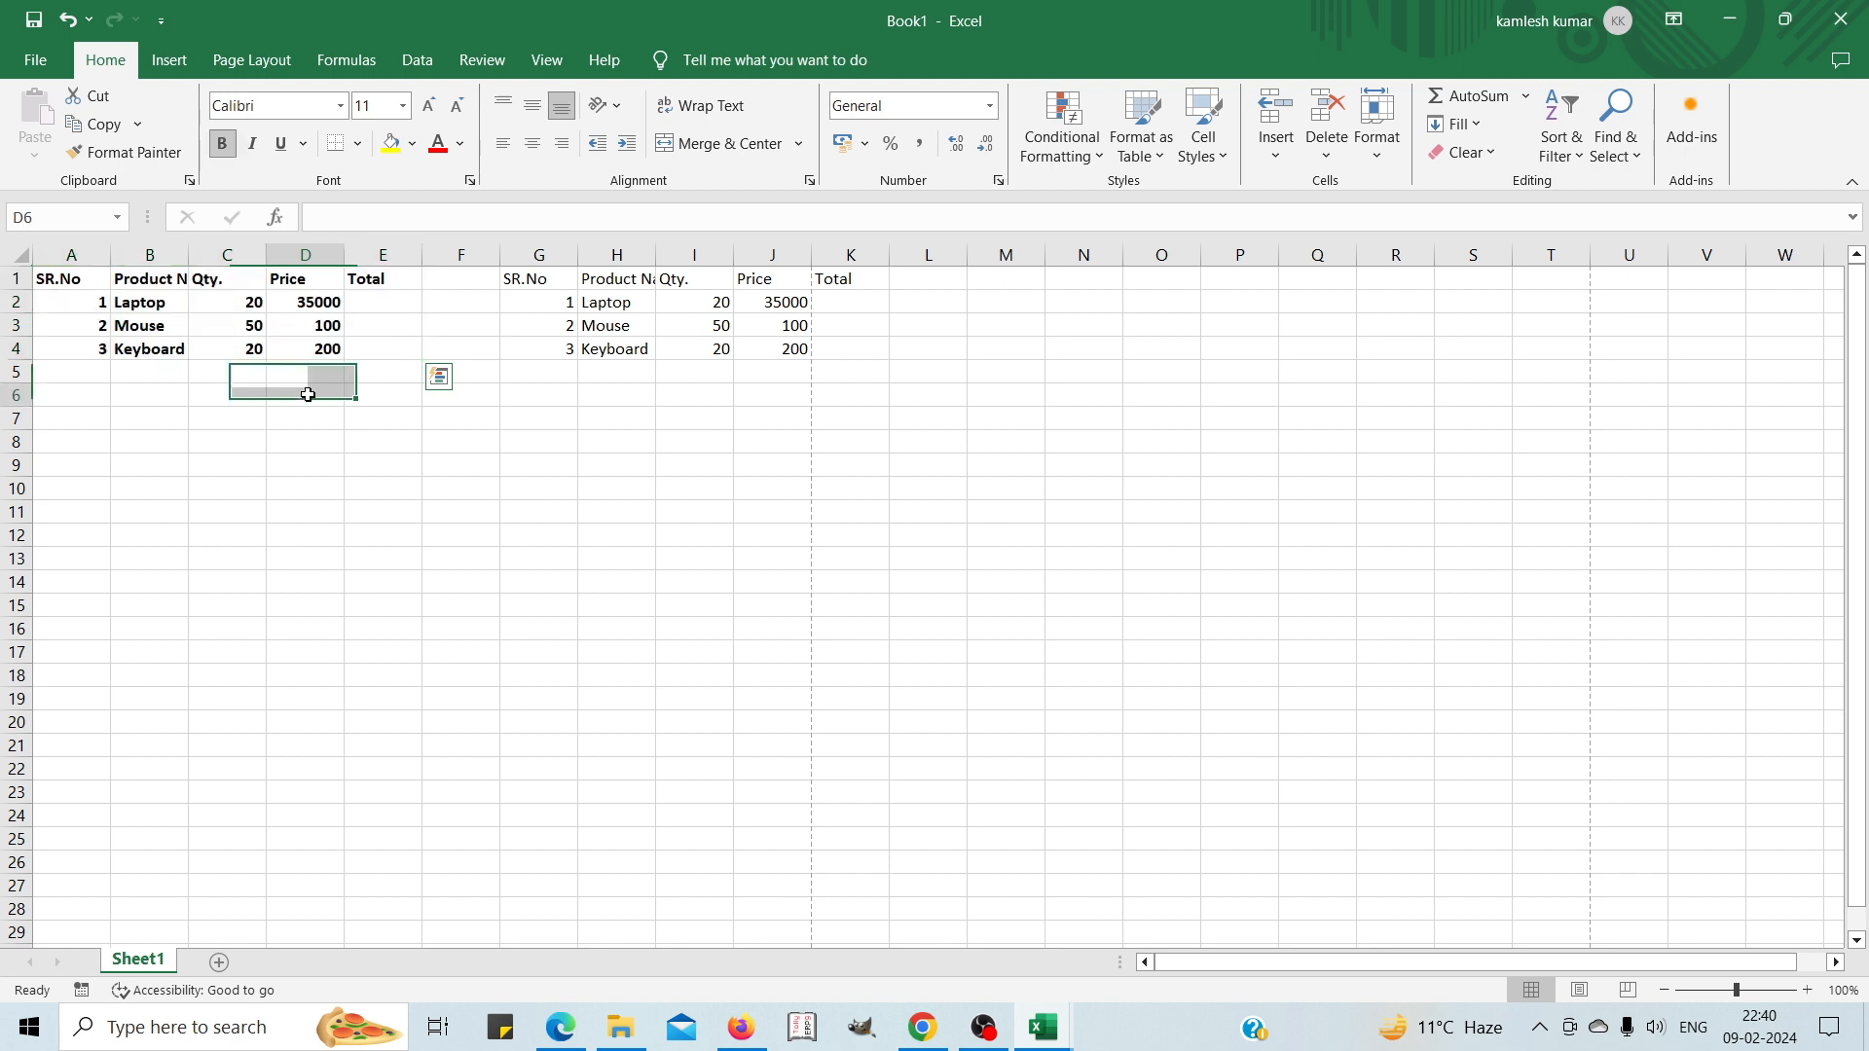
# Highlight the bold table A1:E4, and highlight the range G1:K5 around its unformatted copy for comparison.
pyautogui.click(46, 280)
pyautogui.moveTo(46, 280); pyautogui.dragTo(356, 352)
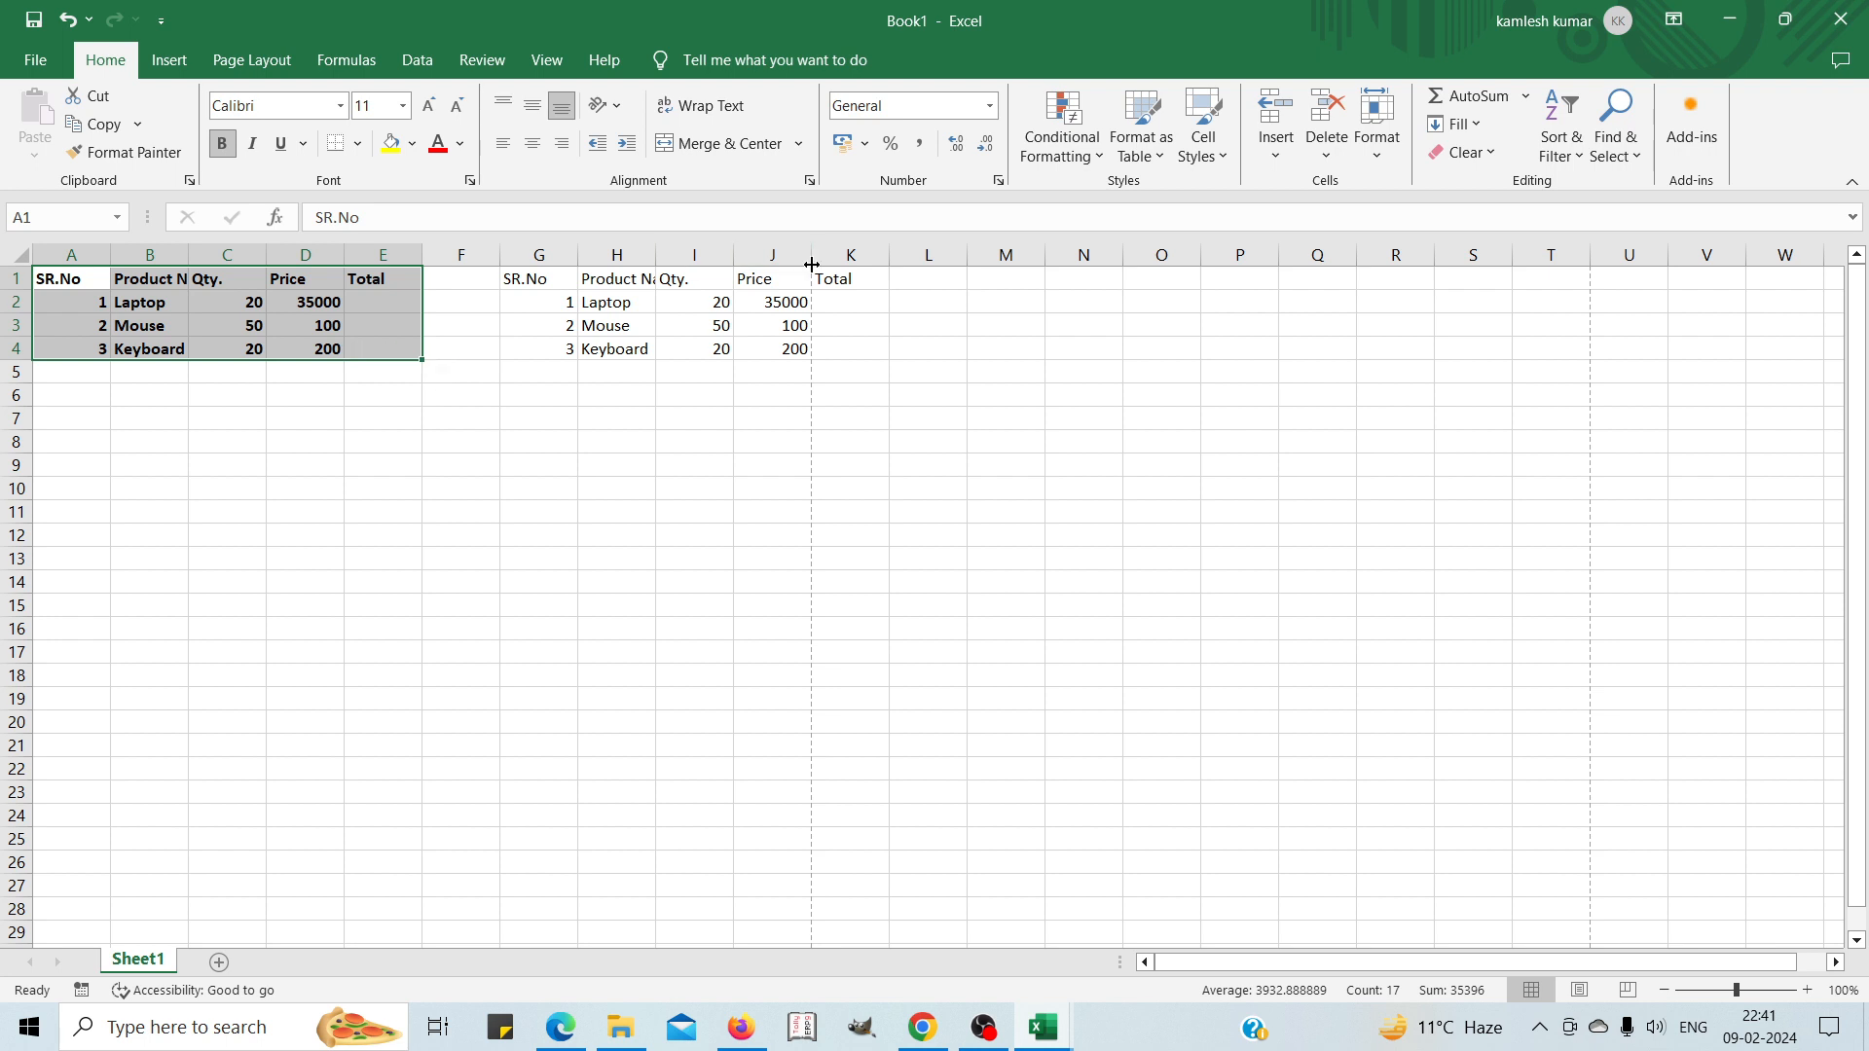
pyautogui.click(726, 305)
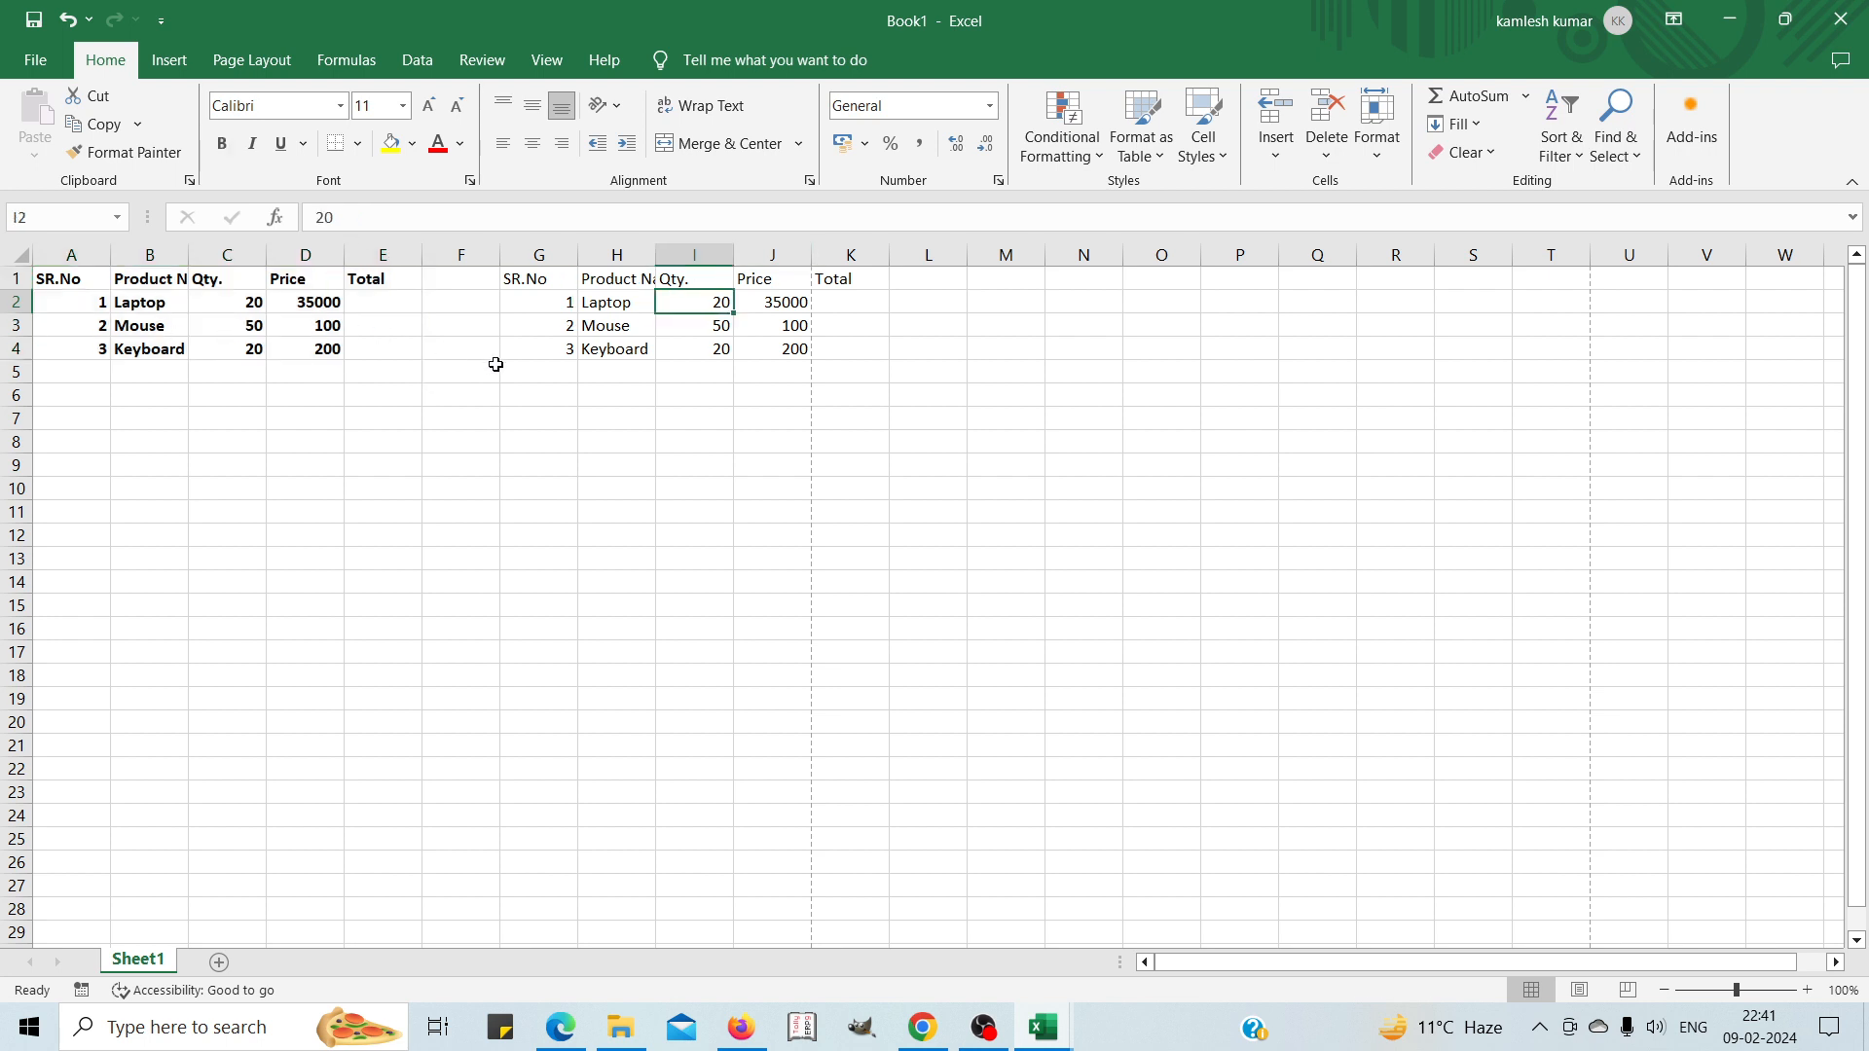
pyautogui.click(608, 332)
pyautogui.moveTo(509, 280); pyautogui.dragTo(835, 360)
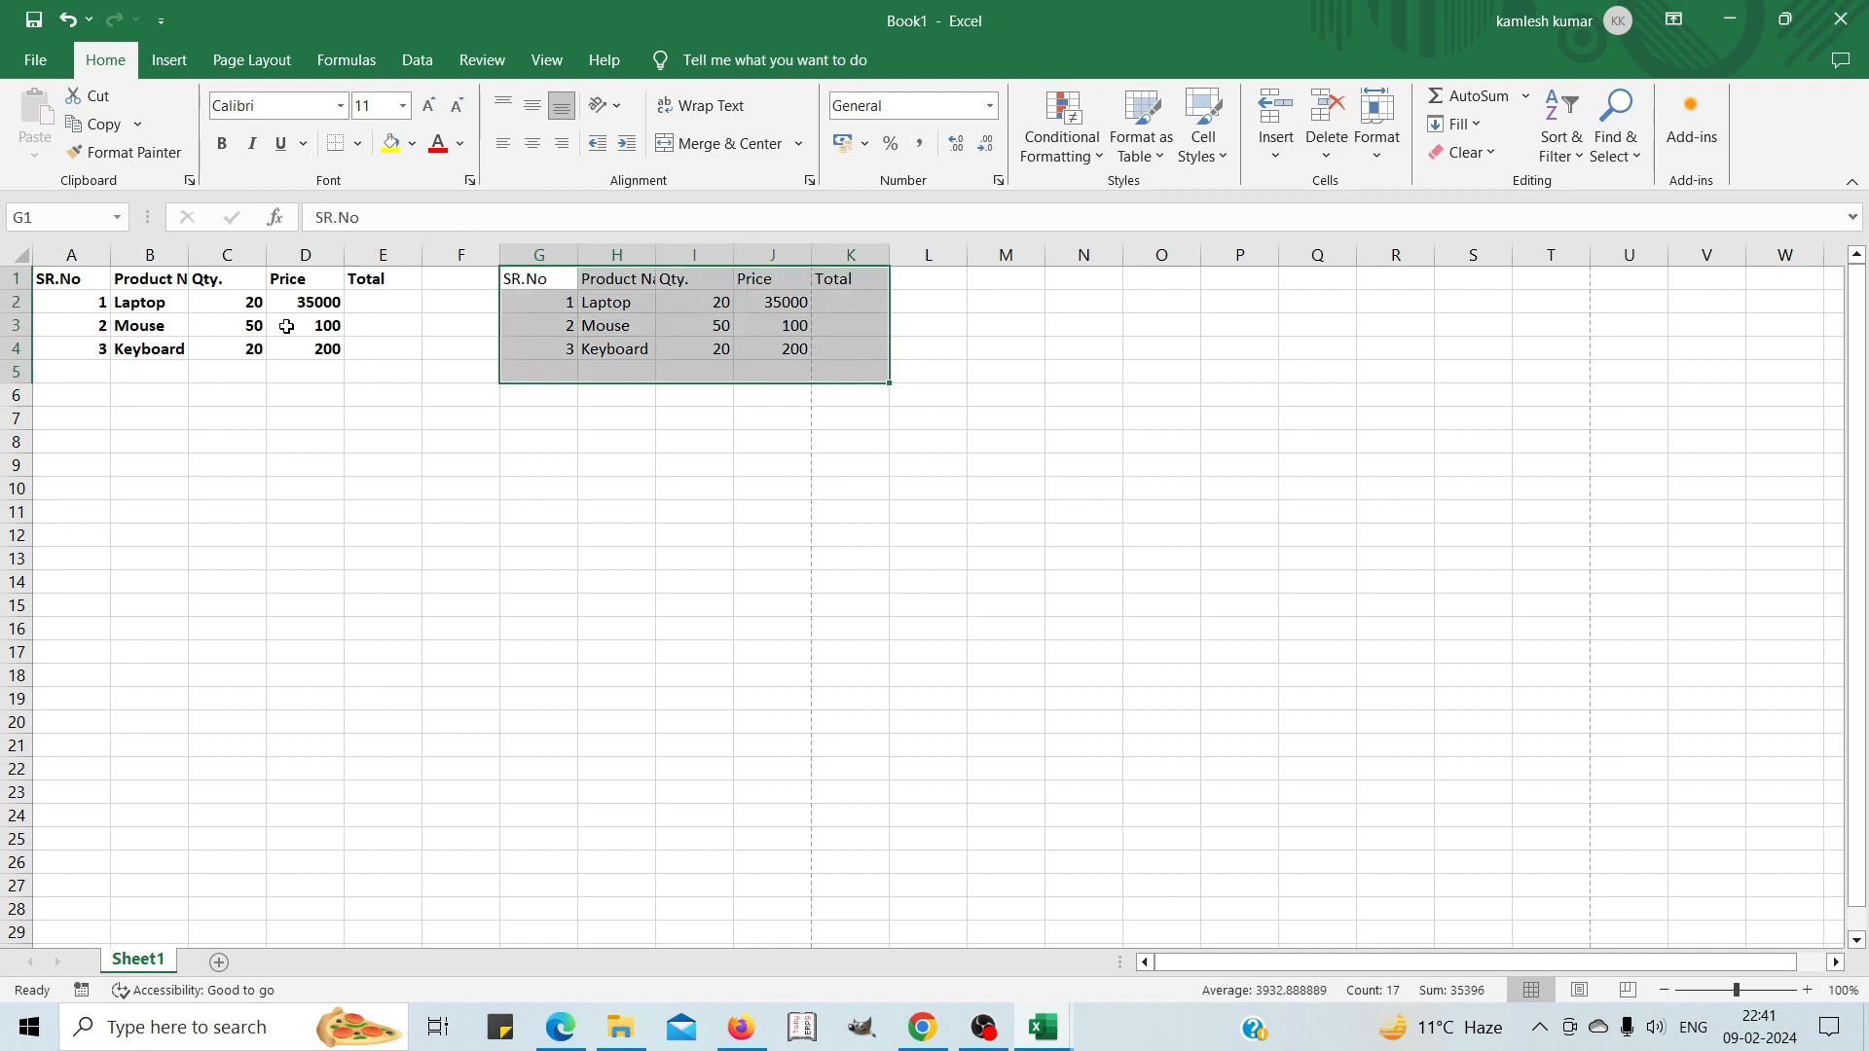
# Apply the formatting of the "Laptop" cell B2 to the copied table G1:K4 with Format Painter.
pyautogui.click(148, 303)
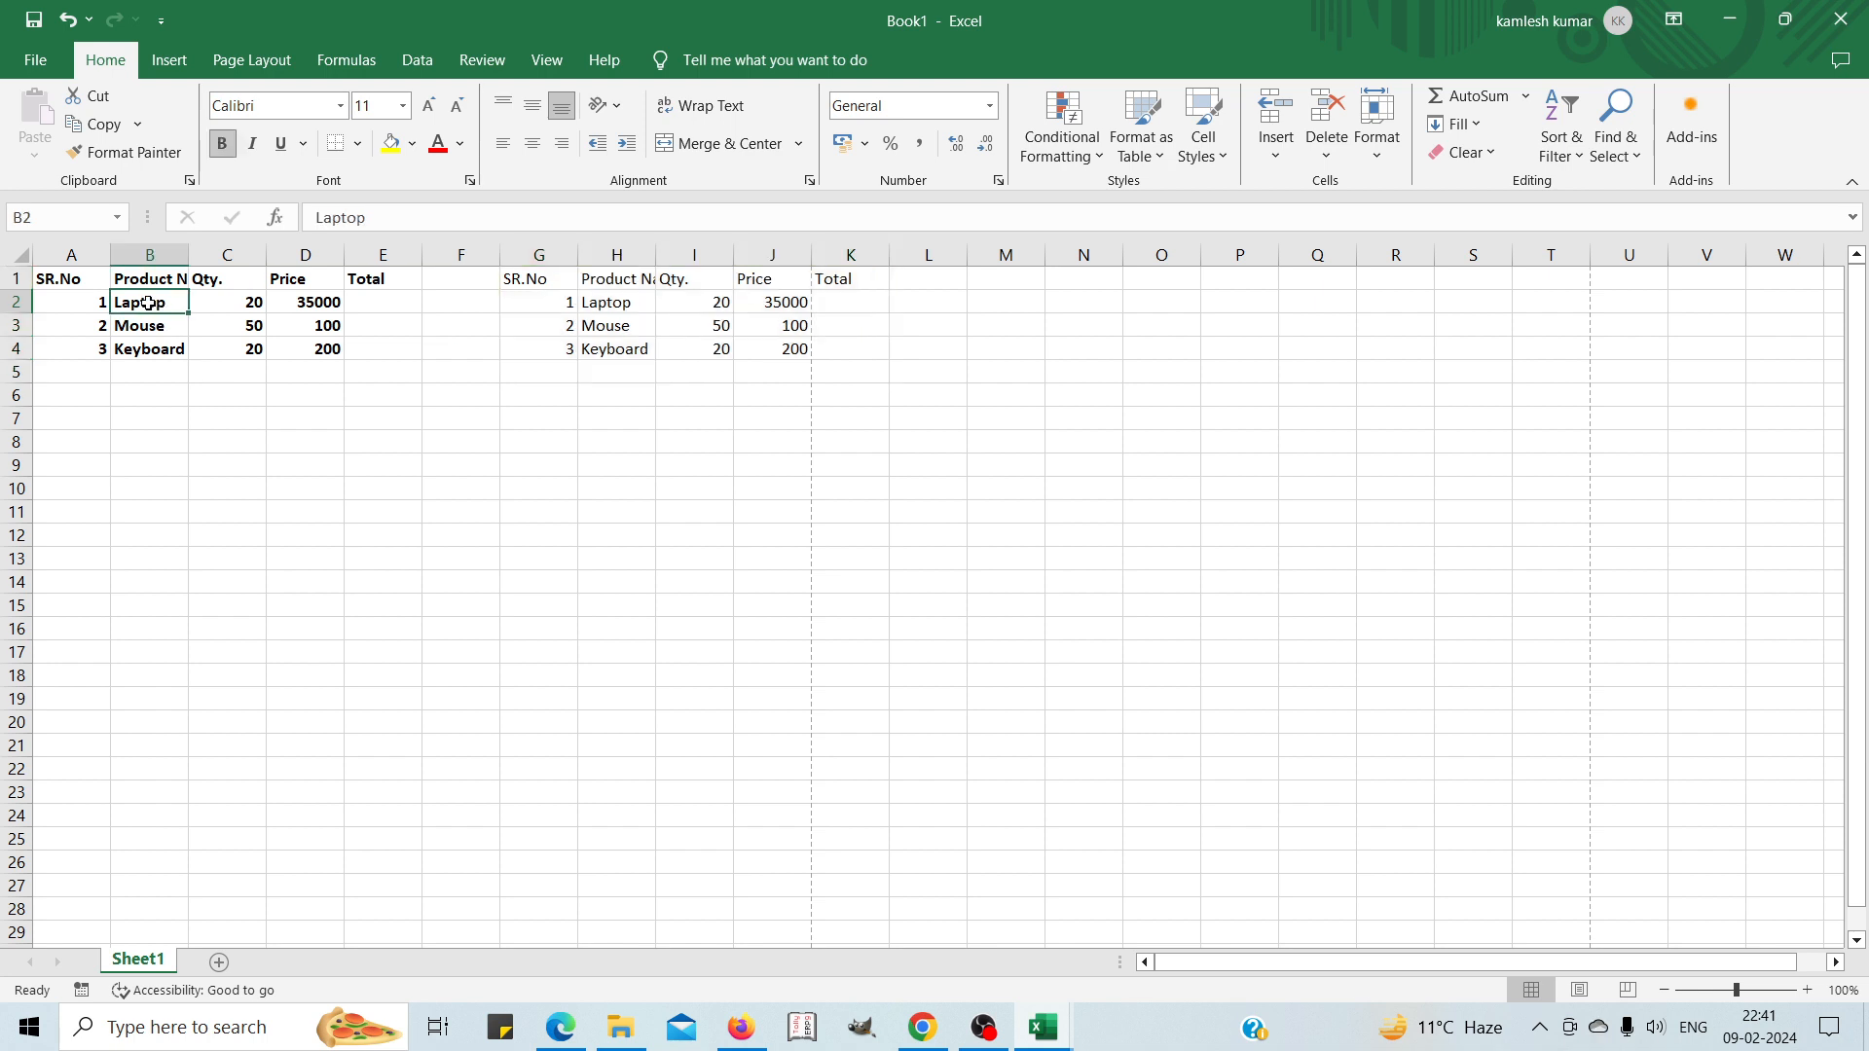
pyautogui.click(125, 156)
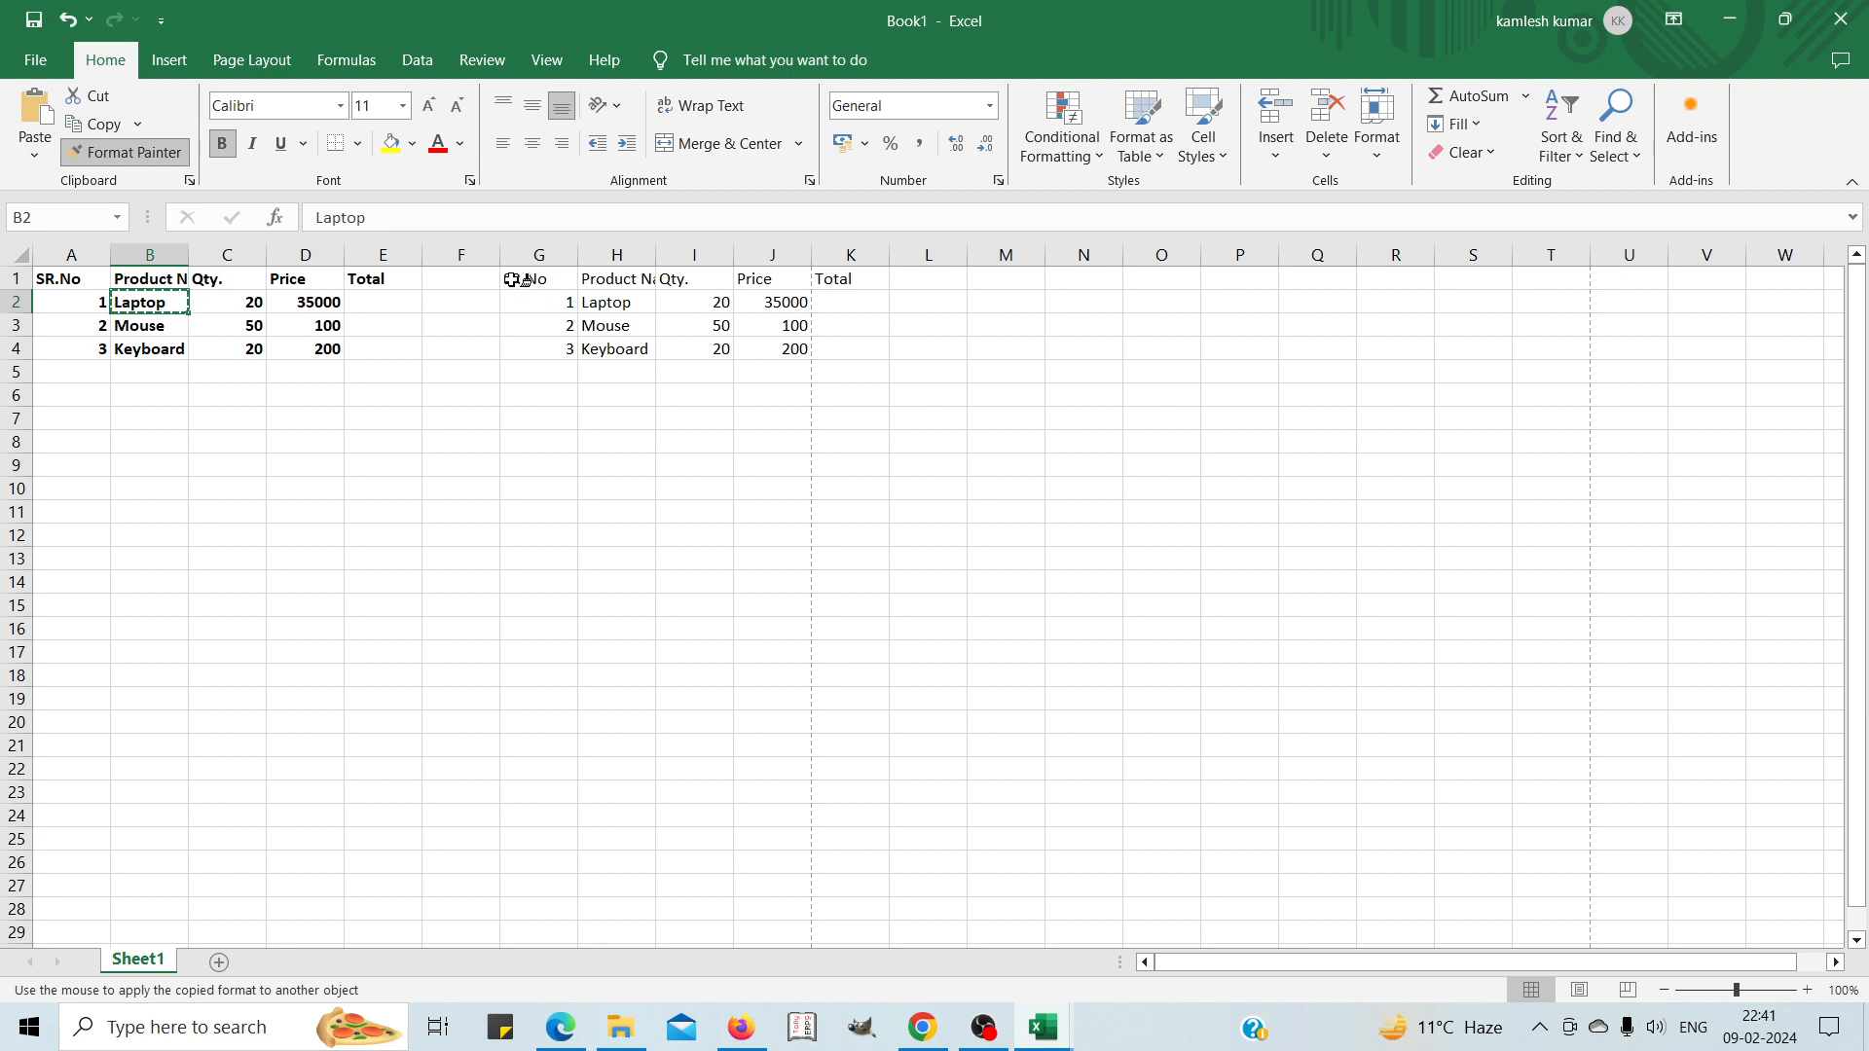
pyautogui.moveTo(510, 278)
pyautogui.mouseDown()
pyautogui.moveTo(710, 347)
pyautogui.moveTo(835, 343)
pyautogui.mouseUp()
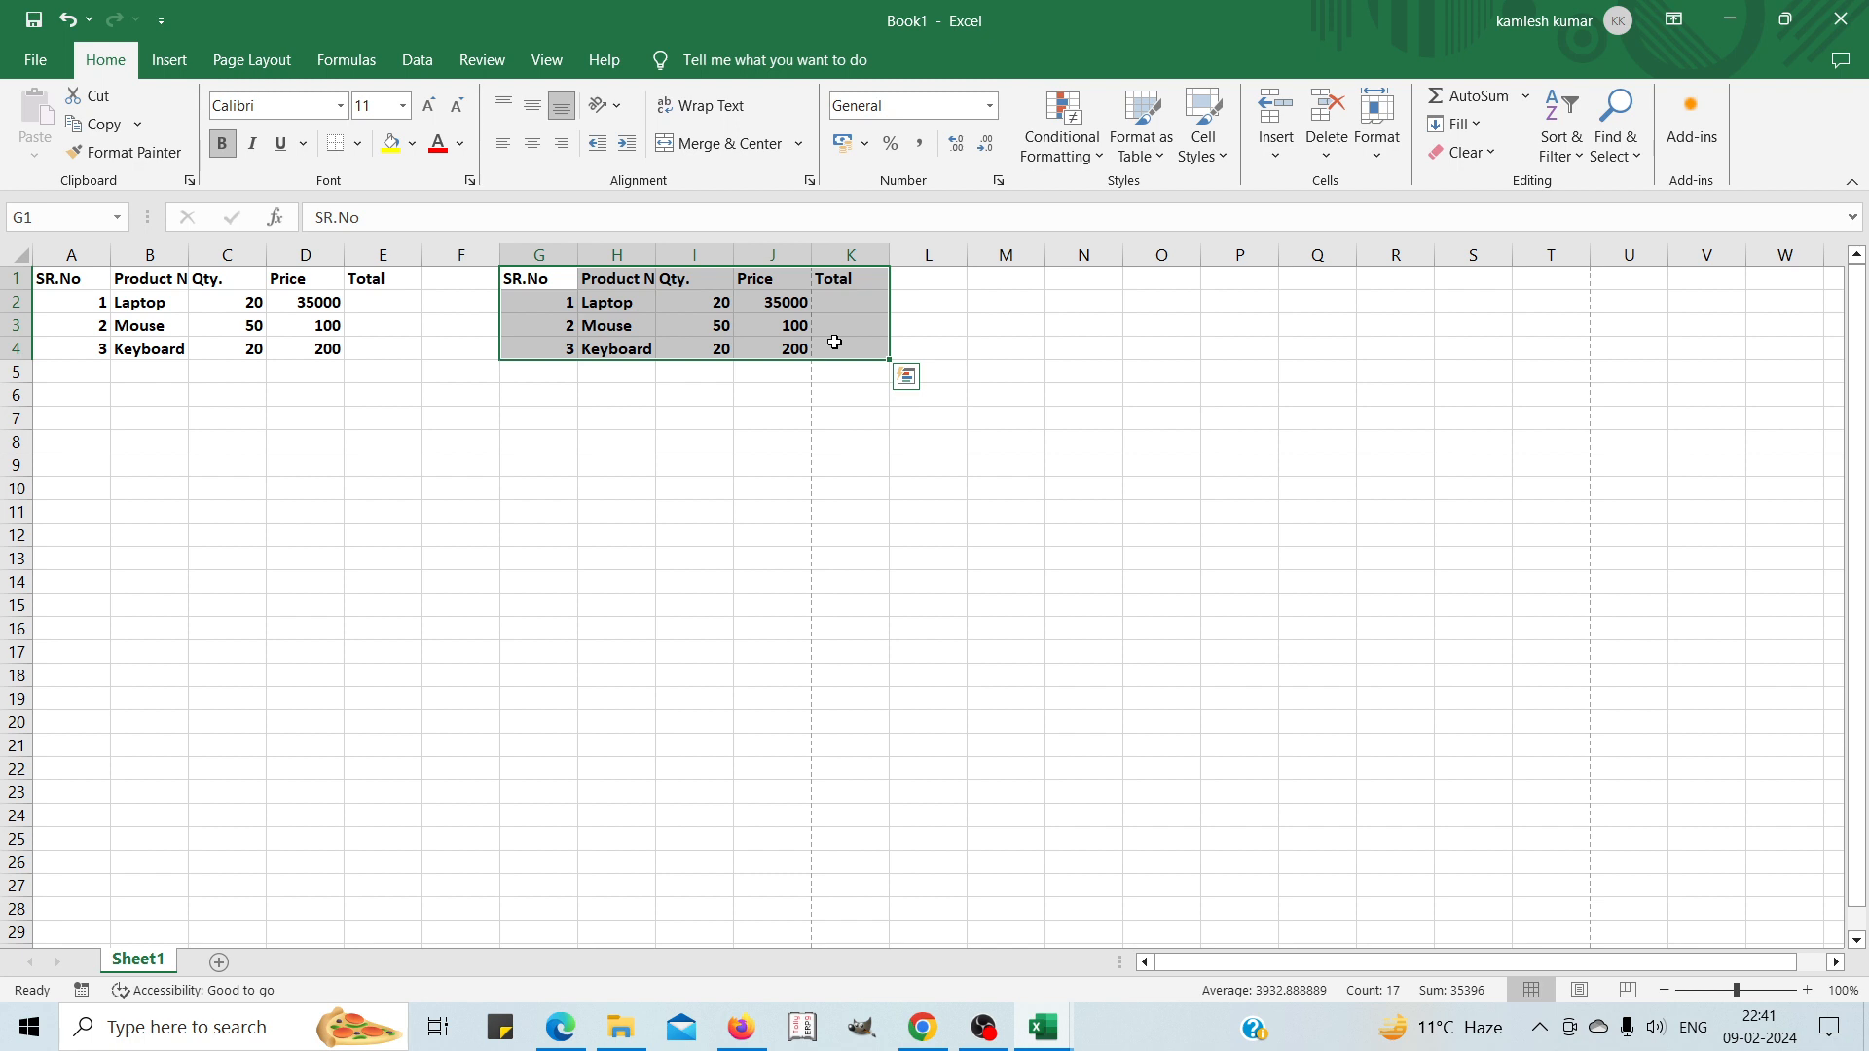
# Select the "Laptop" cell B2, highlight the newly formatted copy G1:K4 for comparison, and clear the selection with a cell beneath it.
pyautogui.click(135, 303)
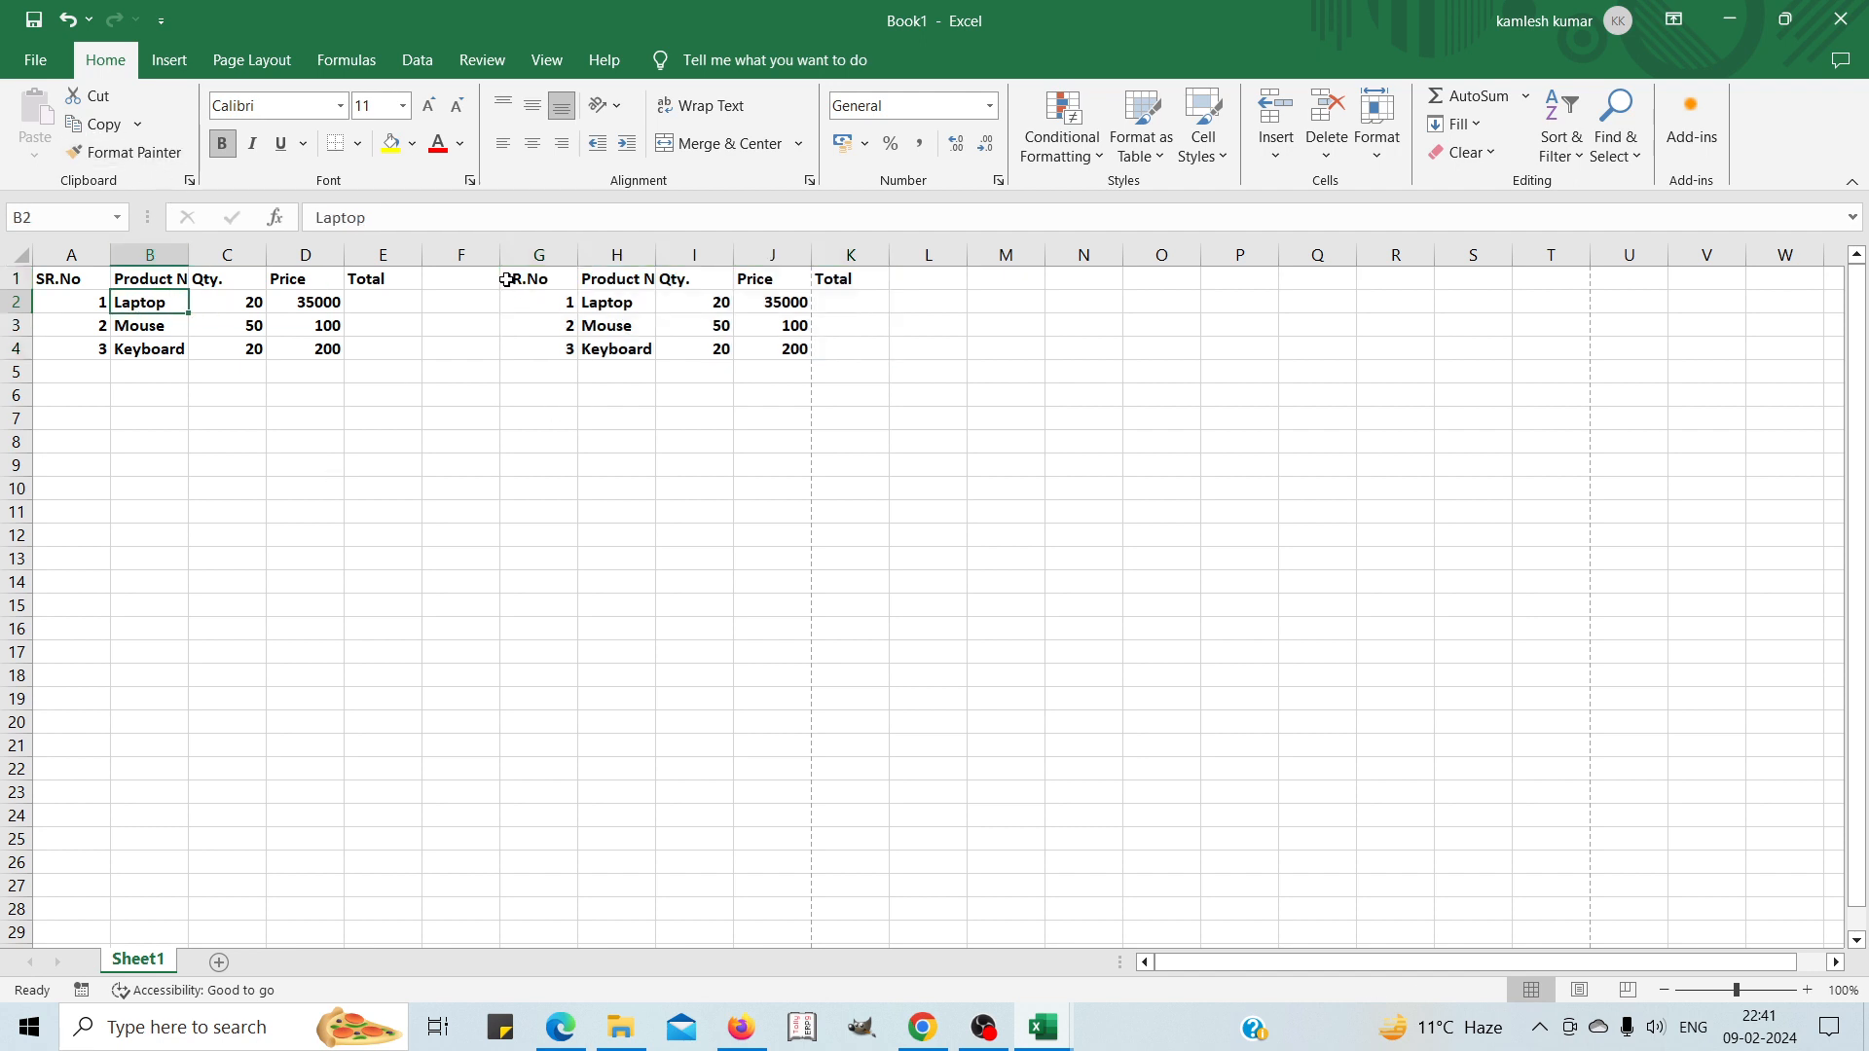
pyautogui.moveTo(508, 283); pyautogui.dragTo(879, 360)
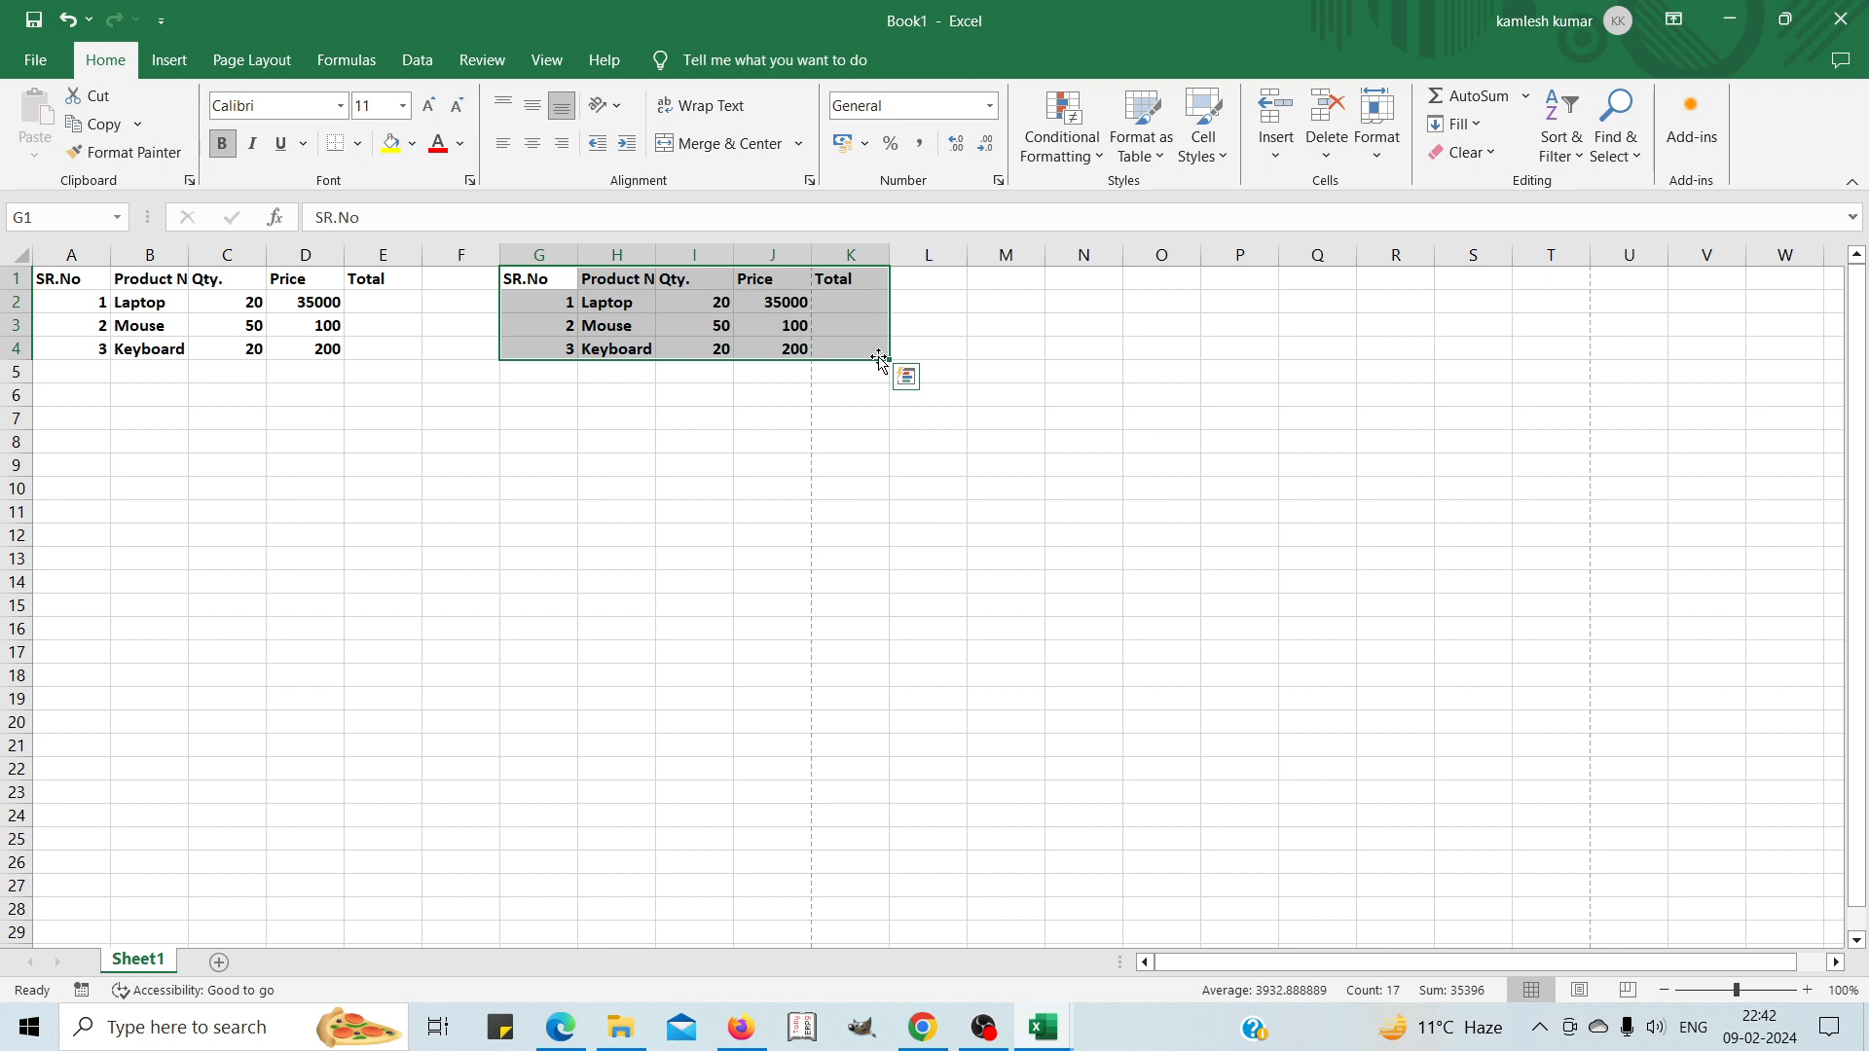
pyautogui.click(530, 438)
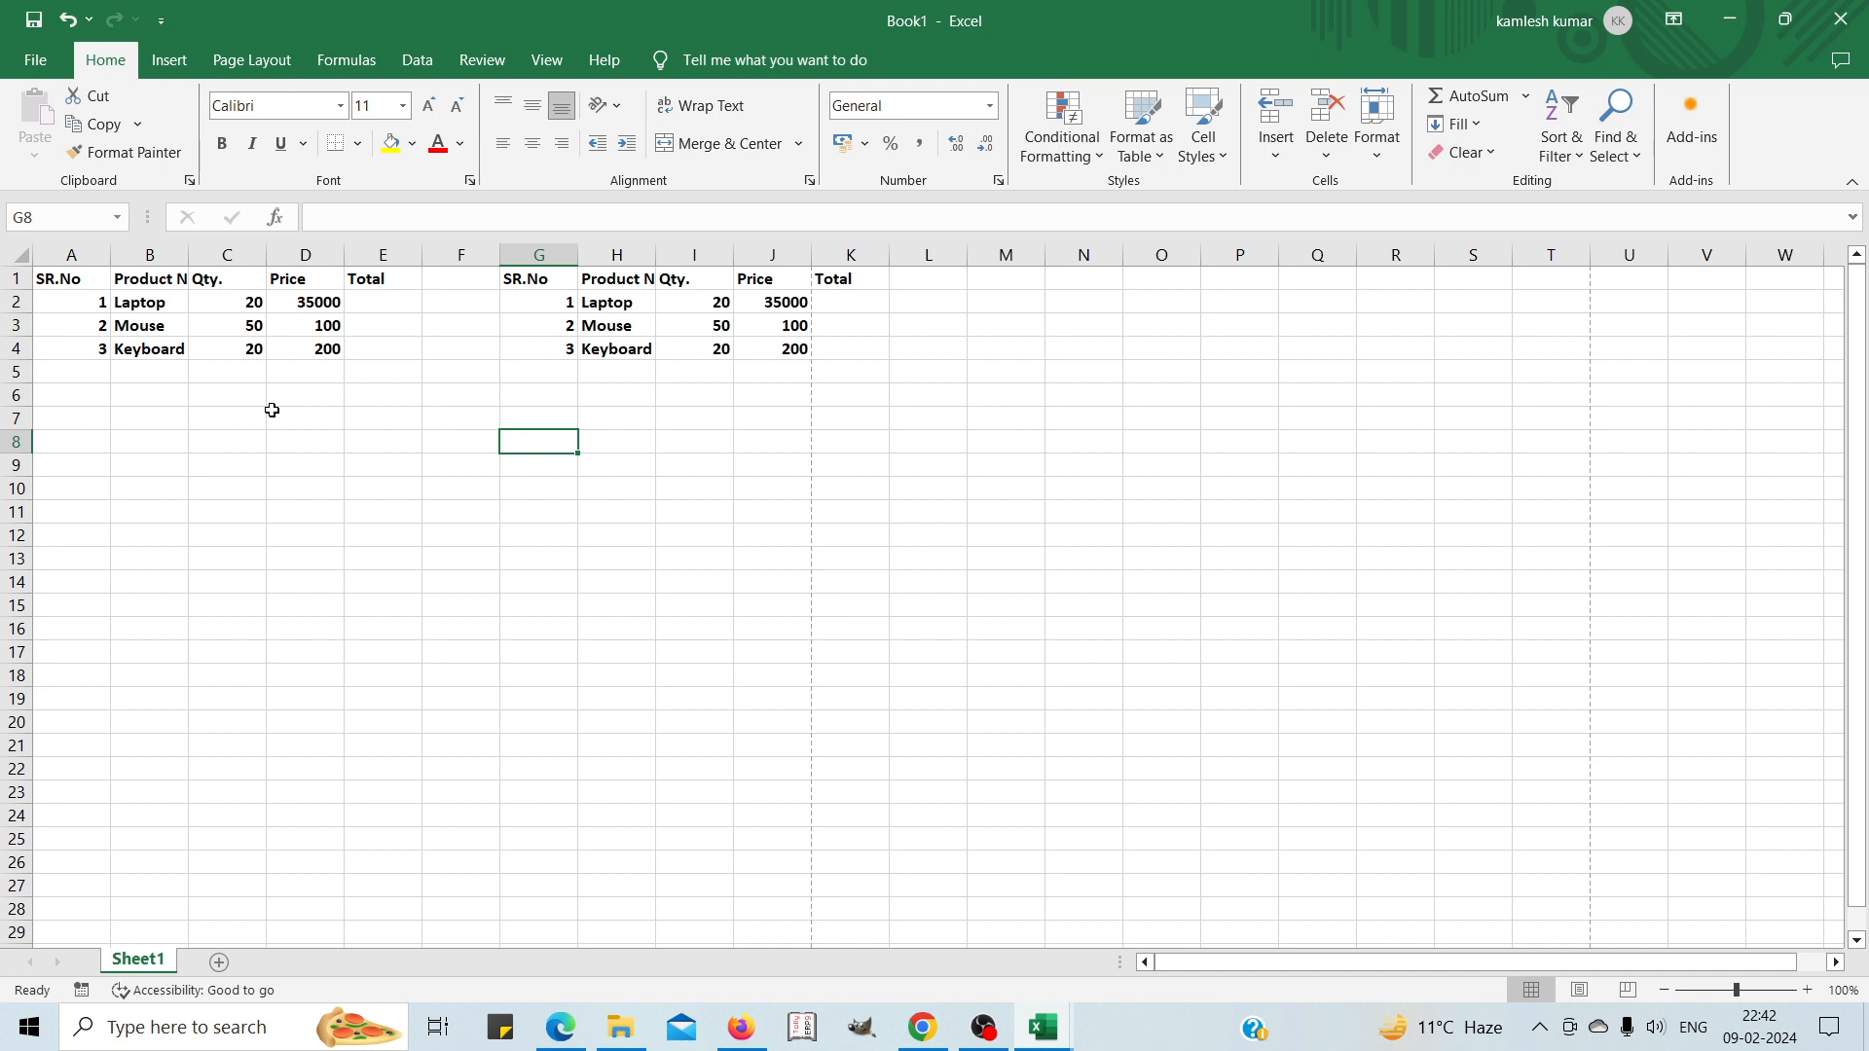
# Undo the bold formatting of both product tables, keep the pasted copy in G1:K4, and cancel the active copy marquee.
pyautogui.hotkey('ctrl', 'z')
pyautogui.hotkey('ctrl', 'z')
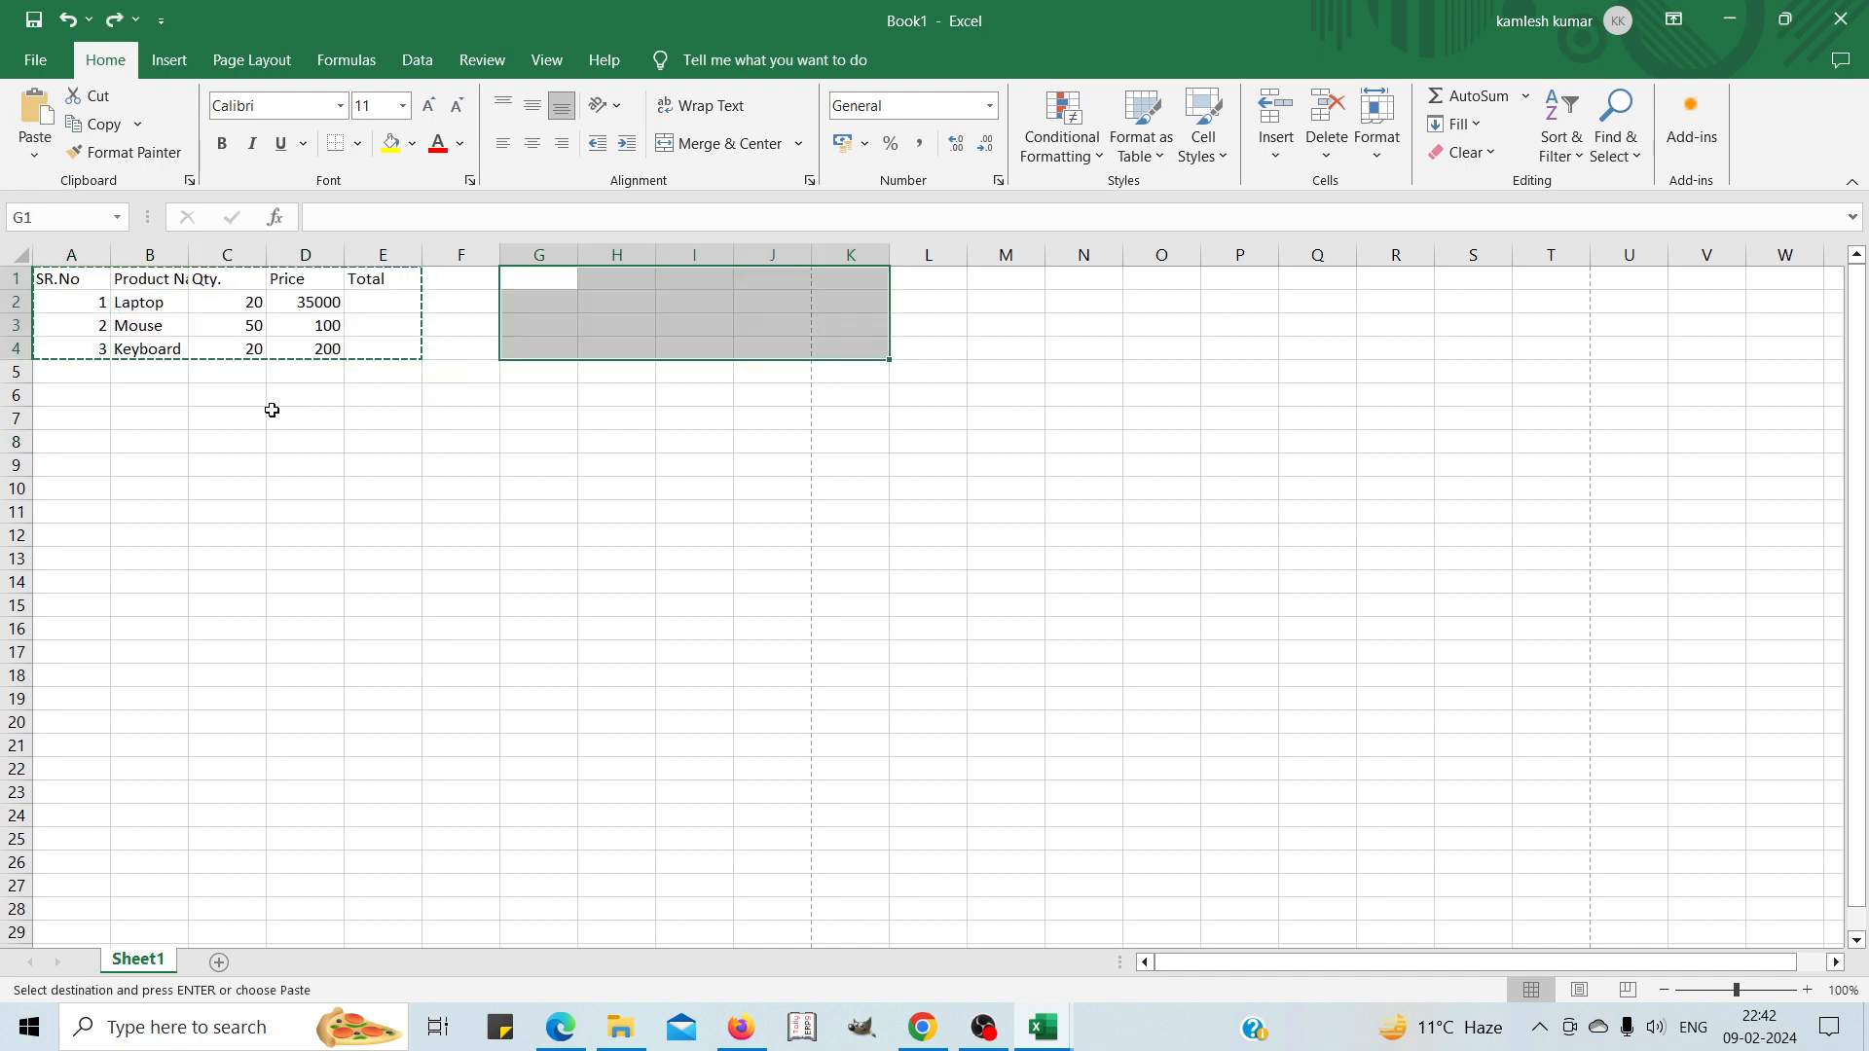
pyautogui.hotkey('ctrl', 'y')
pyautogui.hotkey('ctrl', 'q')
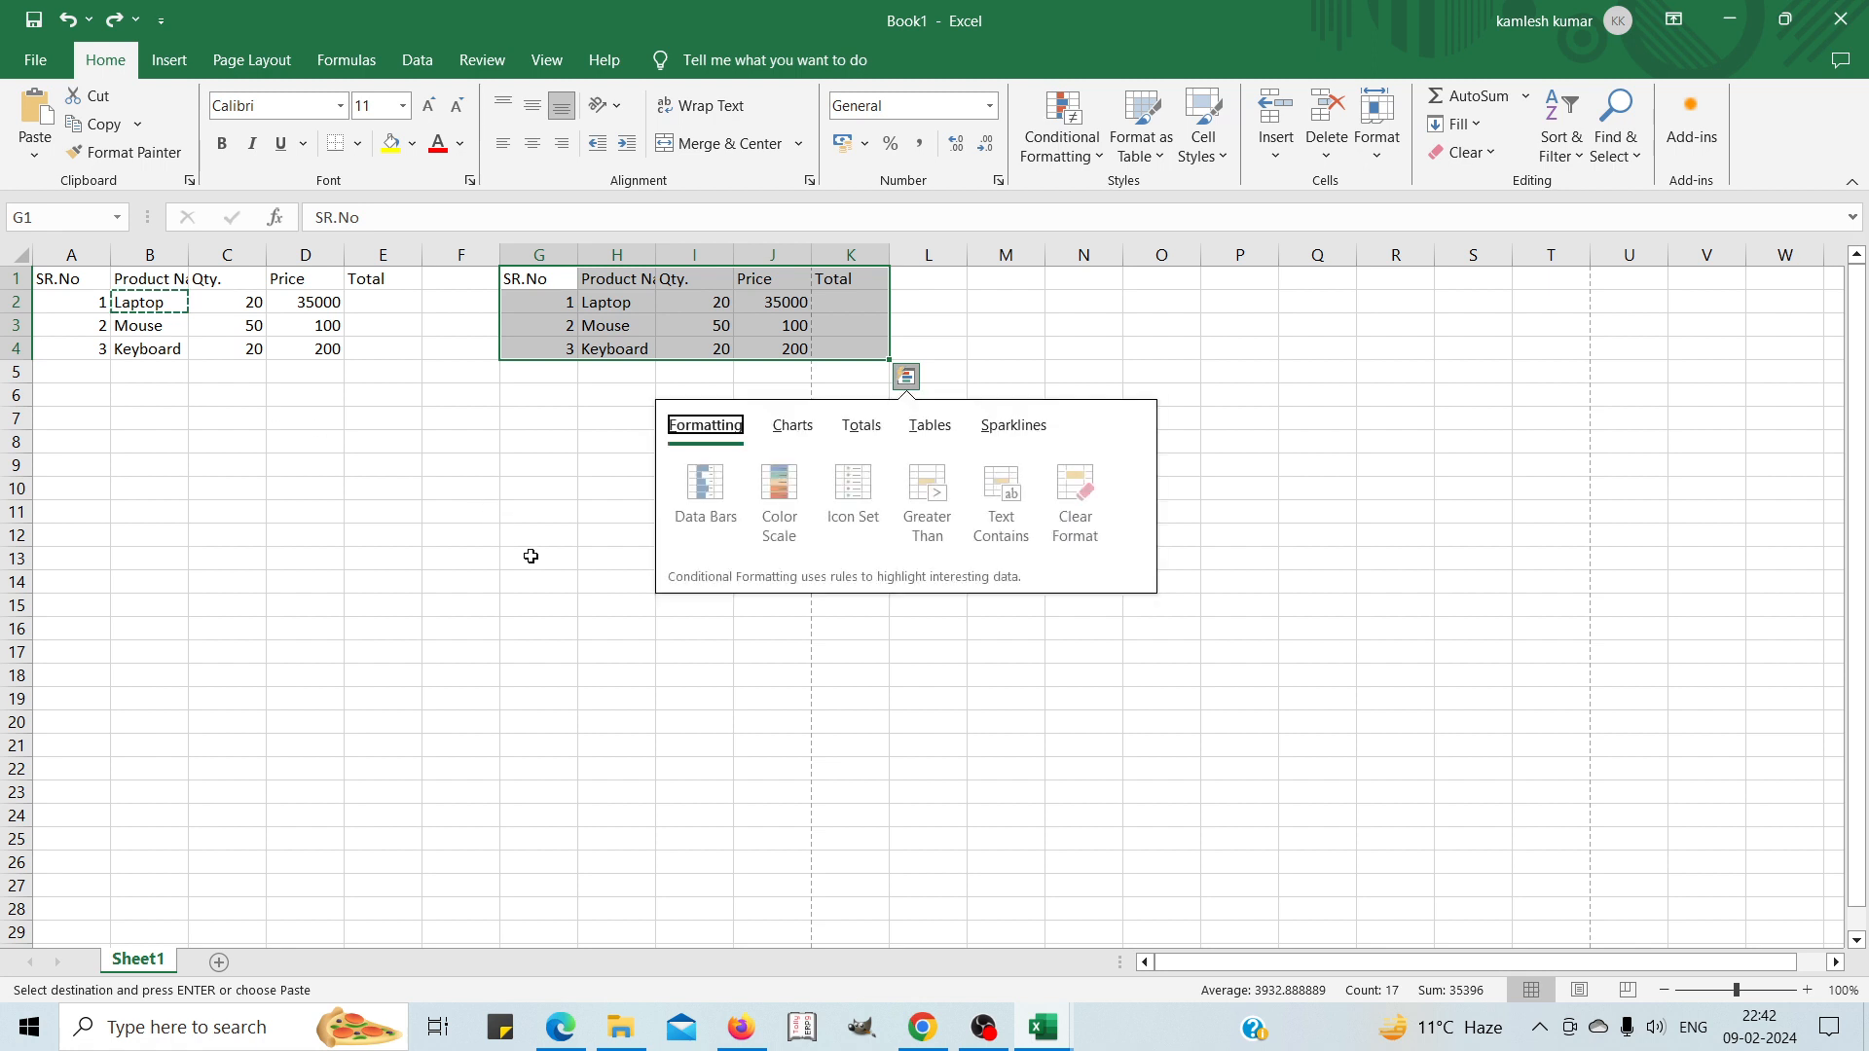
pyautogui.click(530, 556)
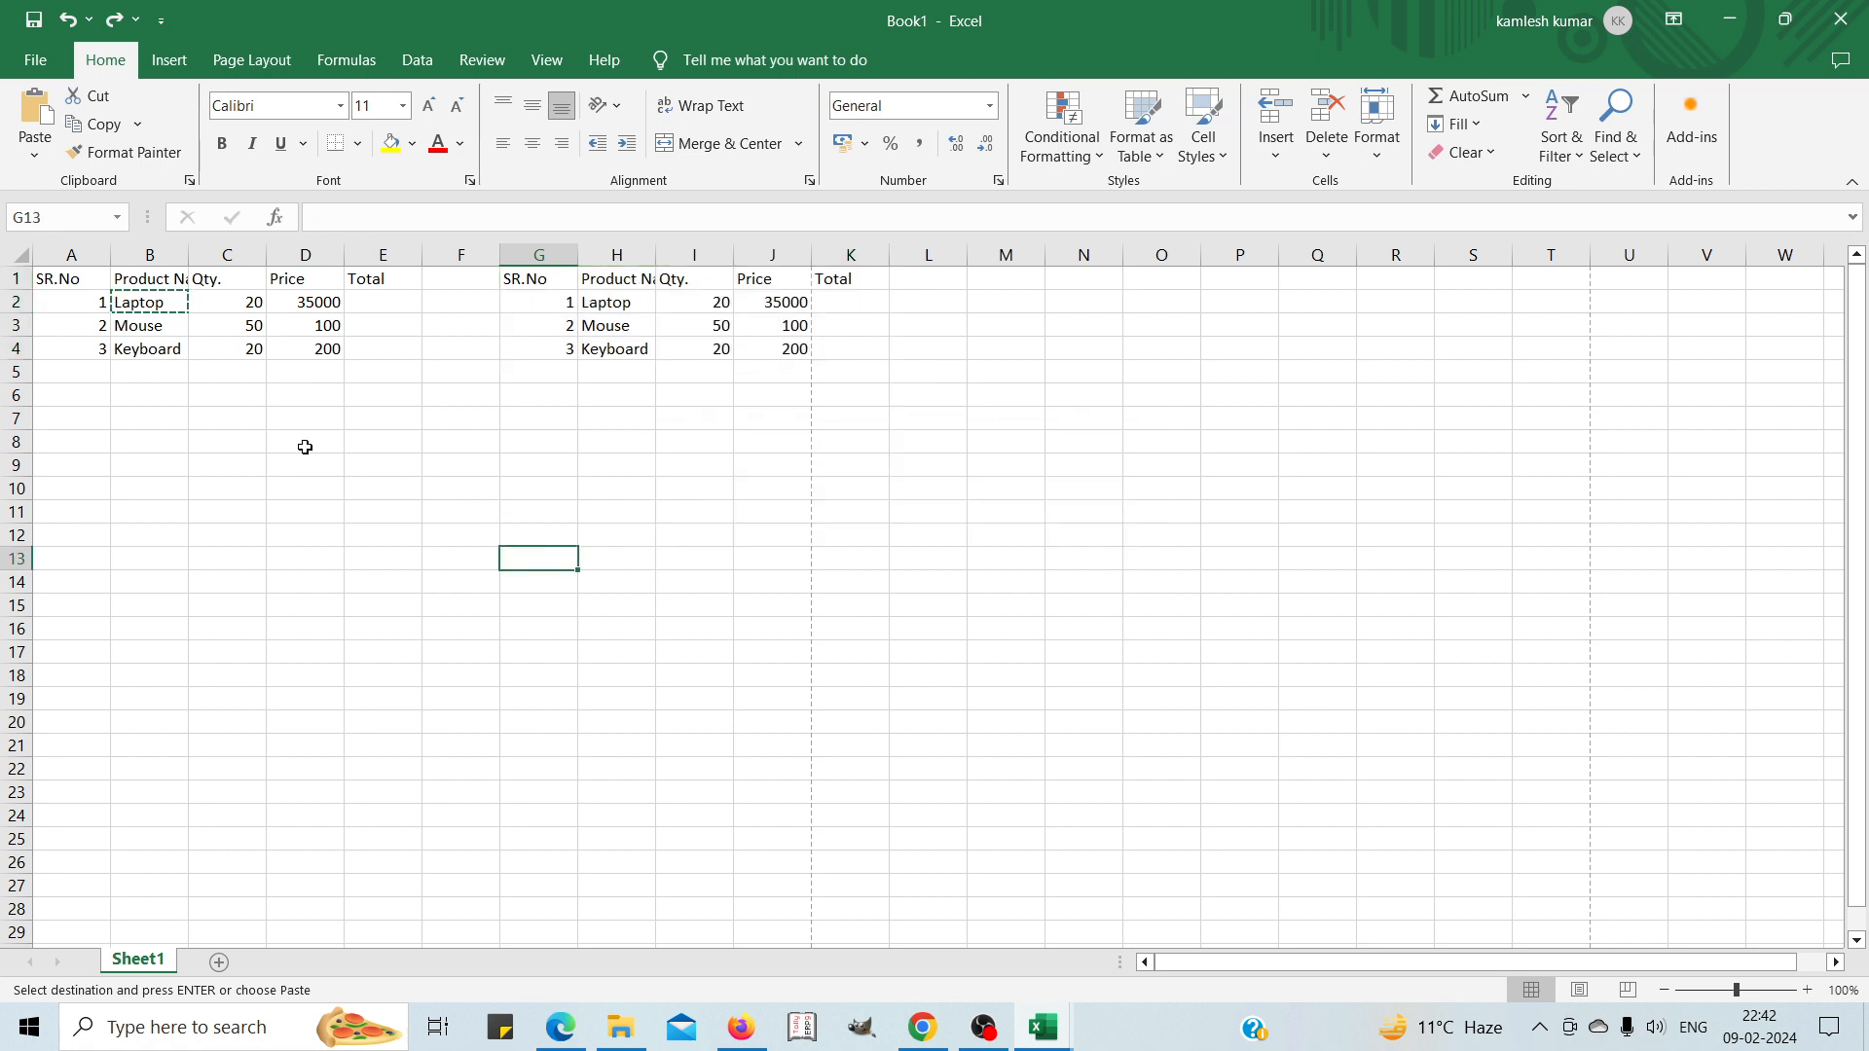
pyautogui.press('Escape')
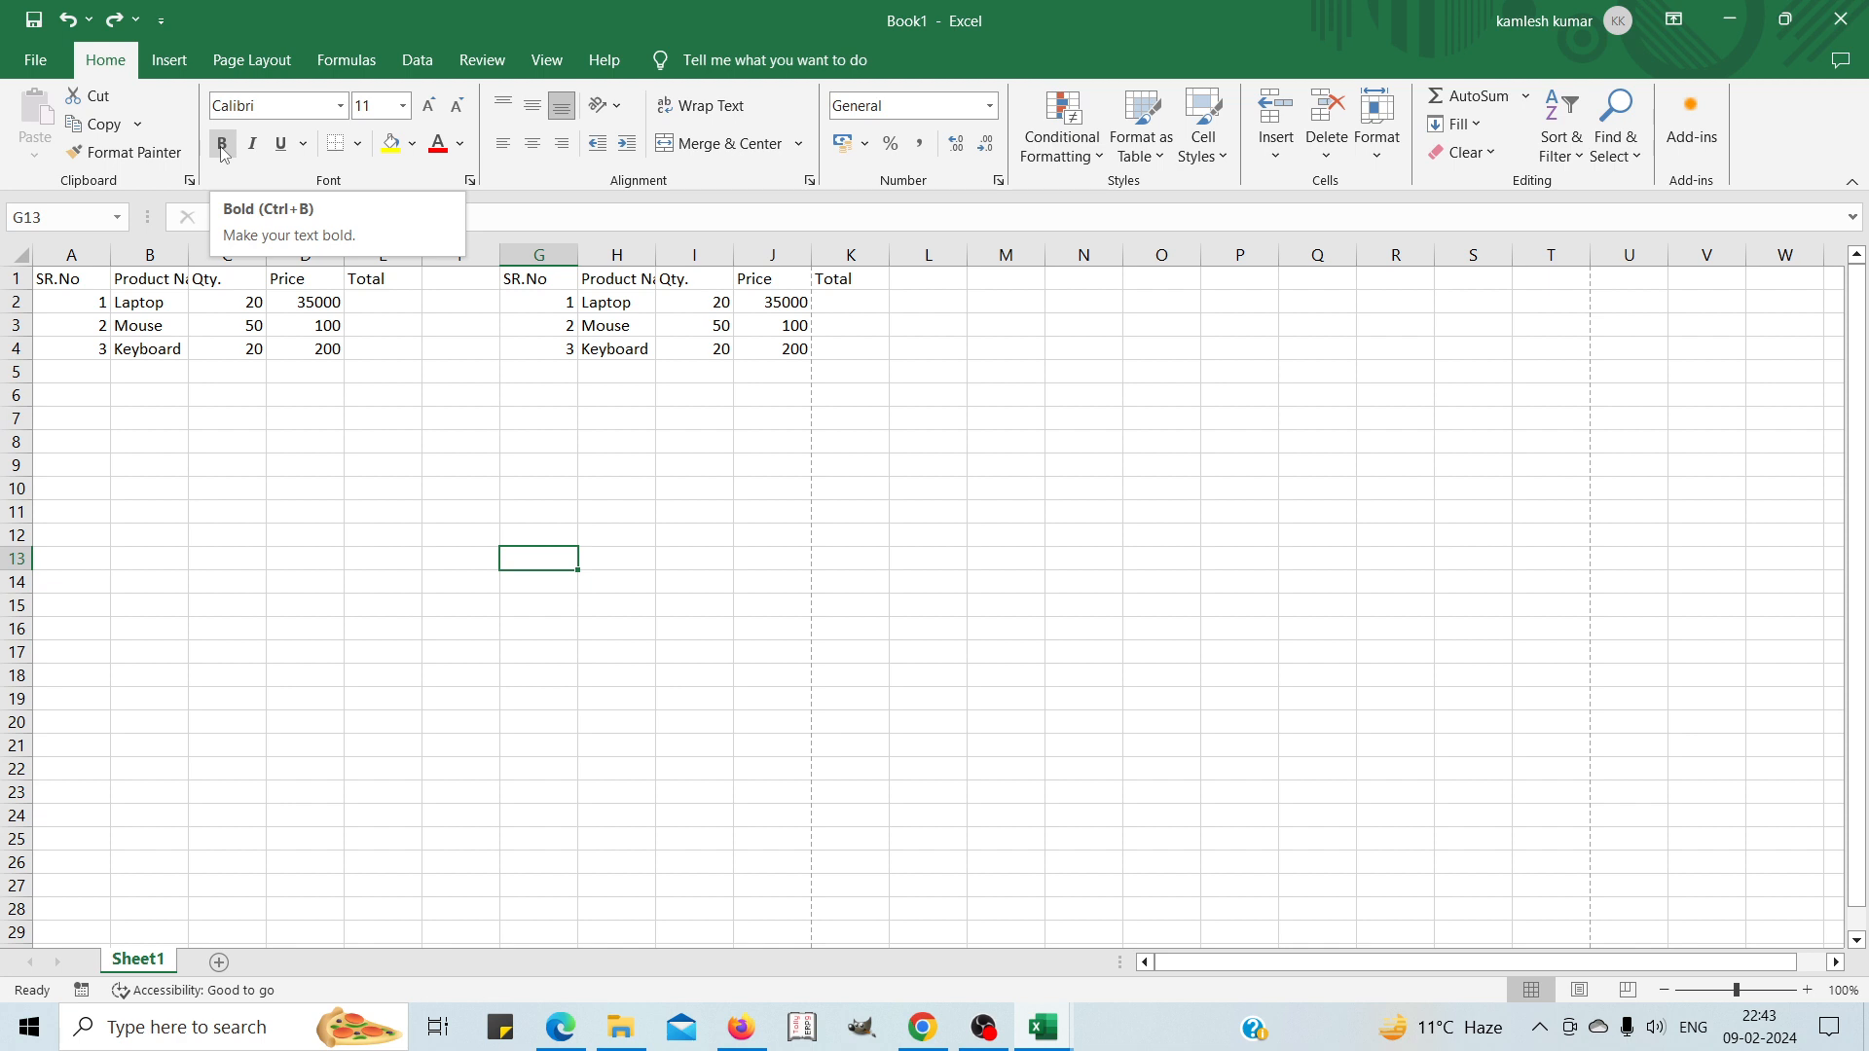
# Format the header row A1:E1 of the original product table as bold, italic and underlined.
pyautogui.click(200, 324)
pyautogui.click(63, 277)
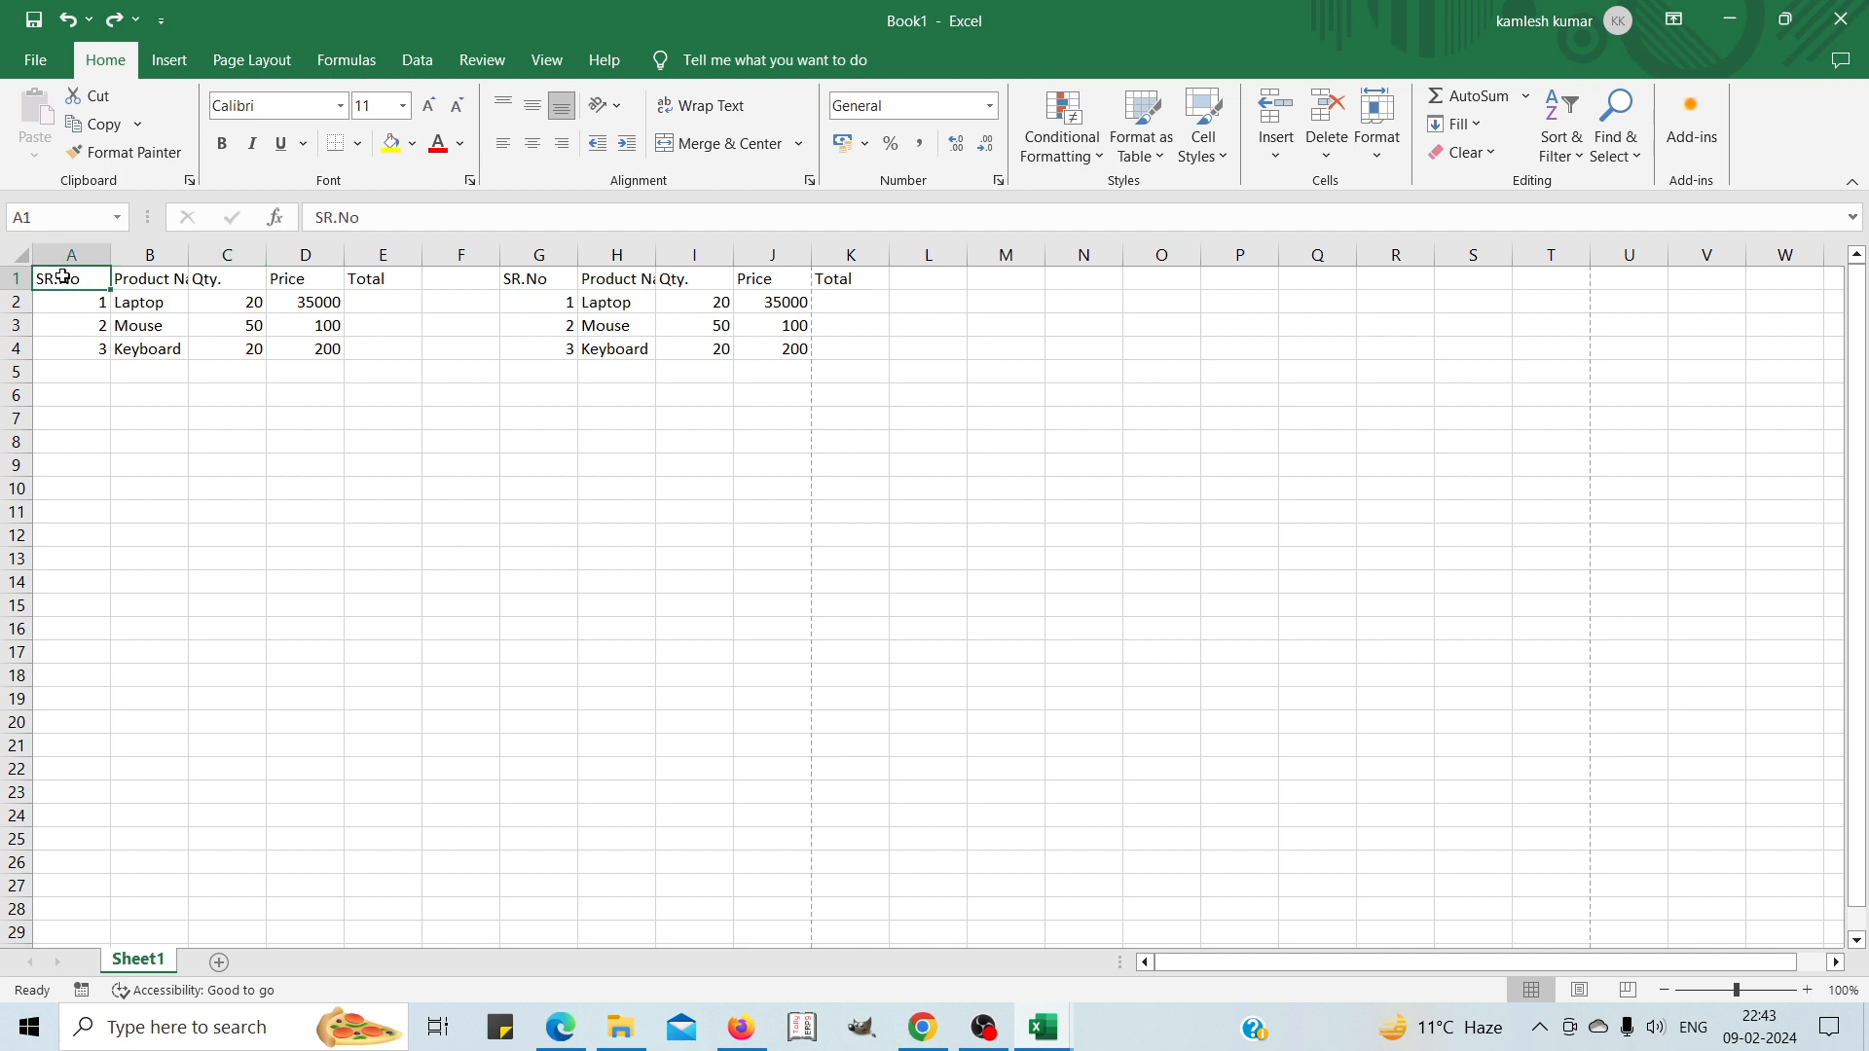
pyautogui.hotkey('shift', 'Right')
pyautogui.hotkey('shift', 'Right')
pyautogui.hotkey('shift', 'Right')
pyautogui.hotkey('shift', 'Right')
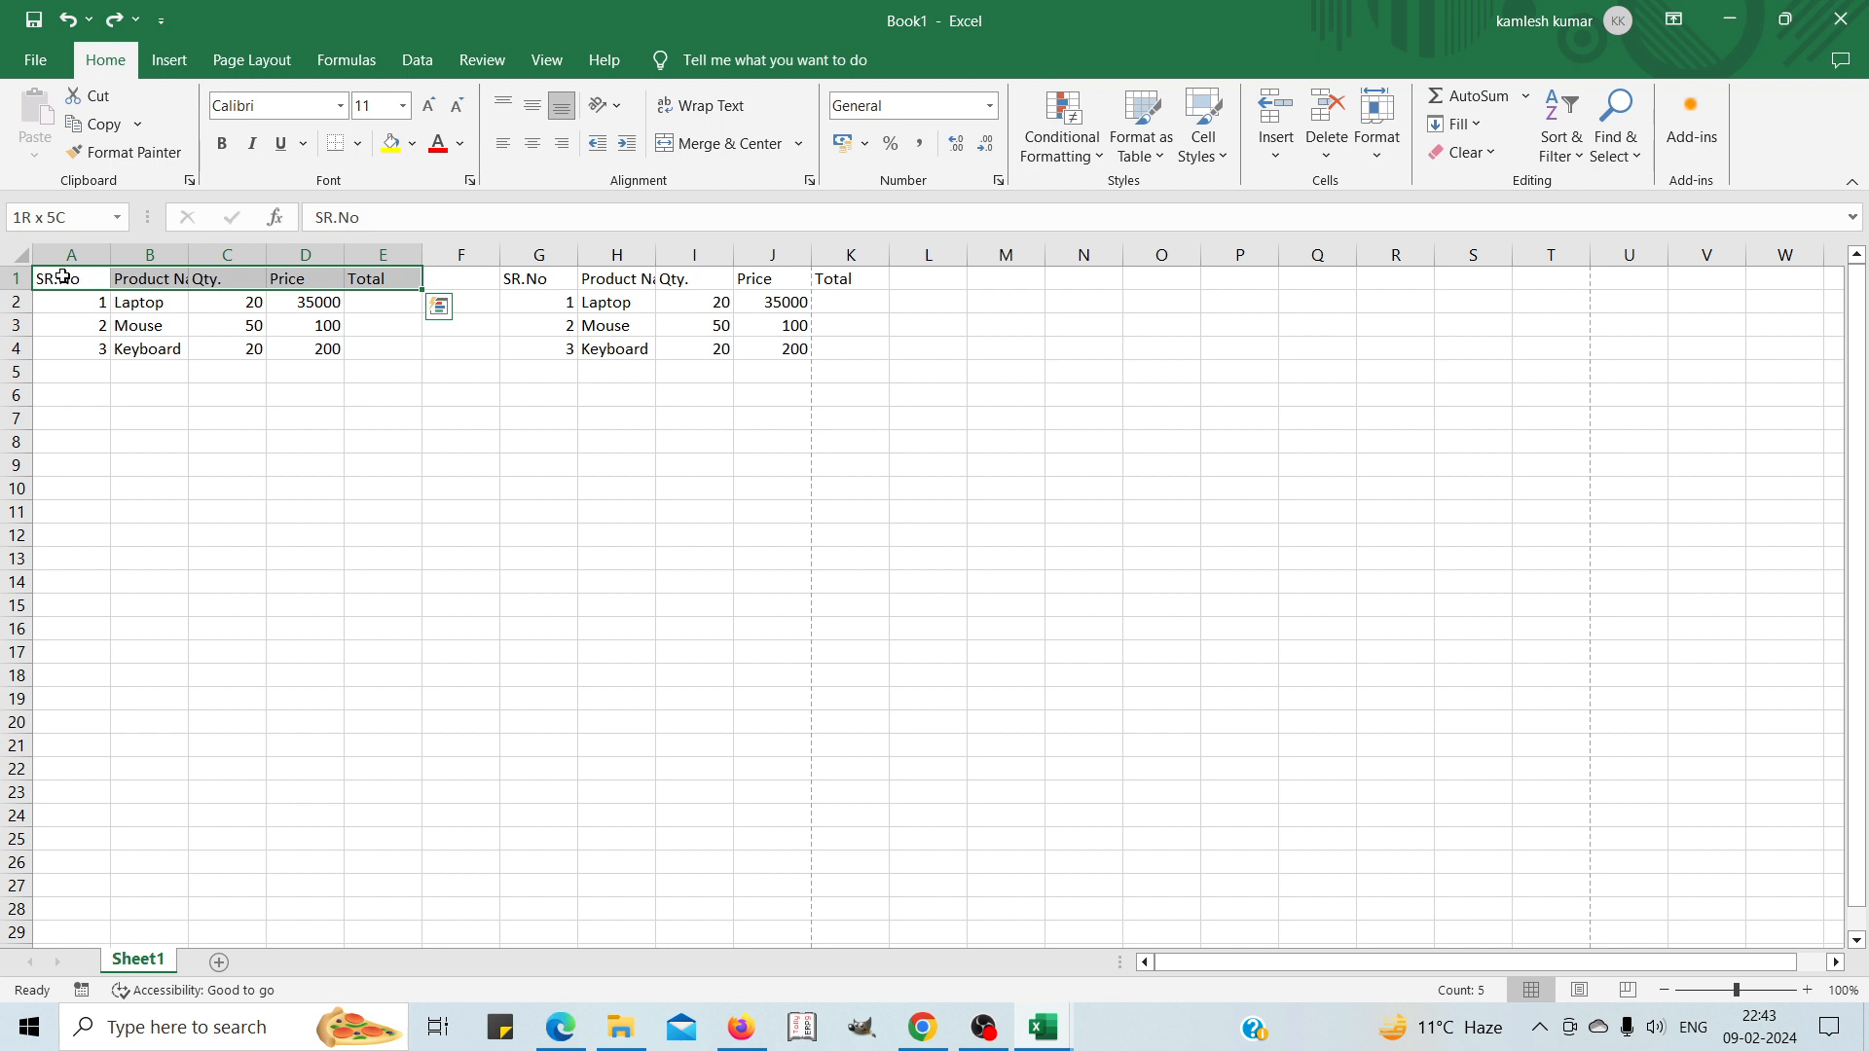
pyautogui.click(225, 146)
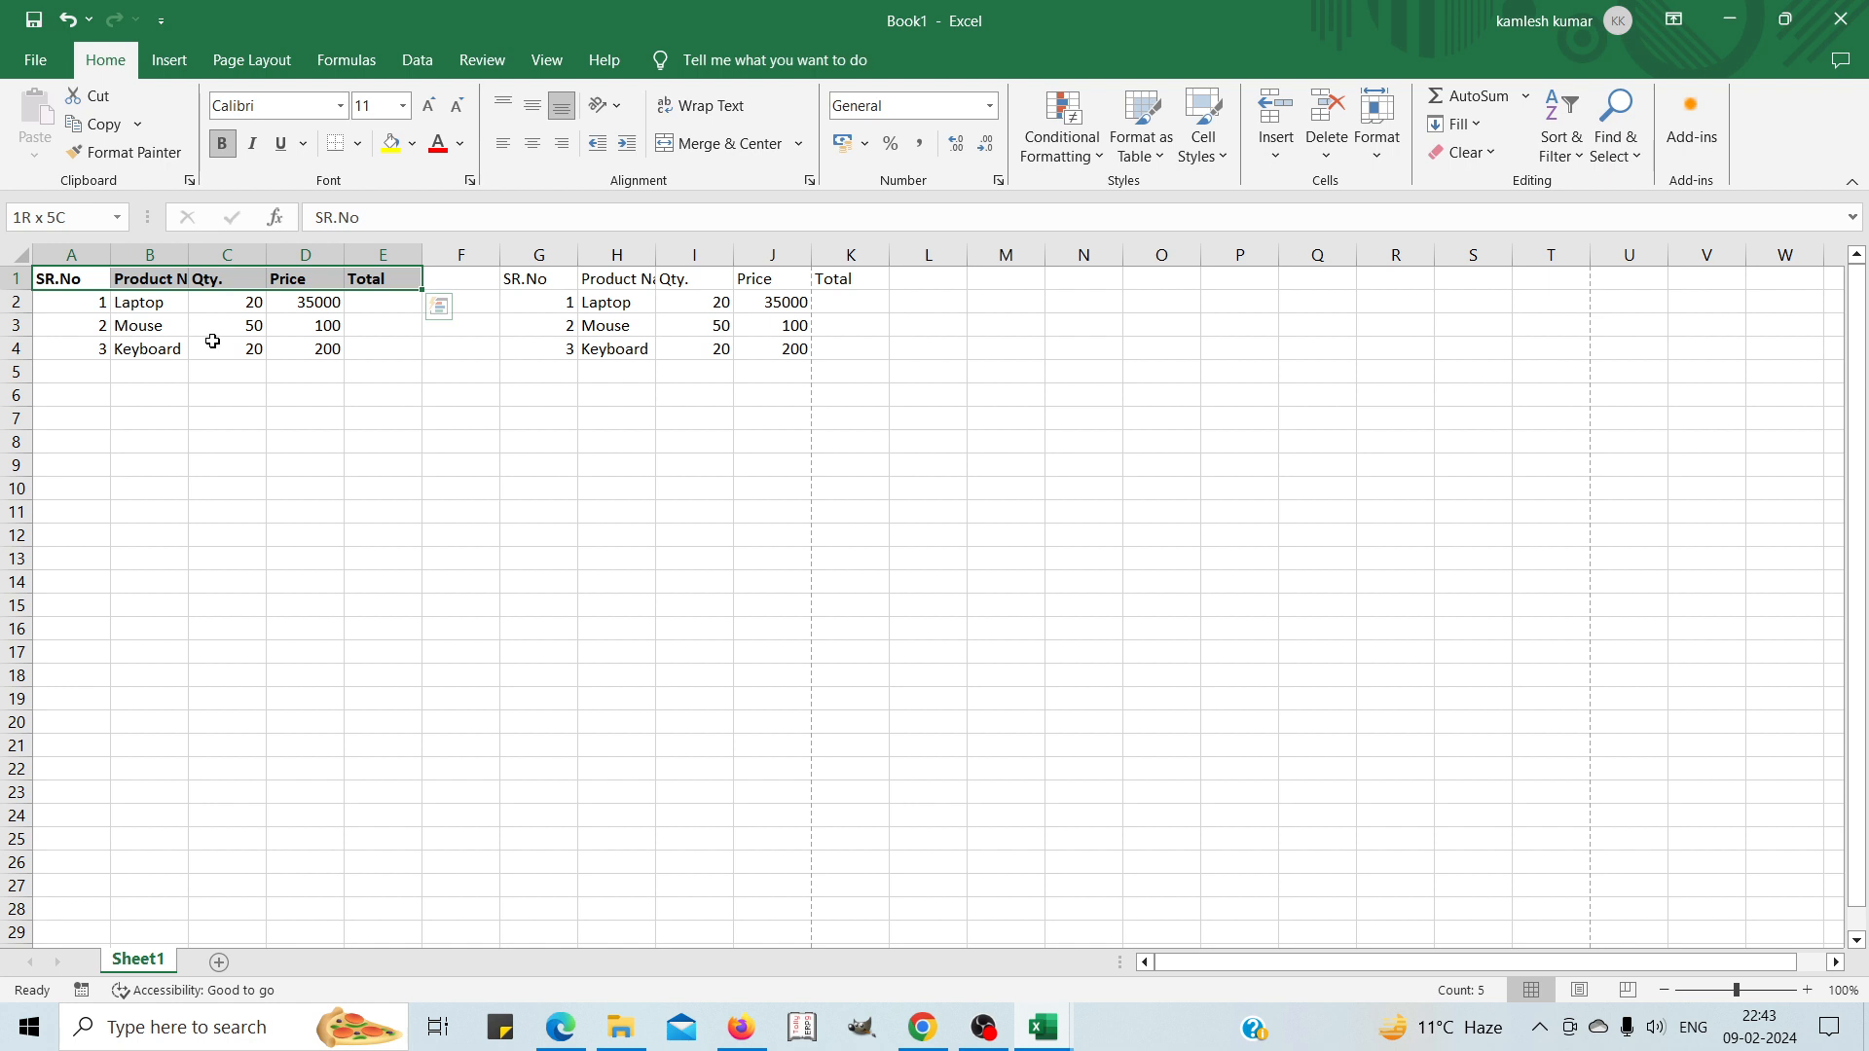
pyautogui.click(255, 146)
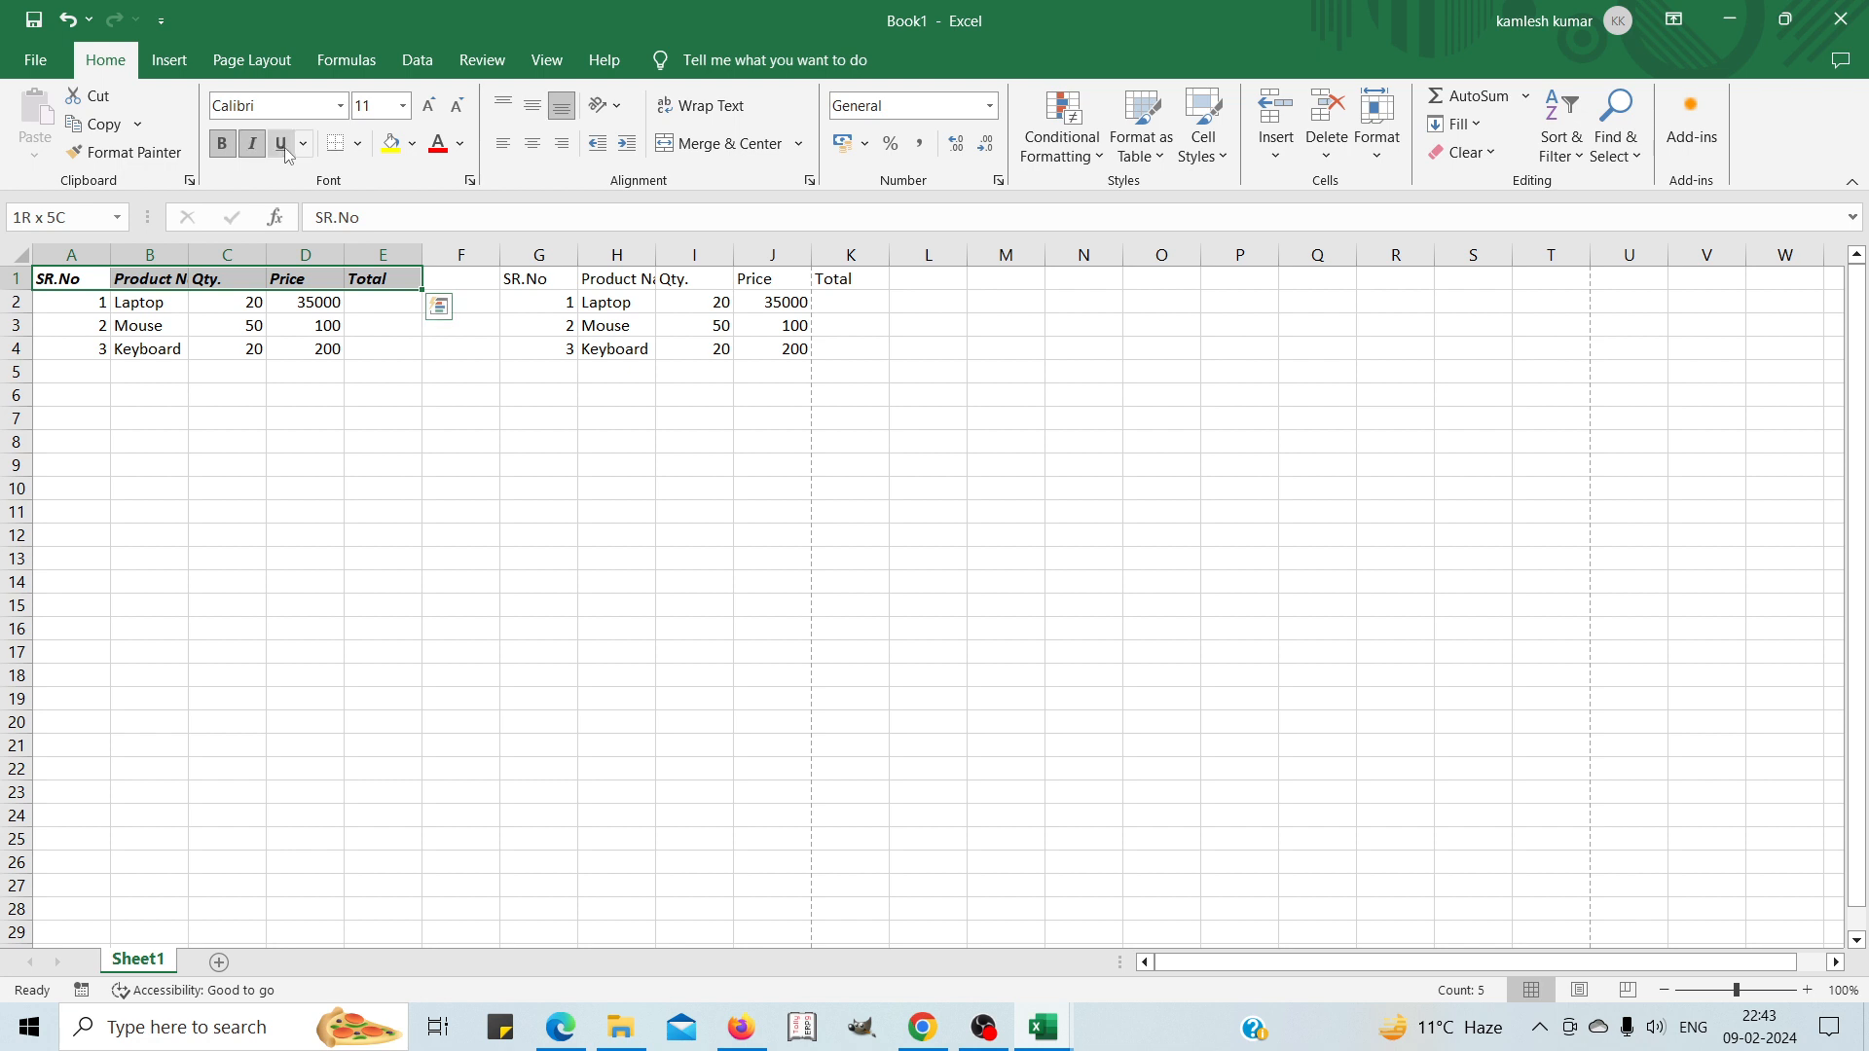
pyautogui.click(284, 151)
pyautogui.click(354, 392)
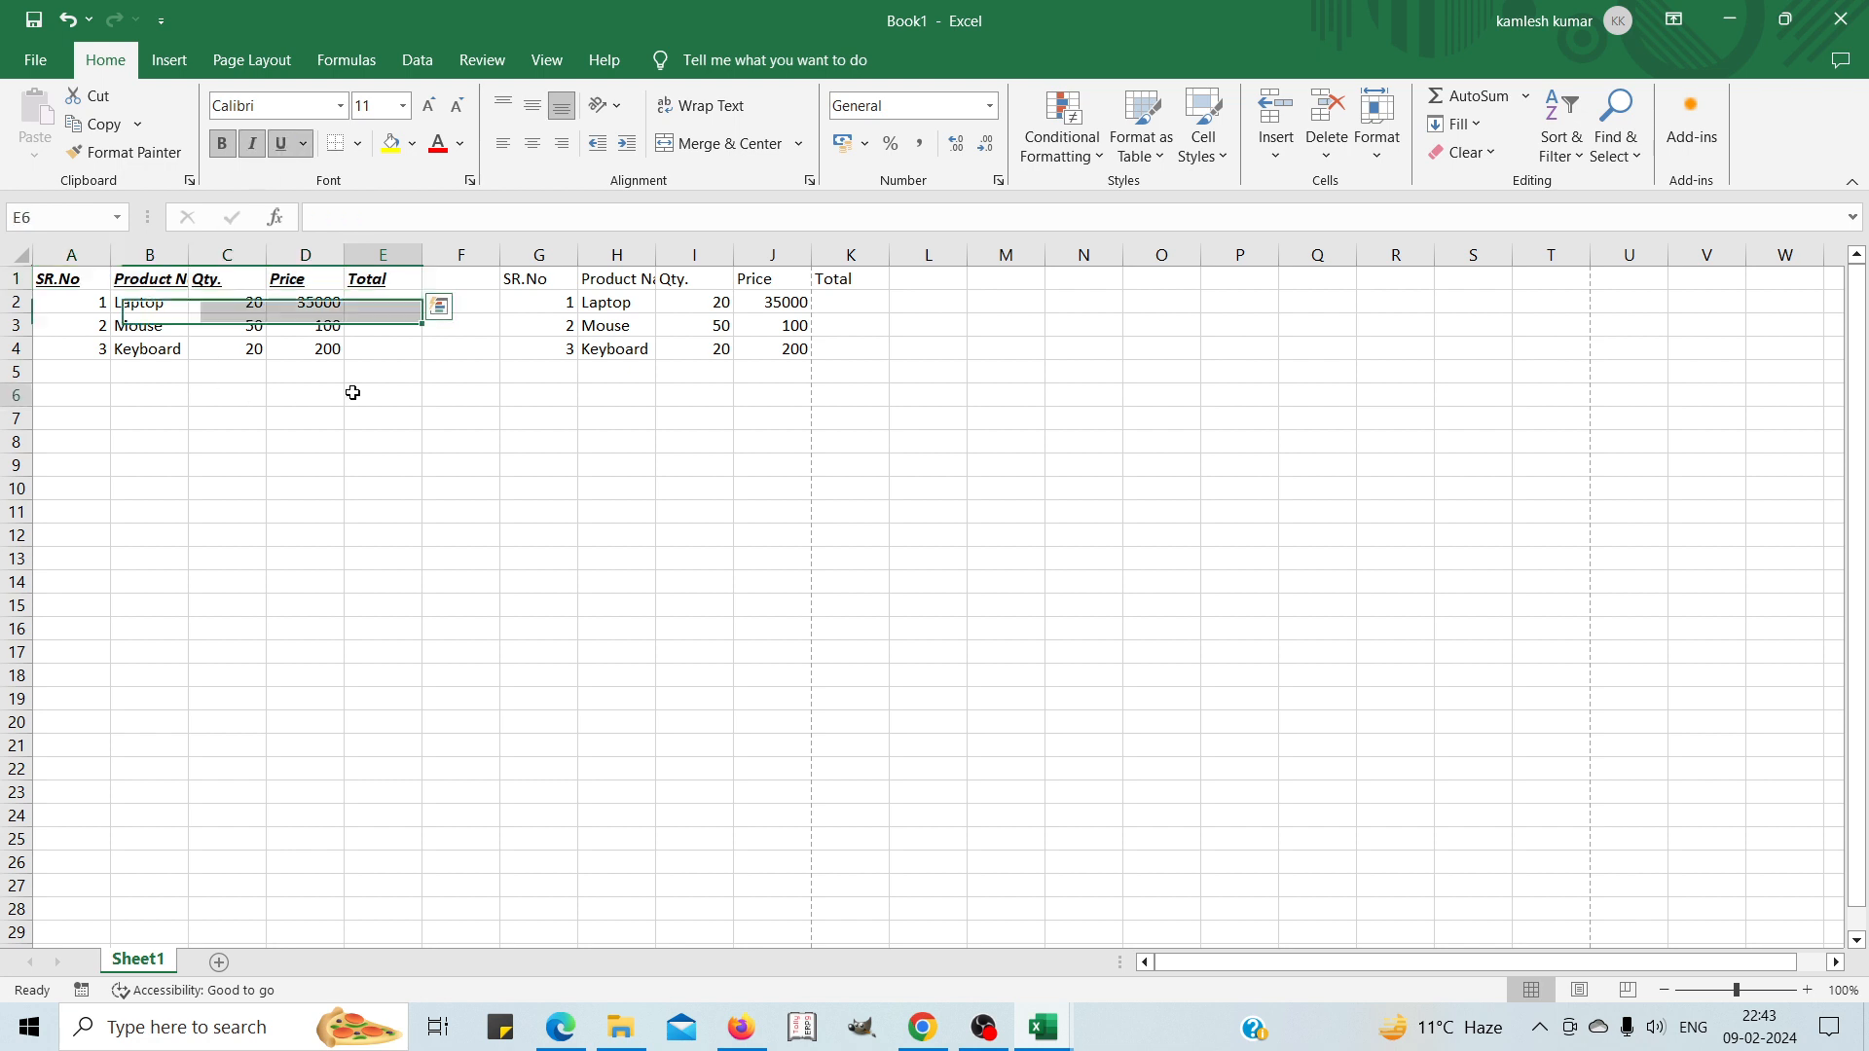
# Highlight the formatted header row A1:E1 for inspection, and clear the selection with an empty cell below the table.
pyautogui.click(57, 283)
pyautogui.moveTo(57, 283); pyautogui.dragTo(356, 276)
pyautogui.click(272, 491)
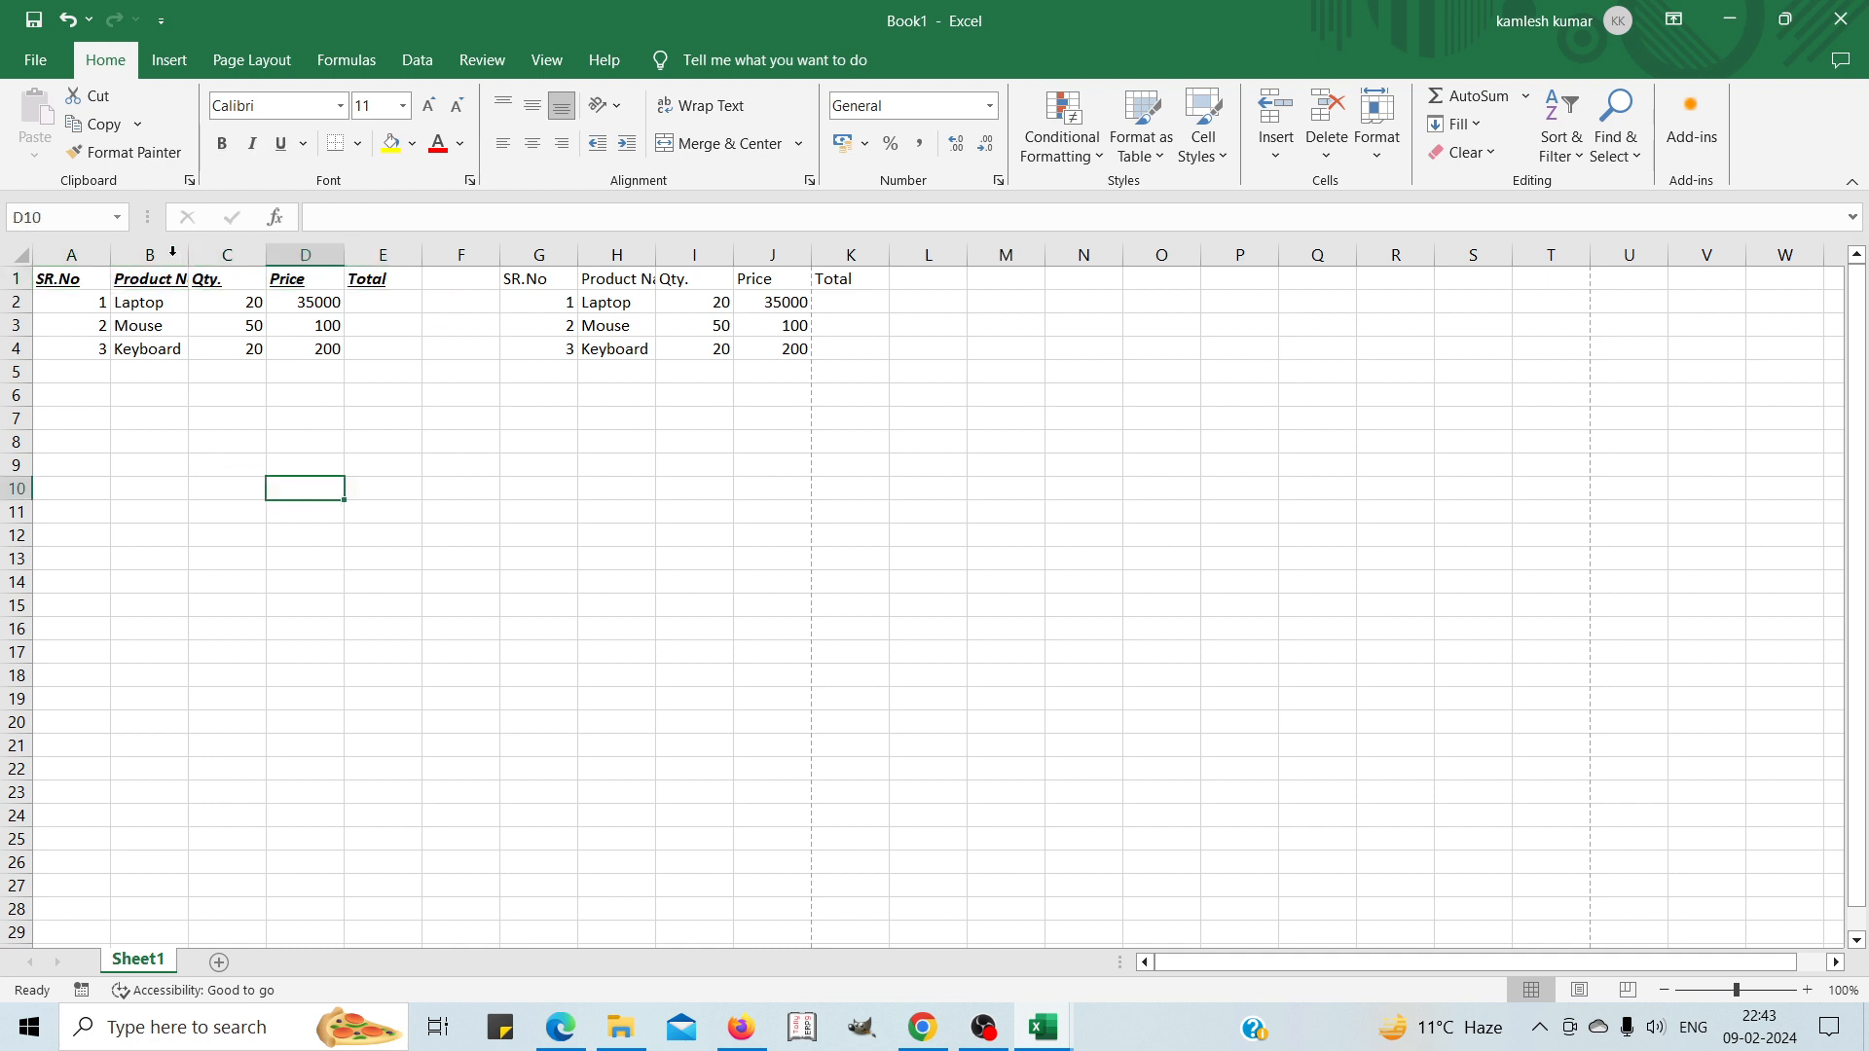
pyautogui.moveTo(53, 280); pyautogui.dragTo(375, 279)
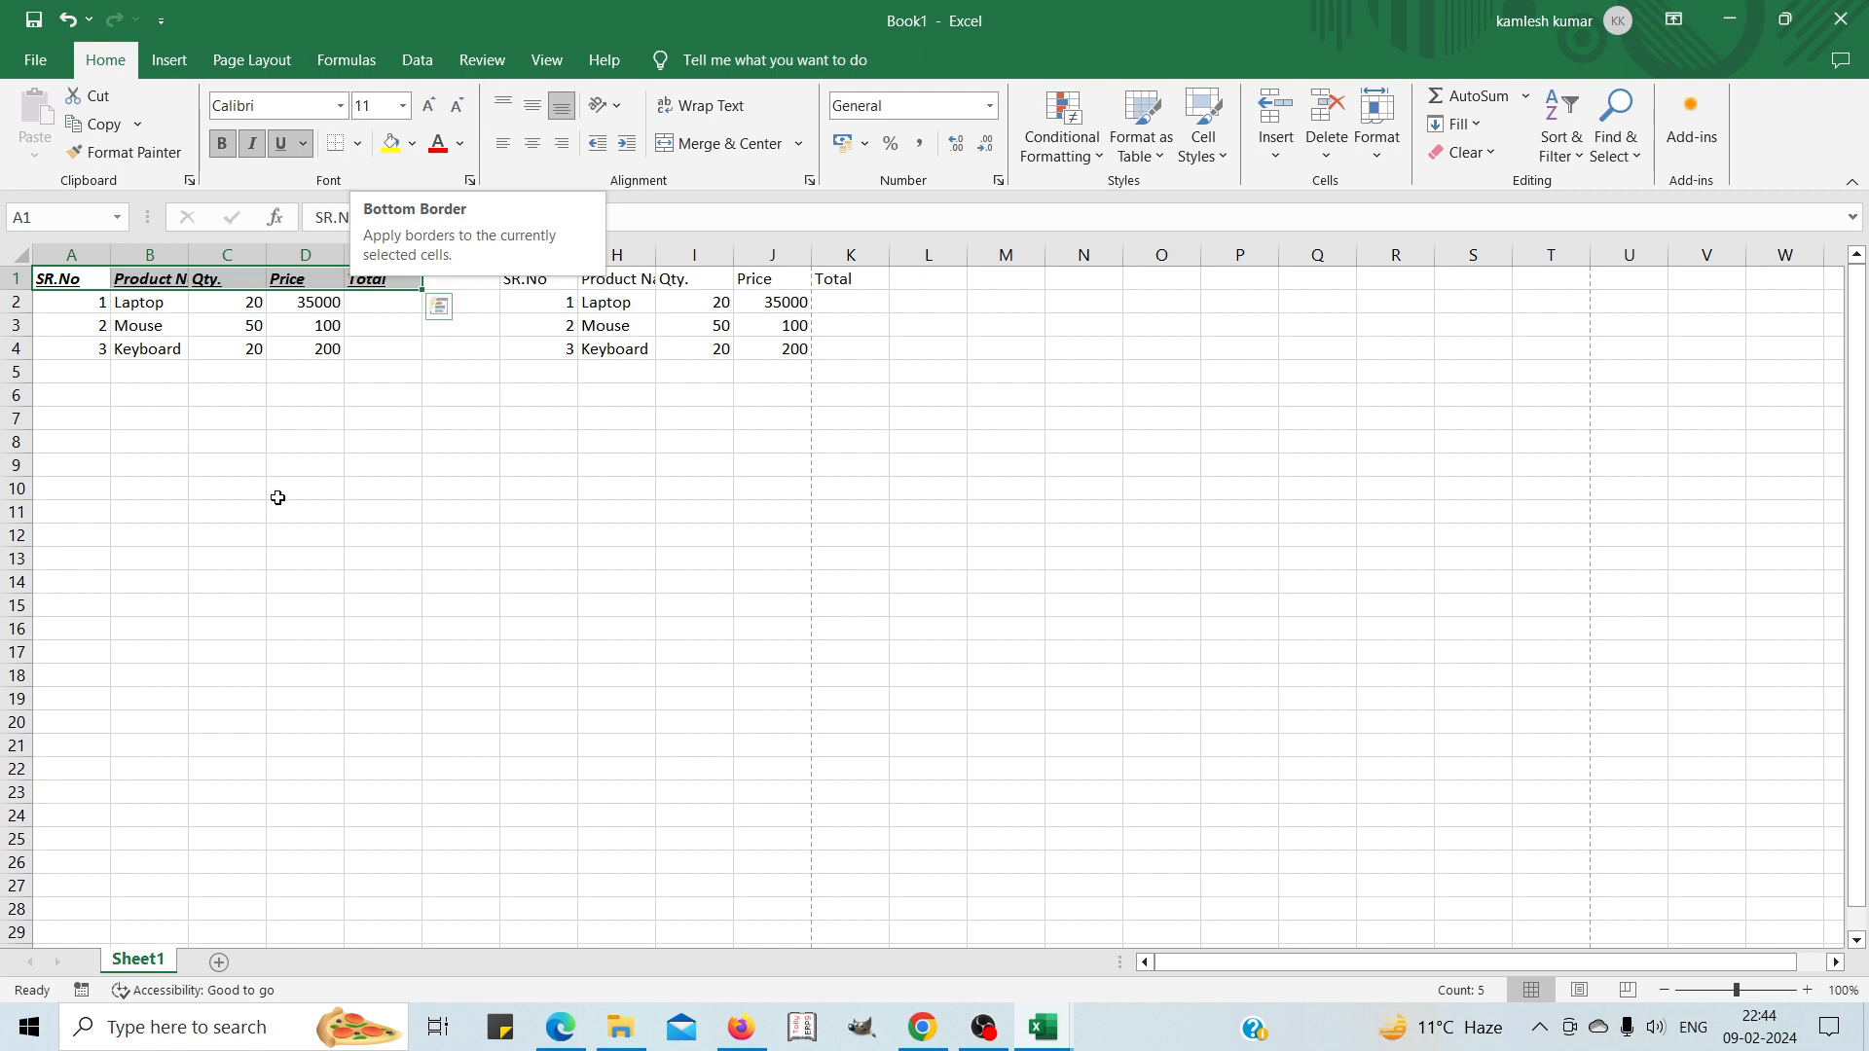
pyautogui.click(323, 485)
# Apply All Borders to the original product table A1:E4.
pyautogui.moveTo(58, 281); pyautogui.dragTo(346, 351)
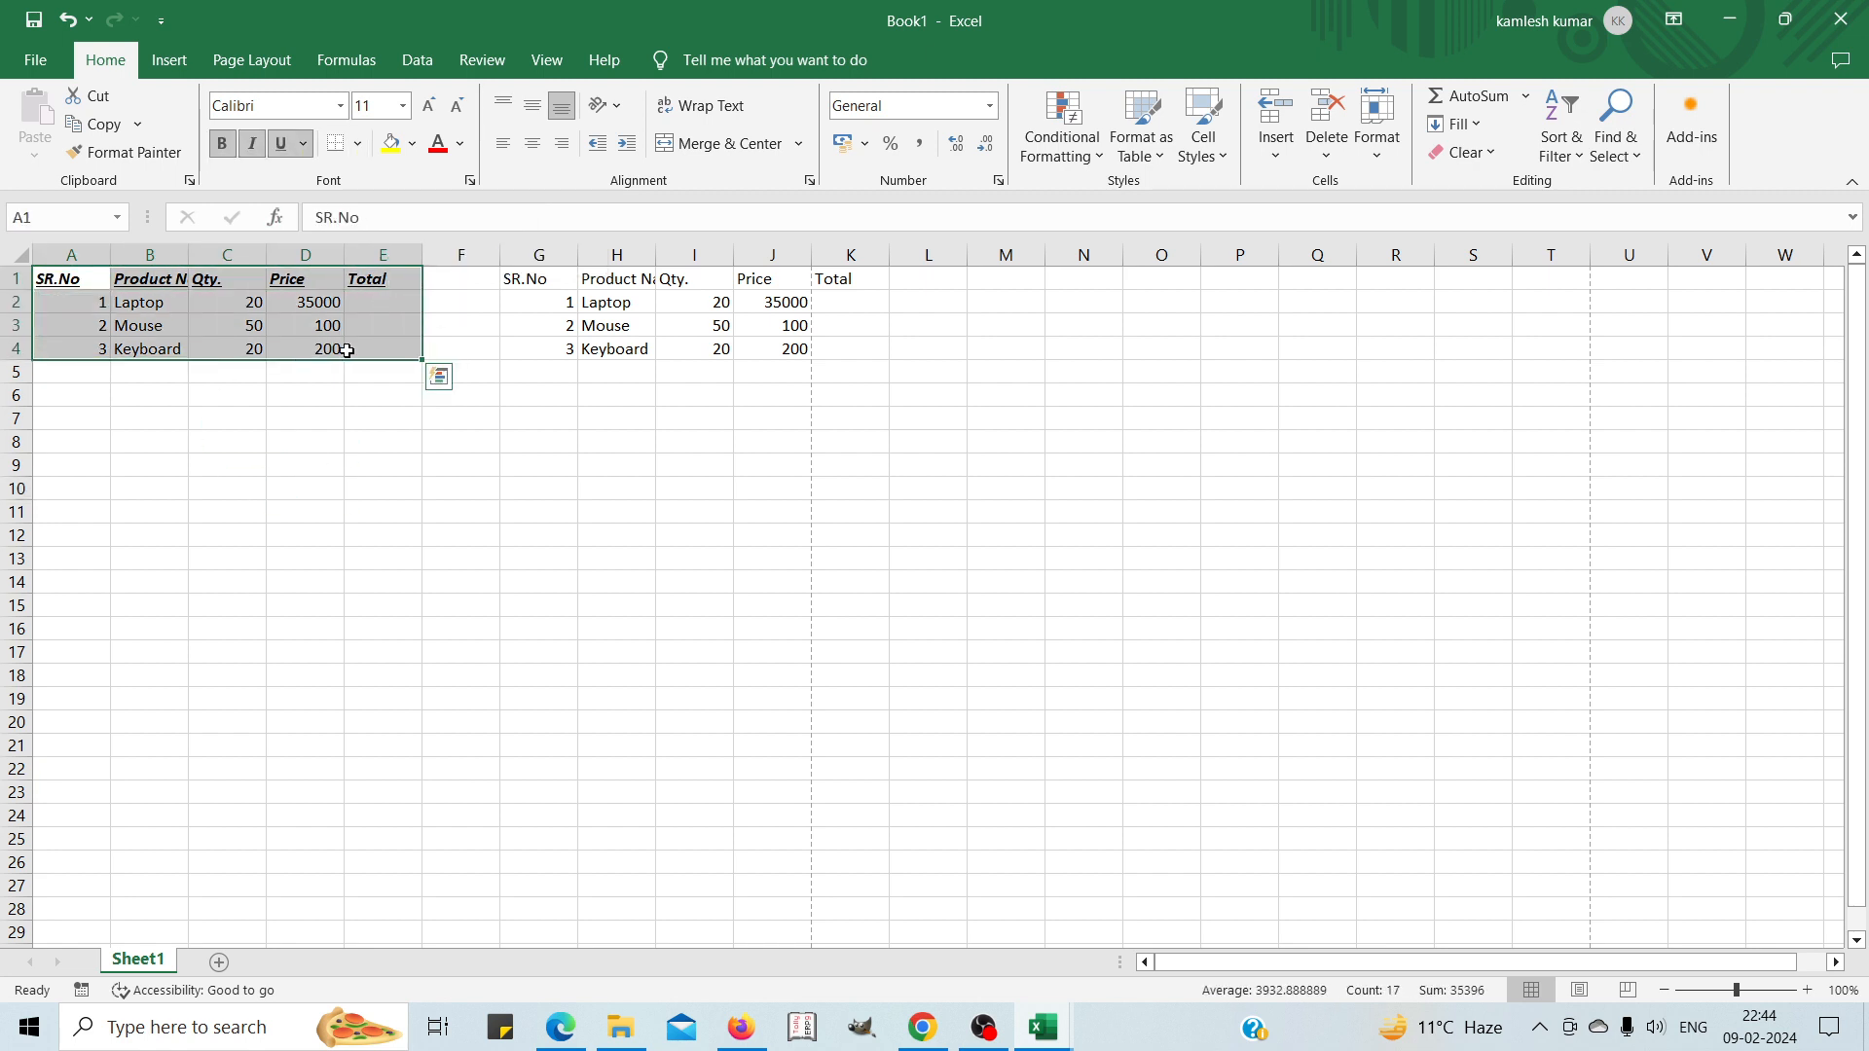
pyautogui.click(359, 146)
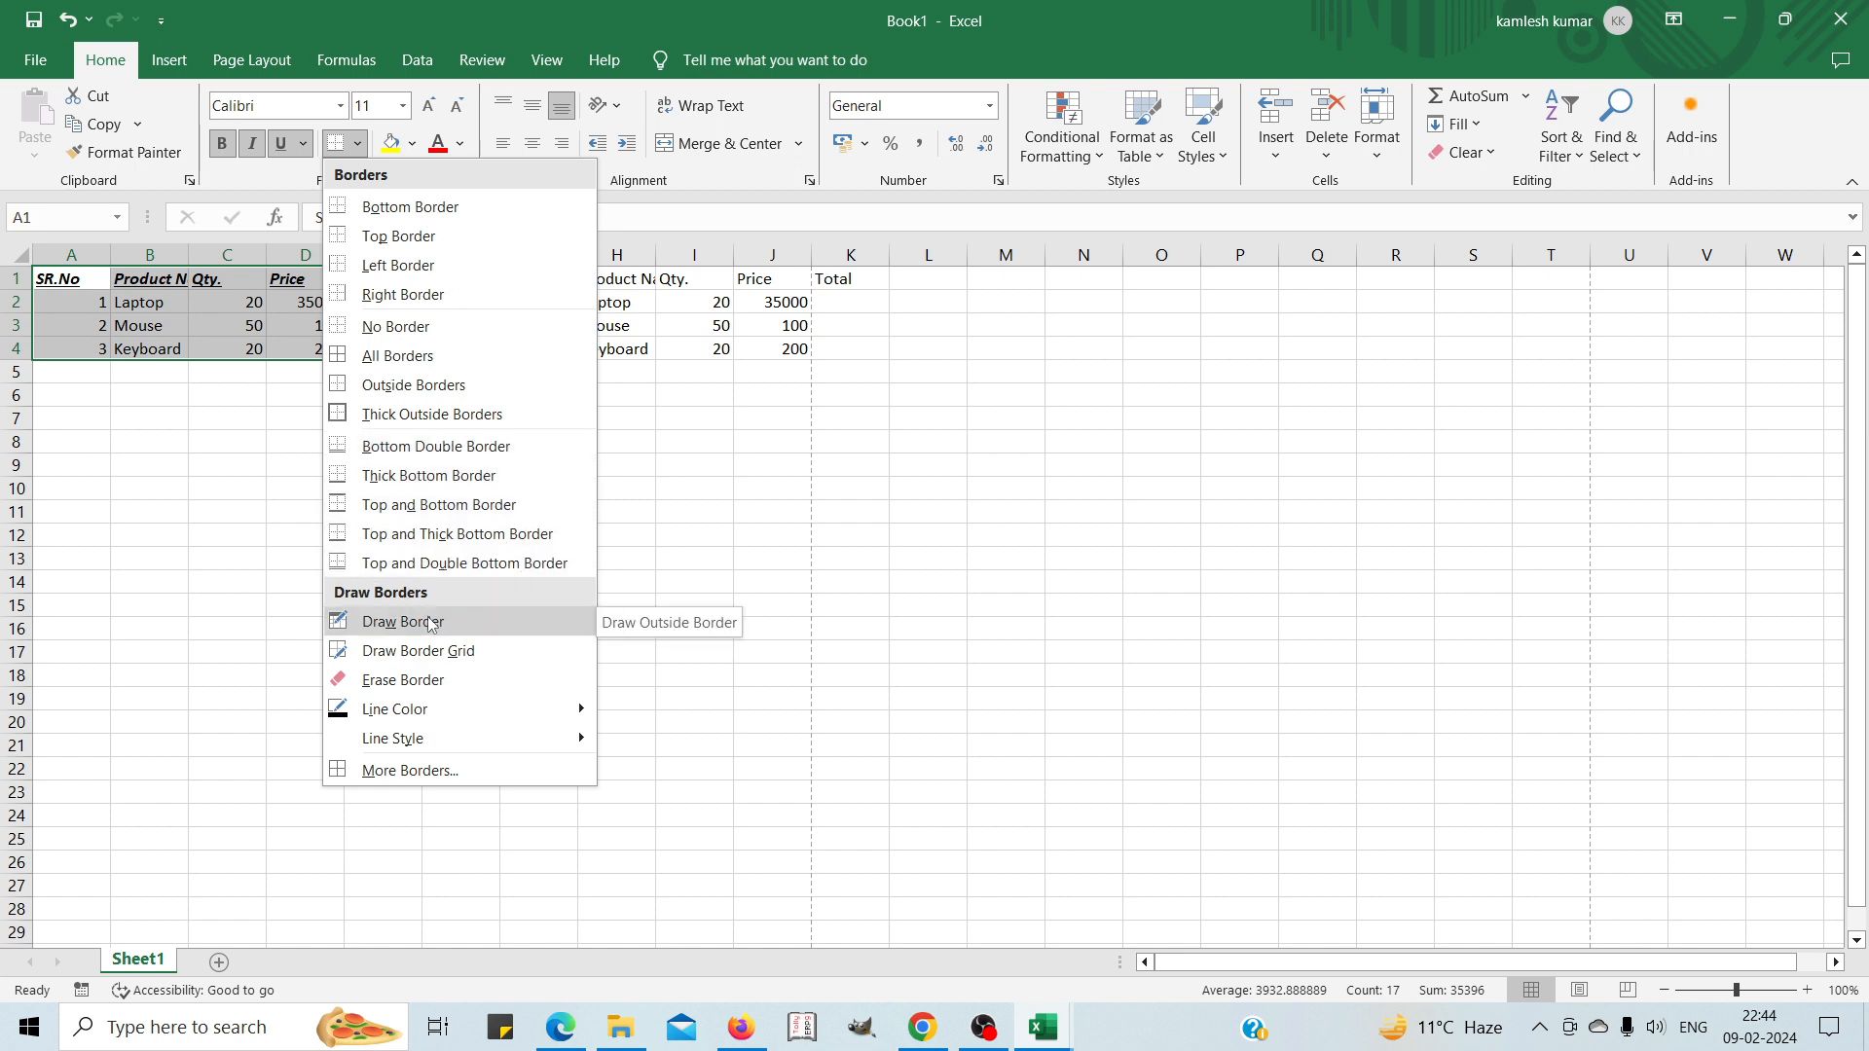
pyautogui.moveTo(394, 704)
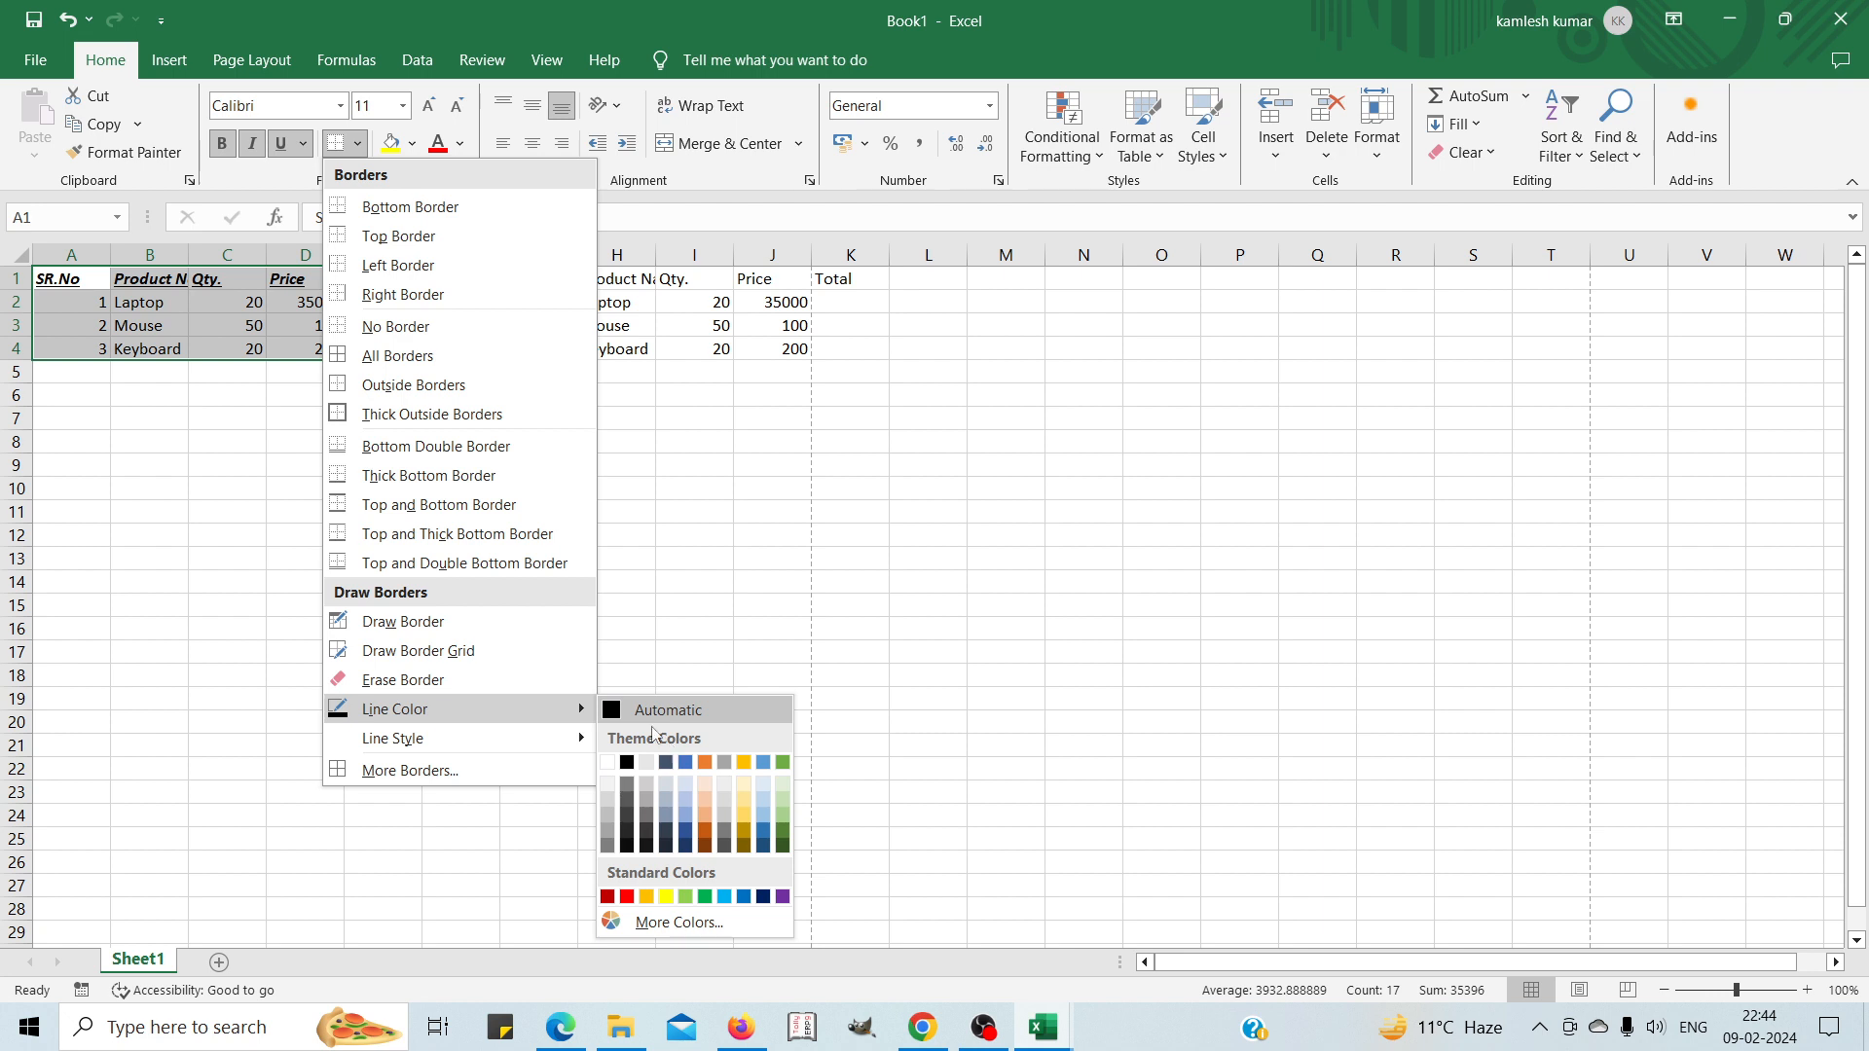
pyautogui.click(412, 355)
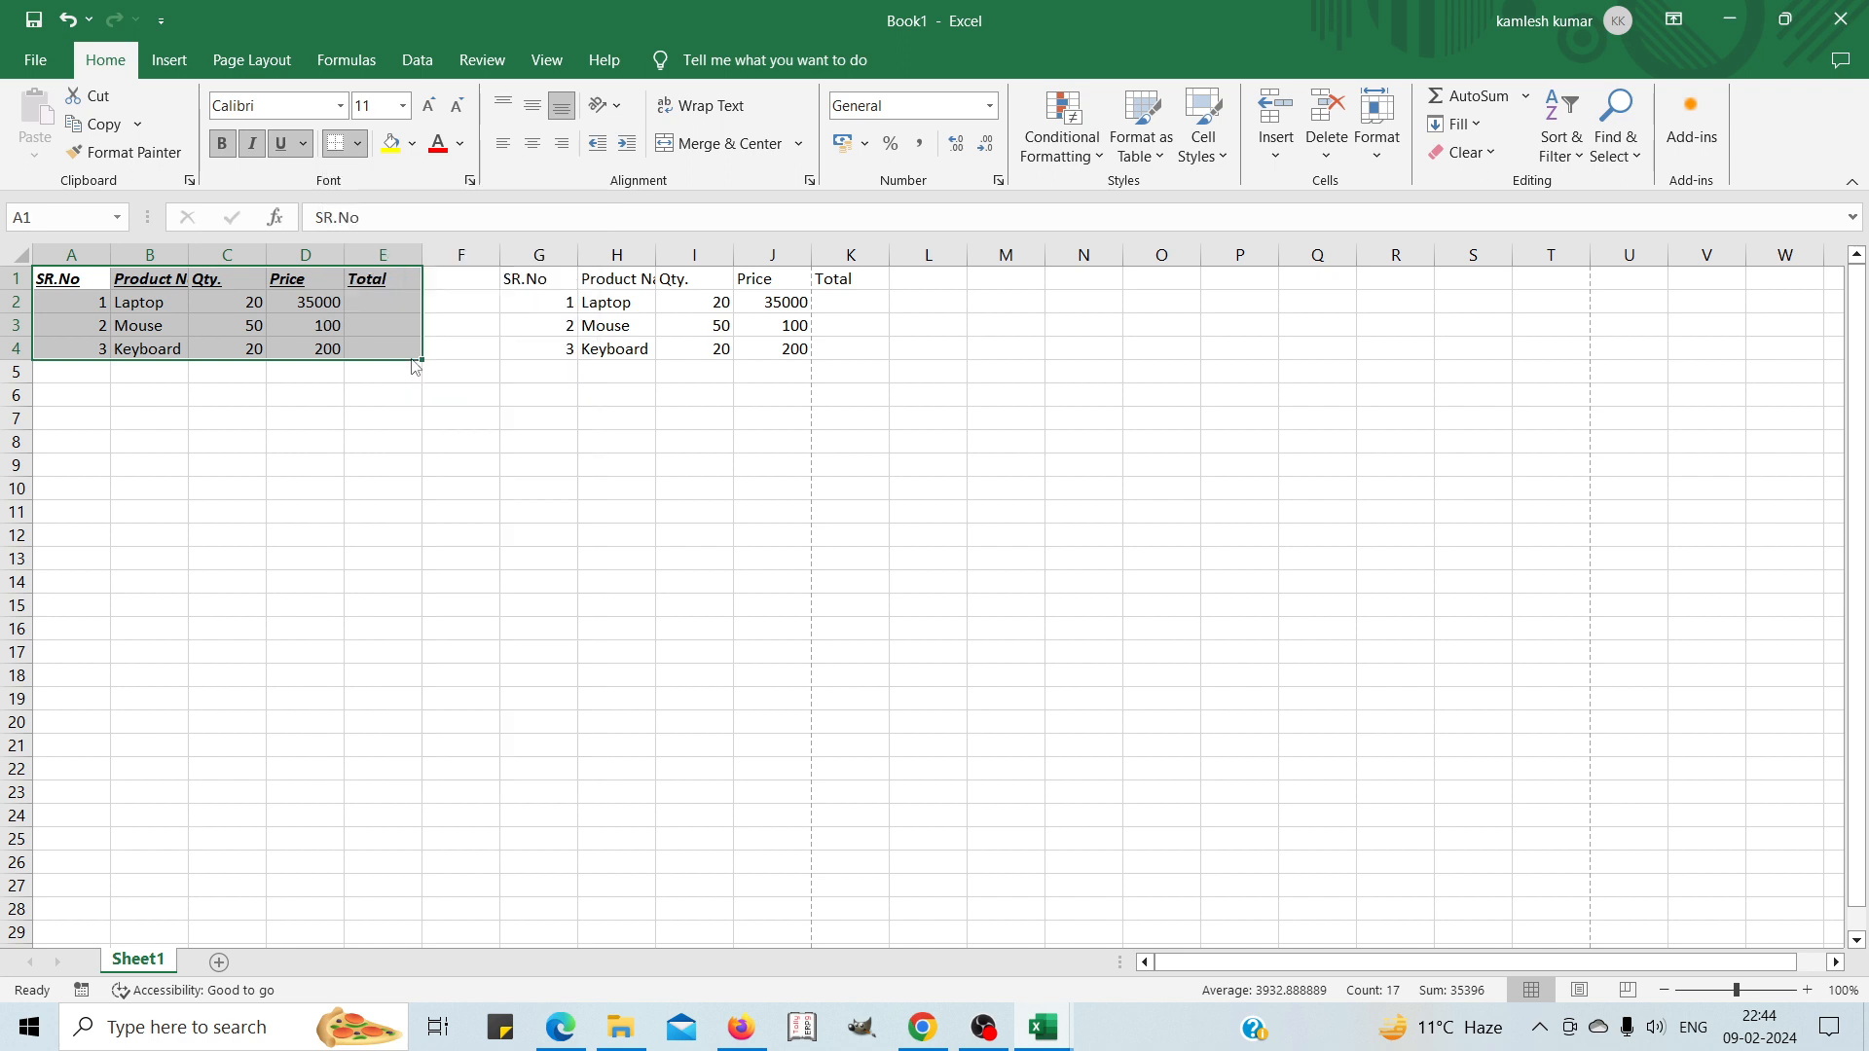
pyautogui.click(292, 479)
# Highlight the bordered product table A1:E4 to examine its gridlines, and deselect it.
pyautogui.moveTo(58, 282); pyautogui.dragTo(399, 344)
pyautogui.click(324, 506)
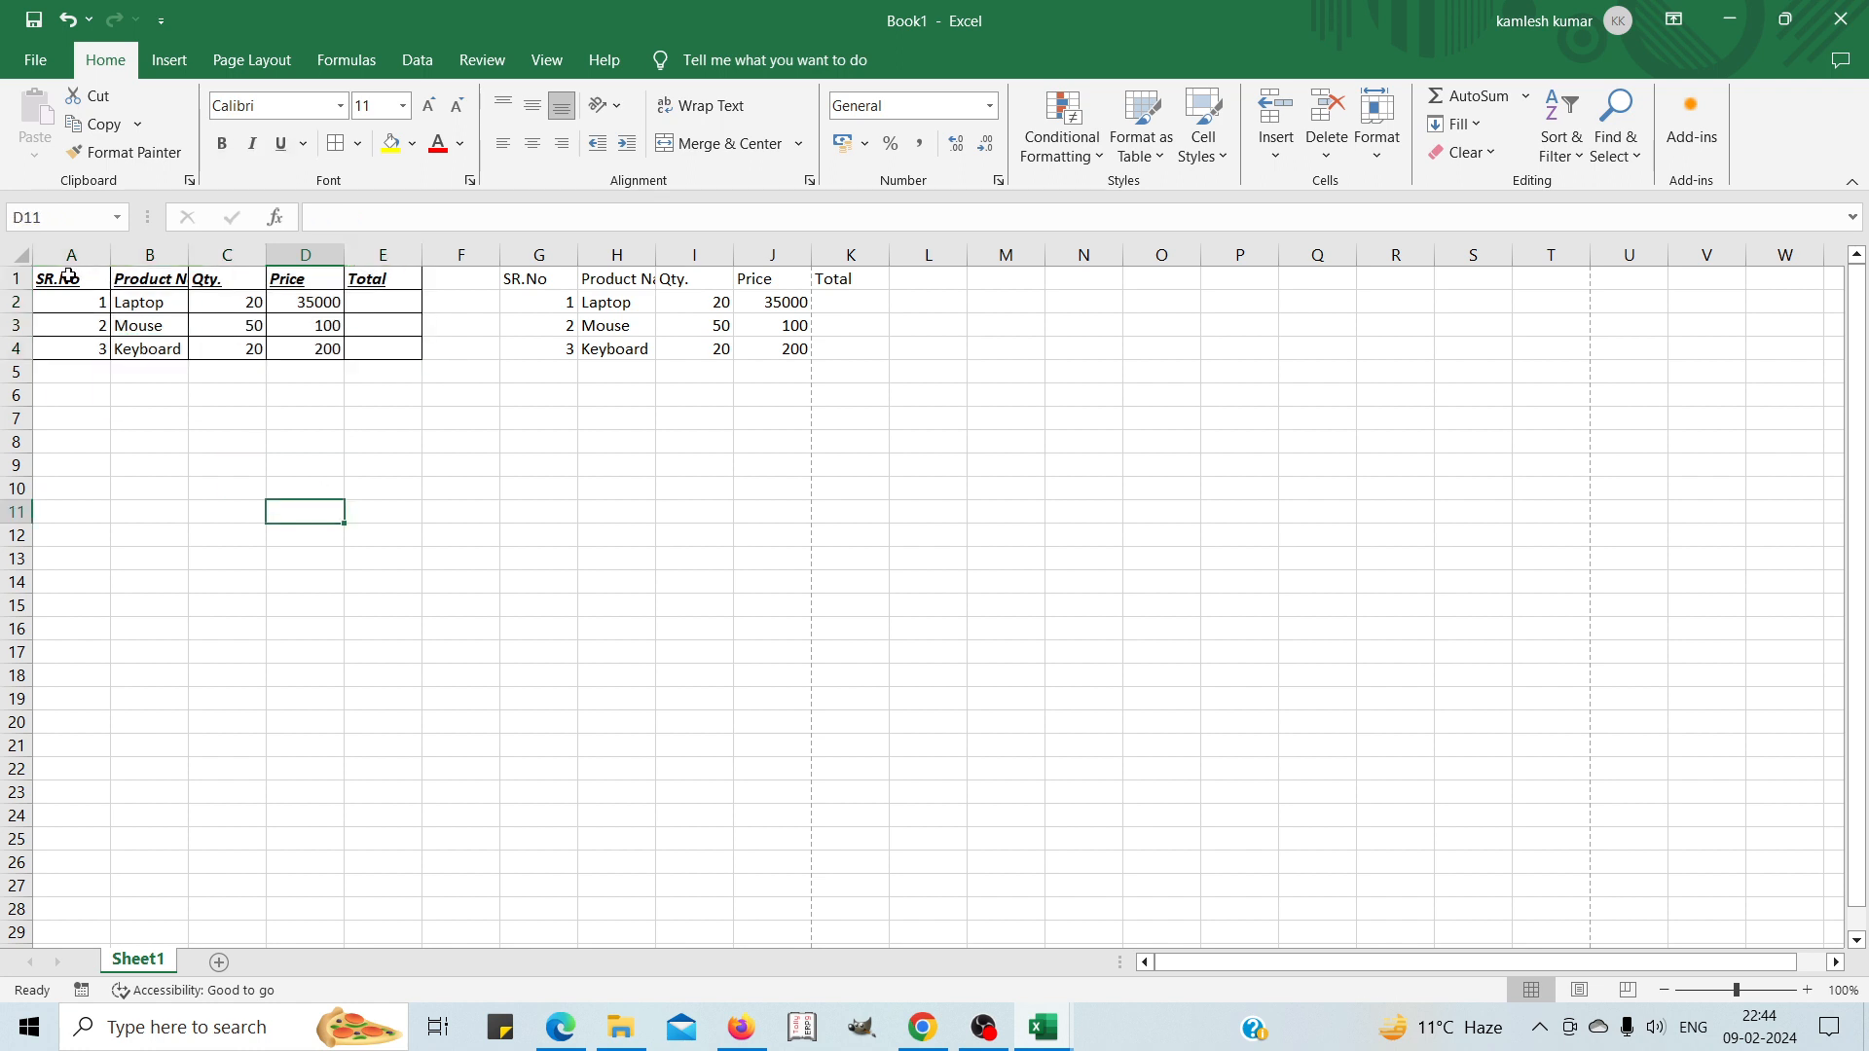
pyautogui.moveTo(63, 277); pyautogui.dragTo(400, 349)
pyautogui.click(343, 484)
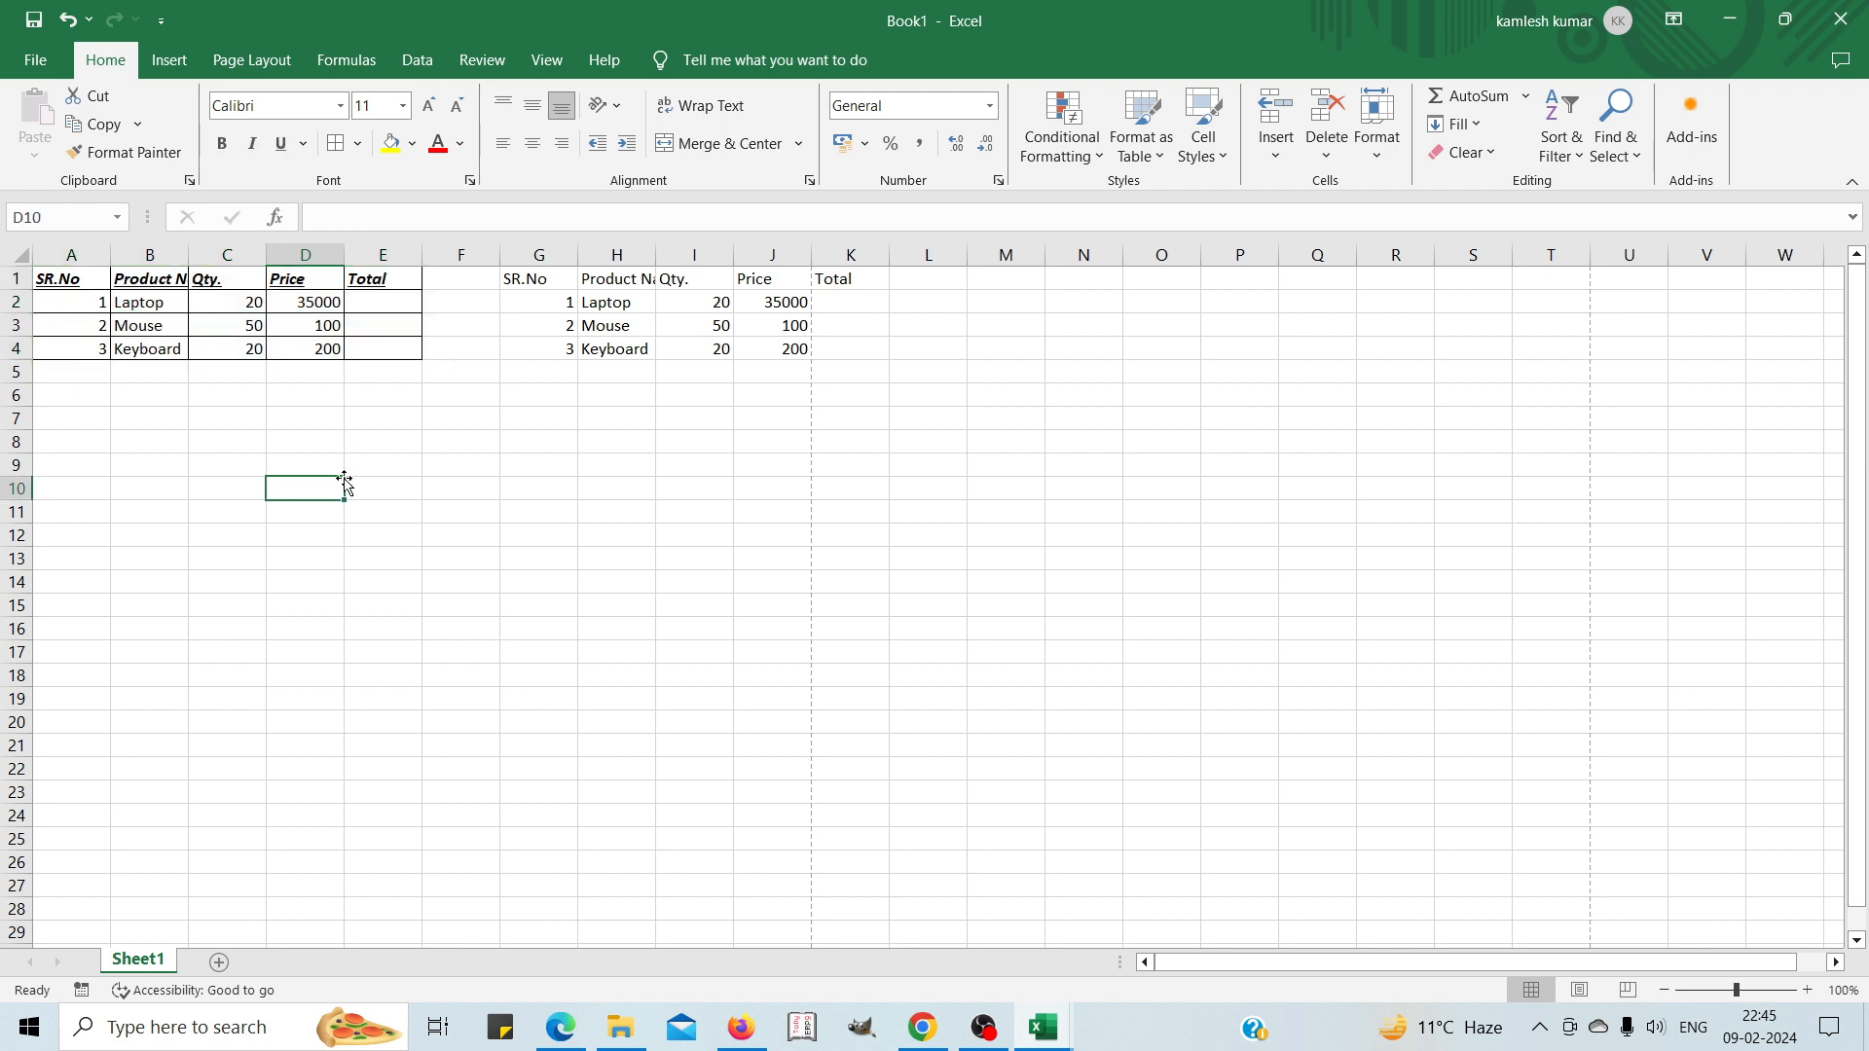
# Change the font of the product table A1:E4 to Arial Black.
pyautogui.click(340, 106)
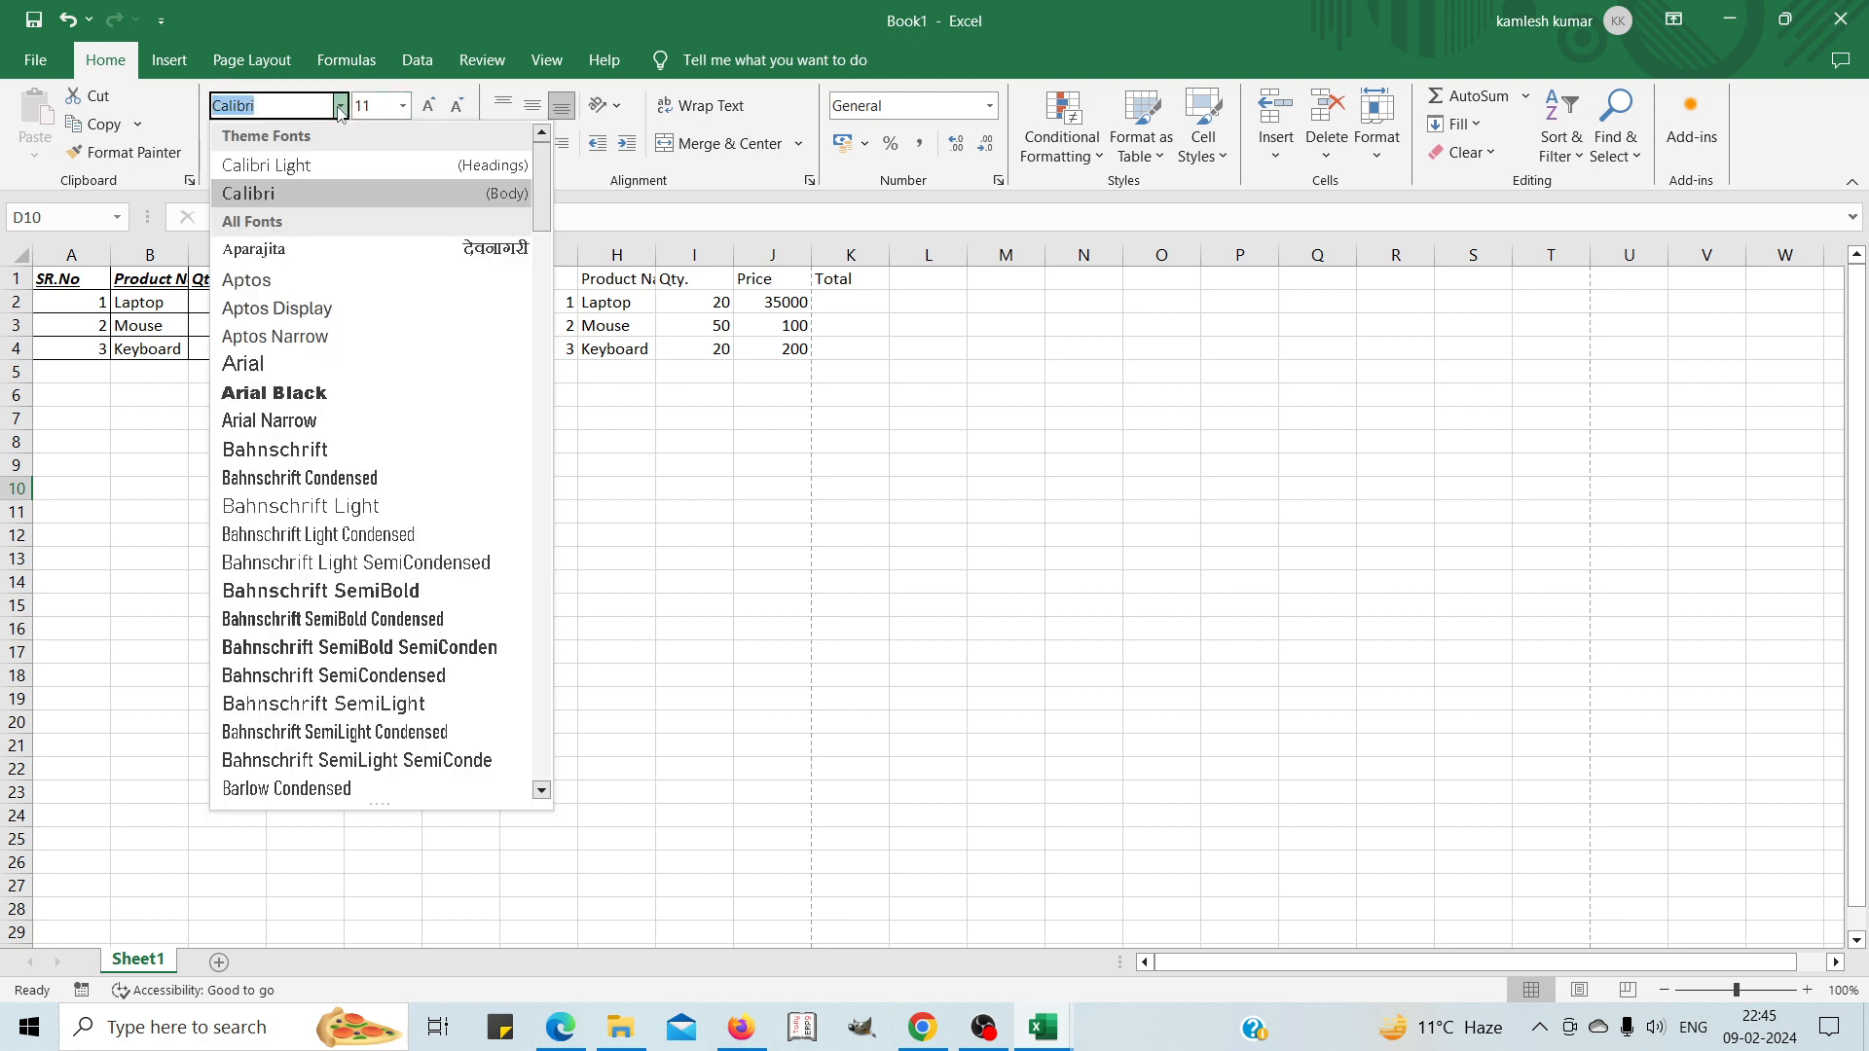
pyautogui.click(170, 389)
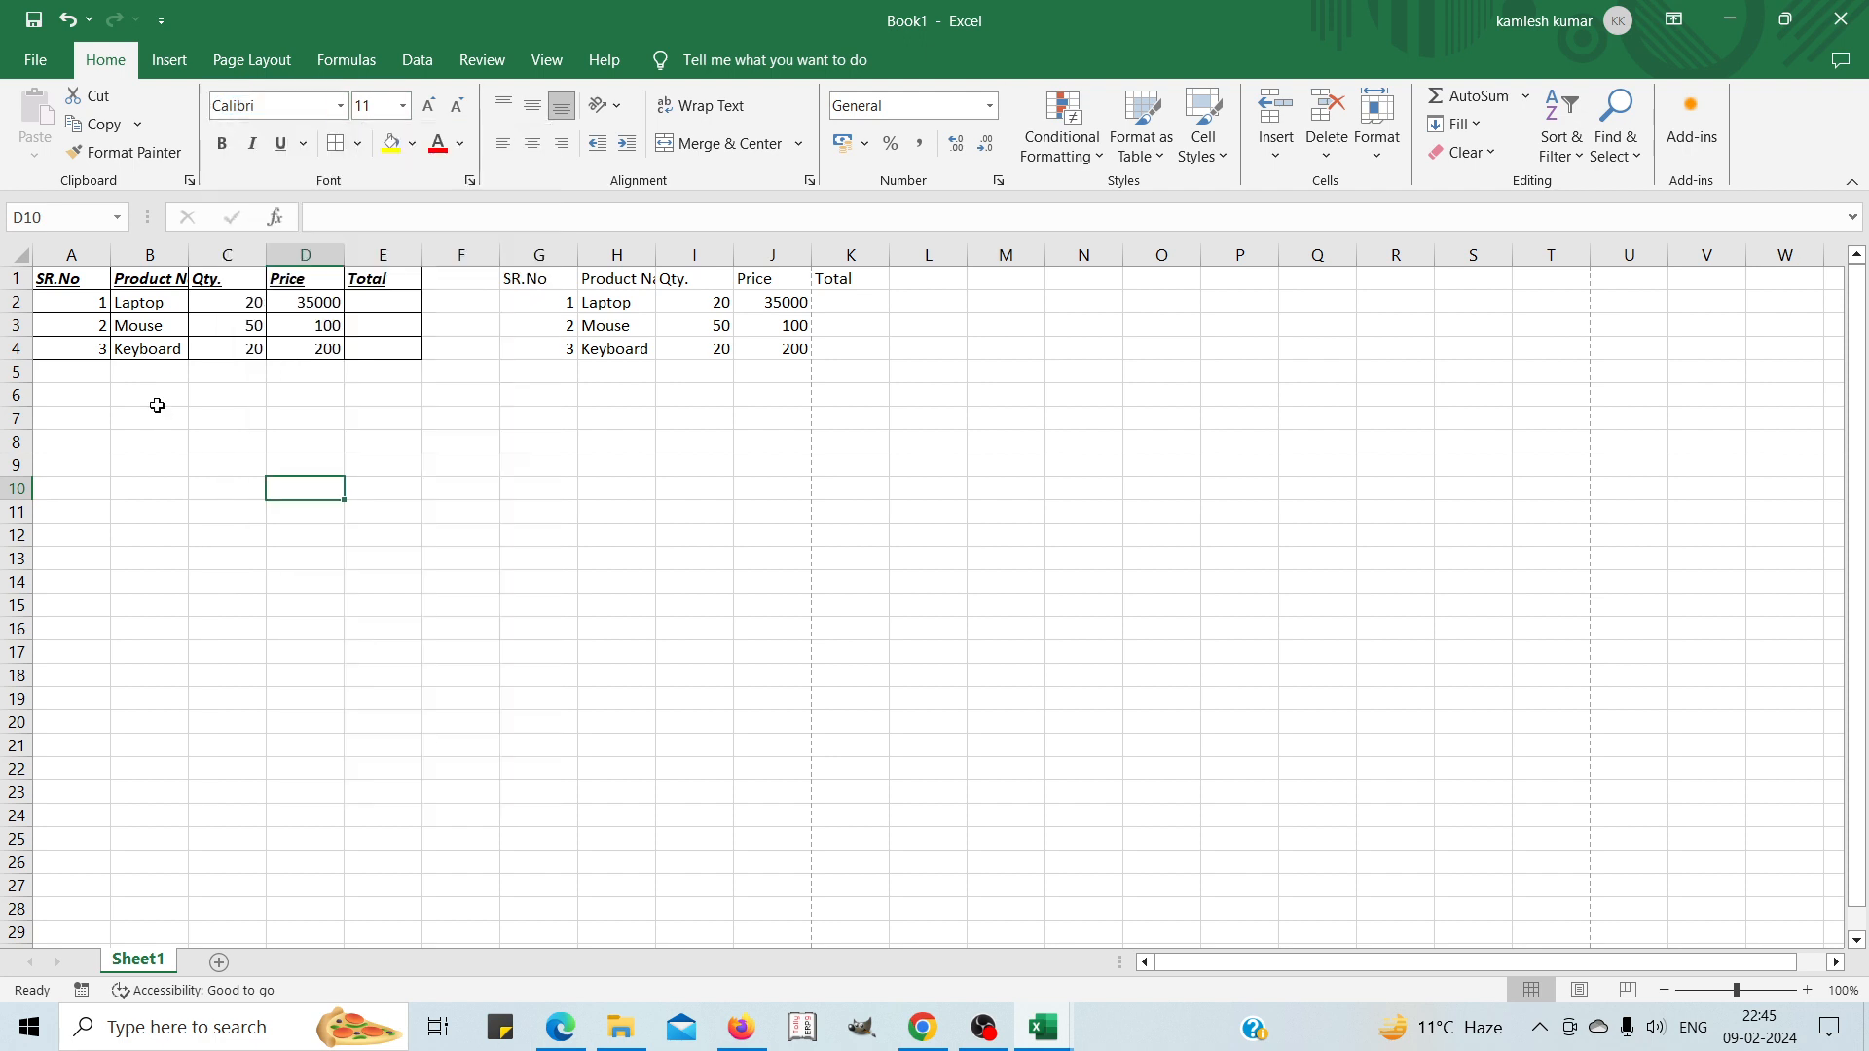
pyautogui.click(47, 282)
pyautogui.moveTo(47, 282); pyautogui.dragTo(410, 355)
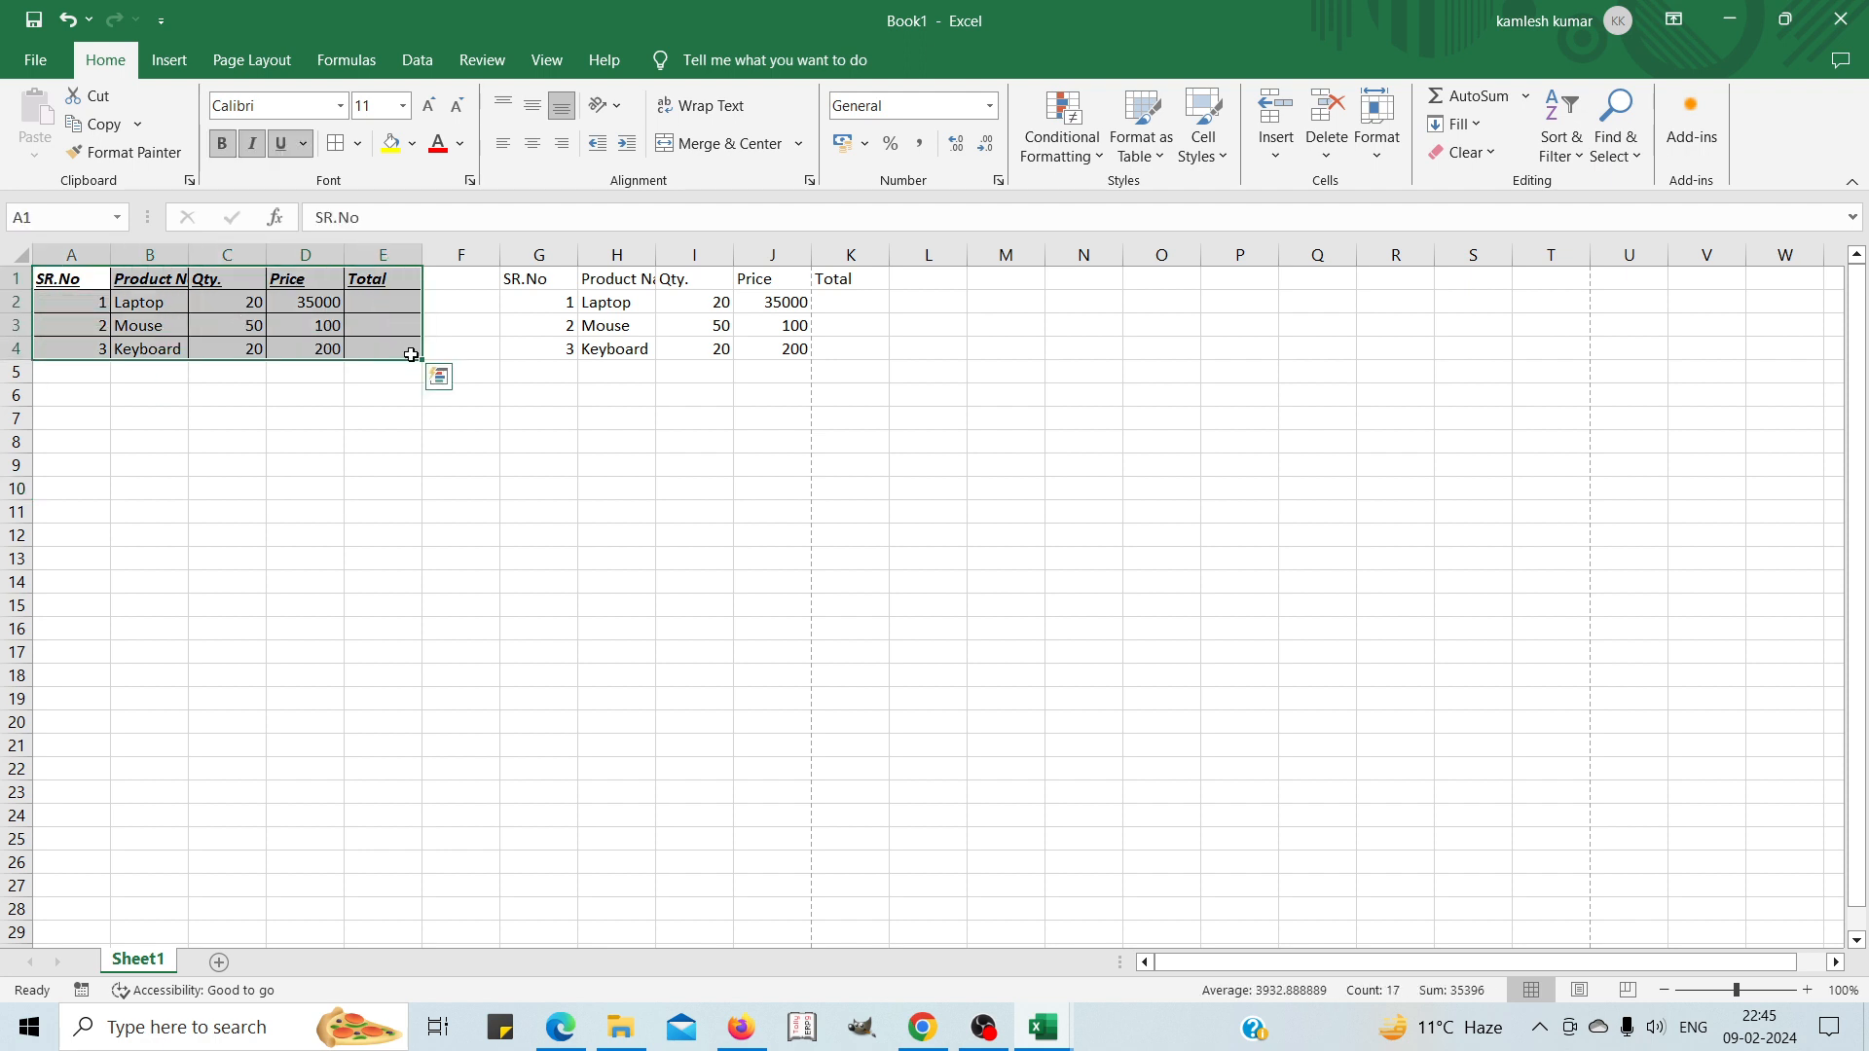
pyautogui.click(341, 107)
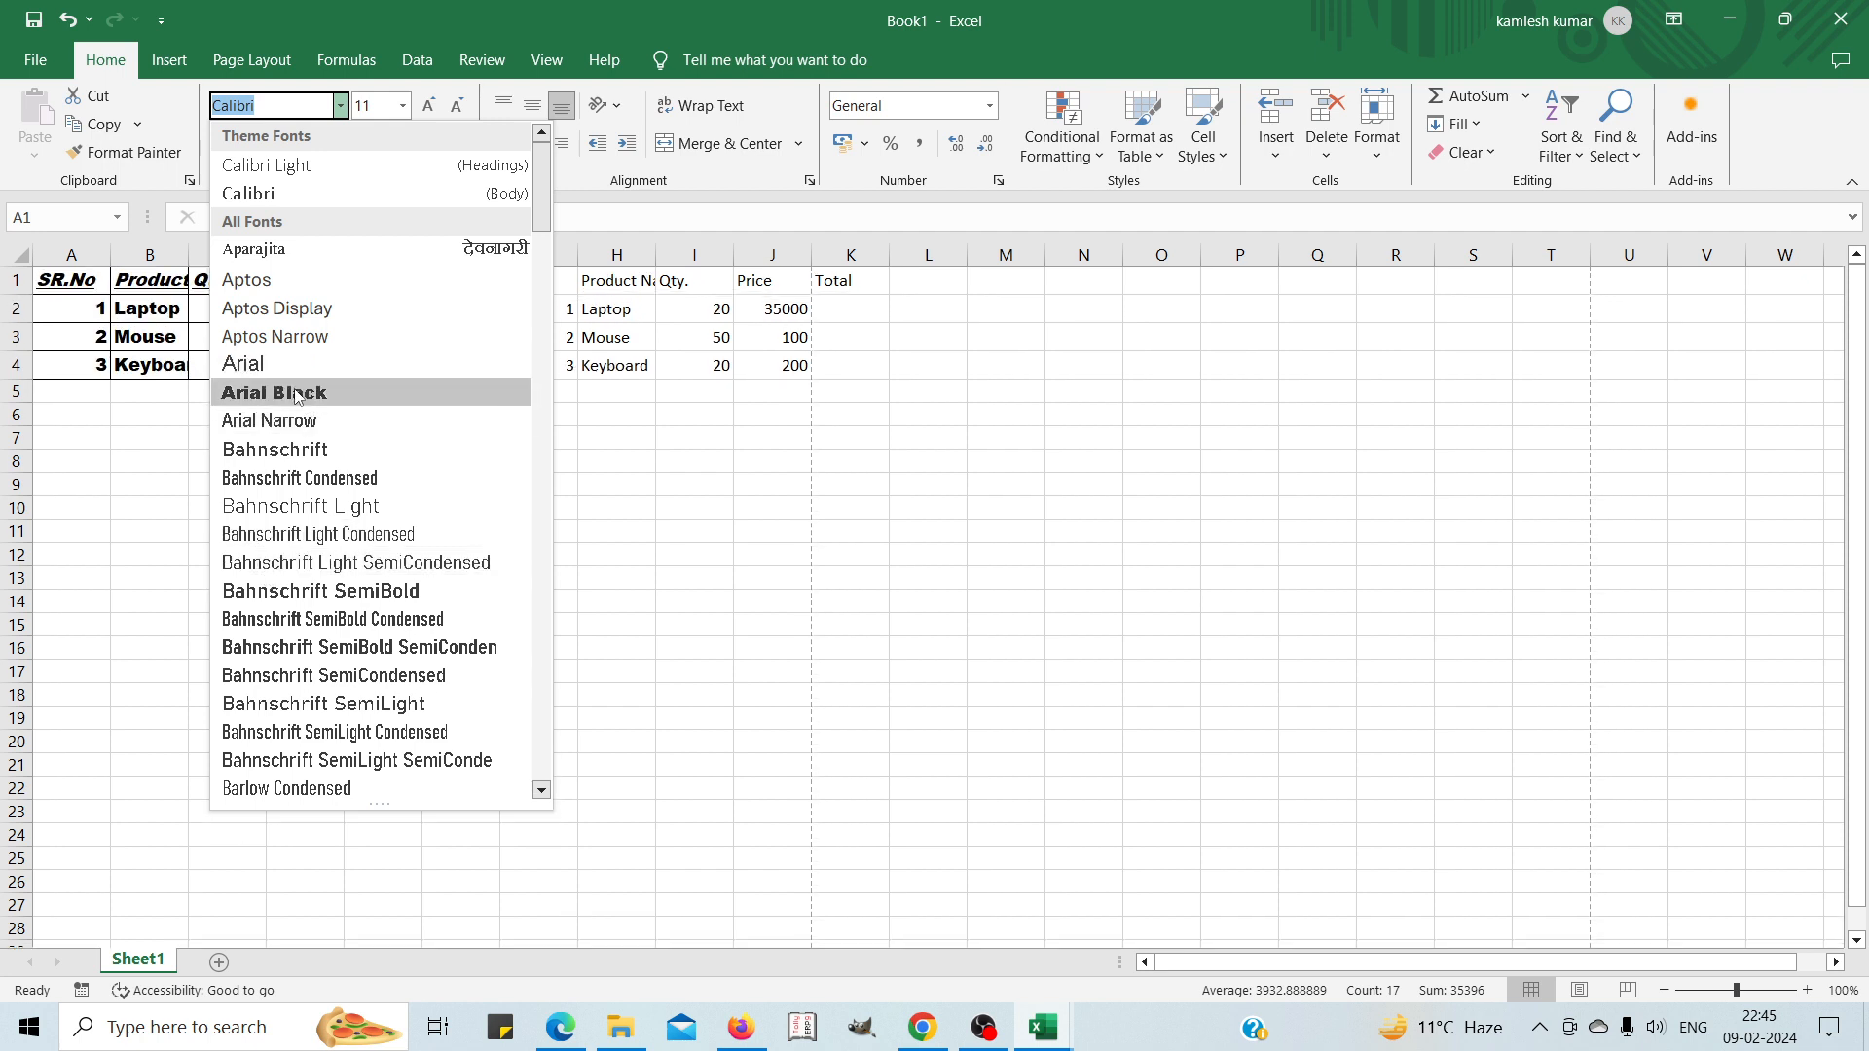
pyautogui.click(282, 392)
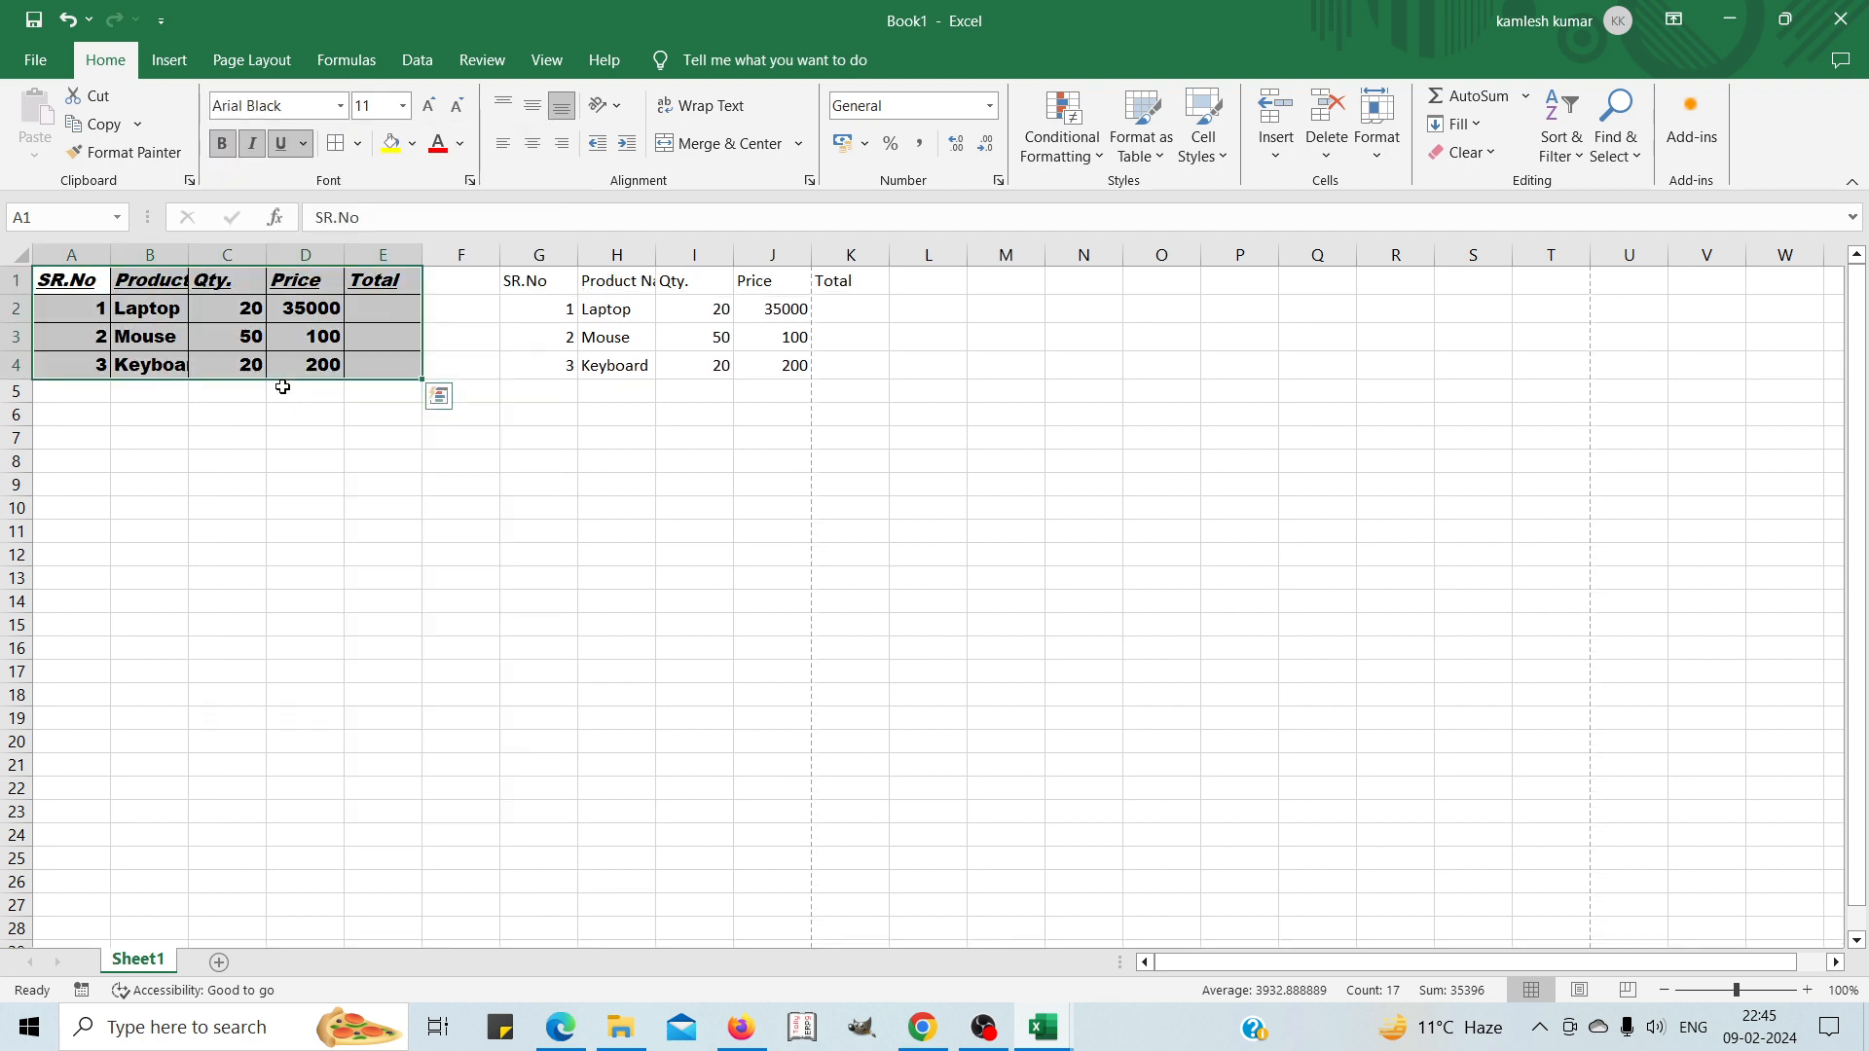
pyautogui.click(342, 530)
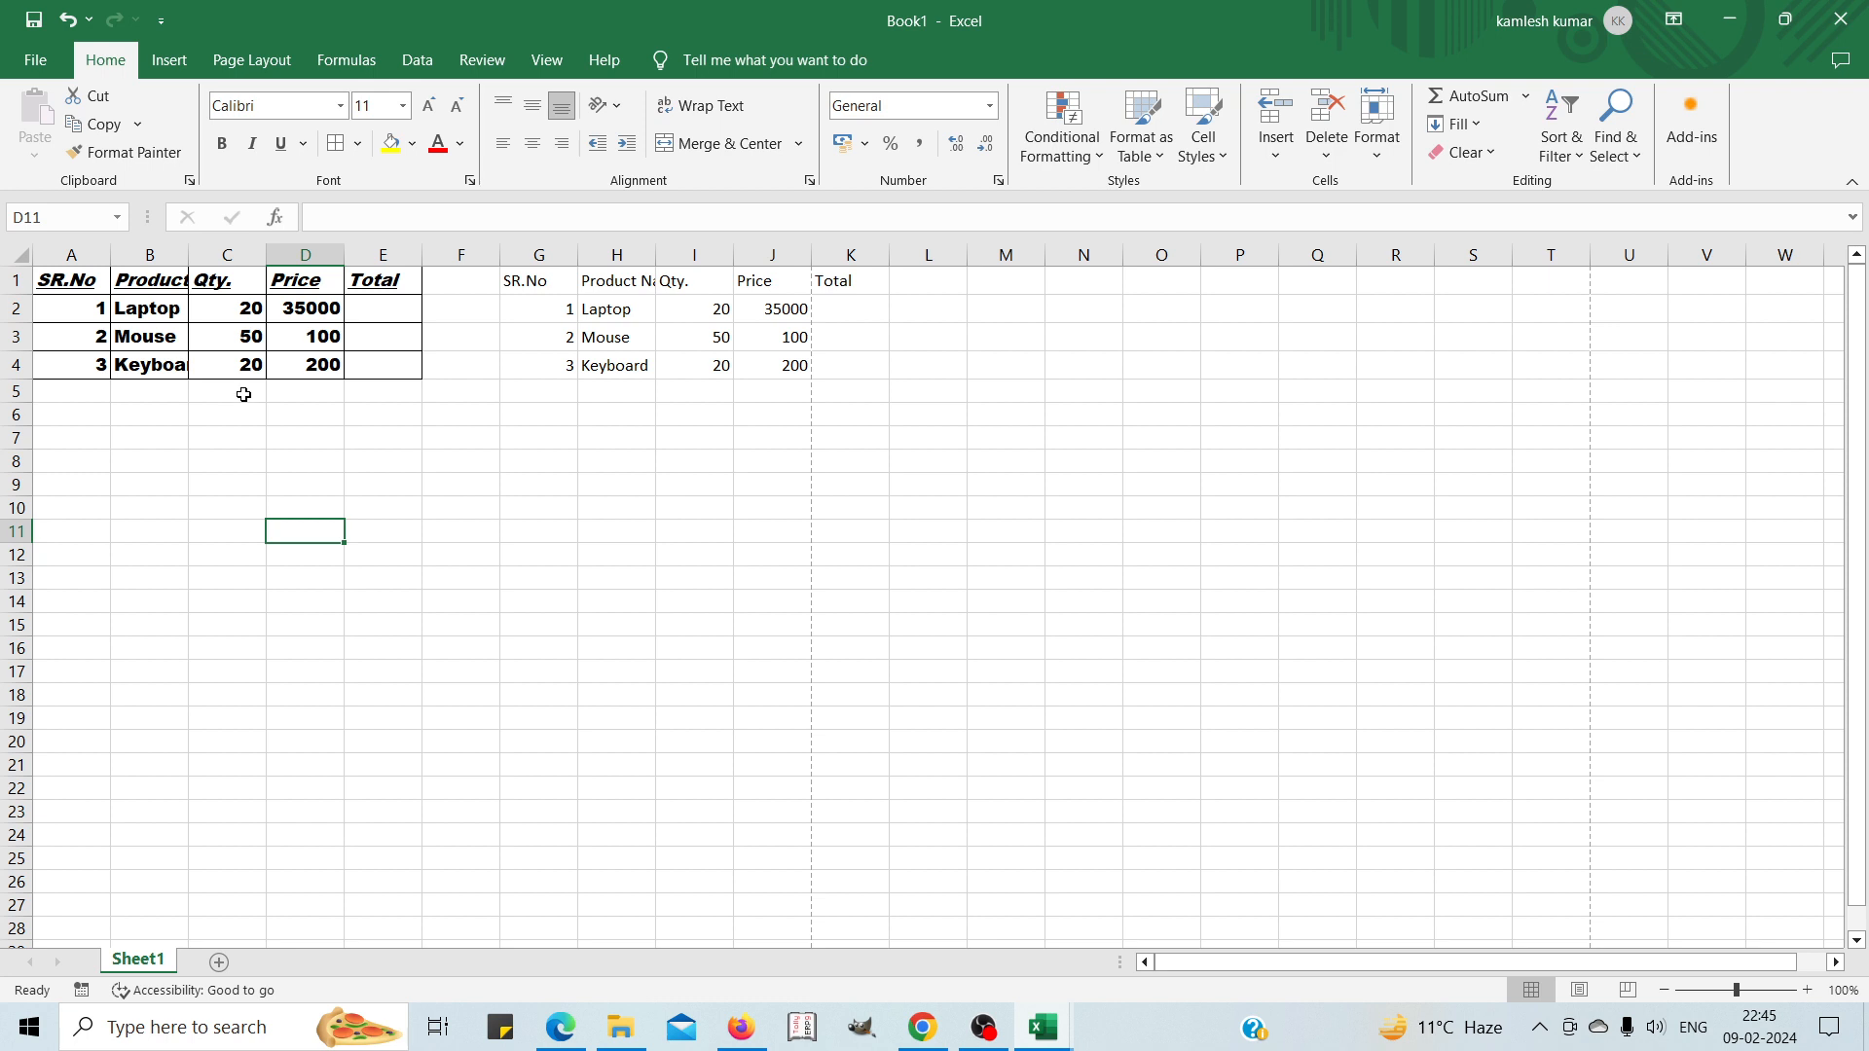
# Select the range A1:E5 and enlarge its text step by step with Increase Font Size up to 36.
pyautogui.moveTo(61, 284); pyautogui.dragTo(389, 394)
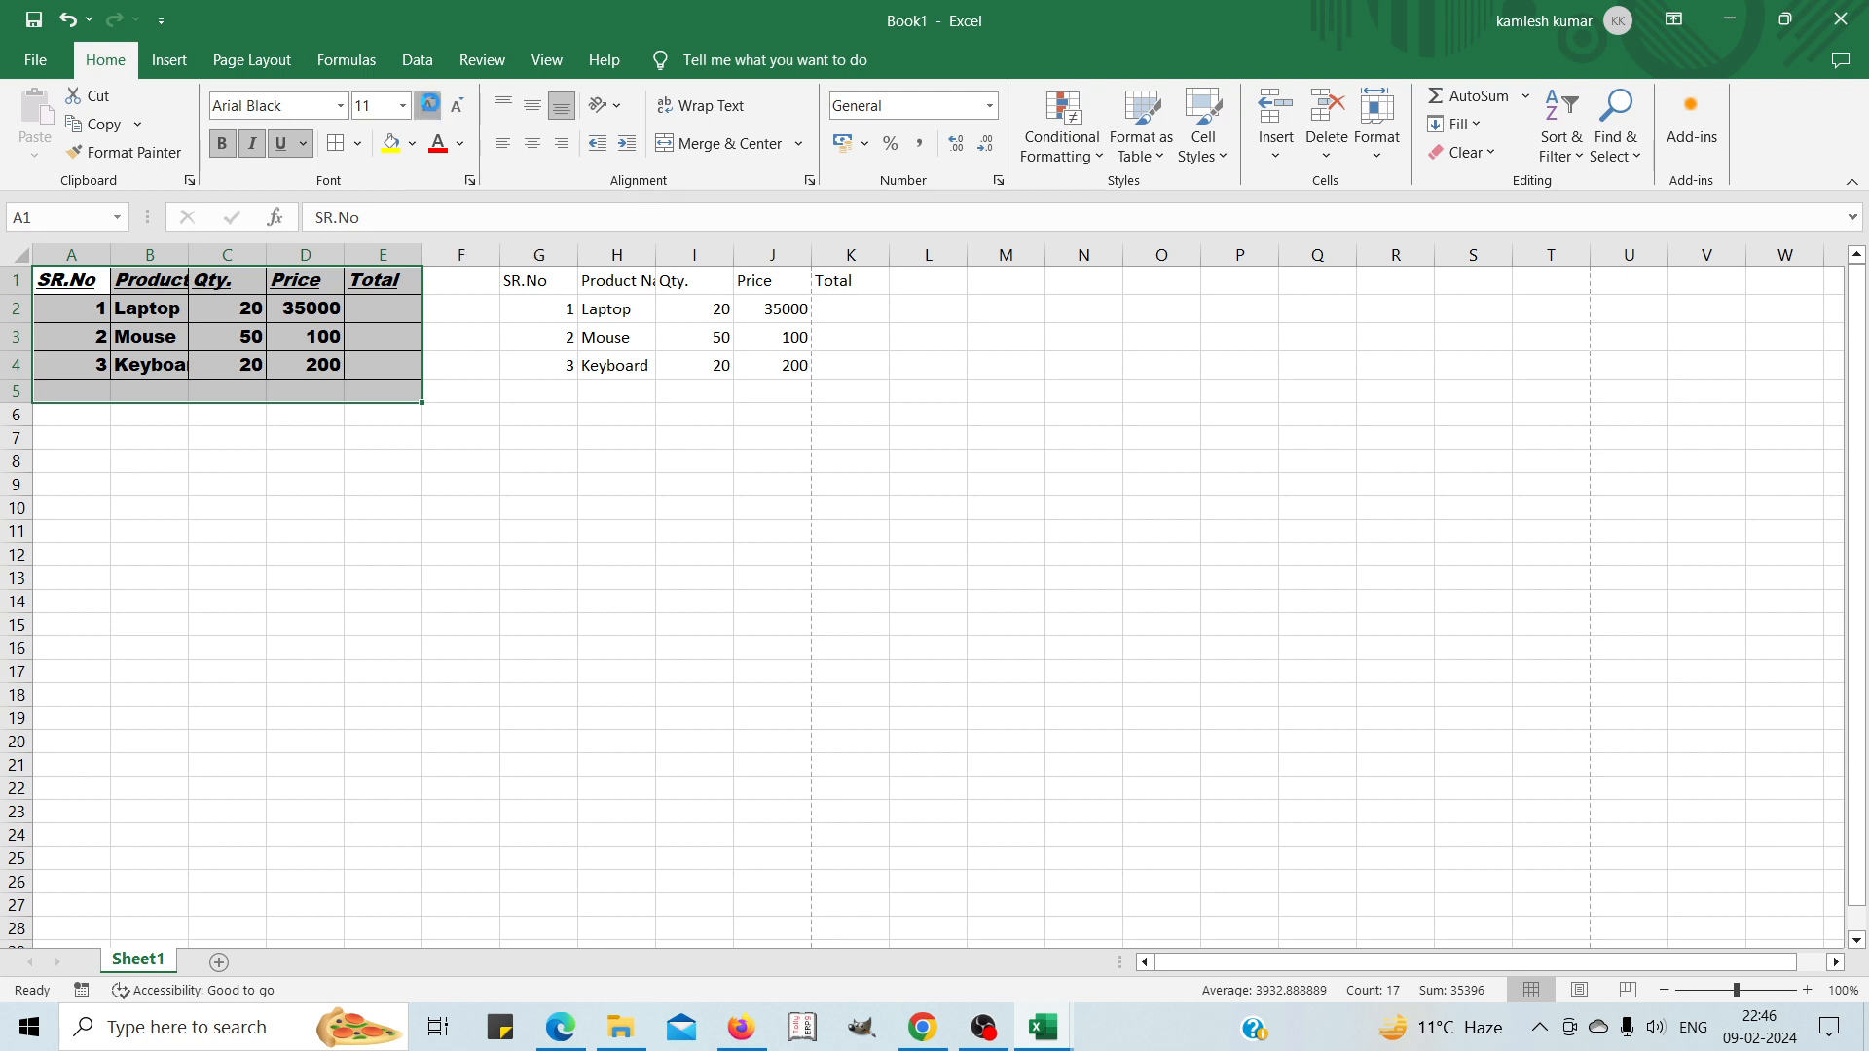
pyautogui.click(429, 105)
pyautogui.click(429, 105)
pyautogui.click(430, 105)
pyautogui.click(429, 105)
pyautogui.click(430, 105)
pyautogui.click(429, 105)
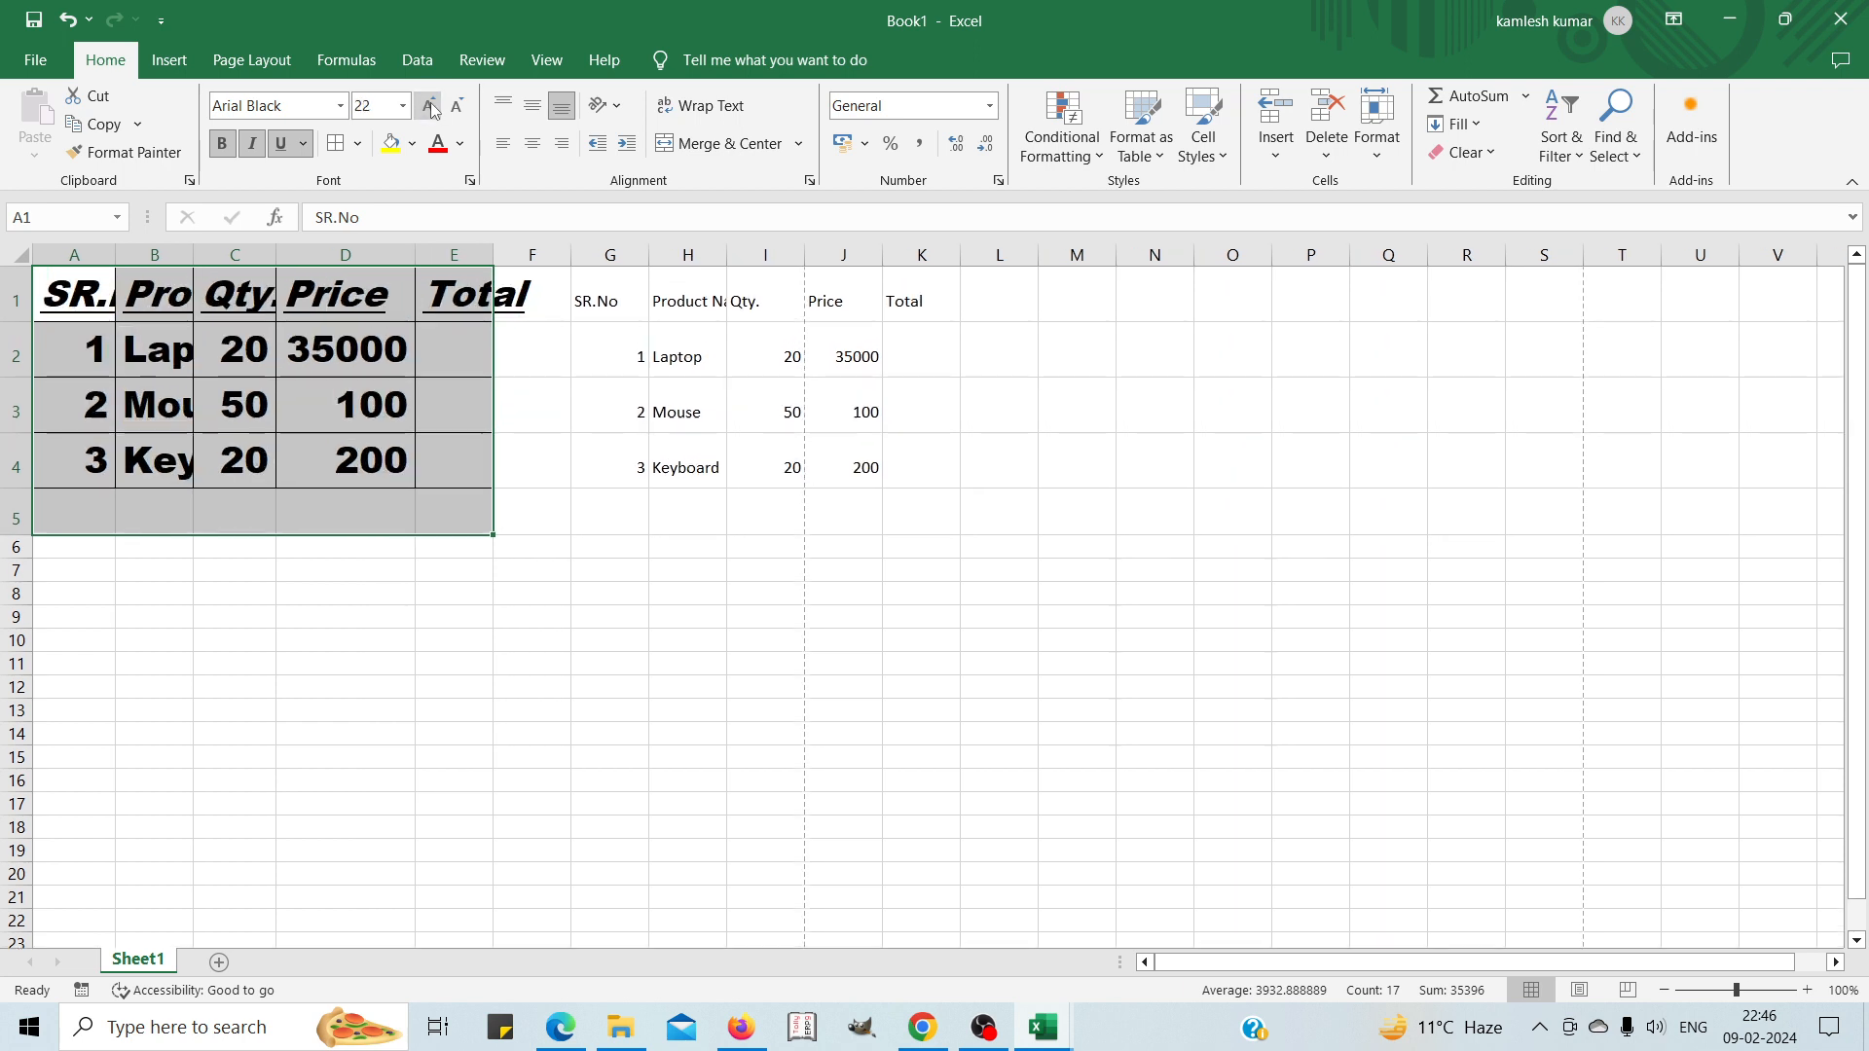
pyautogui.click(429, 105)
pyautogui.click(430, 105)
pyautogui.click(429, 105)
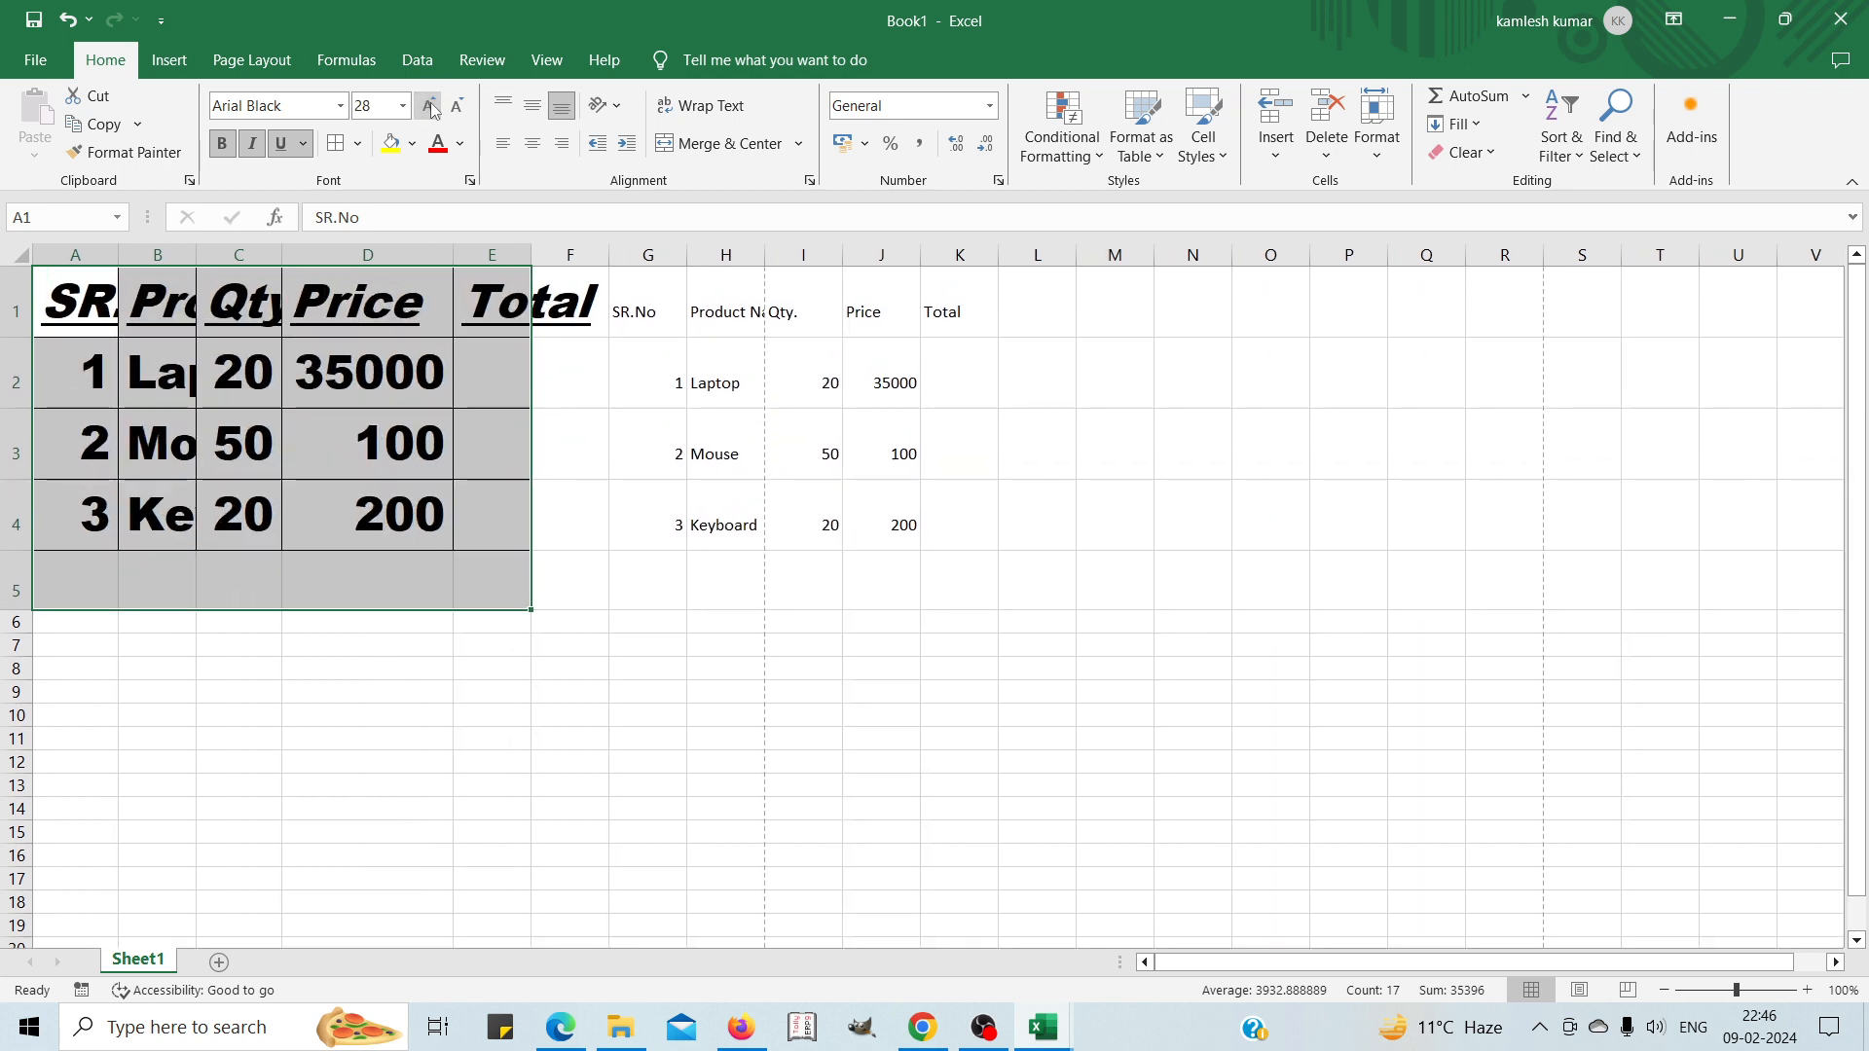
pyautogui.click(429, 105)
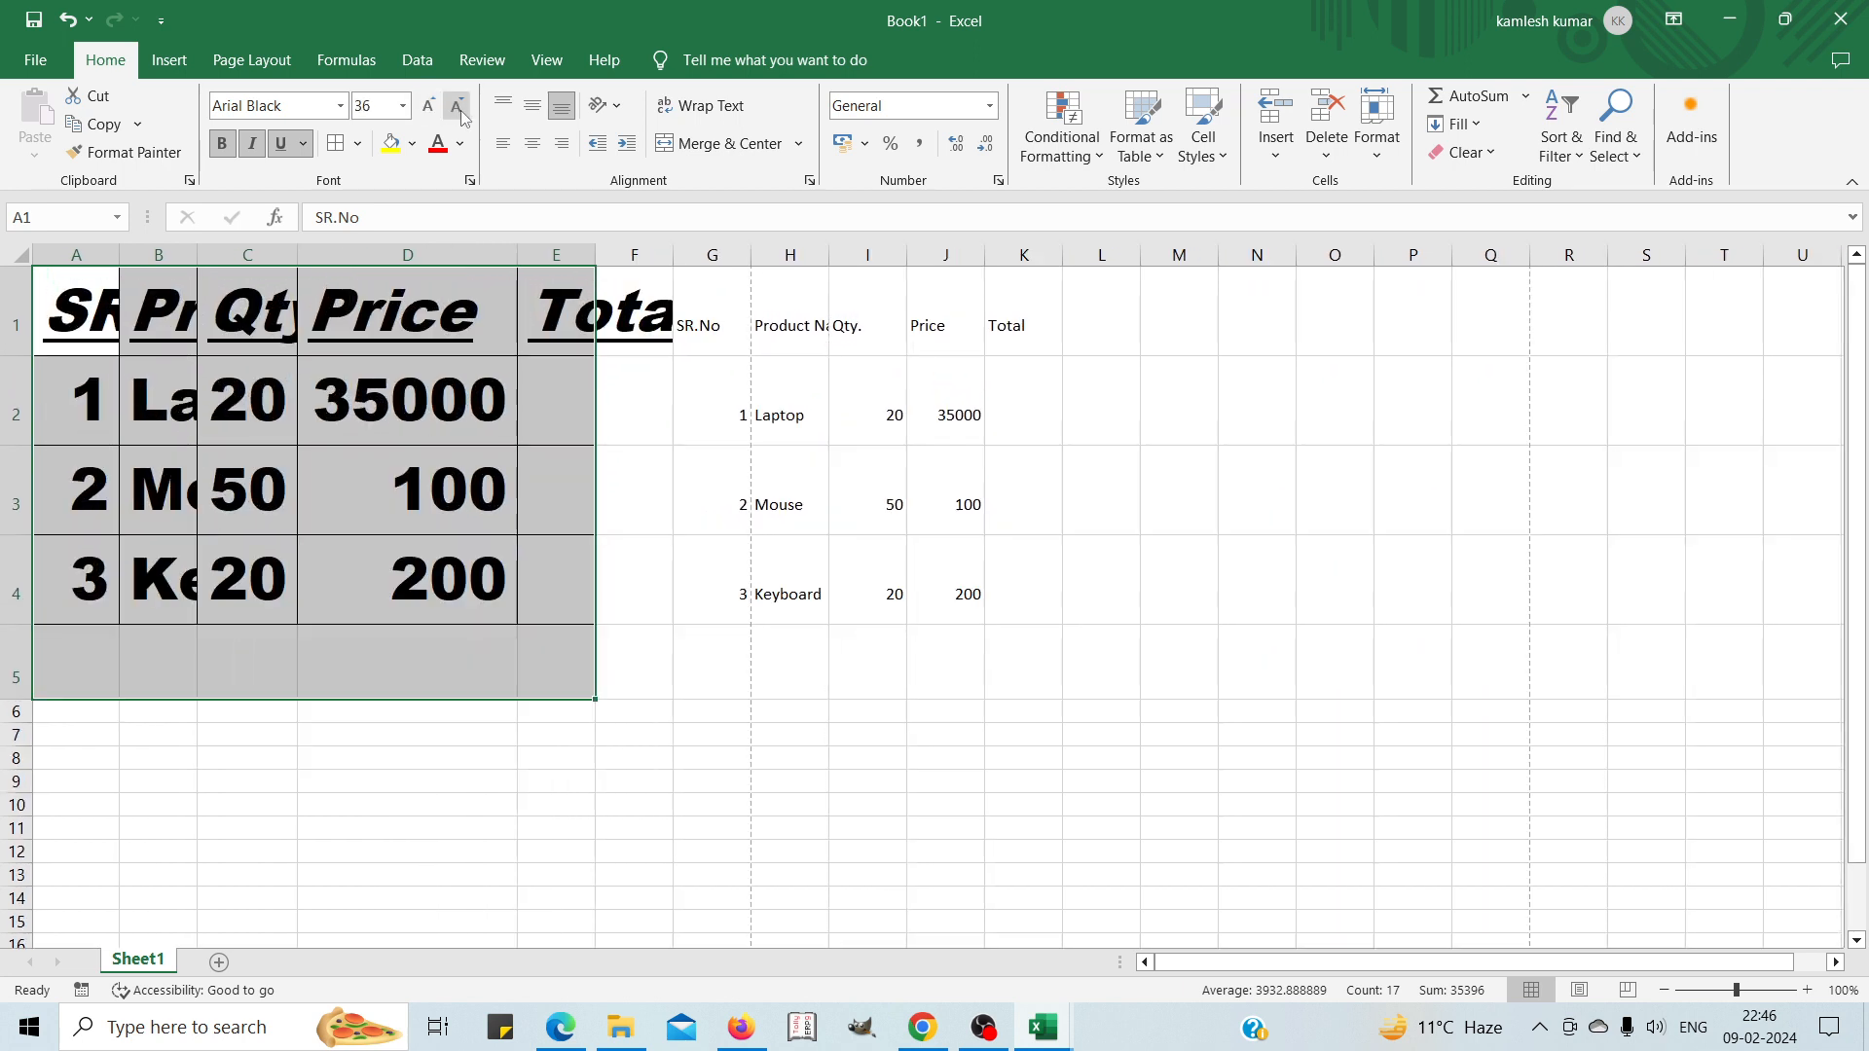
# Shrink the text of the range A1:E5 step by step with Decrease Font Size down to 10.
pyautogui.click(457, 105)
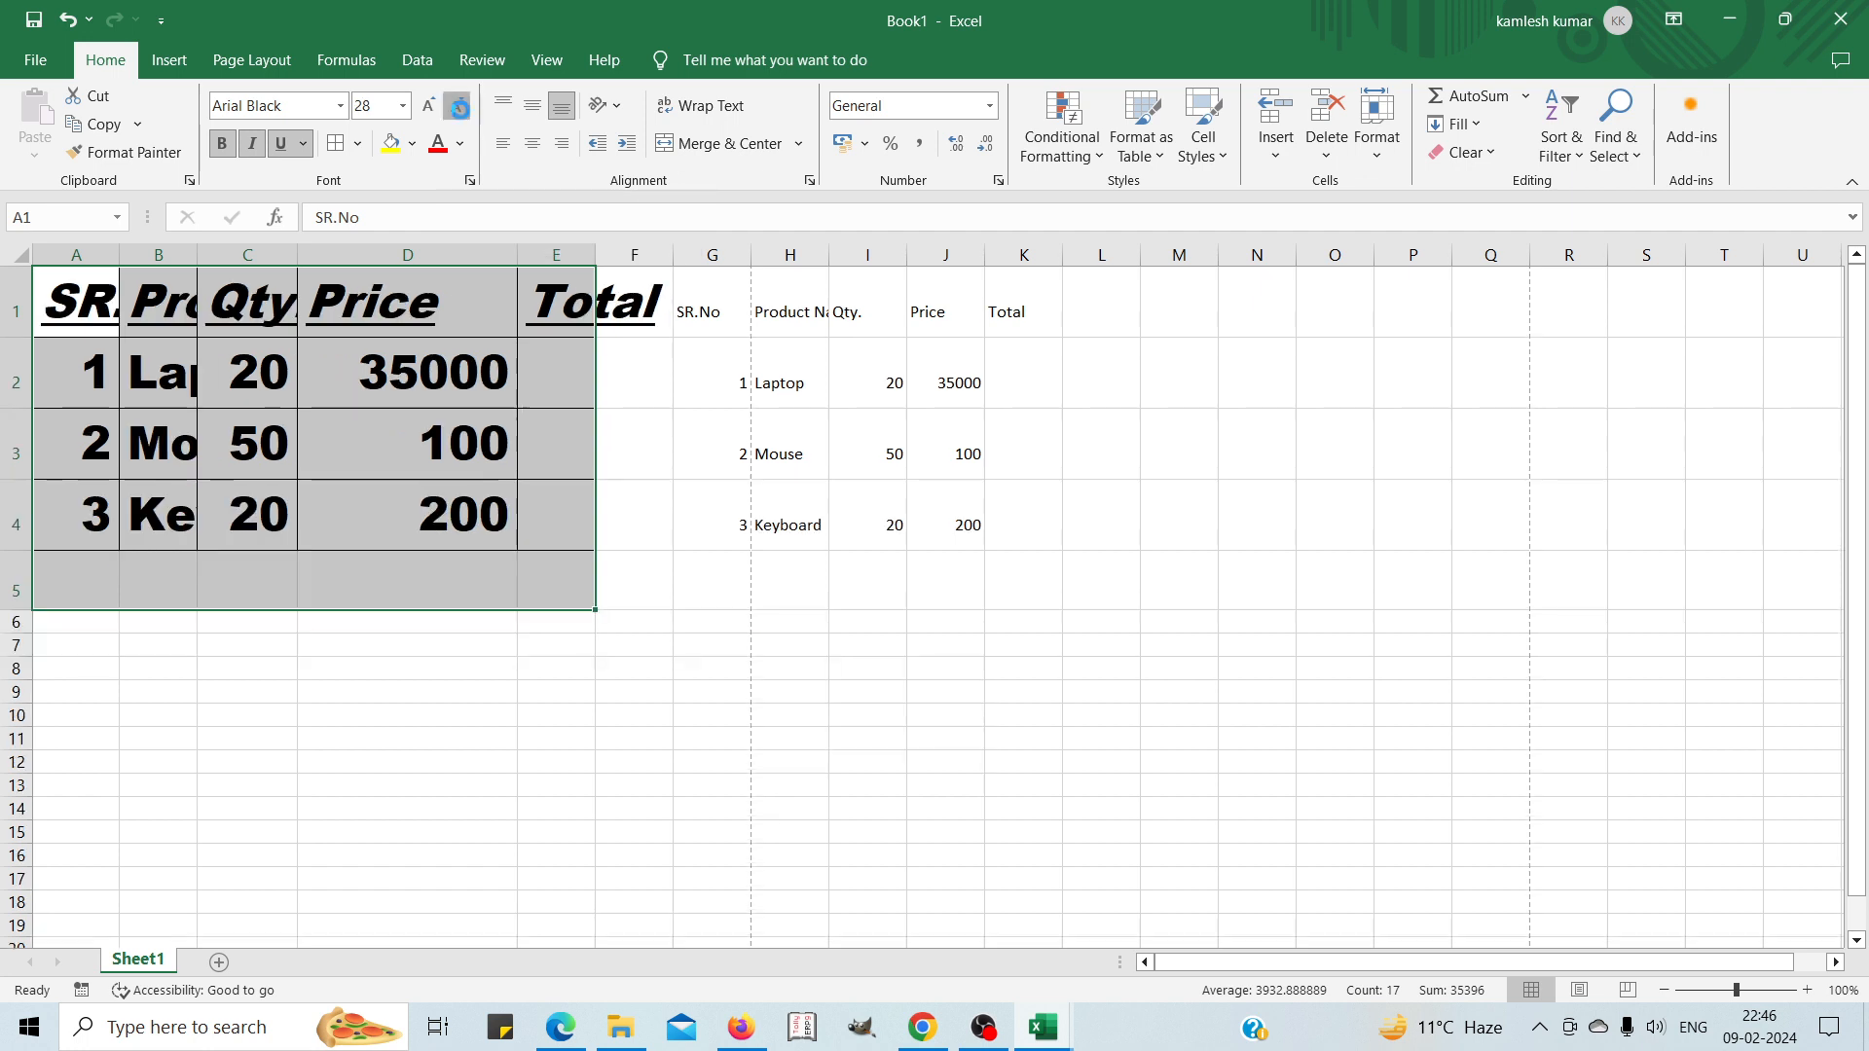
pyautogui.click(456, 105)
pyautogui.click(457, 106)
pyautogui.click(456, 105)
pyautogui.click(456, 106)
pyautogui.click(456, 106)
pyautogui.click(456, 105)
pyautogui.click(456, 105)
pyautogui.click(456, 105)
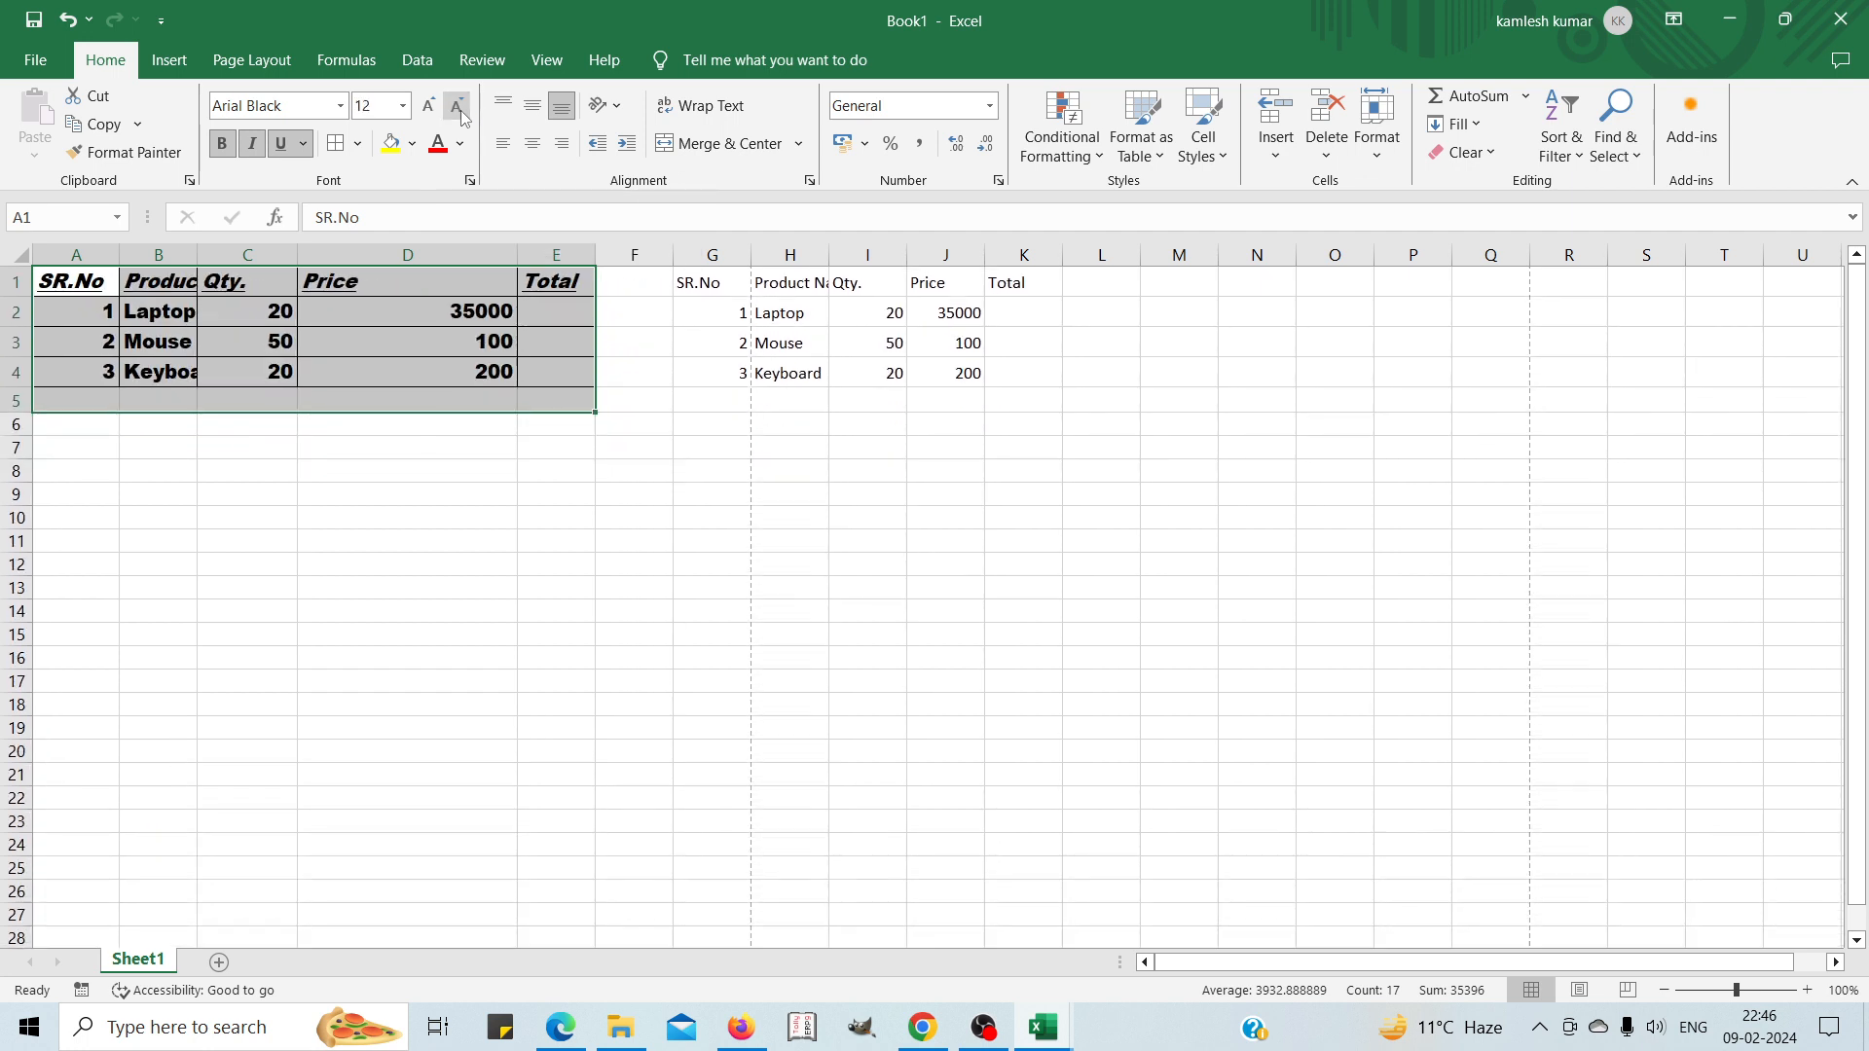
pyautogui.click(456, 105)
pyautogui.click(456, 105)
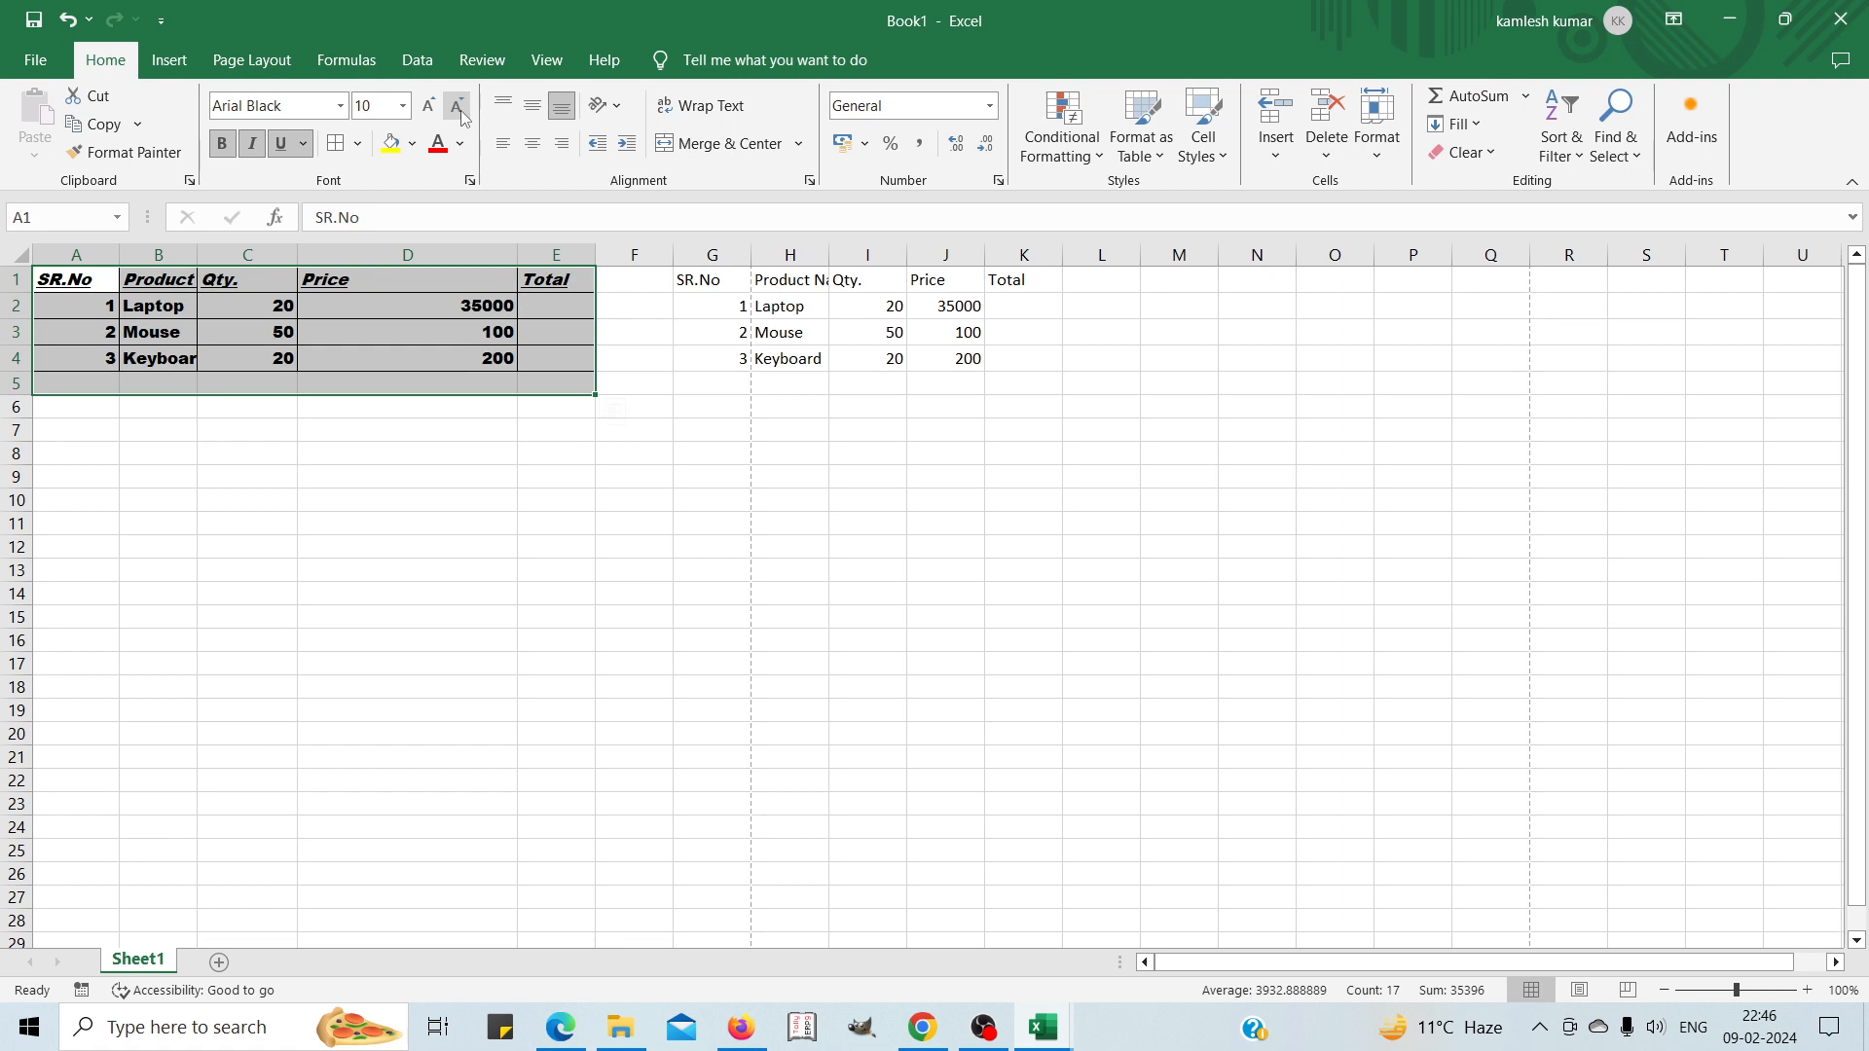
# Set the font size of the selected range A1:E5 to exactly 20.
pyautogui.click(372, 106)
pyautogui.click(372, 105)
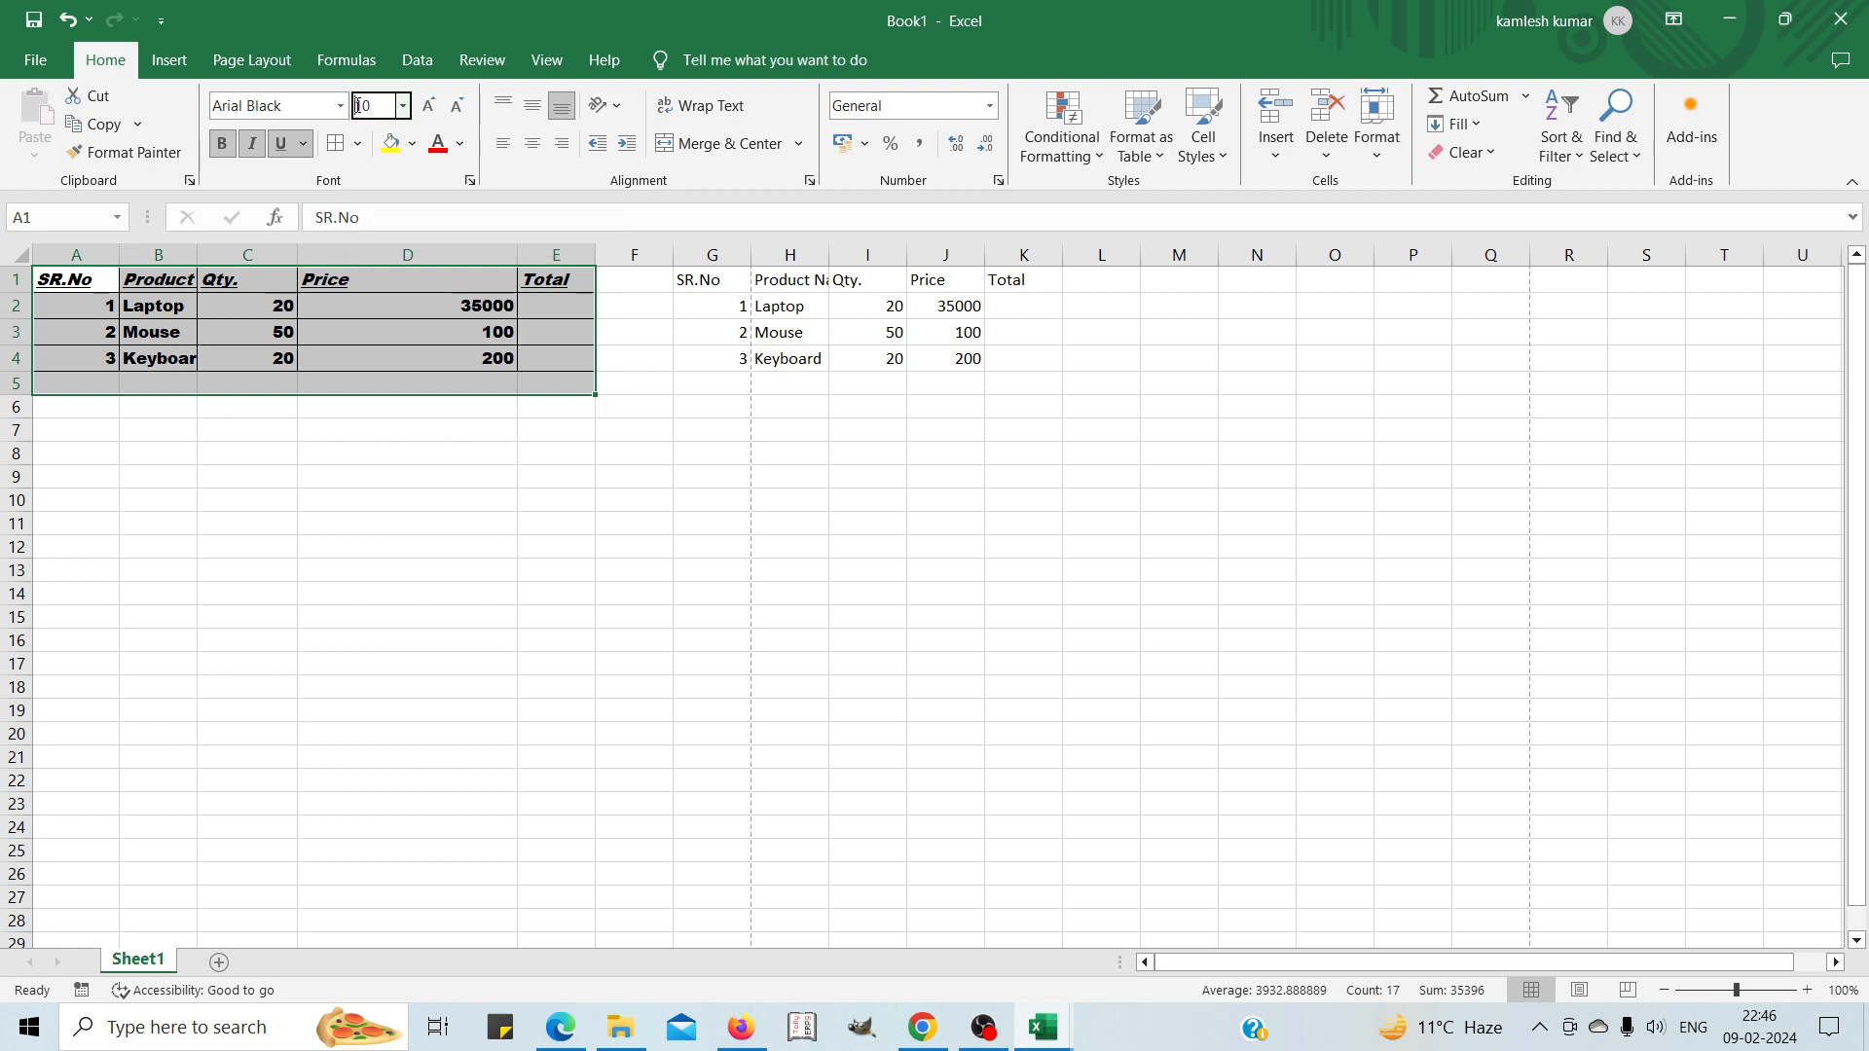
pyautogui.doubleClick(358, 106)
pyautogui.write('20')
pyautogui.press('Return')
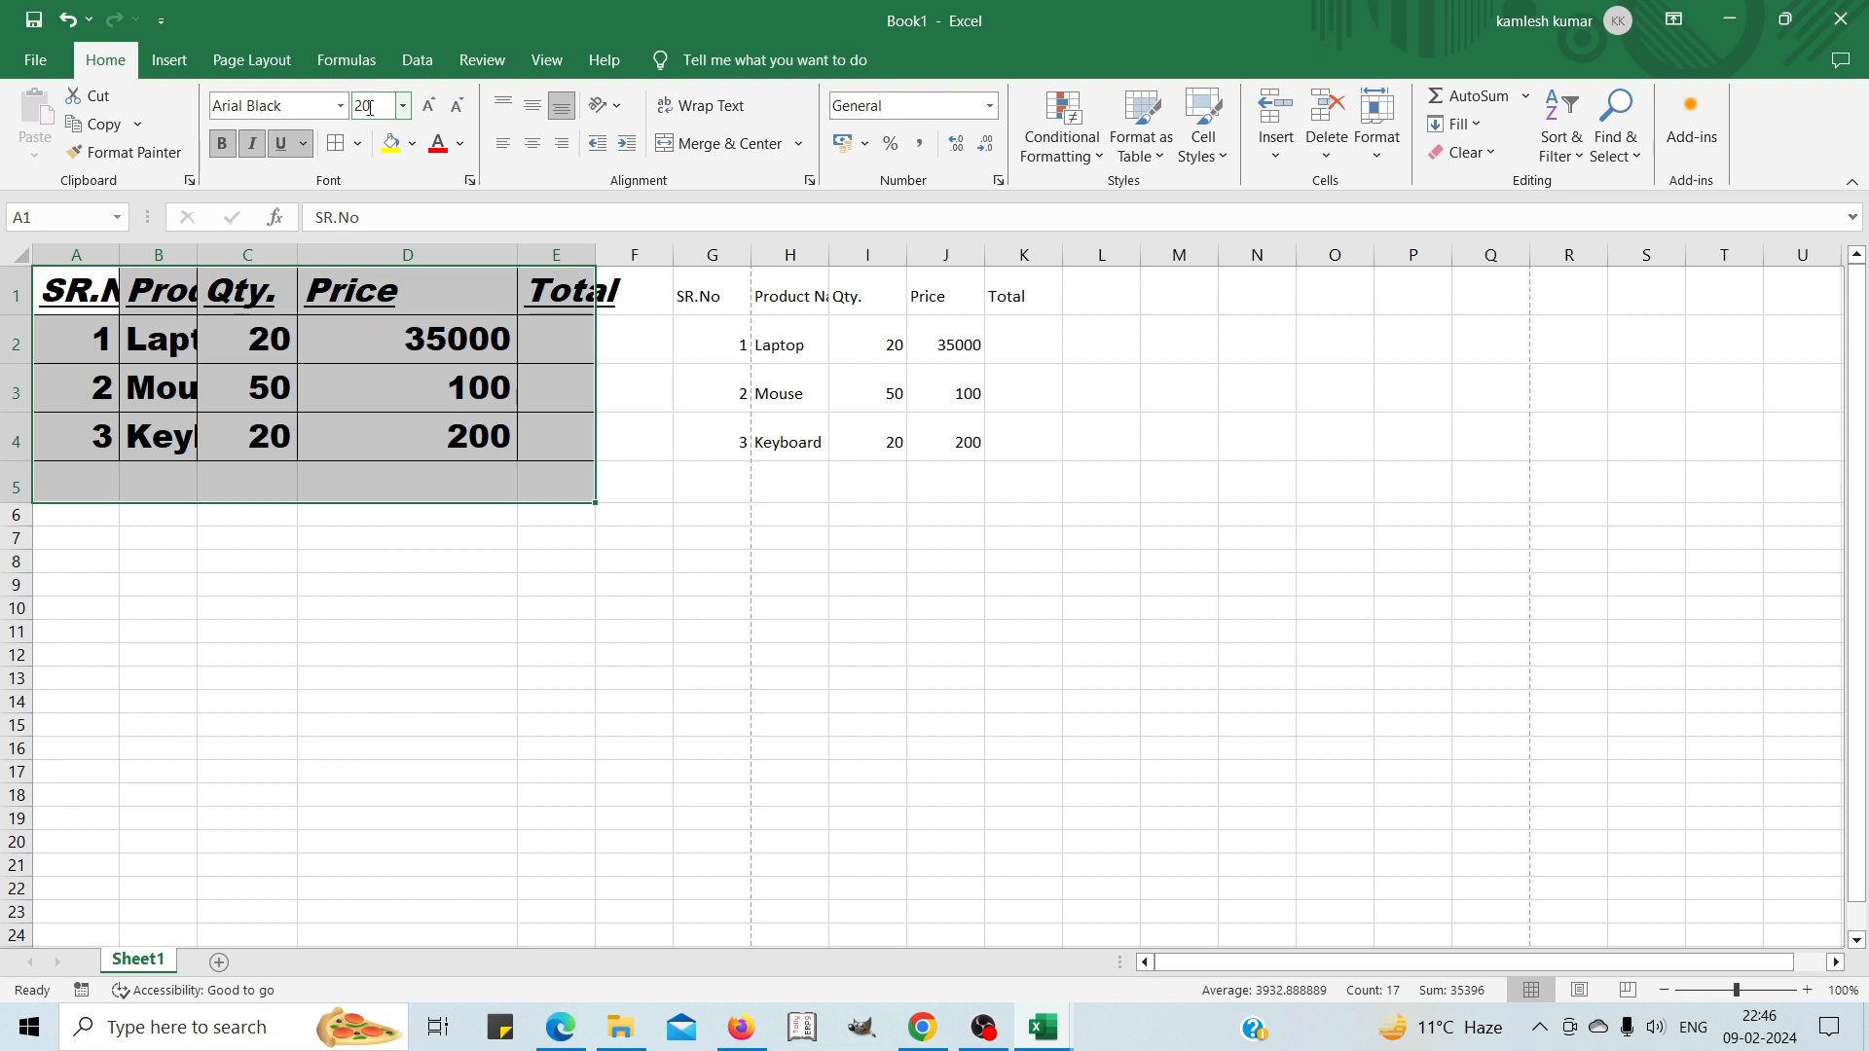
# Set the font size of the selected range A1:E5 to 15.
pyautogui.doubleClick(370, 105)
pyautogui.doubleClick(361, 105)
pyautogui.write('15')
pyautogui.press('Return')
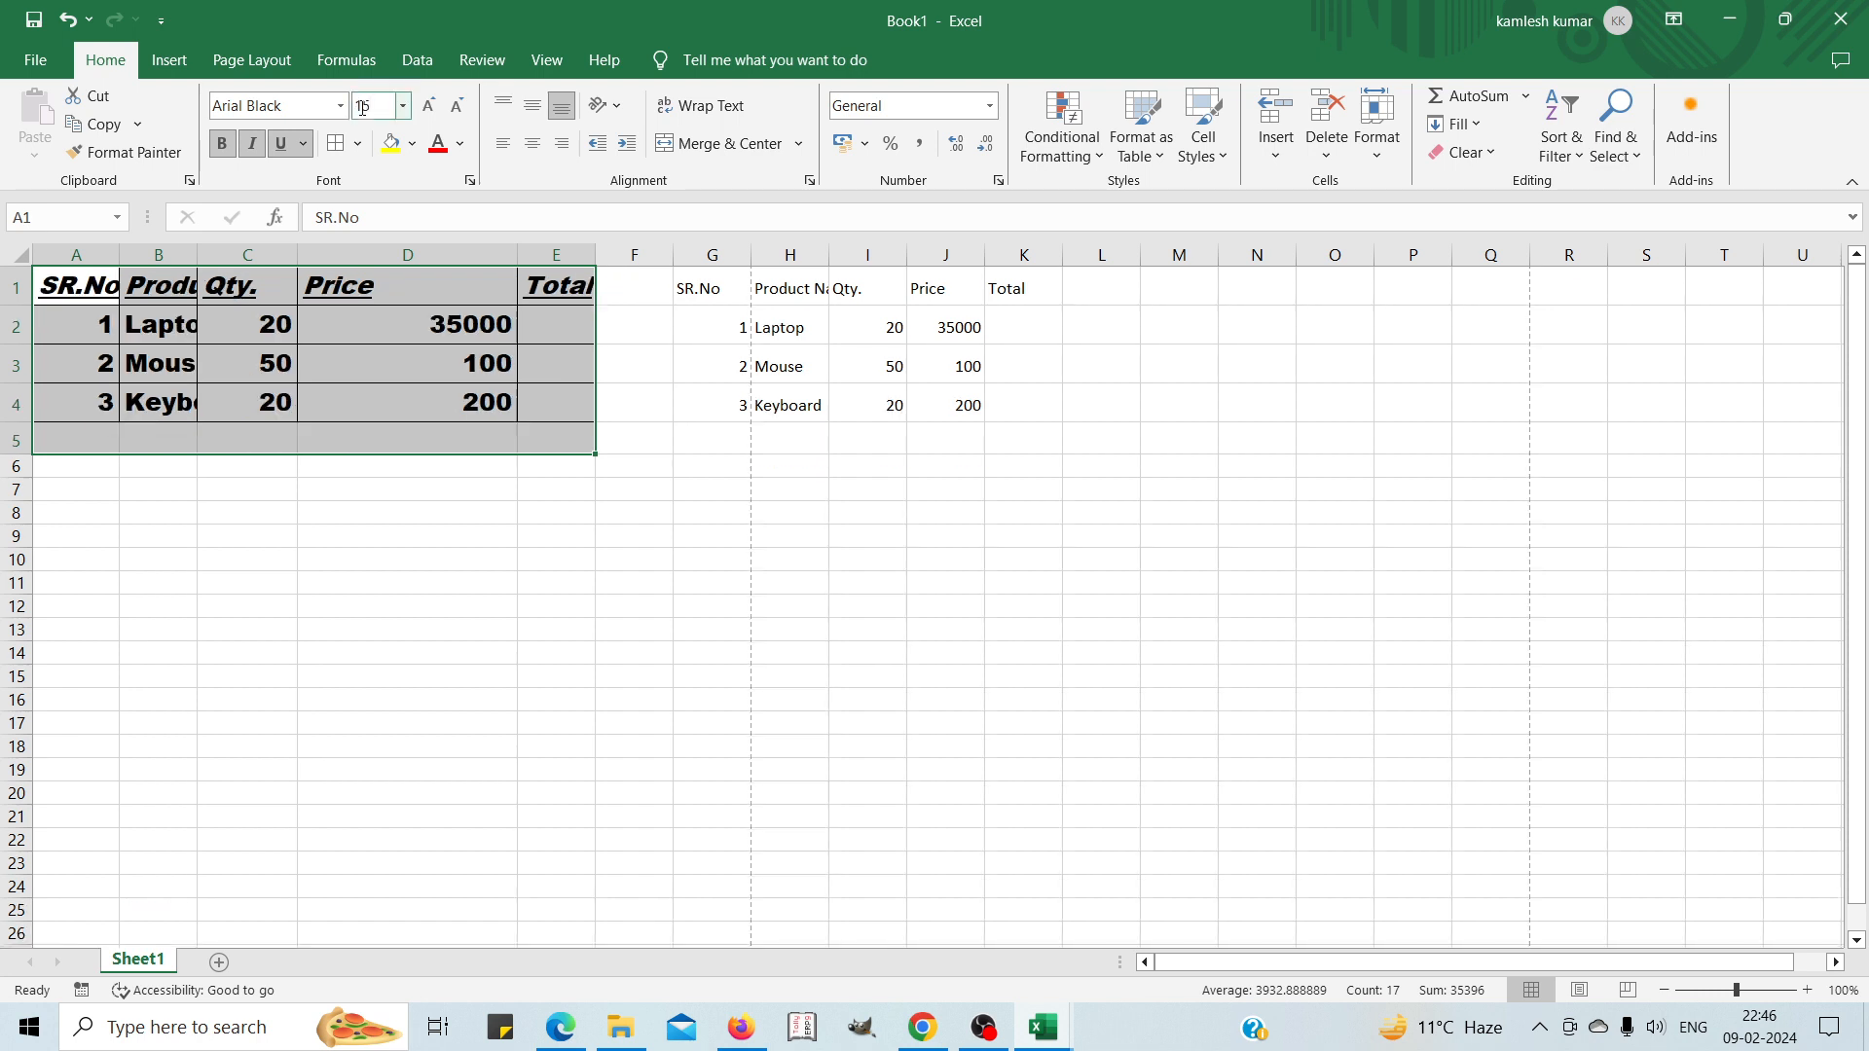
pyautogui.click(359, 358)
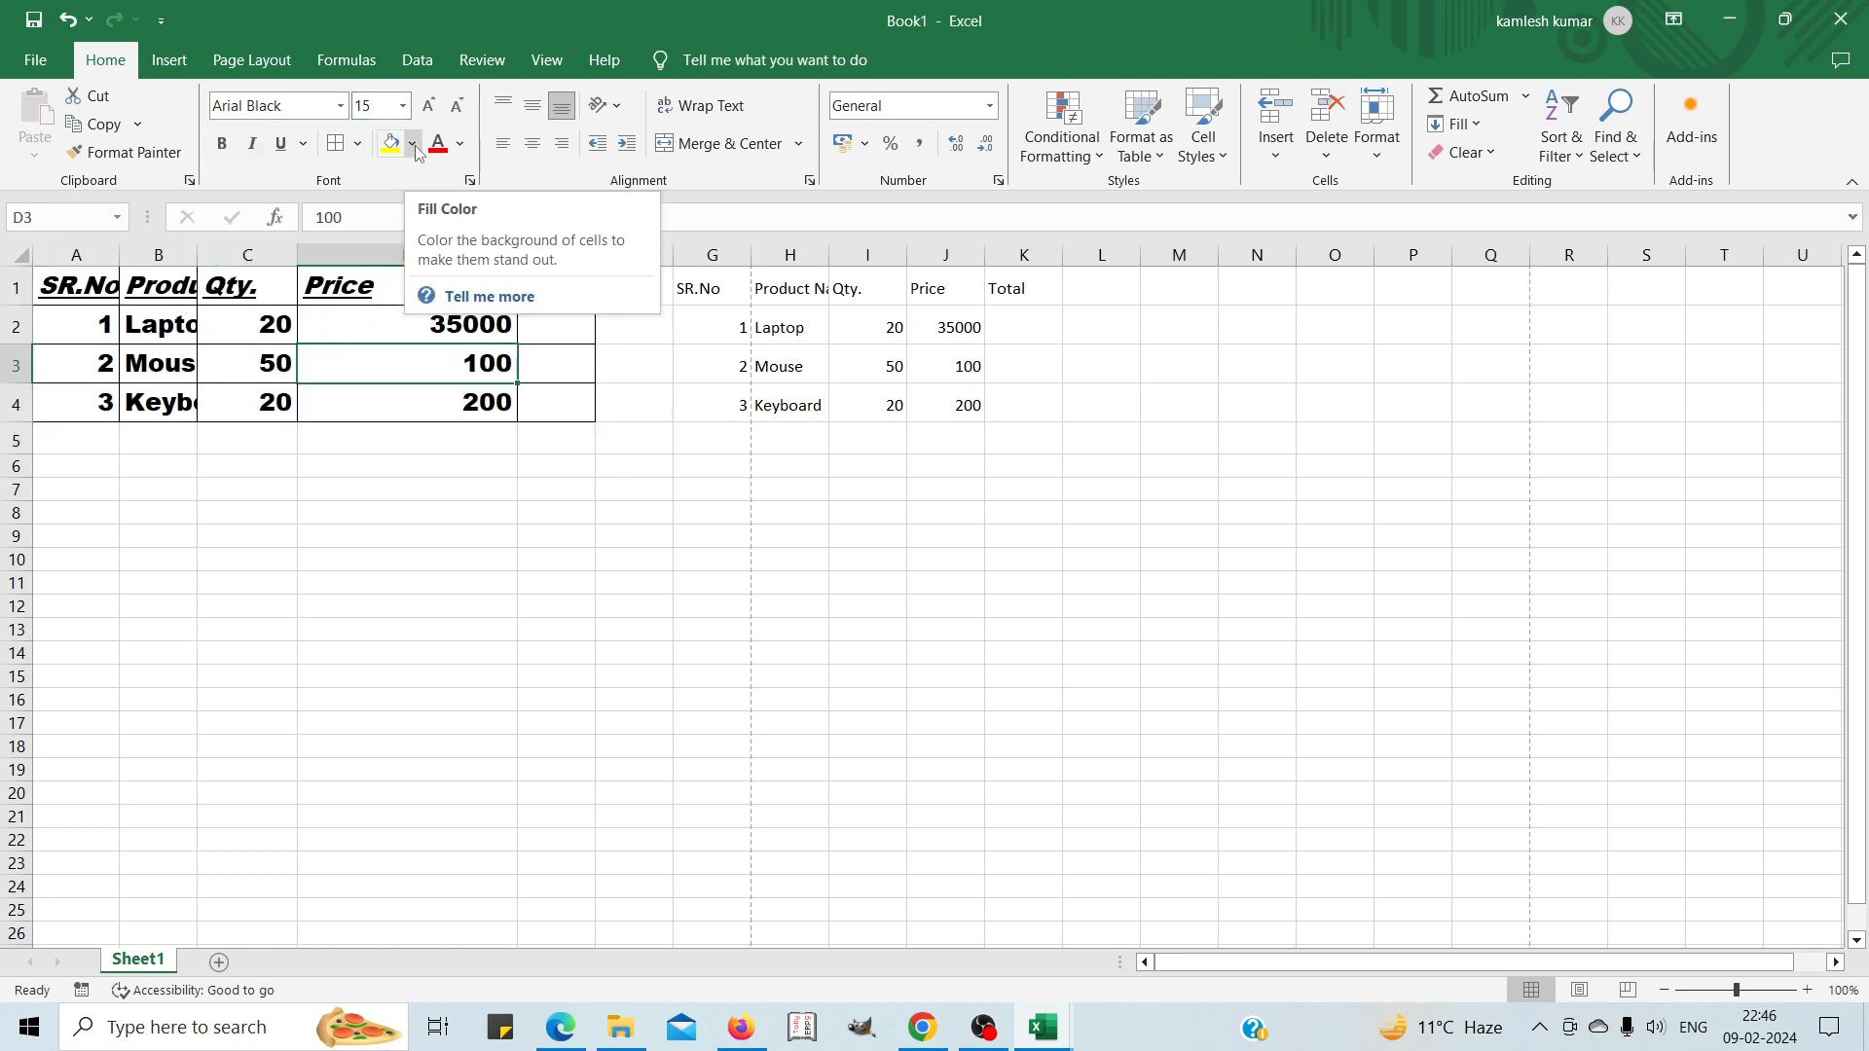
# Fill the header row A1:E1 of the product table with the standard yellow color.
pyautogui.click(230, 328)
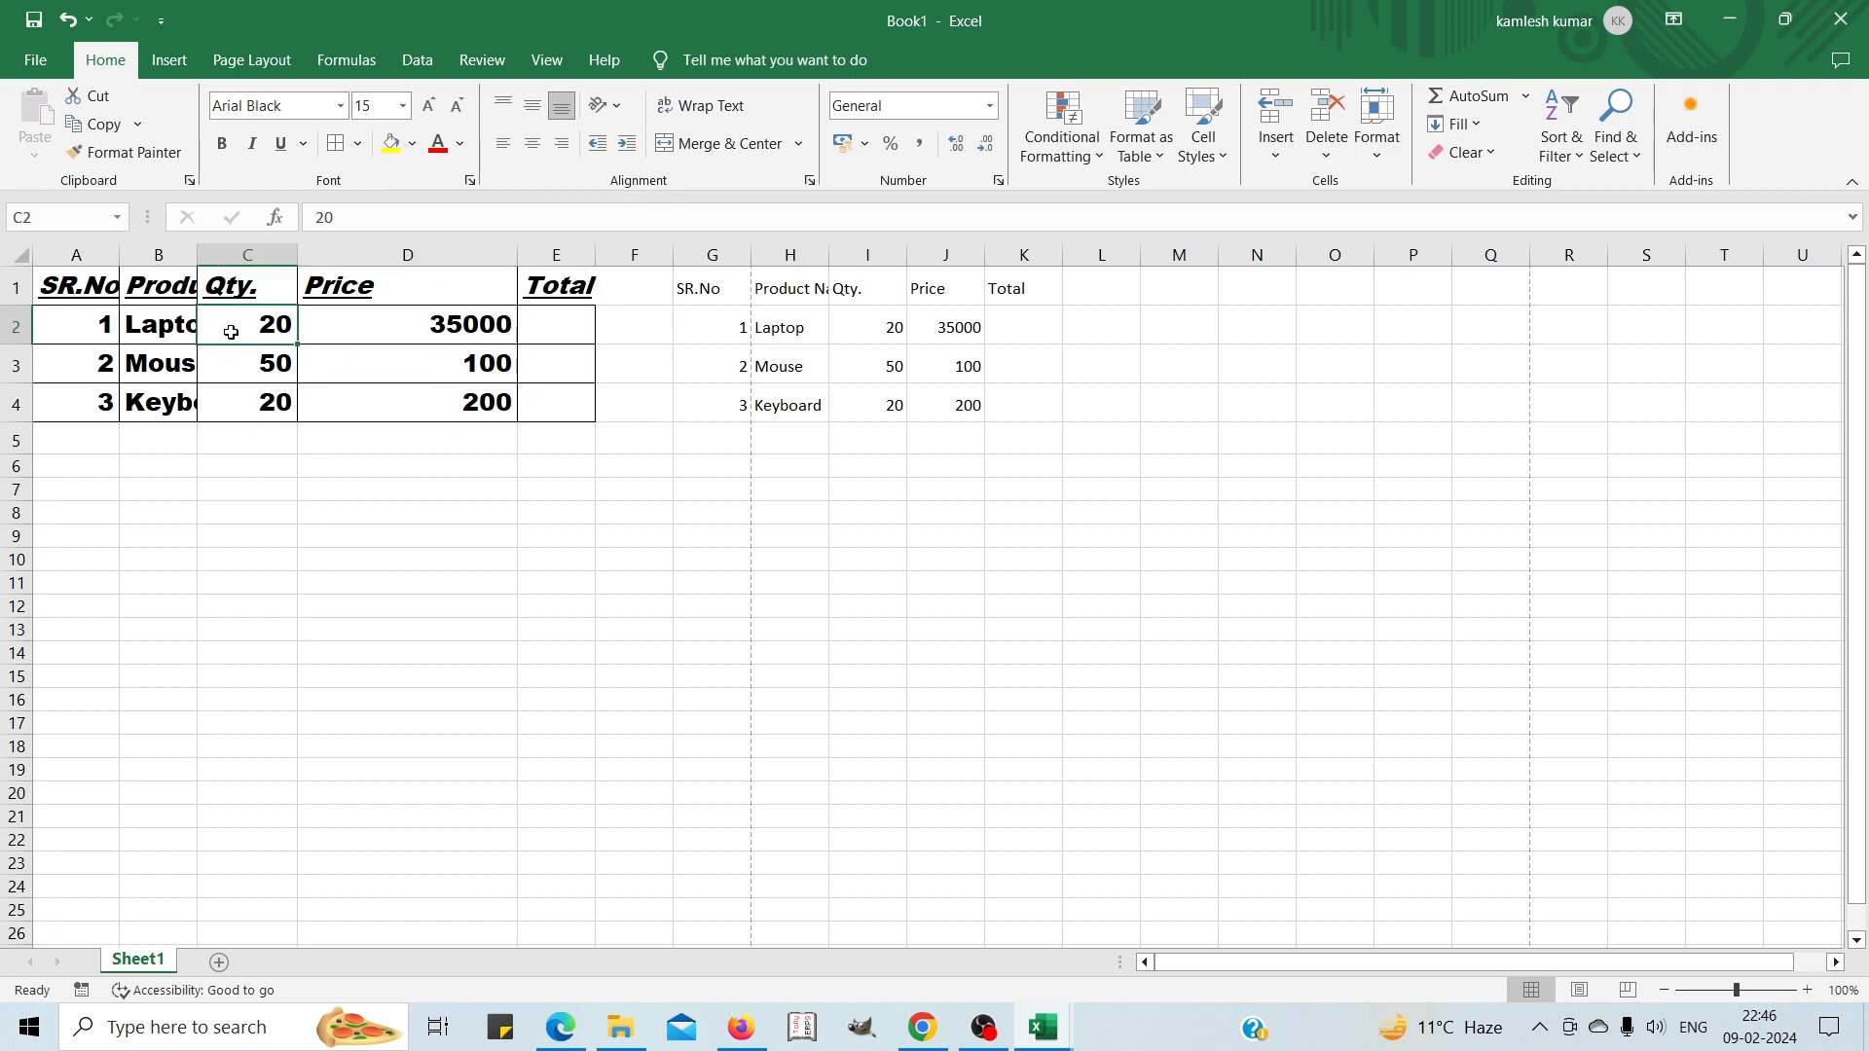
pyautogui.moveTo(60, 285); pyautogui.dragTo(540, 274)
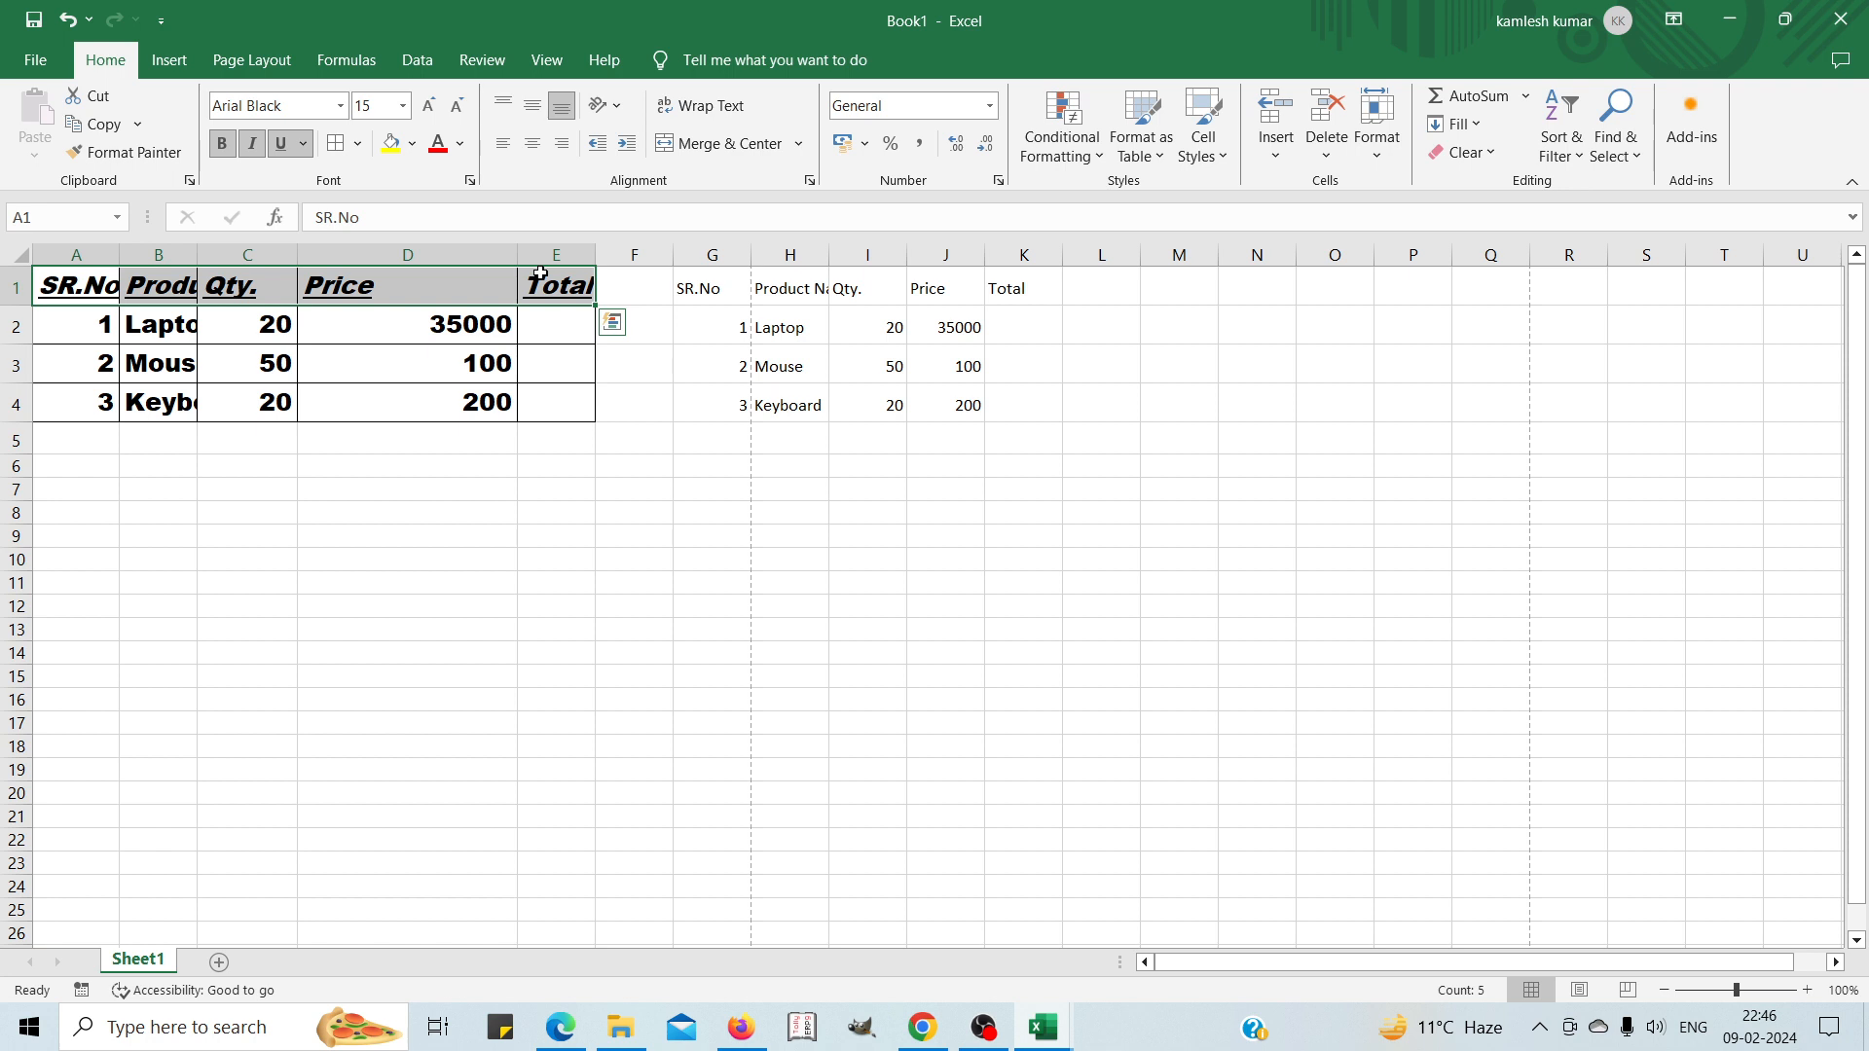
pyautogui.click(417, 146)
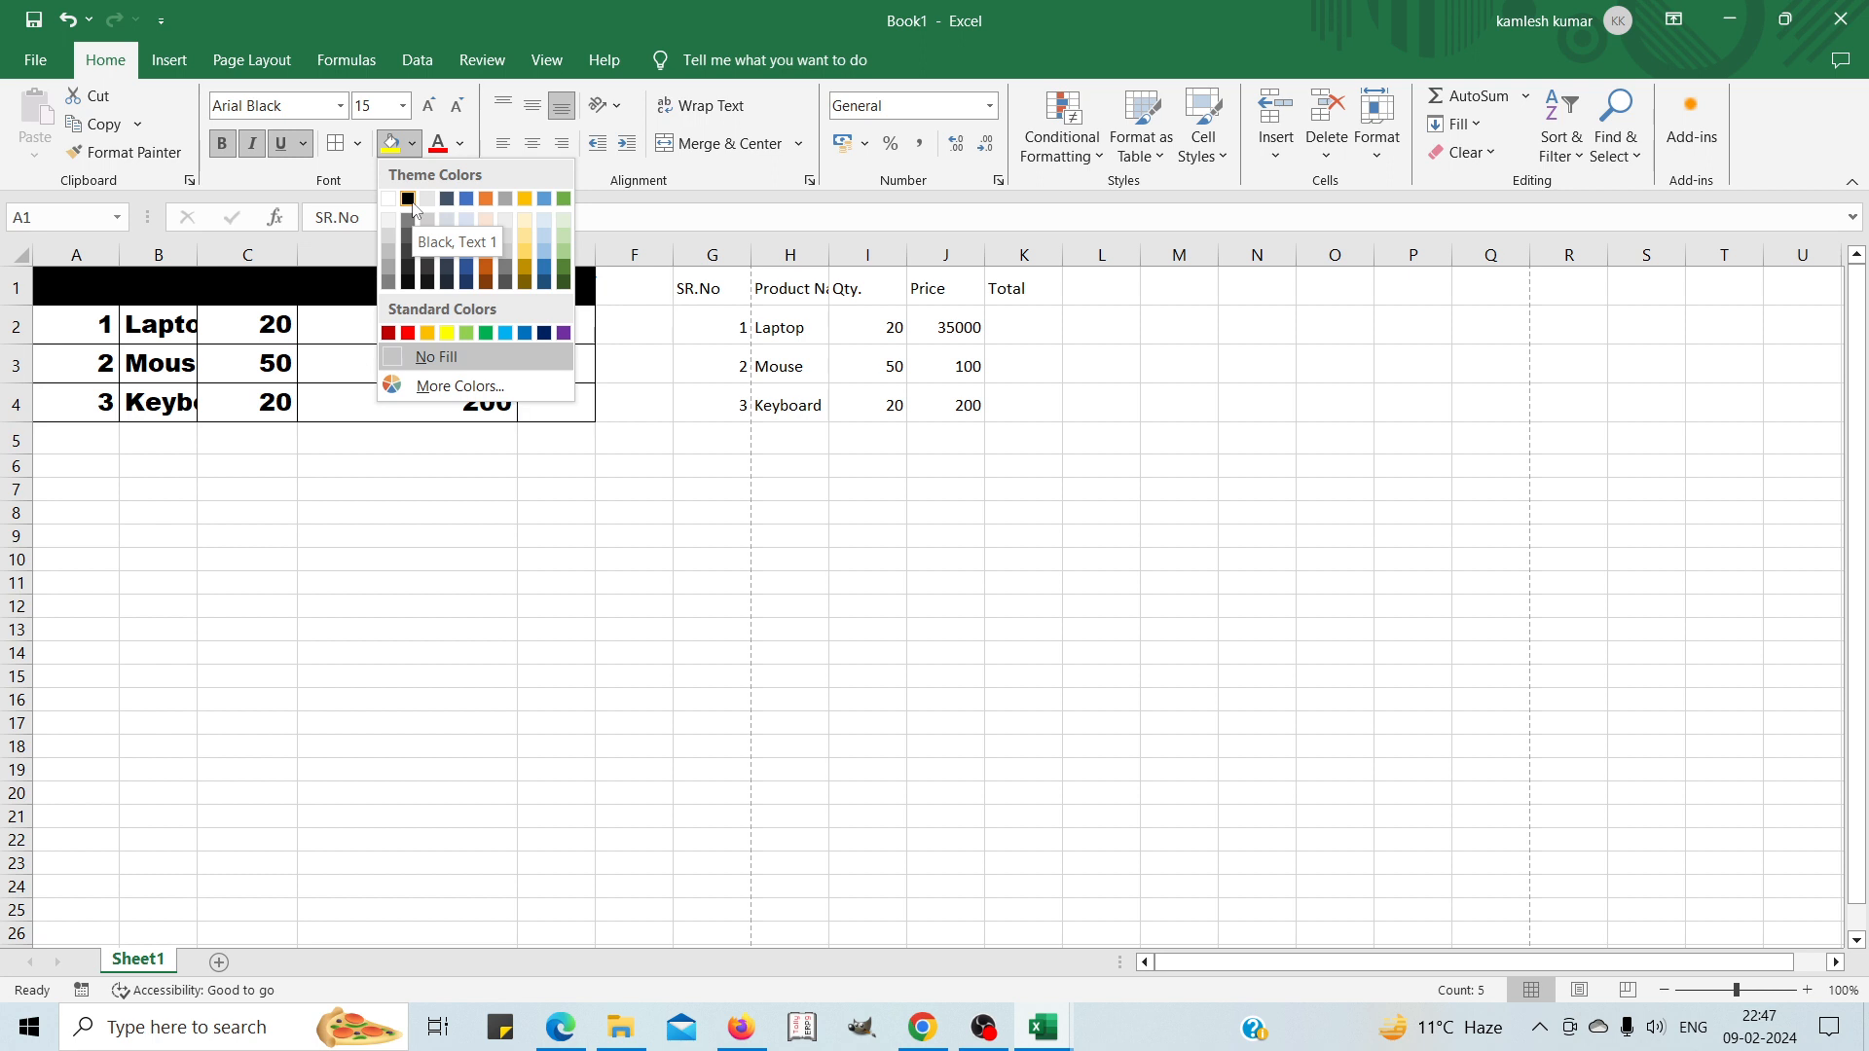
pyautogui.click(446, 335)
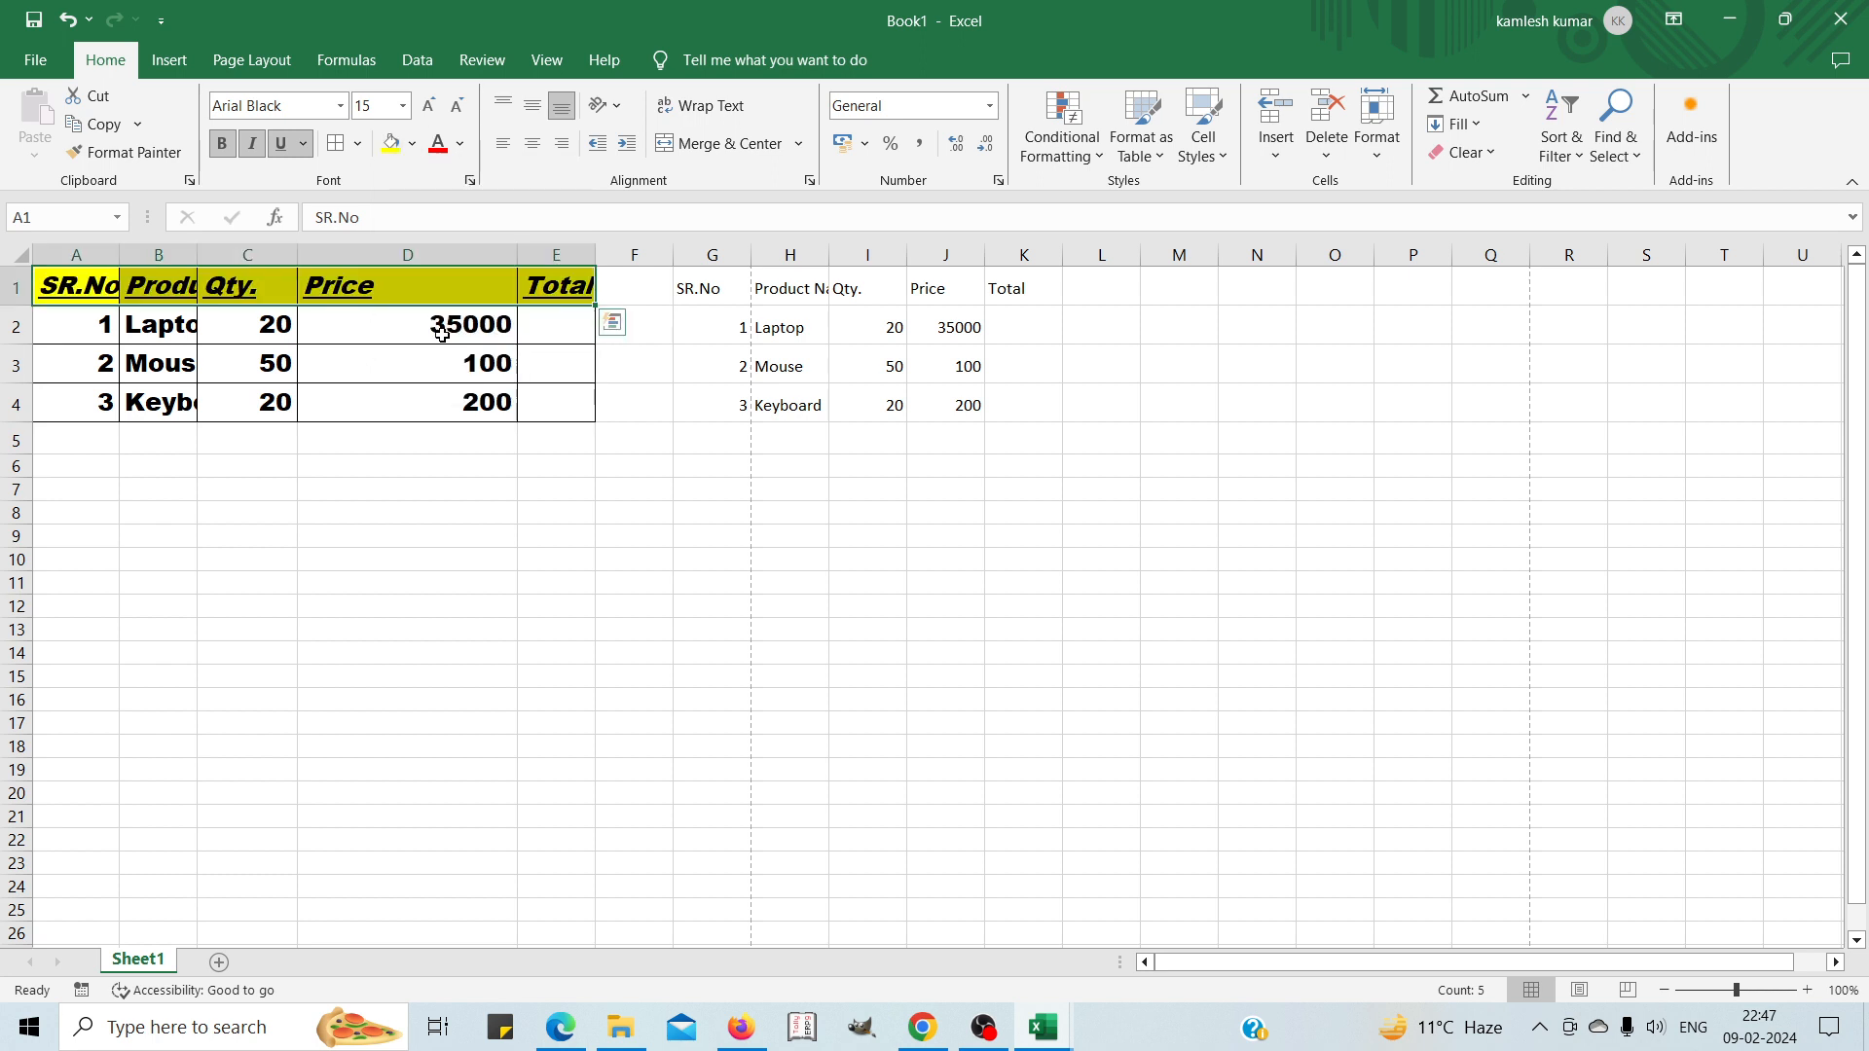
# AutoFit the widths of columns A and B to their contents.
pyautogui.doubleClick(121, 253)
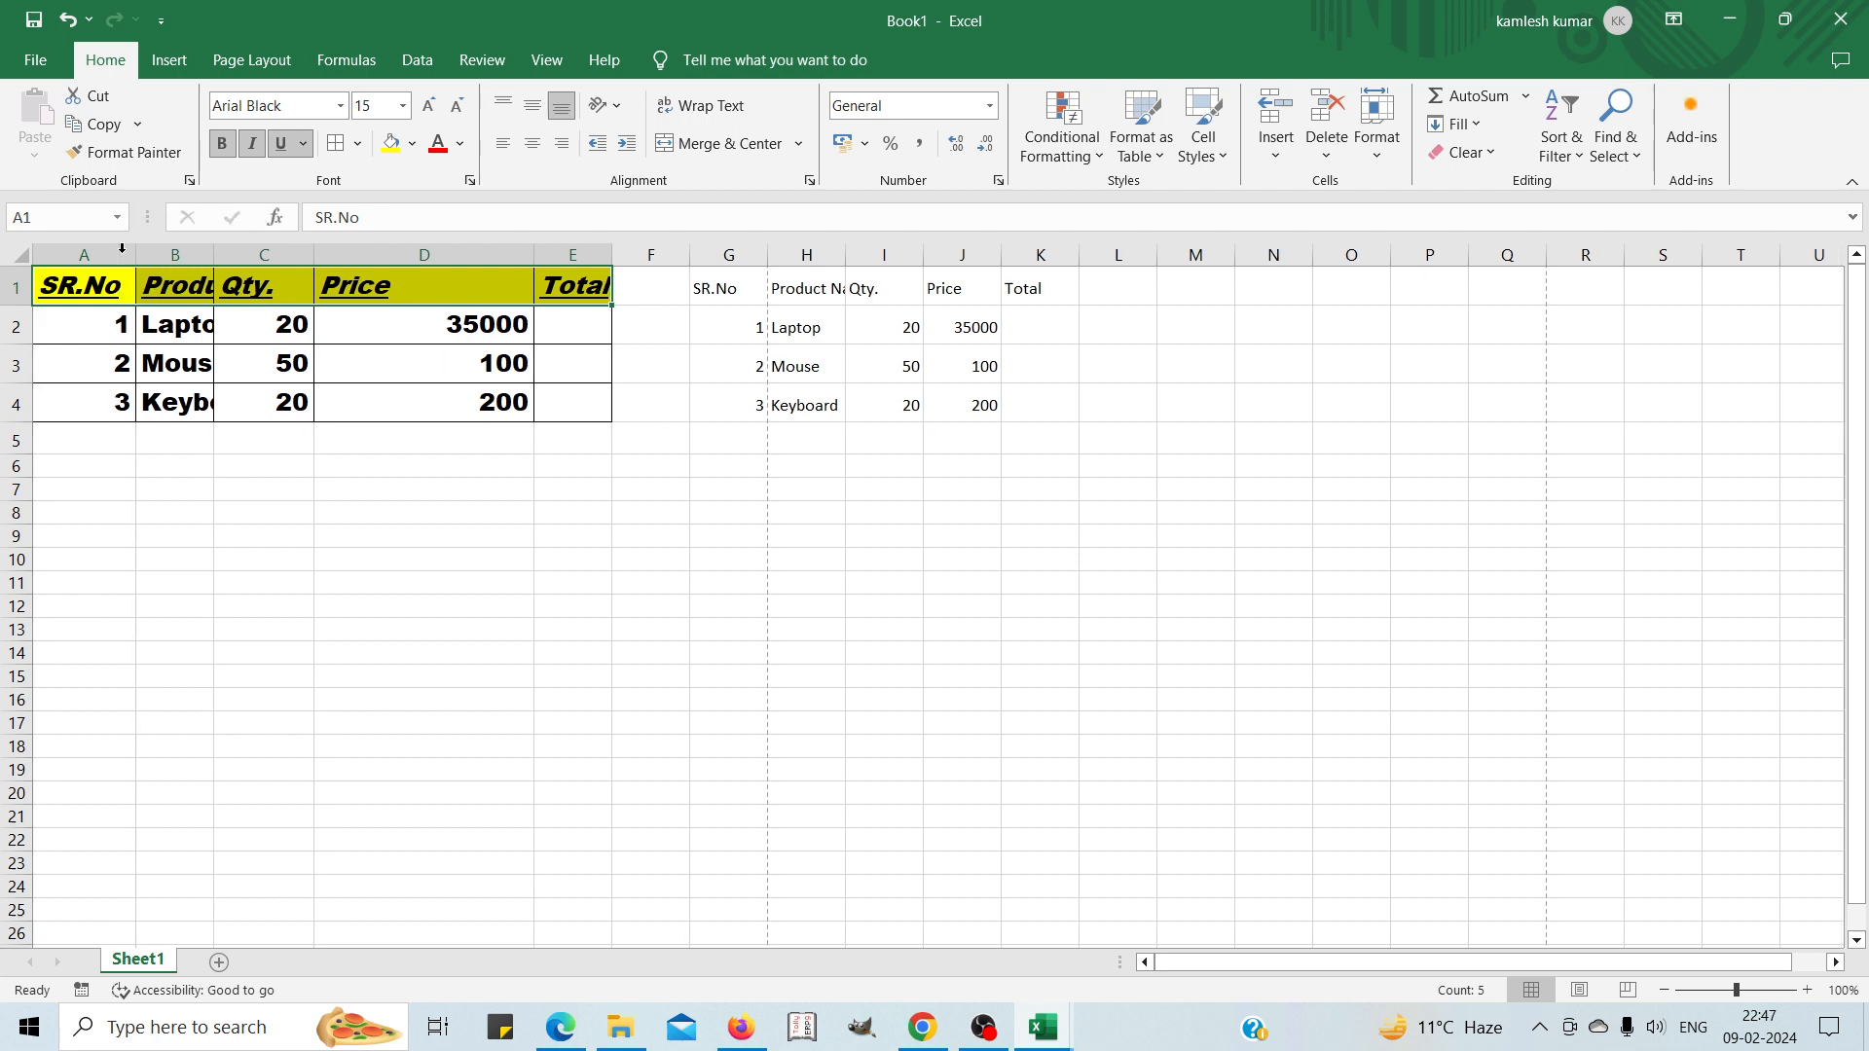
pyautogui.doubleClick(214, 253)
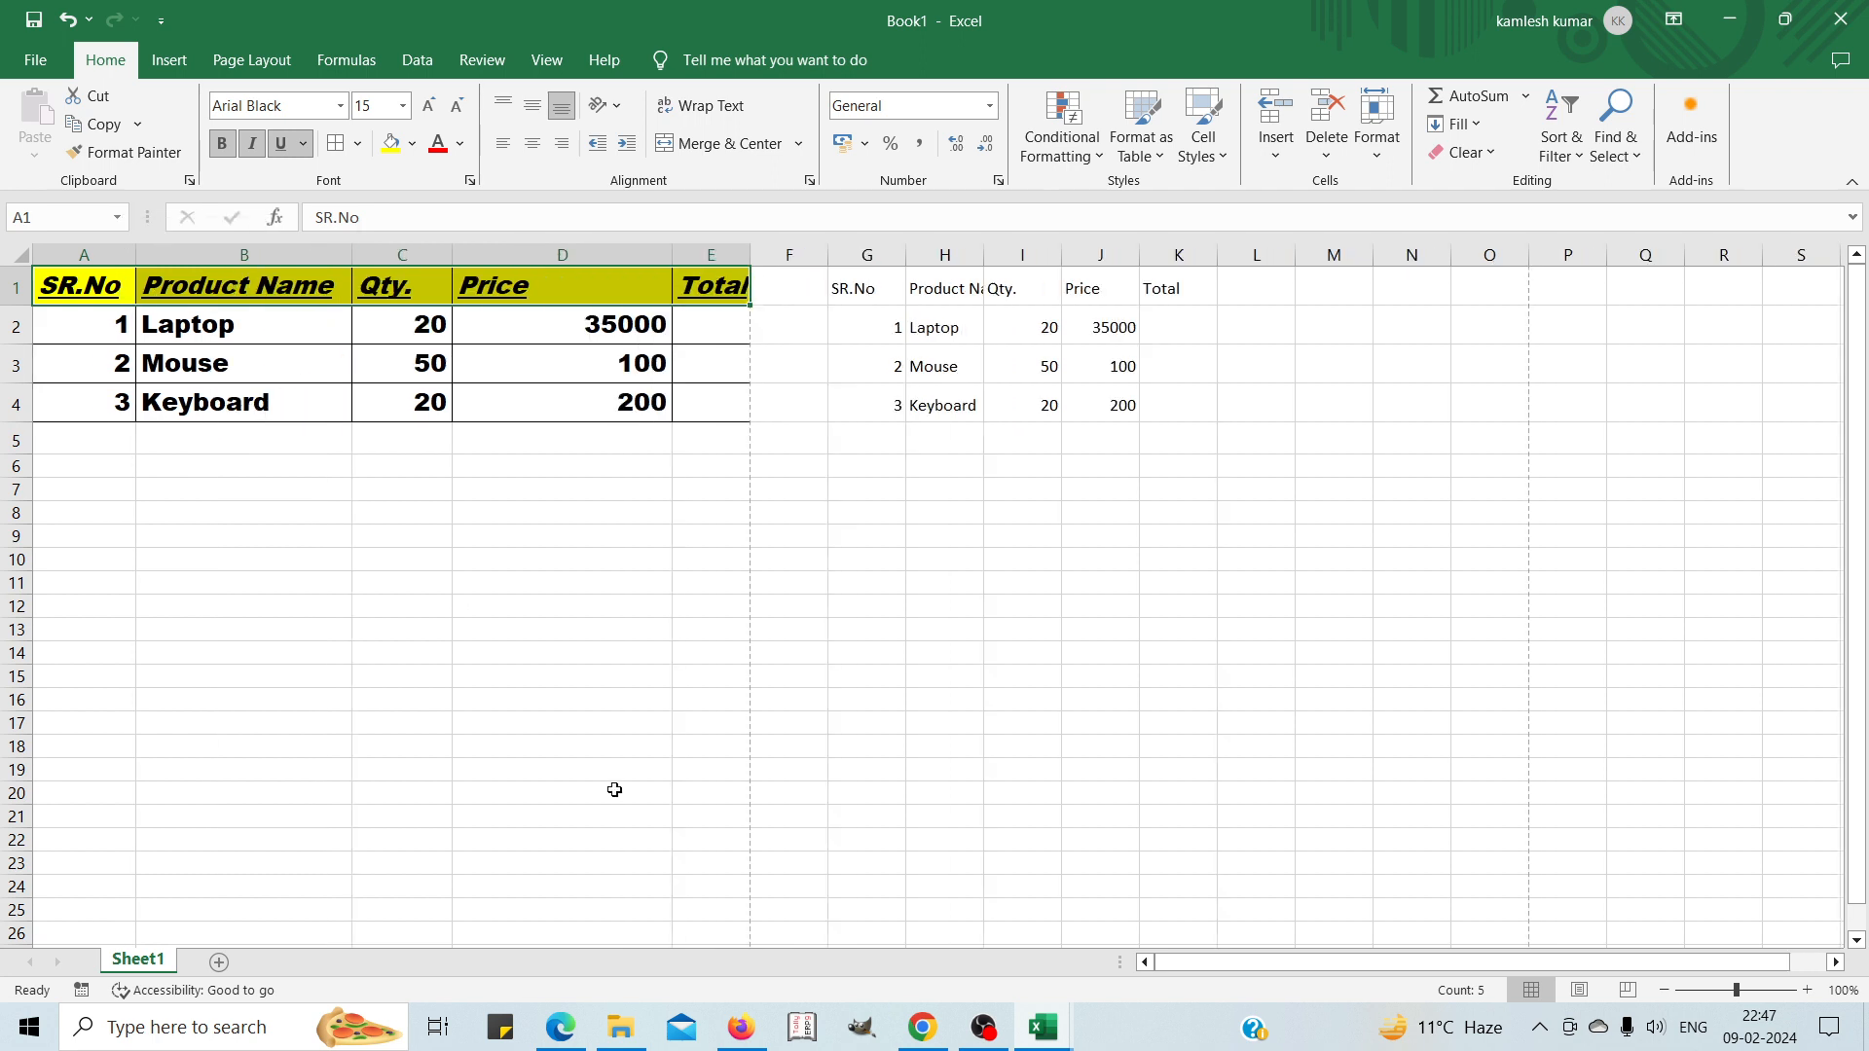
pyautogui.click(505, 436)
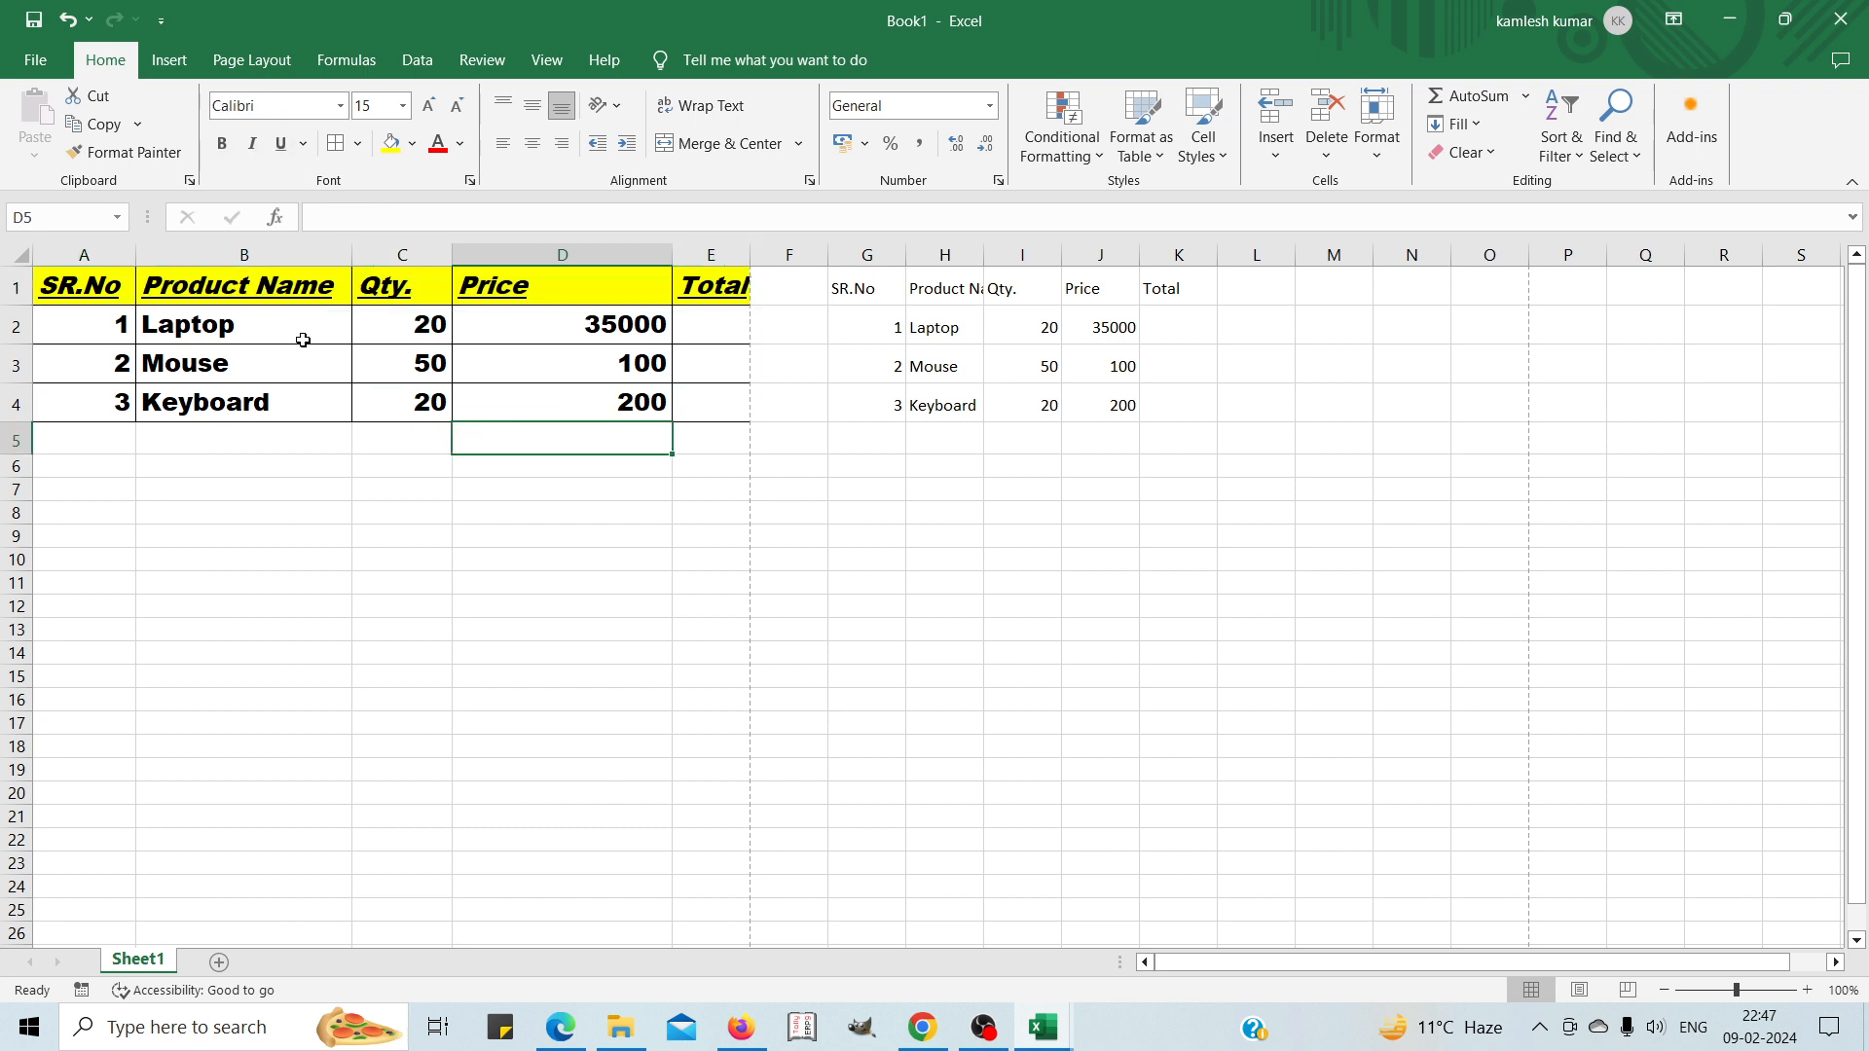
# Fill the table's data cells A2:E4 with the standard green color.
pyautogui.click(413, 143)
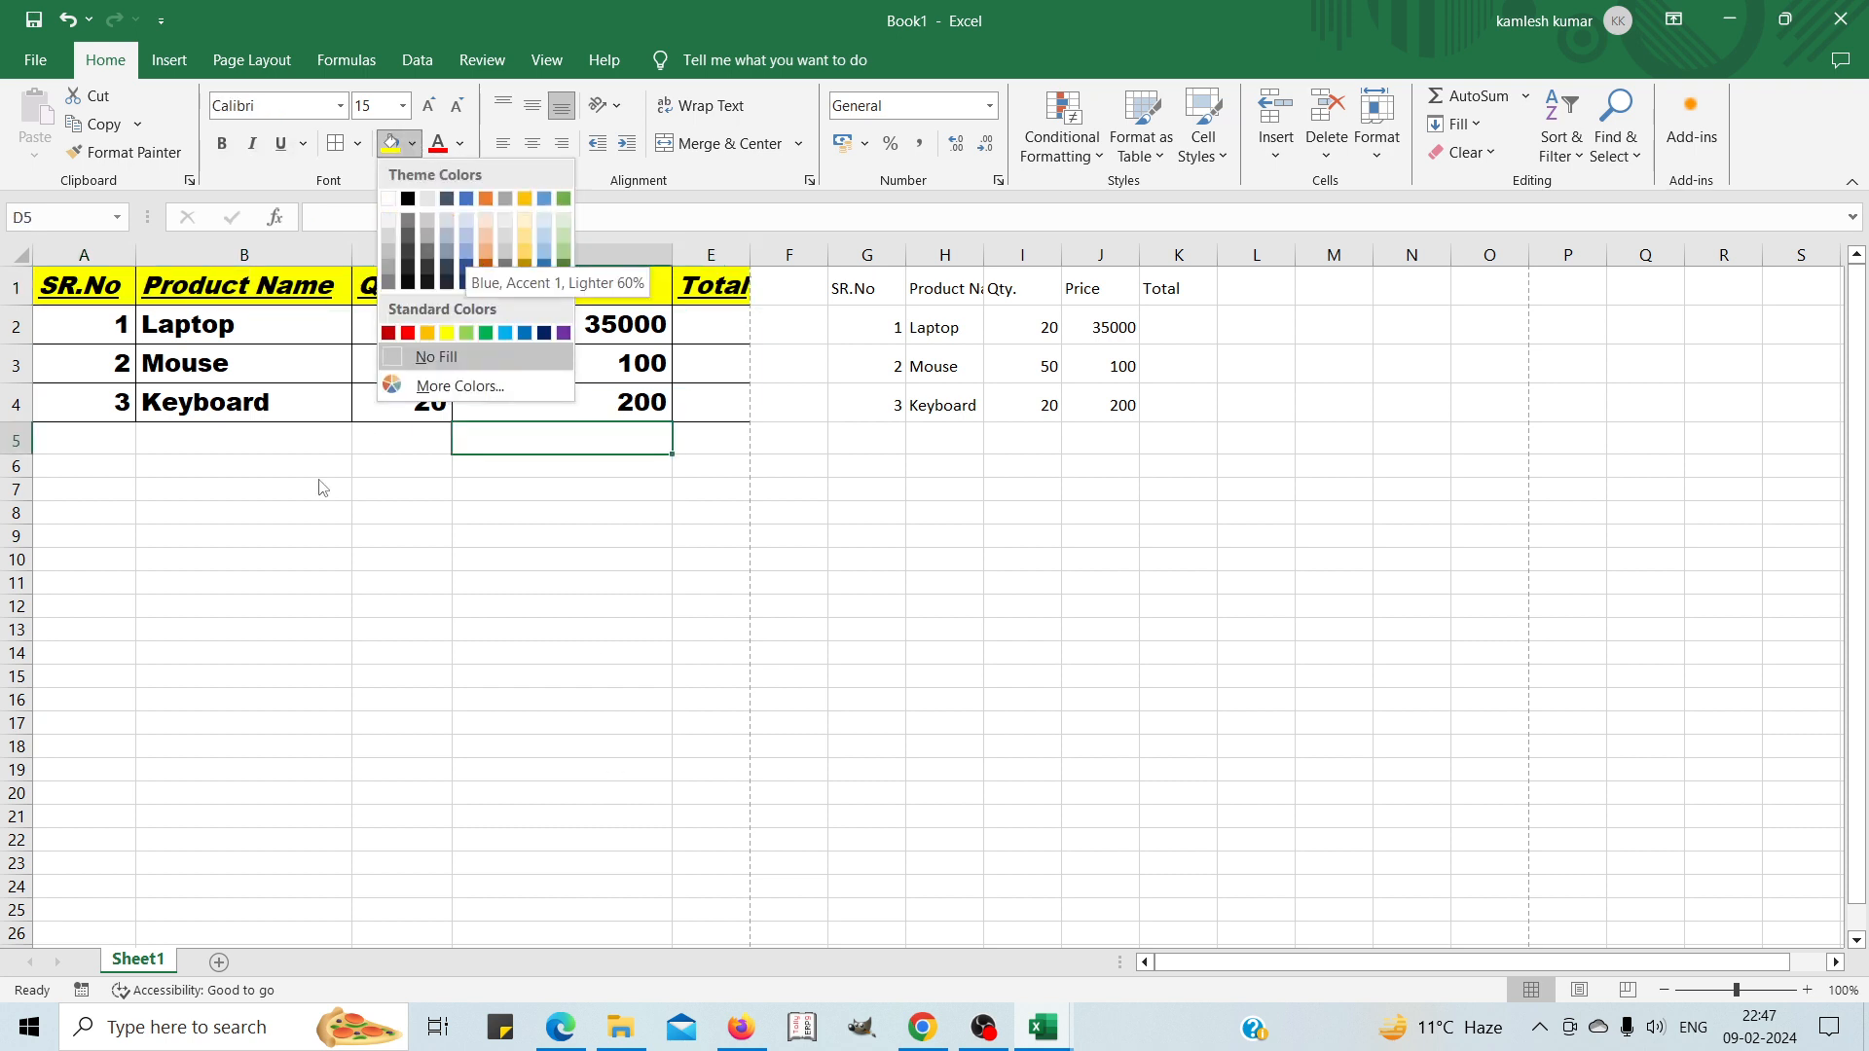
pyautogui.click(244, 678)
pyautogui.moveTo(52, 323); pyautogui.dragTo(725, 405)
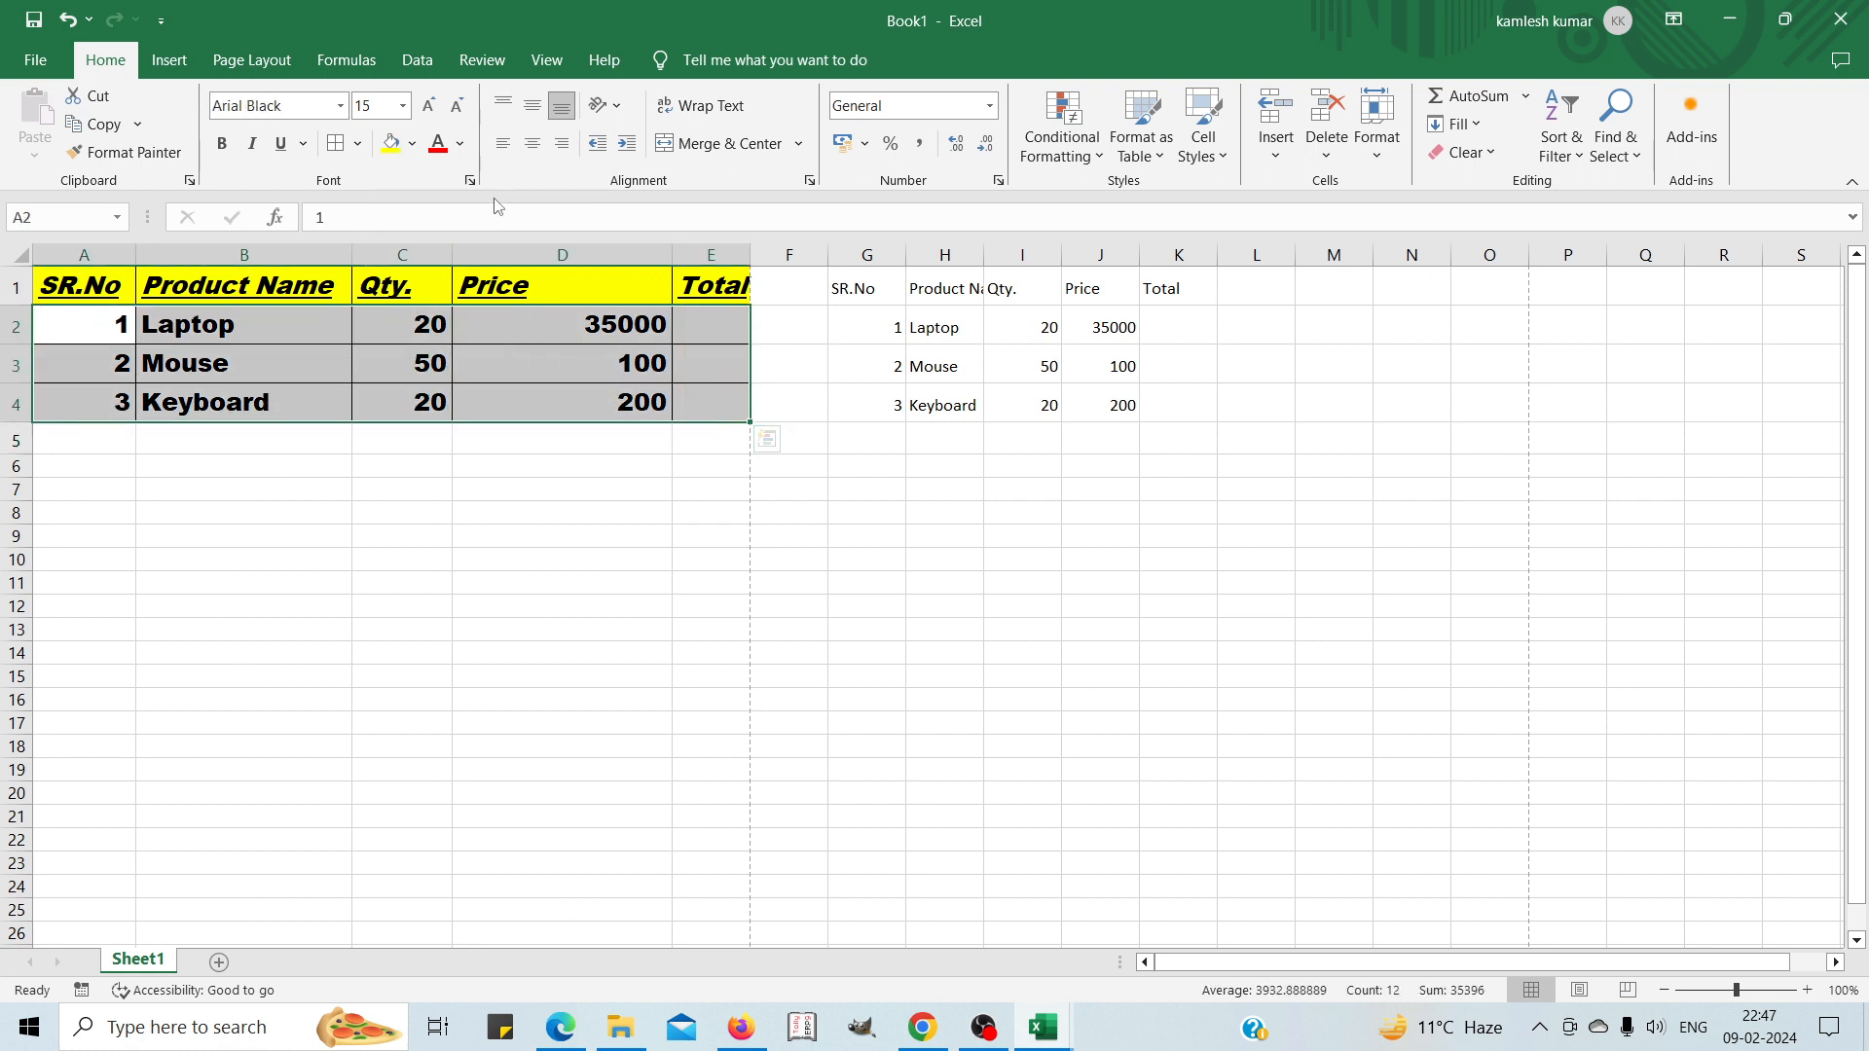
pyautogui.click(415, 146)
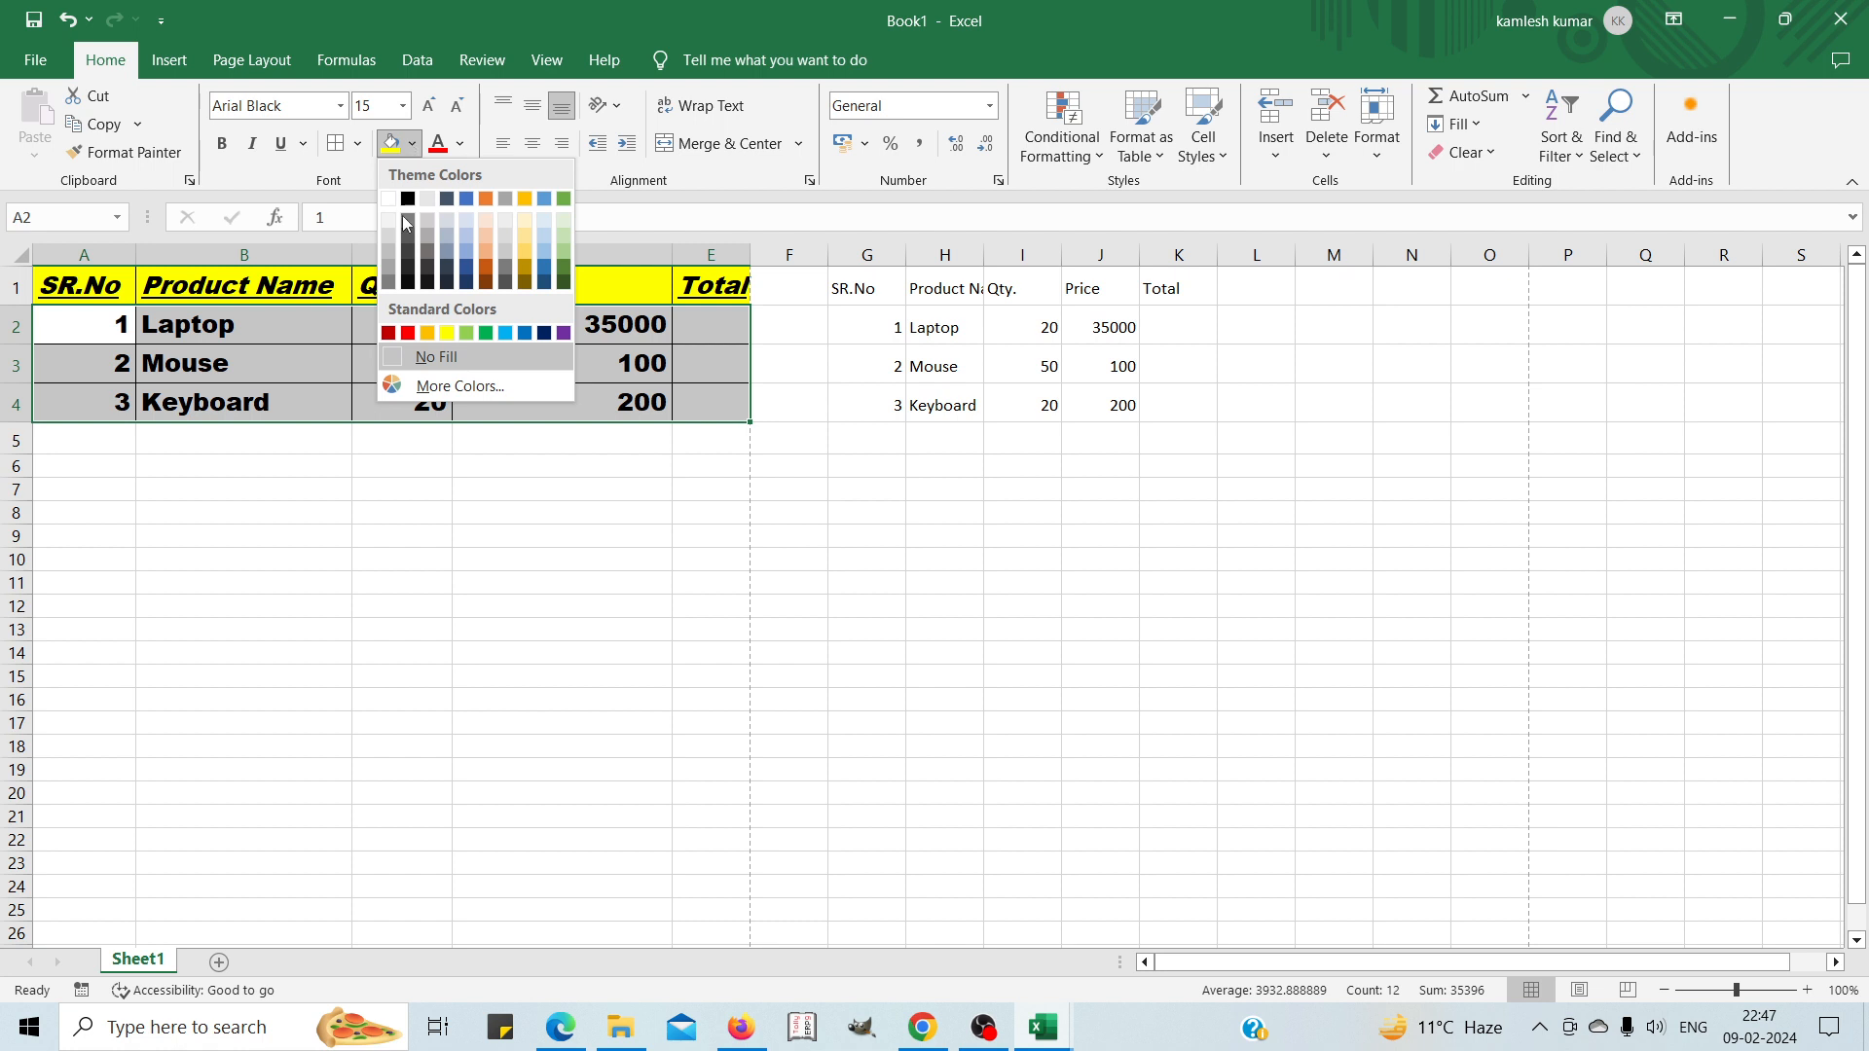
pyautogui.click(486, 332)
pyautogui.click(545, 508)
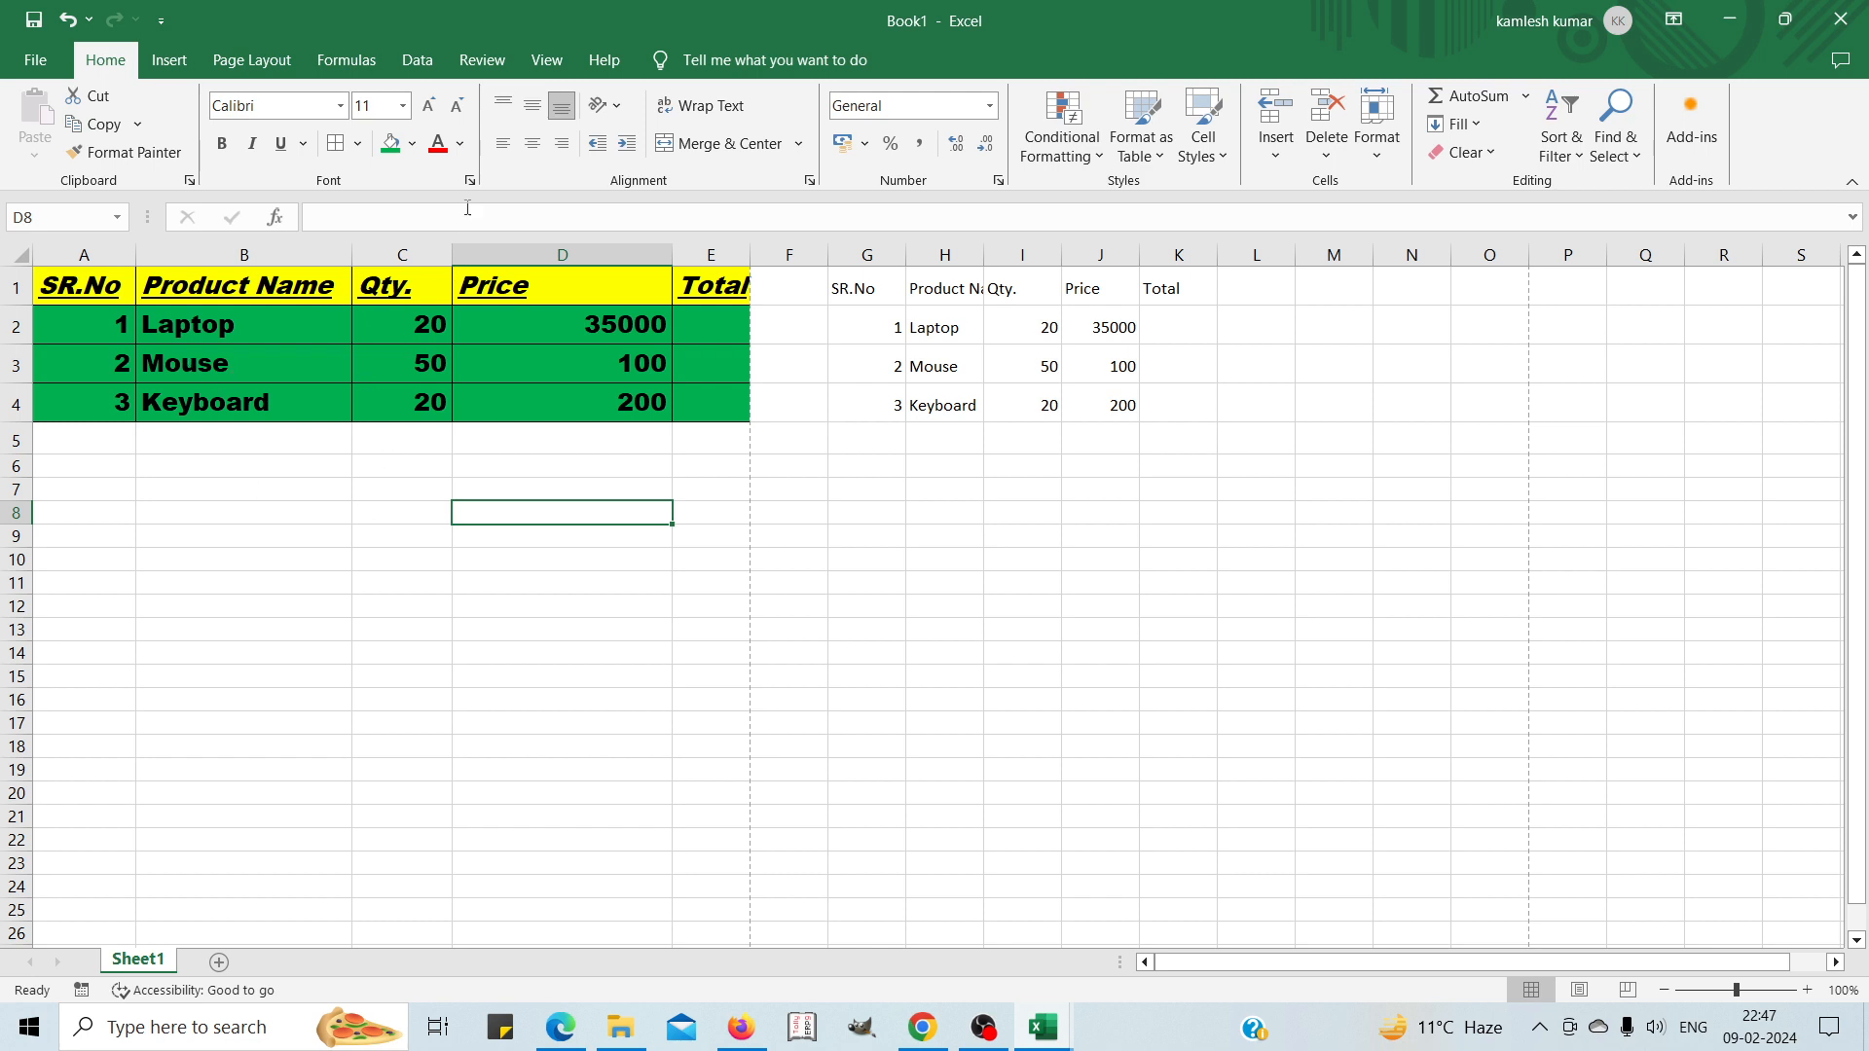
# Change the font color of the header cells A1:E1 to standard red.
pyautogui.click(459, 146)
pyautogui.click(255, 314)
pyautogui.moveTo(50, 292); pyautogui.dragTo(728, 284)
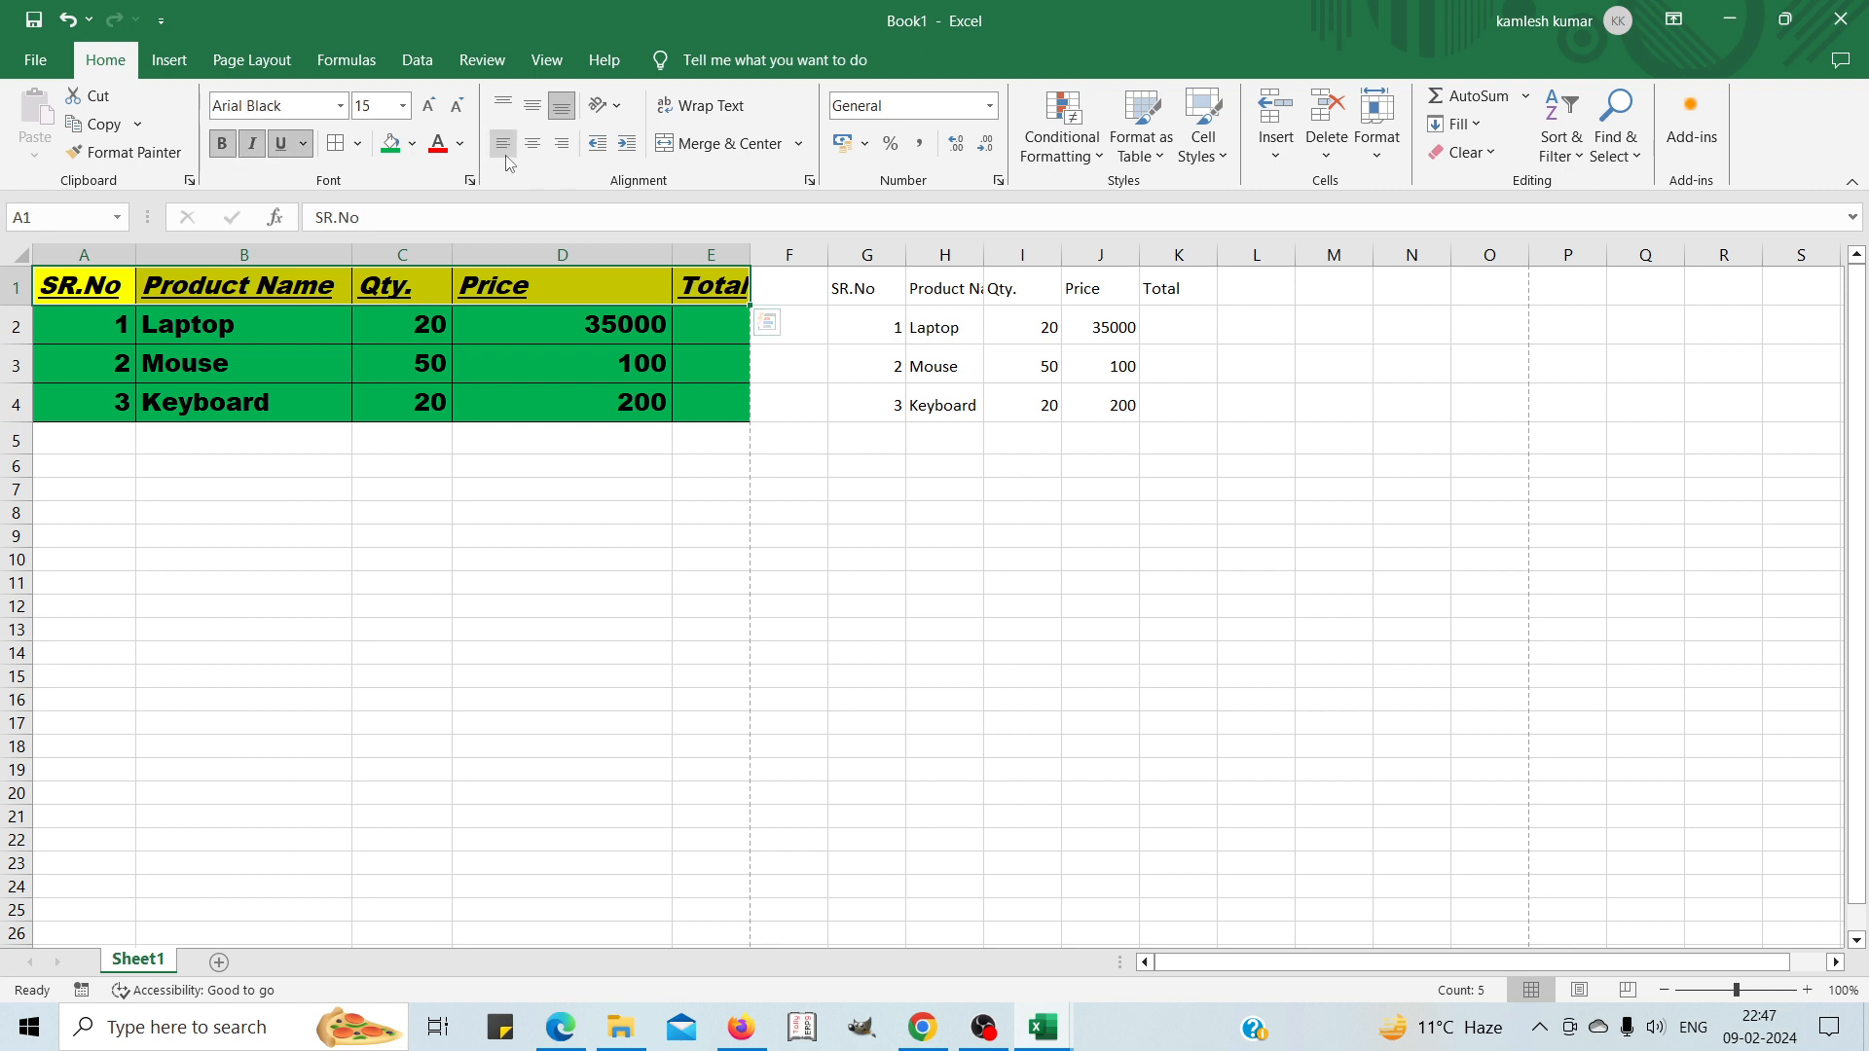
pyautogui.click(461, 148)
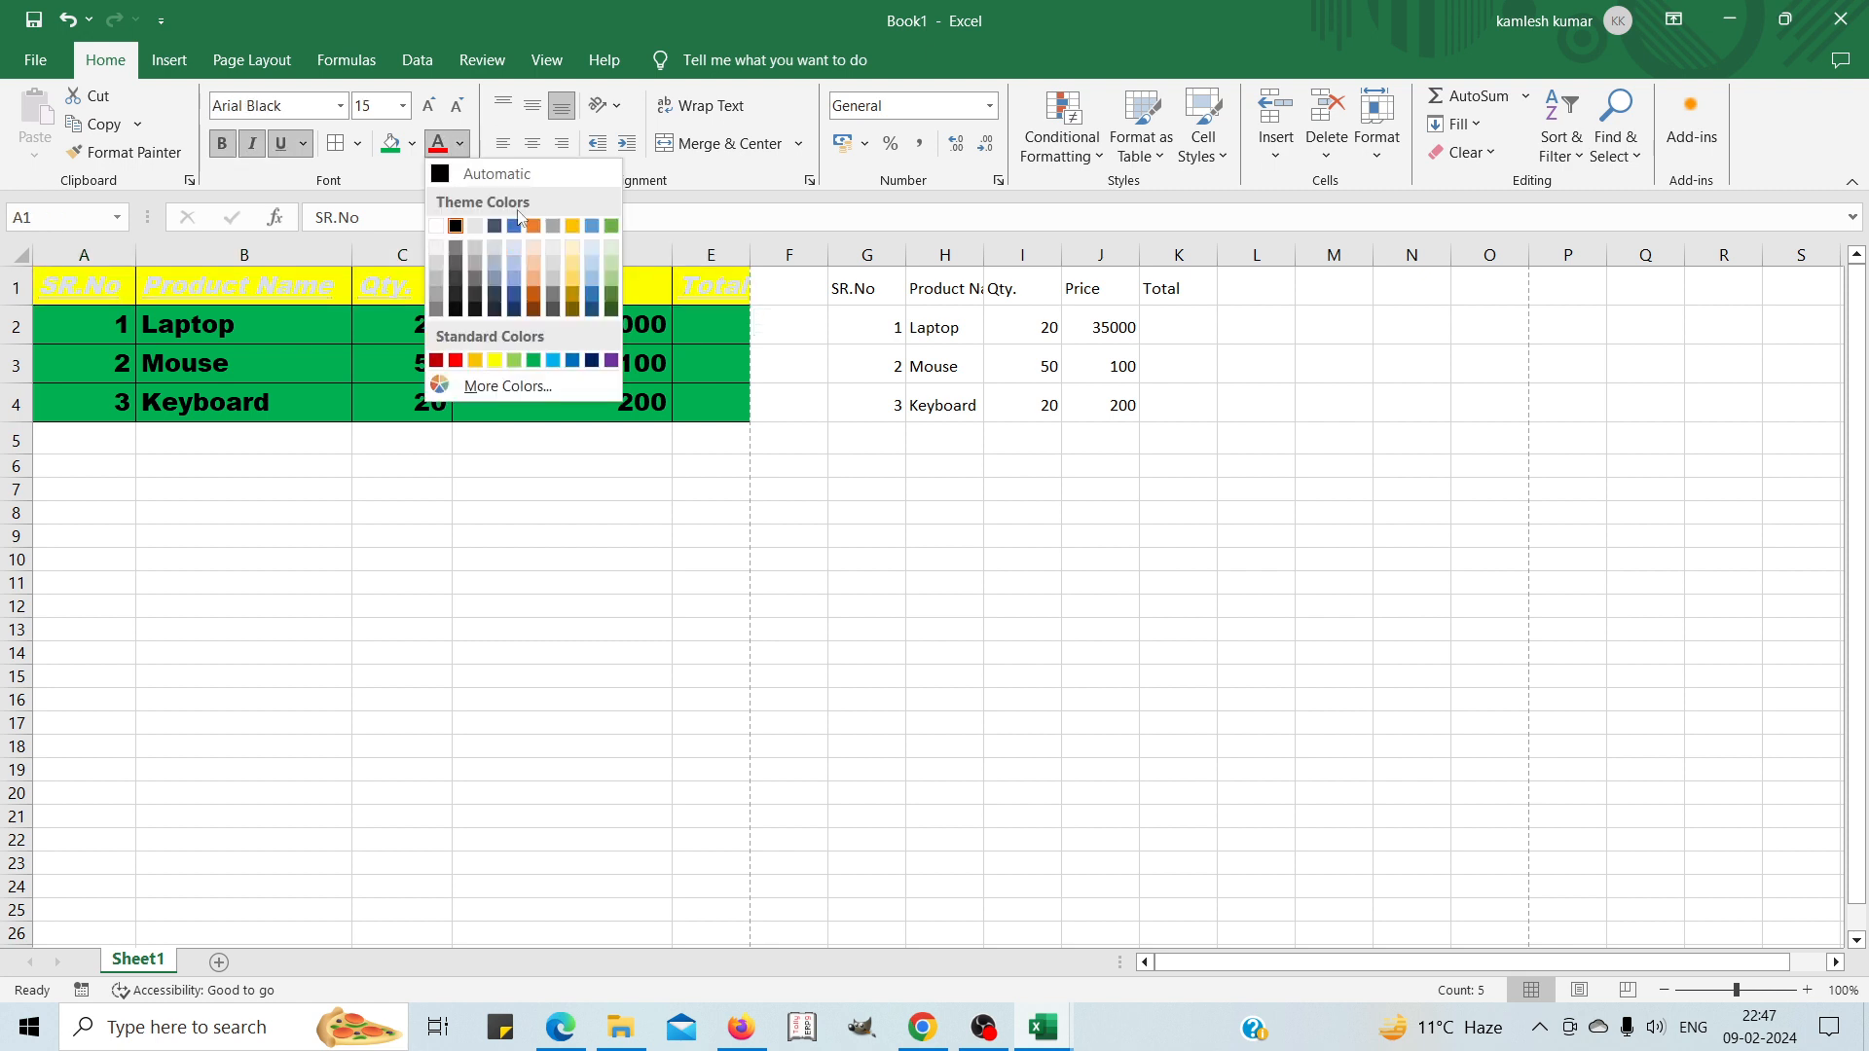
pyautogui.click(457, 362)
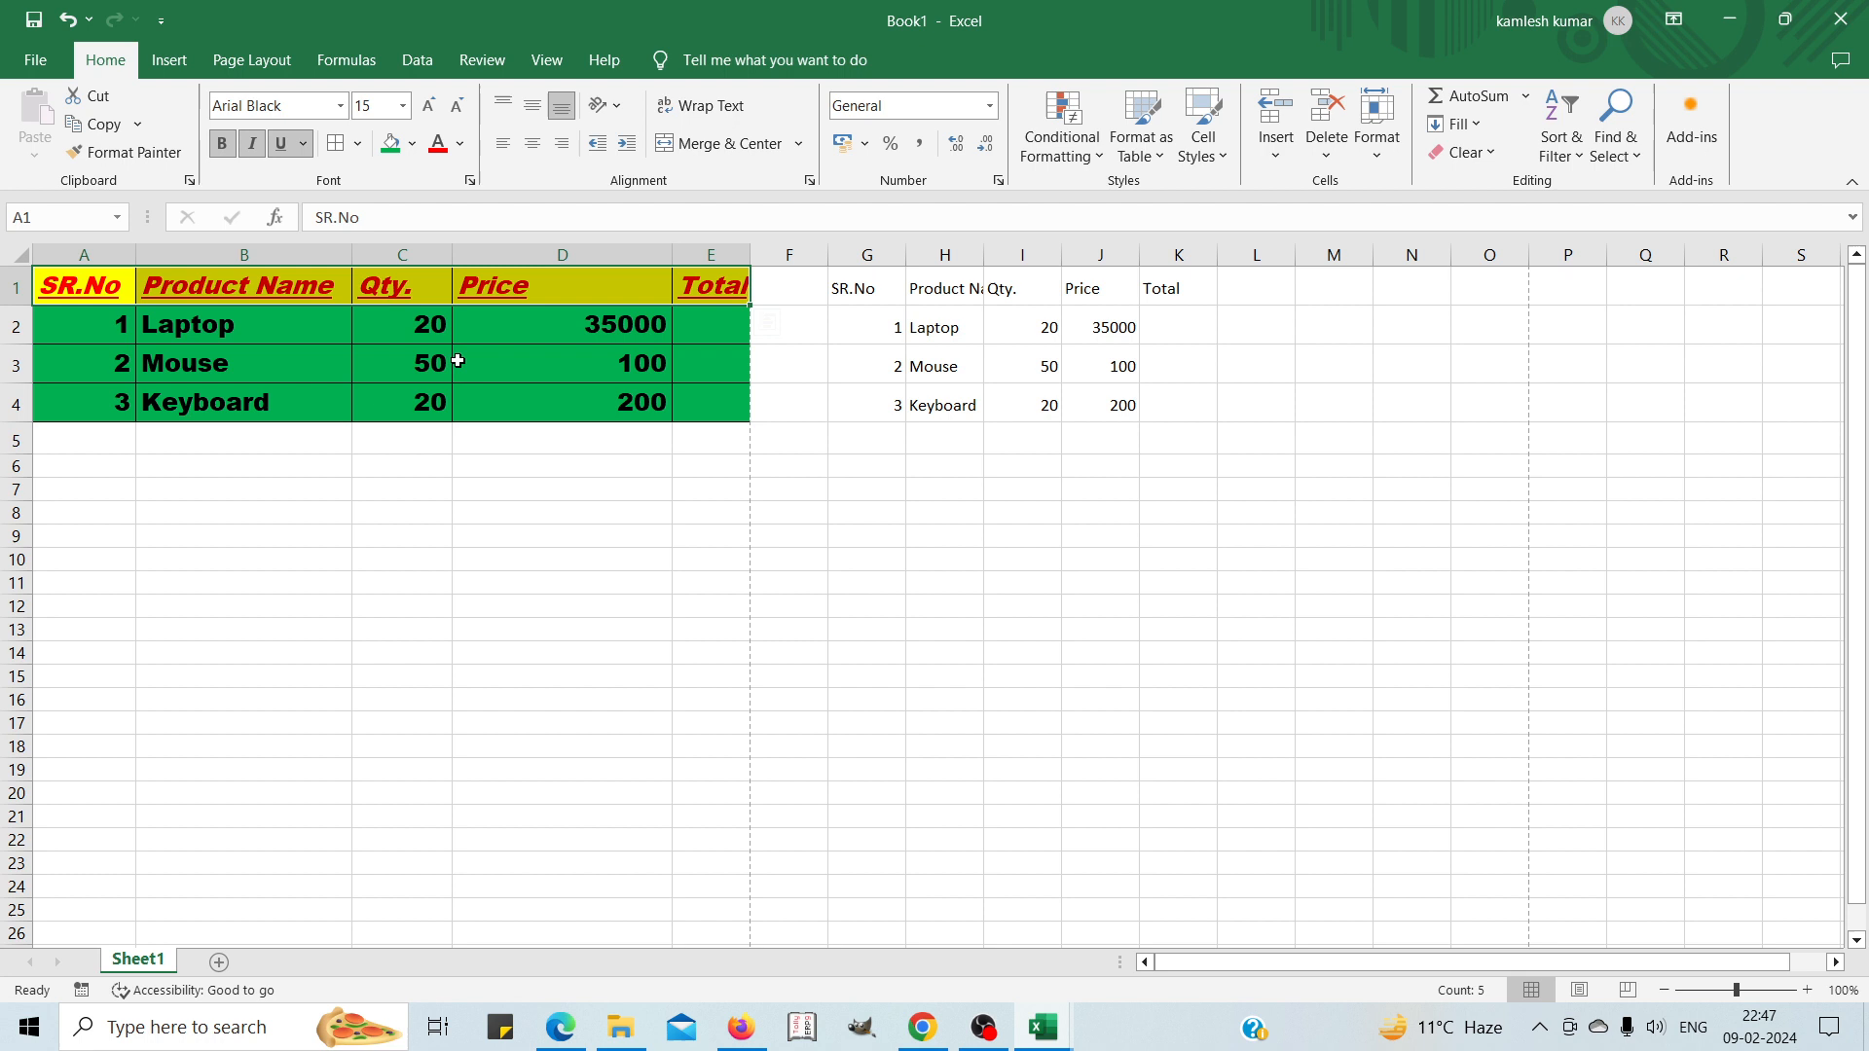
pyautogui.click(580, 584)
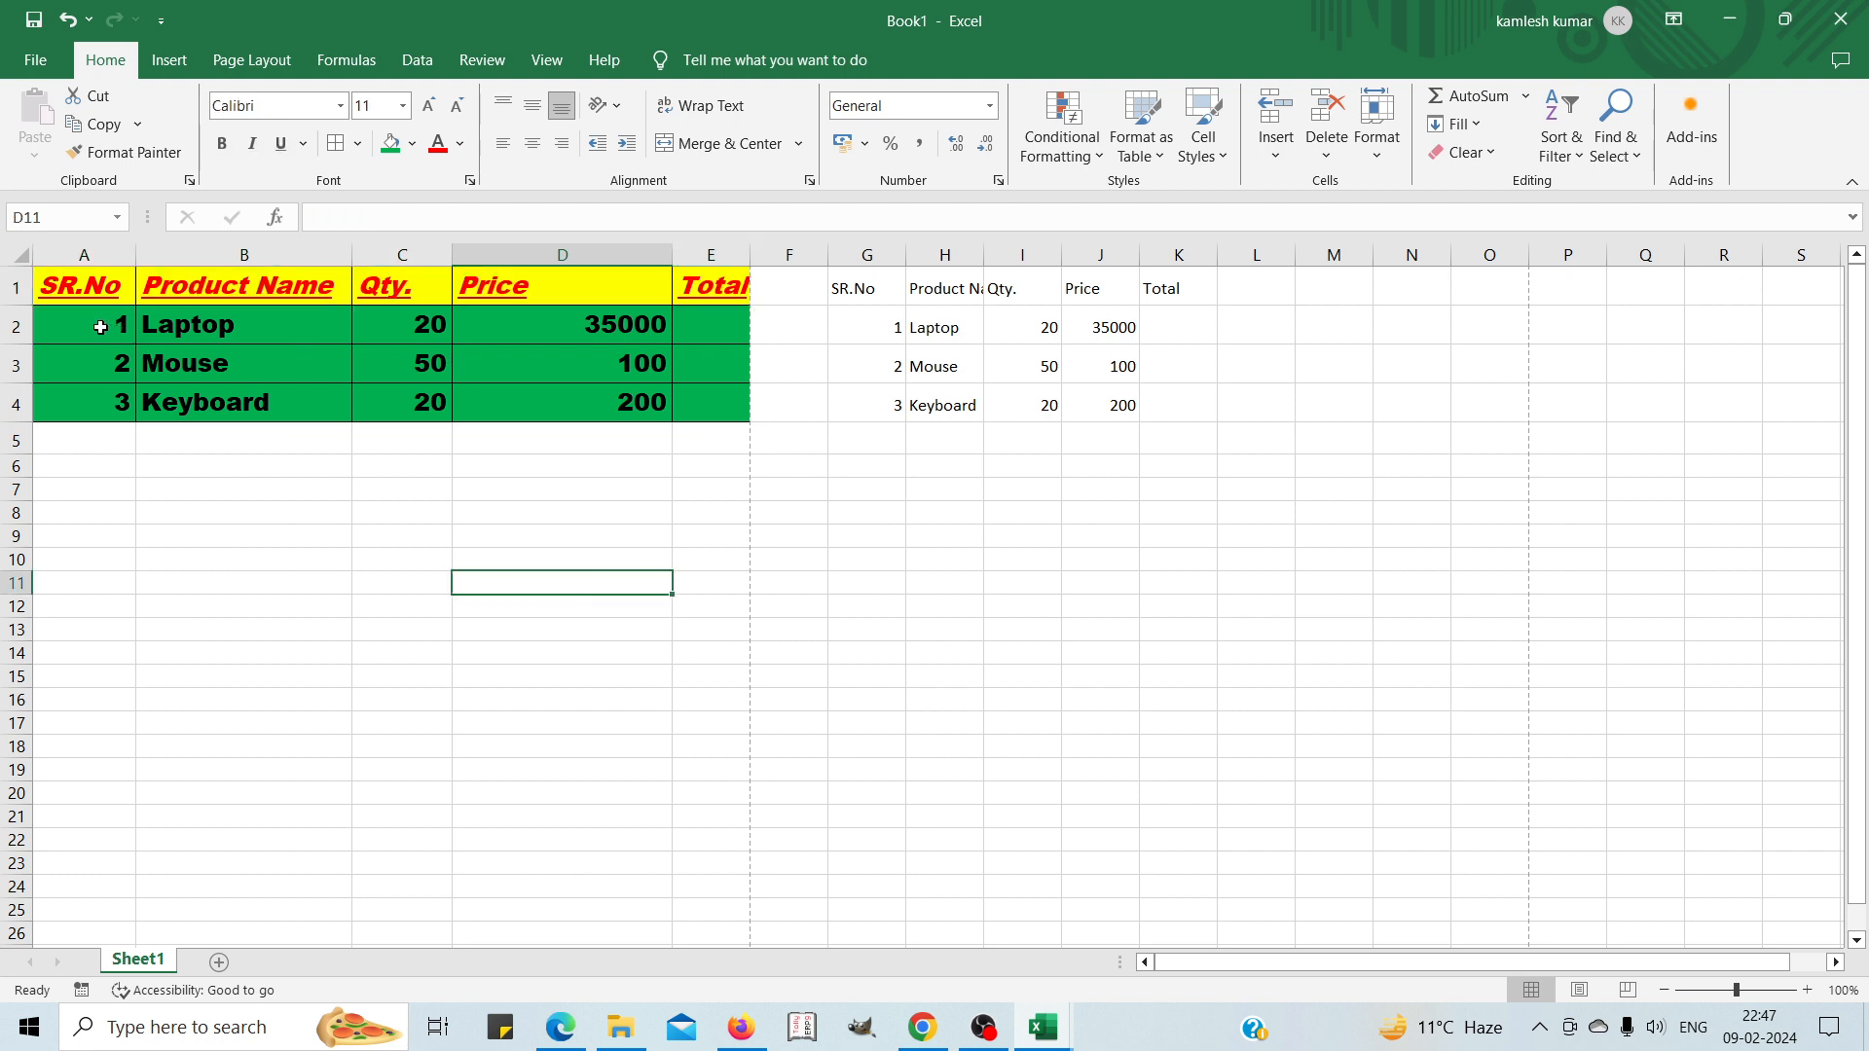
# Change the font color of the data cells A2:E4 to standard dark blue.
pyautogui.moveTo(102, 327); pyautogui.dragTo(738, 406)
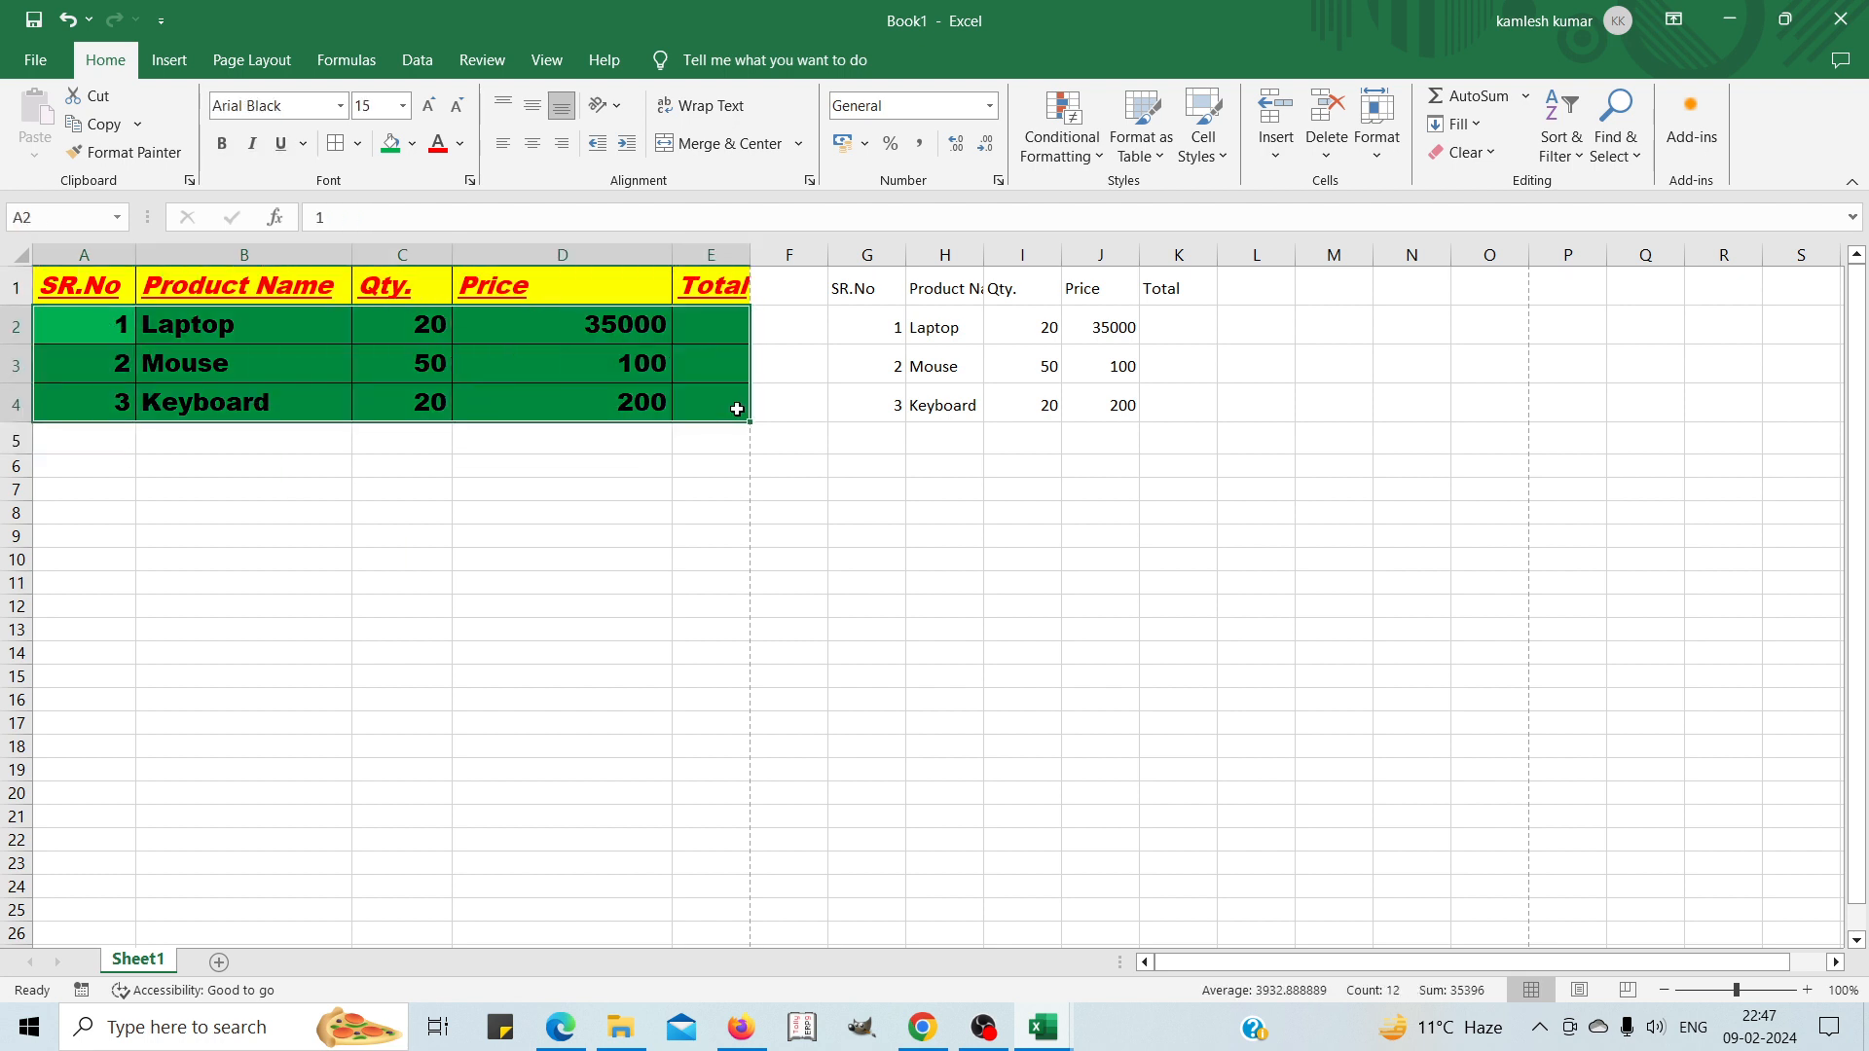
pyautogui.click(462, 146)
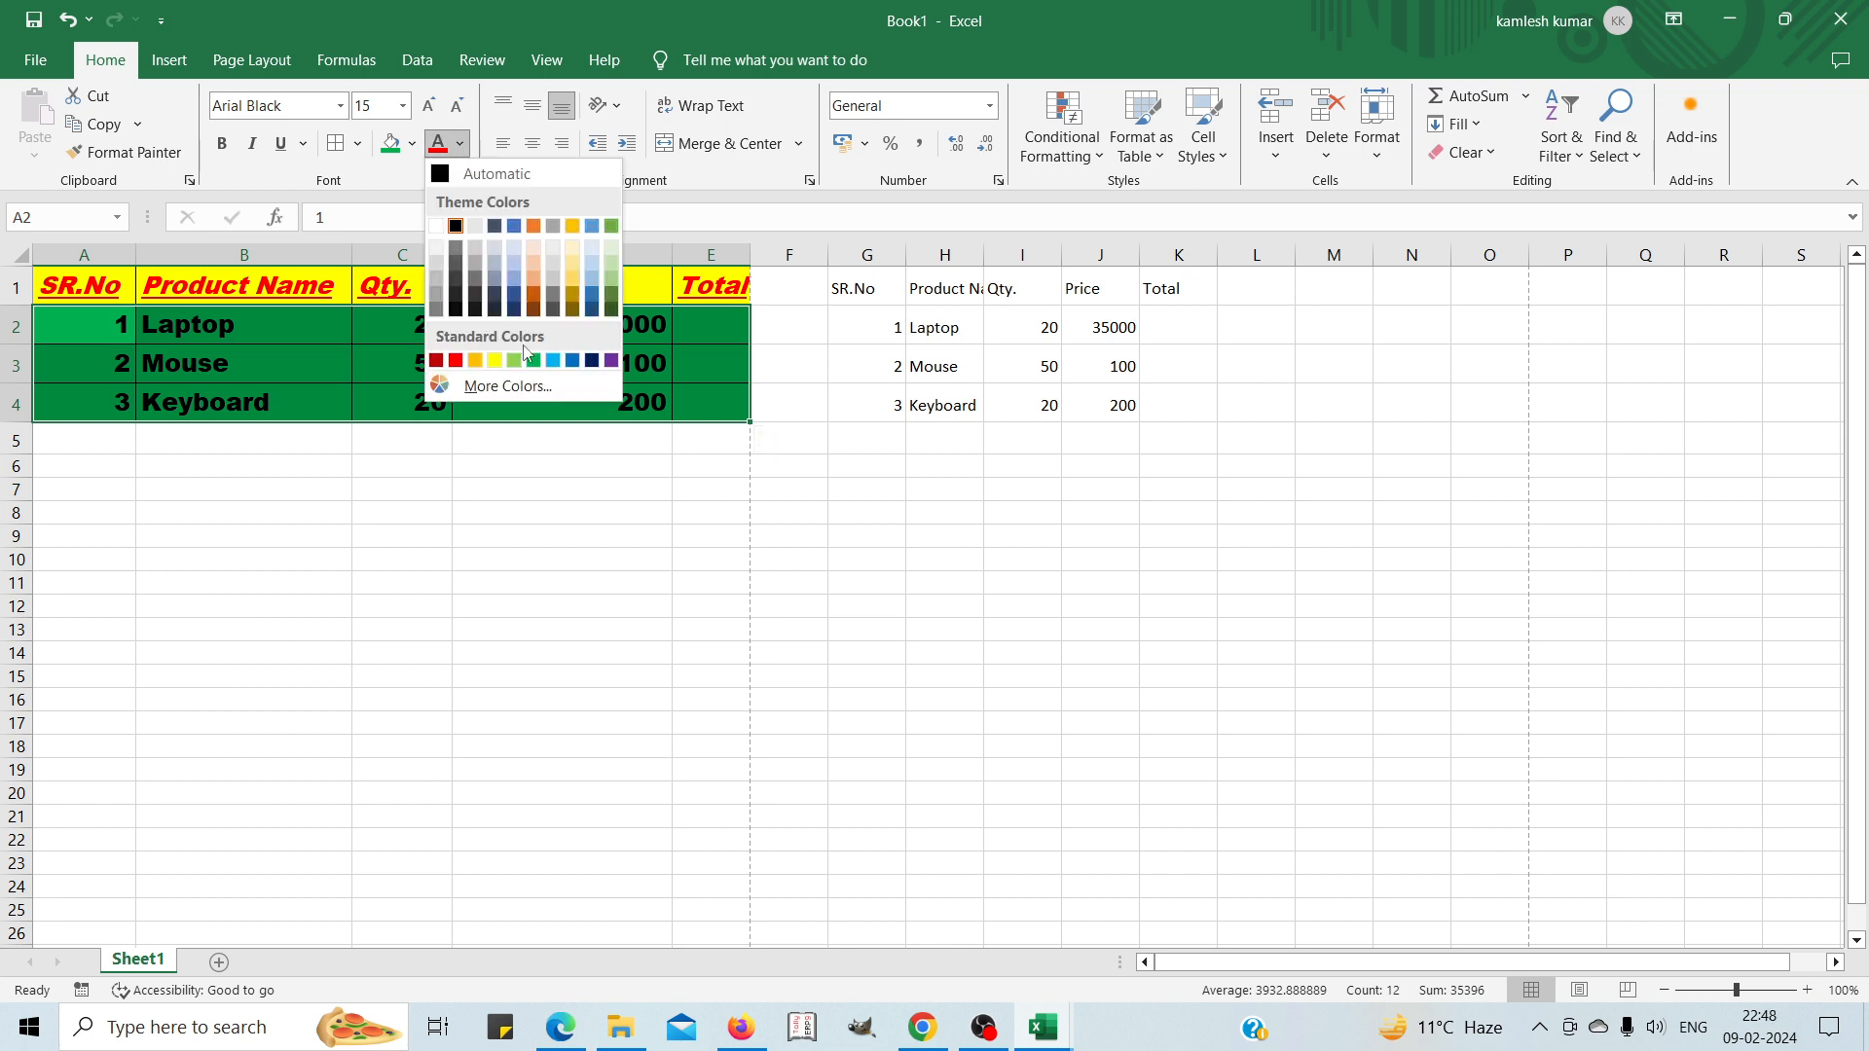
pyautogui.click(592, 361)
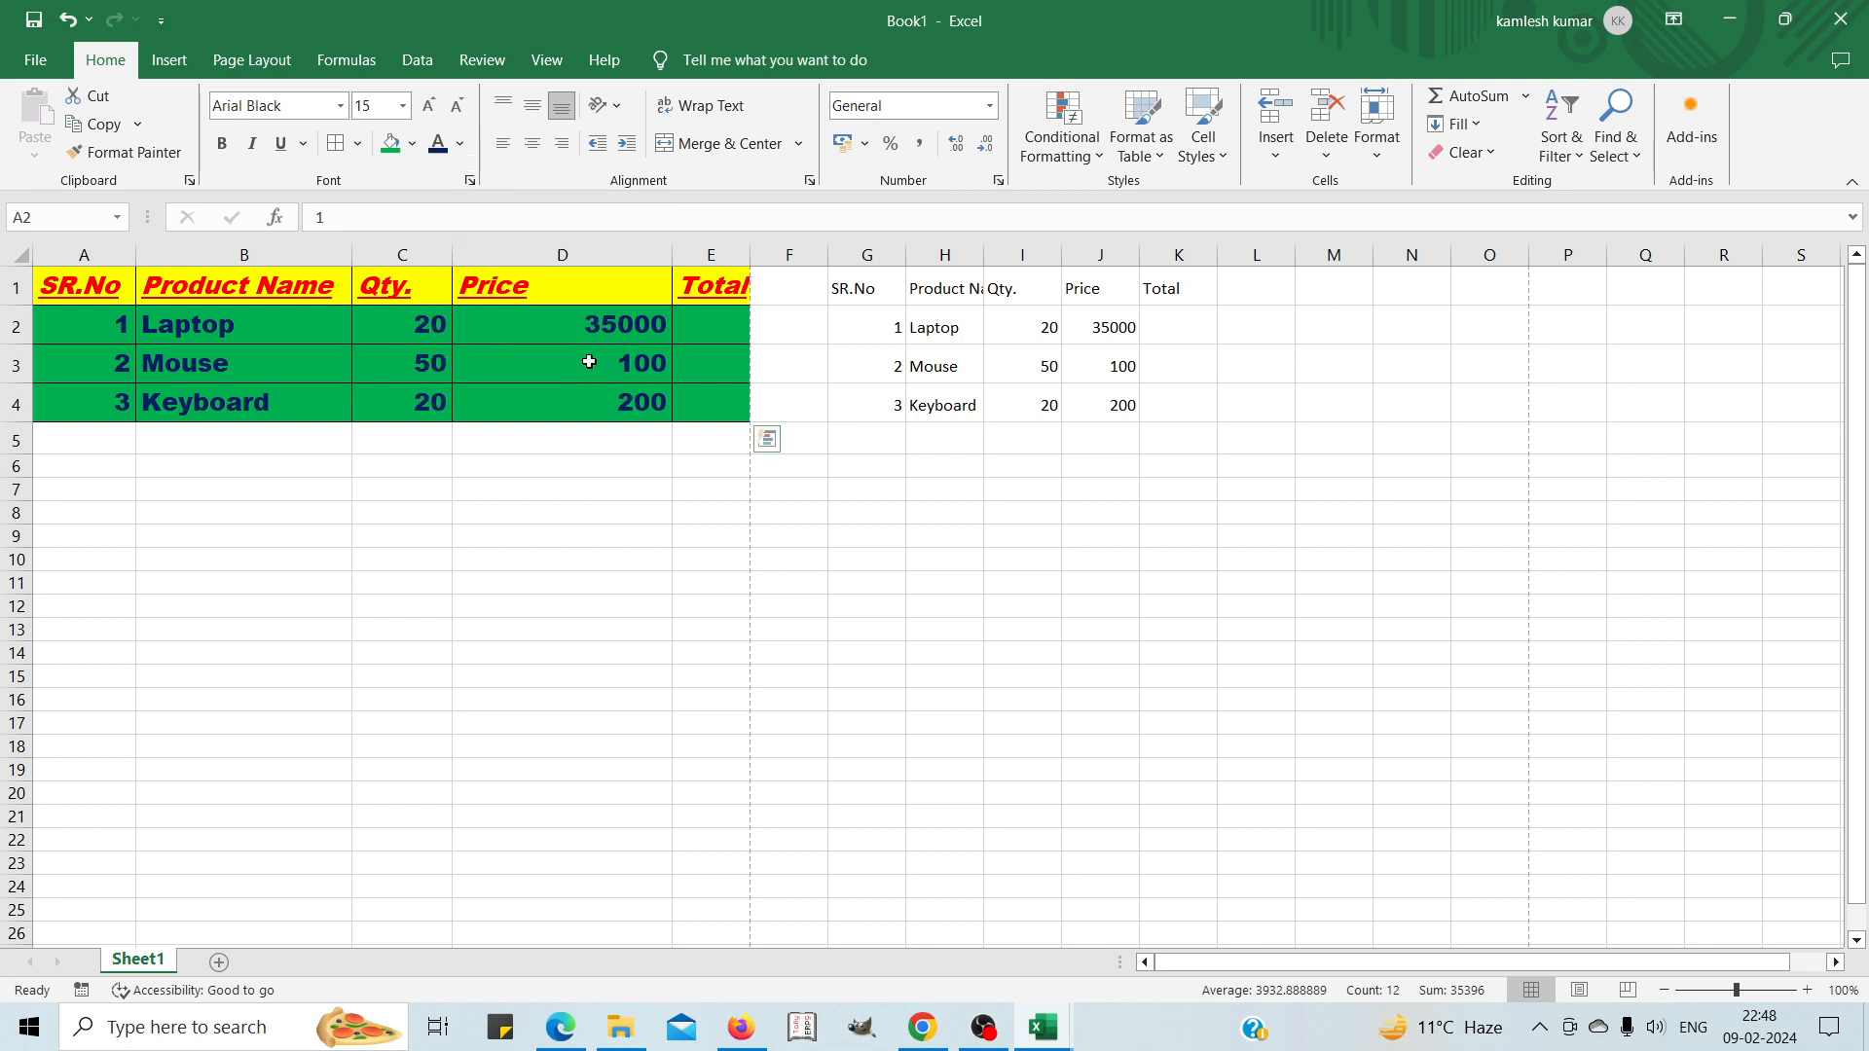
pyautogui.click(519, 555)
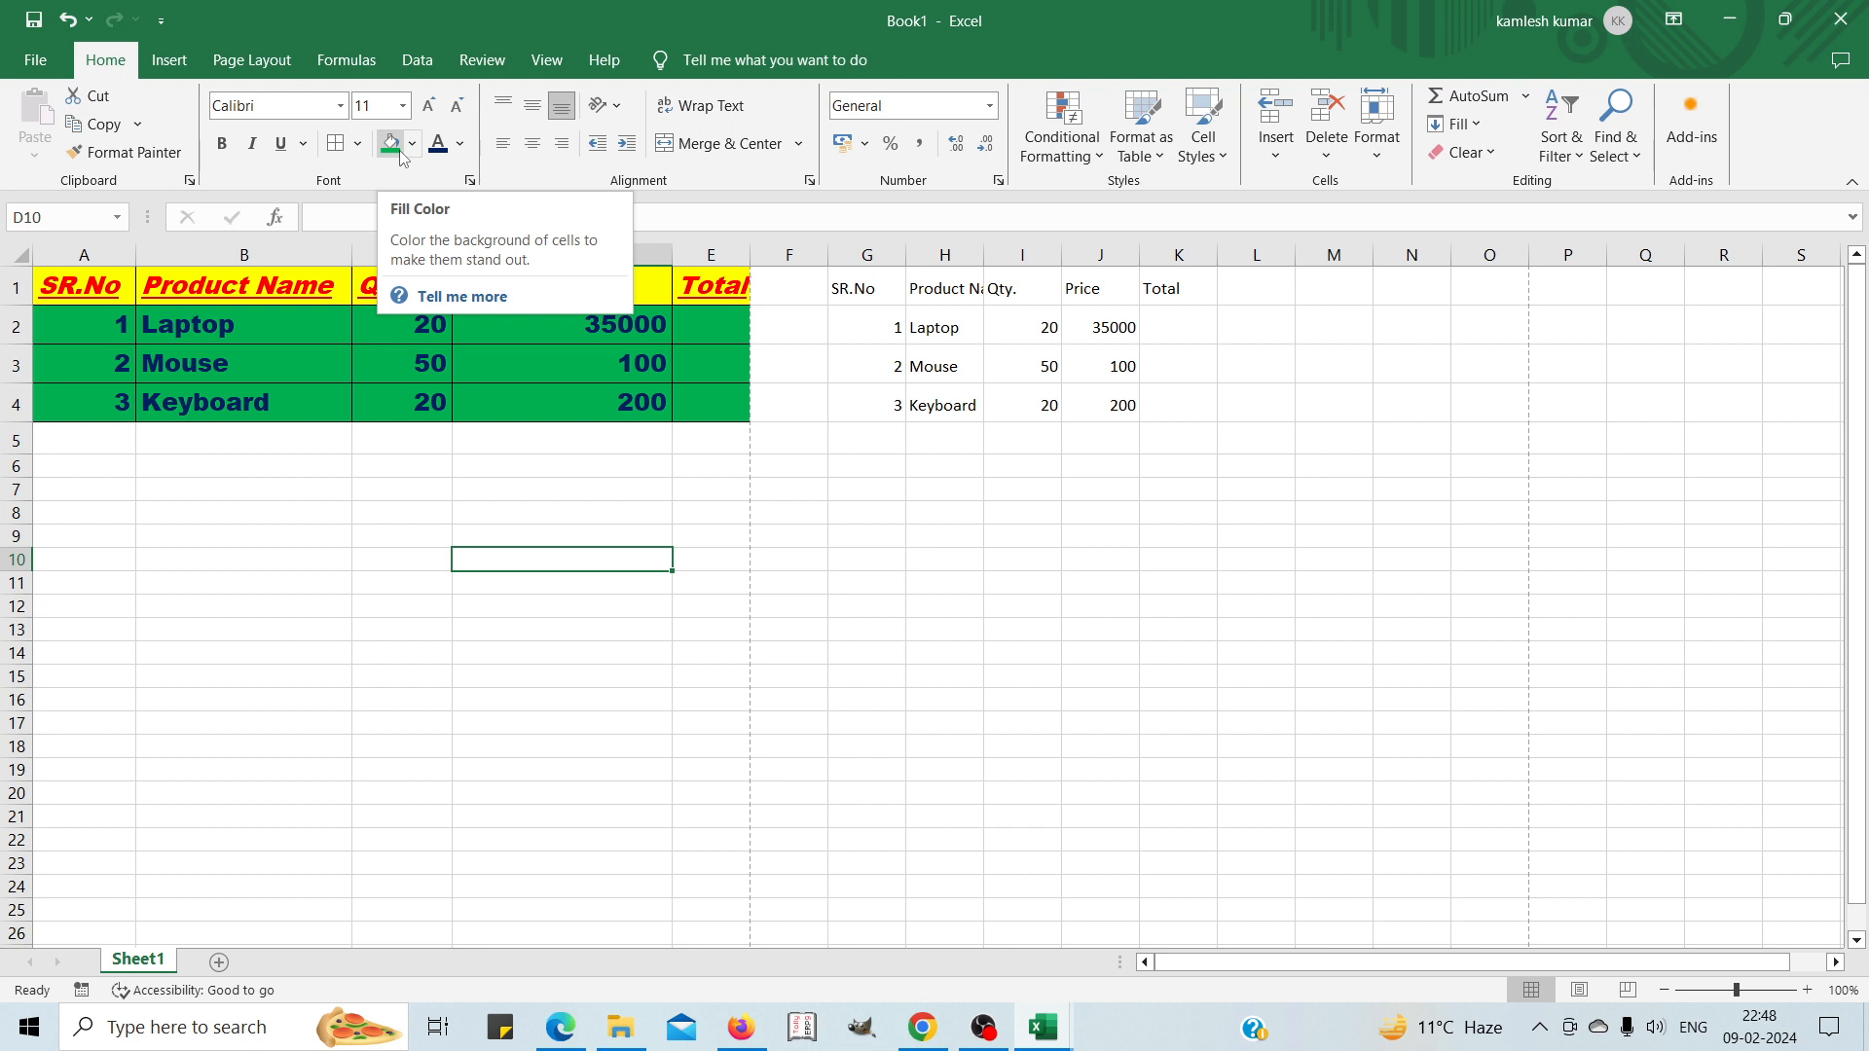
pyautogui.click(610, 377)
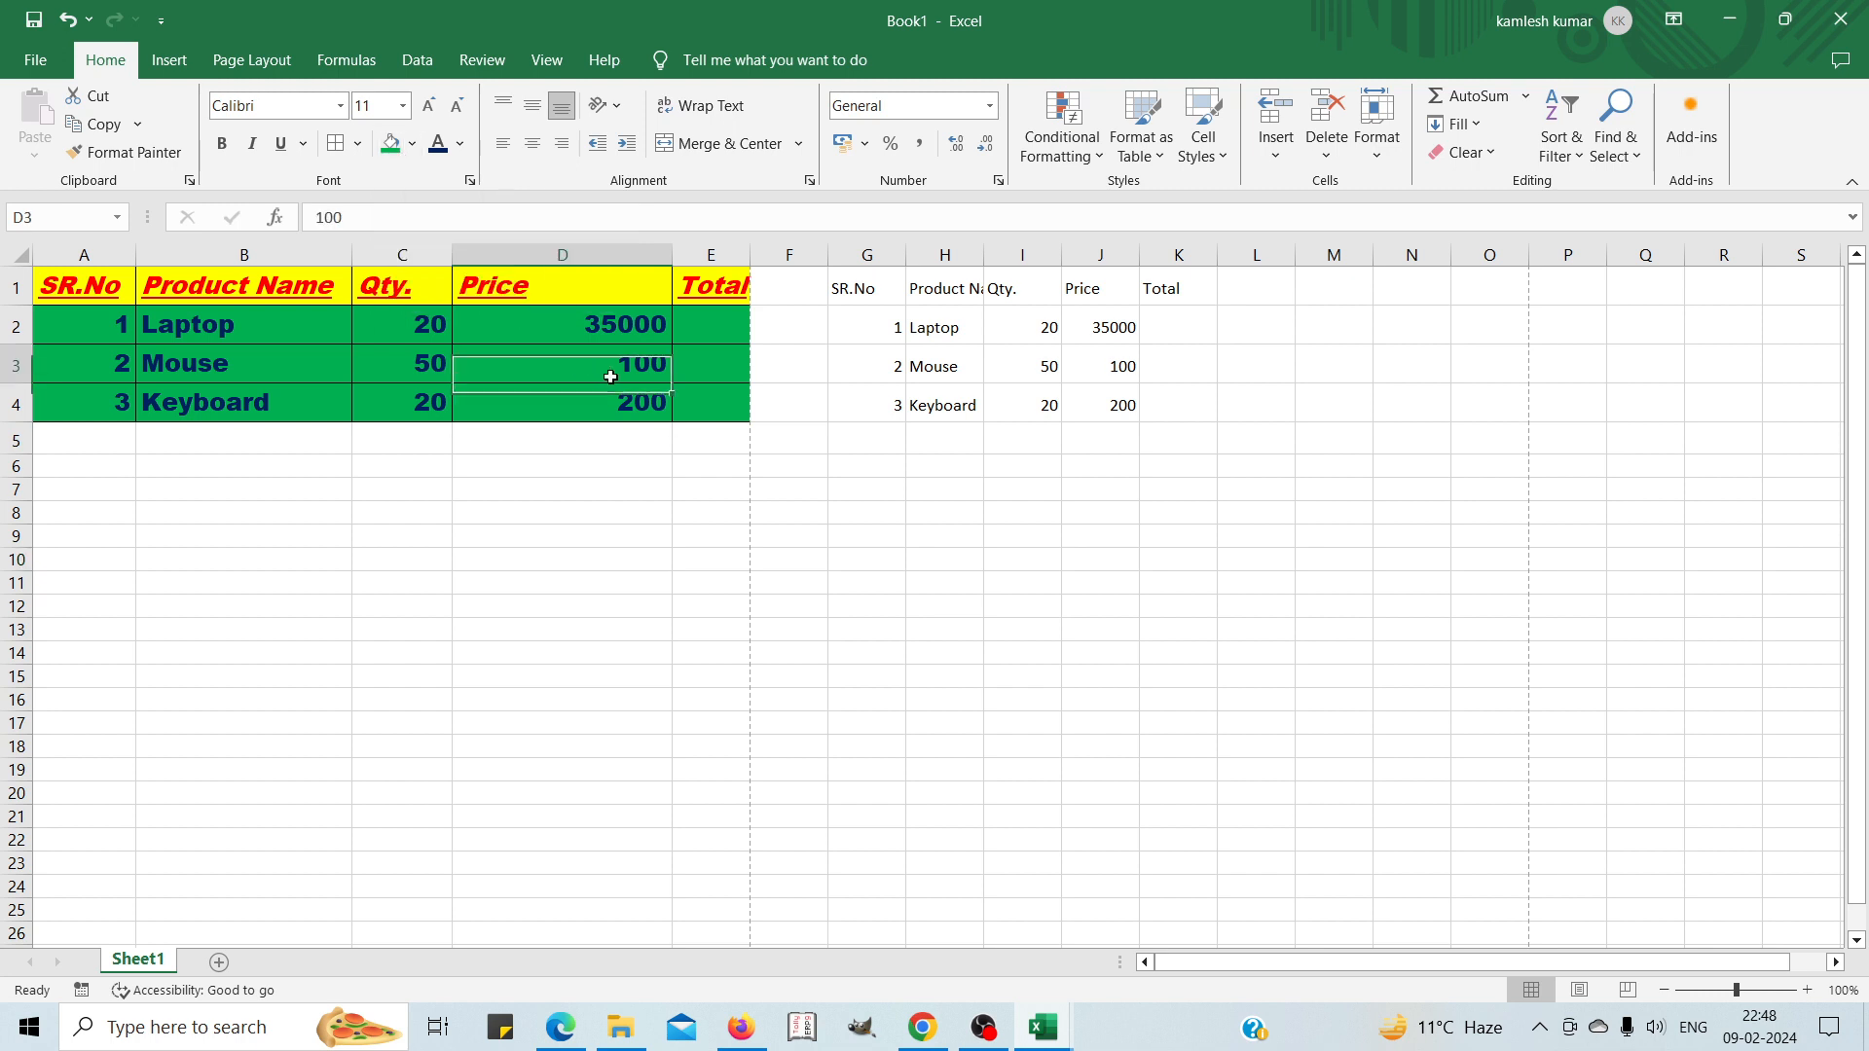
pyautogui.click(345, 331)
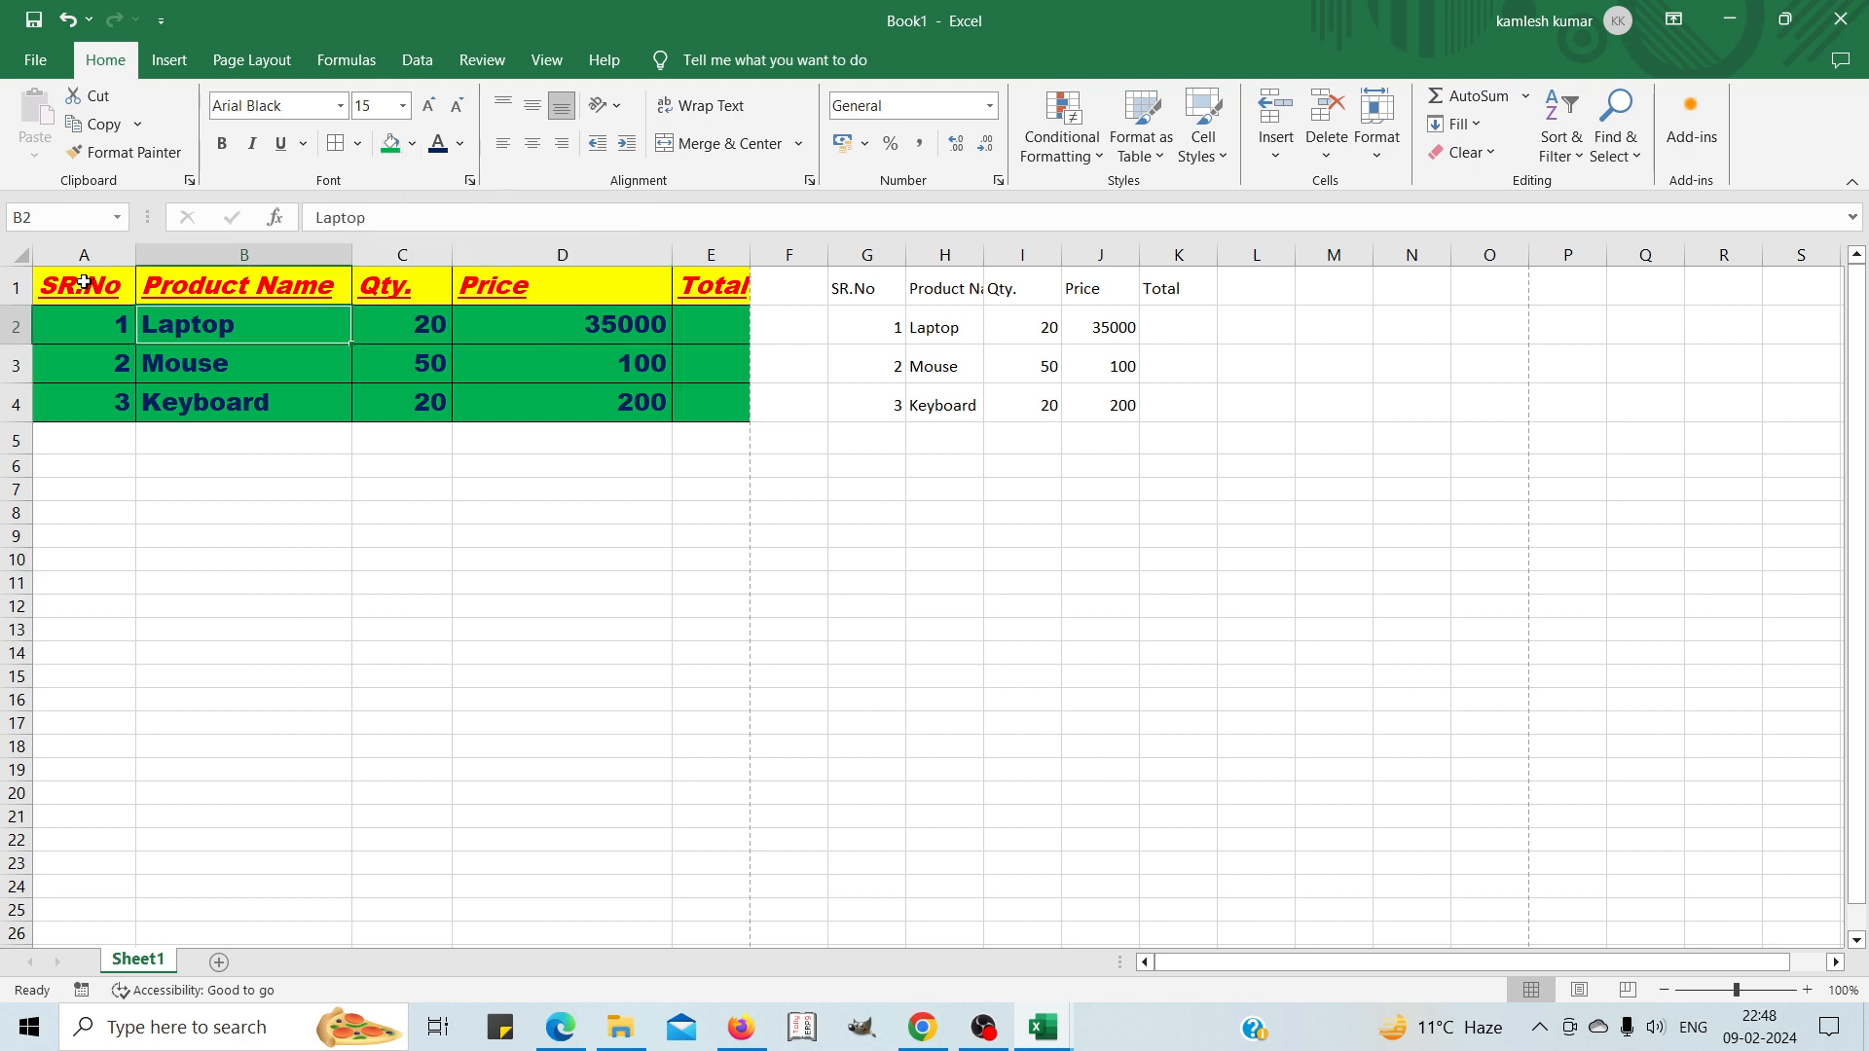
pyautogui.moveTo(84, 283); pyautogui.dragTo(743, 409)
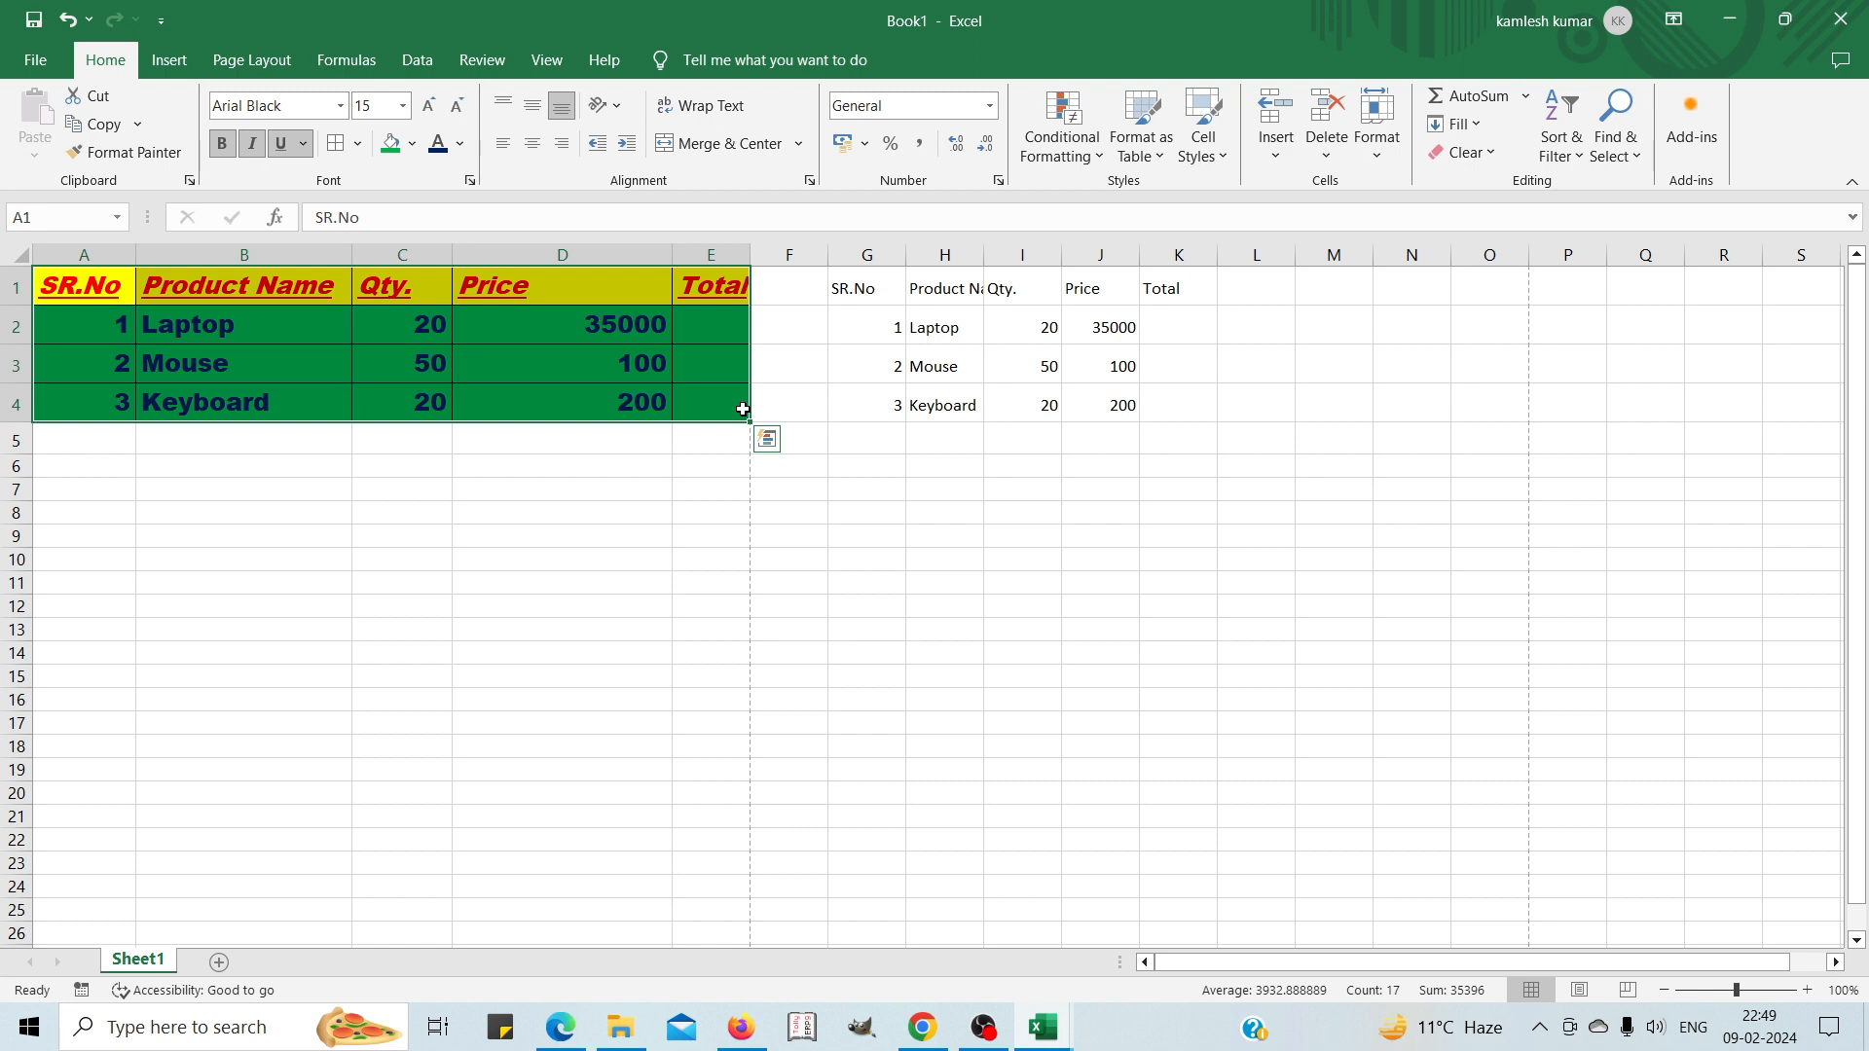
pyautogui.click(467, 514)
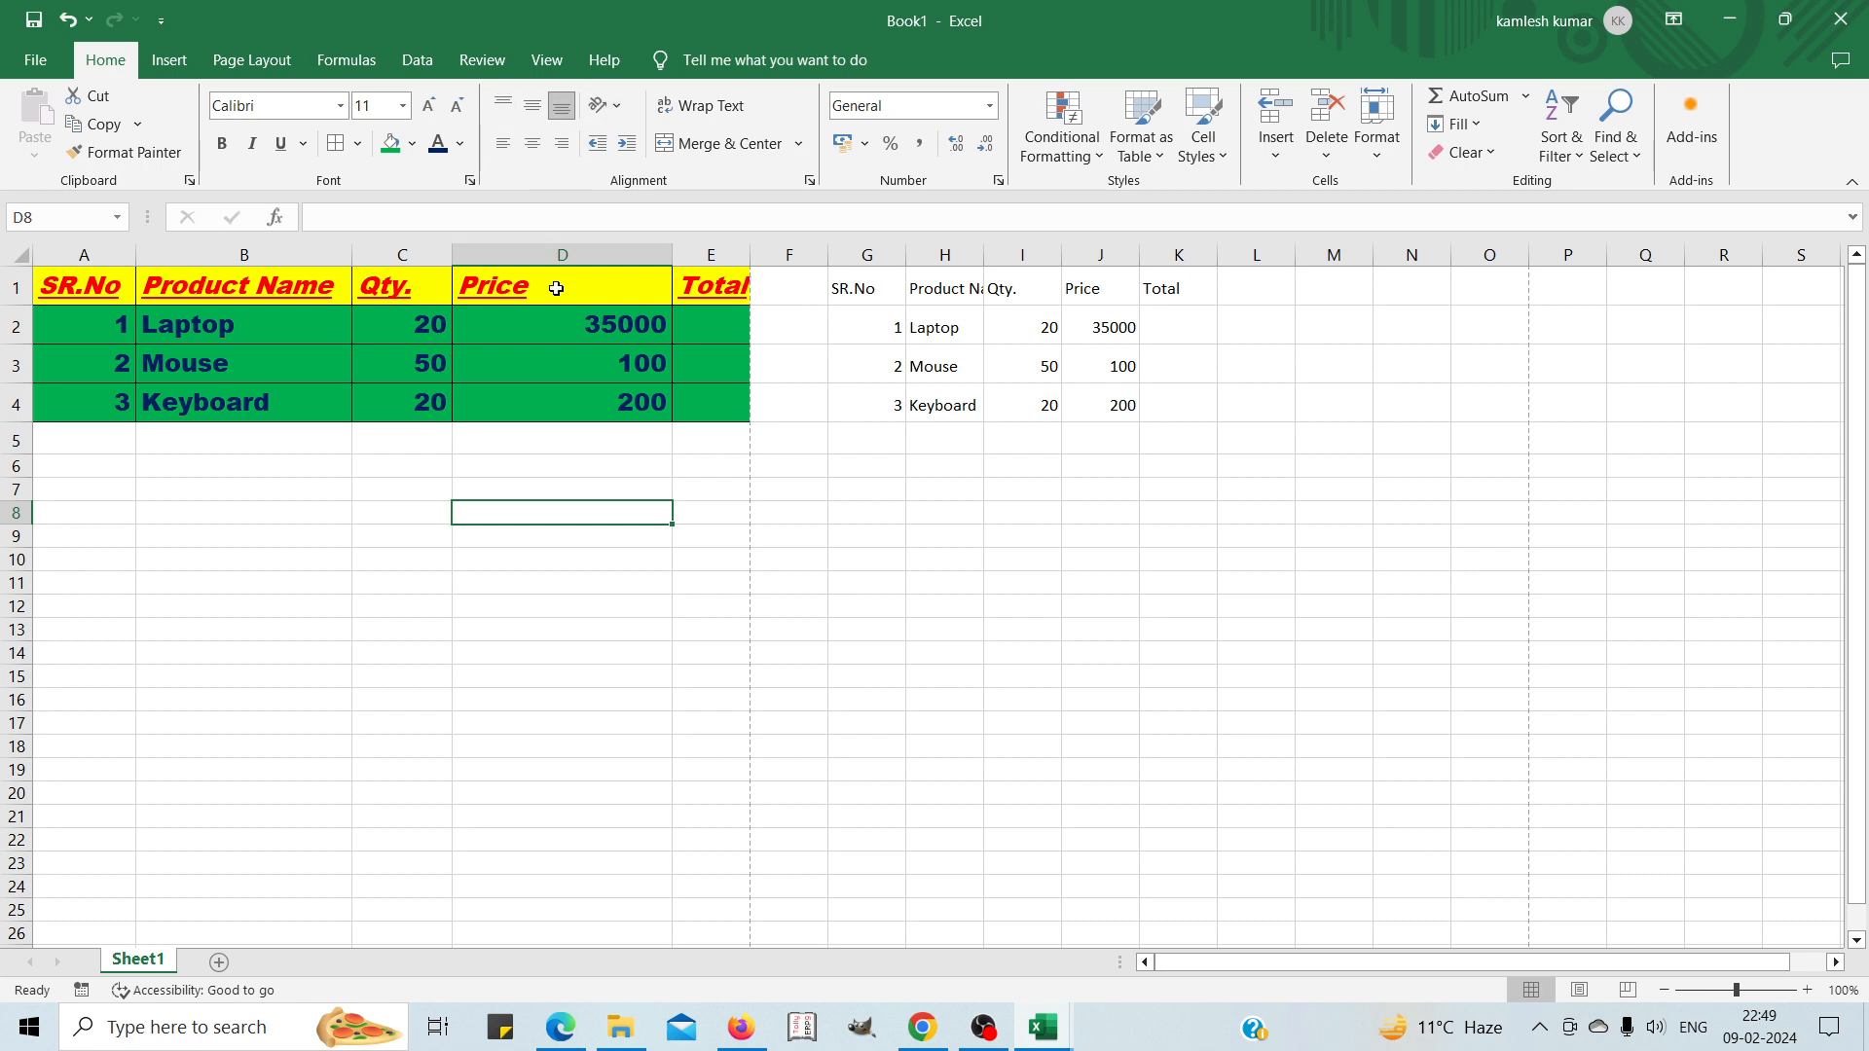
pyautogui.click(410, 554)
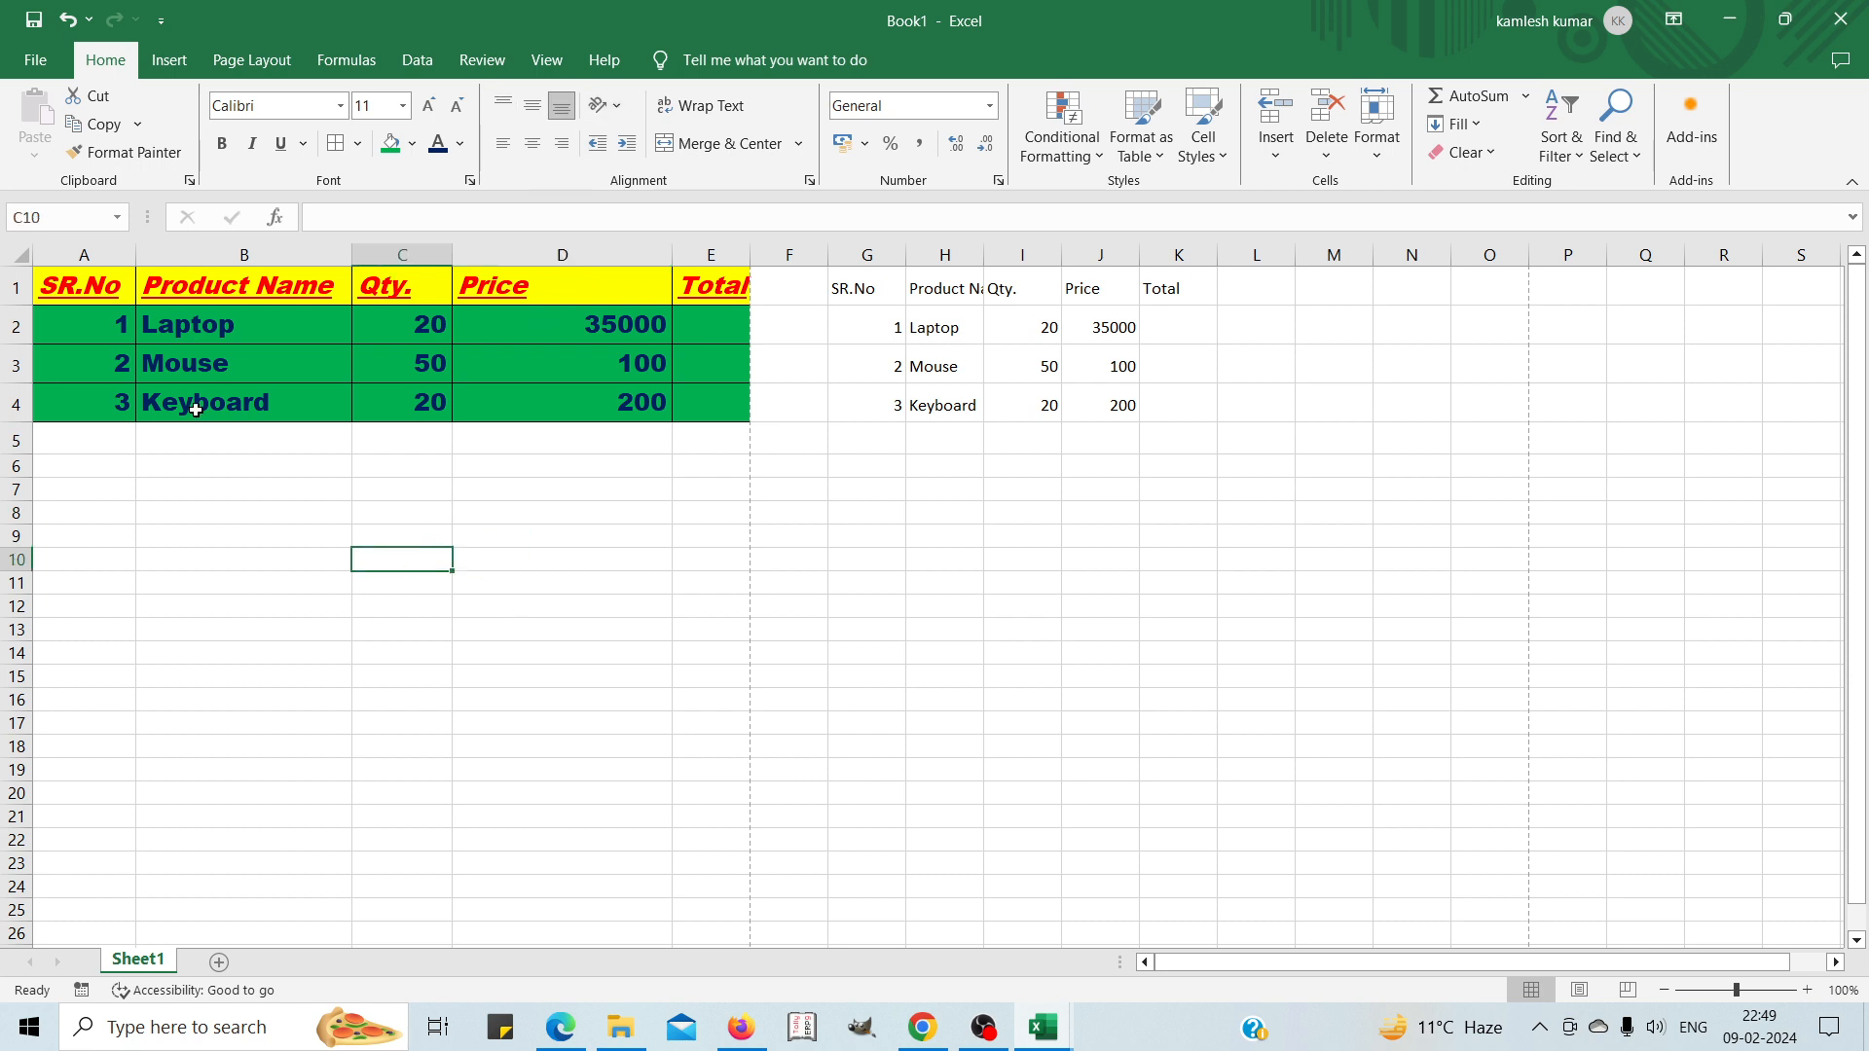
pyautogui.click(60, 289)
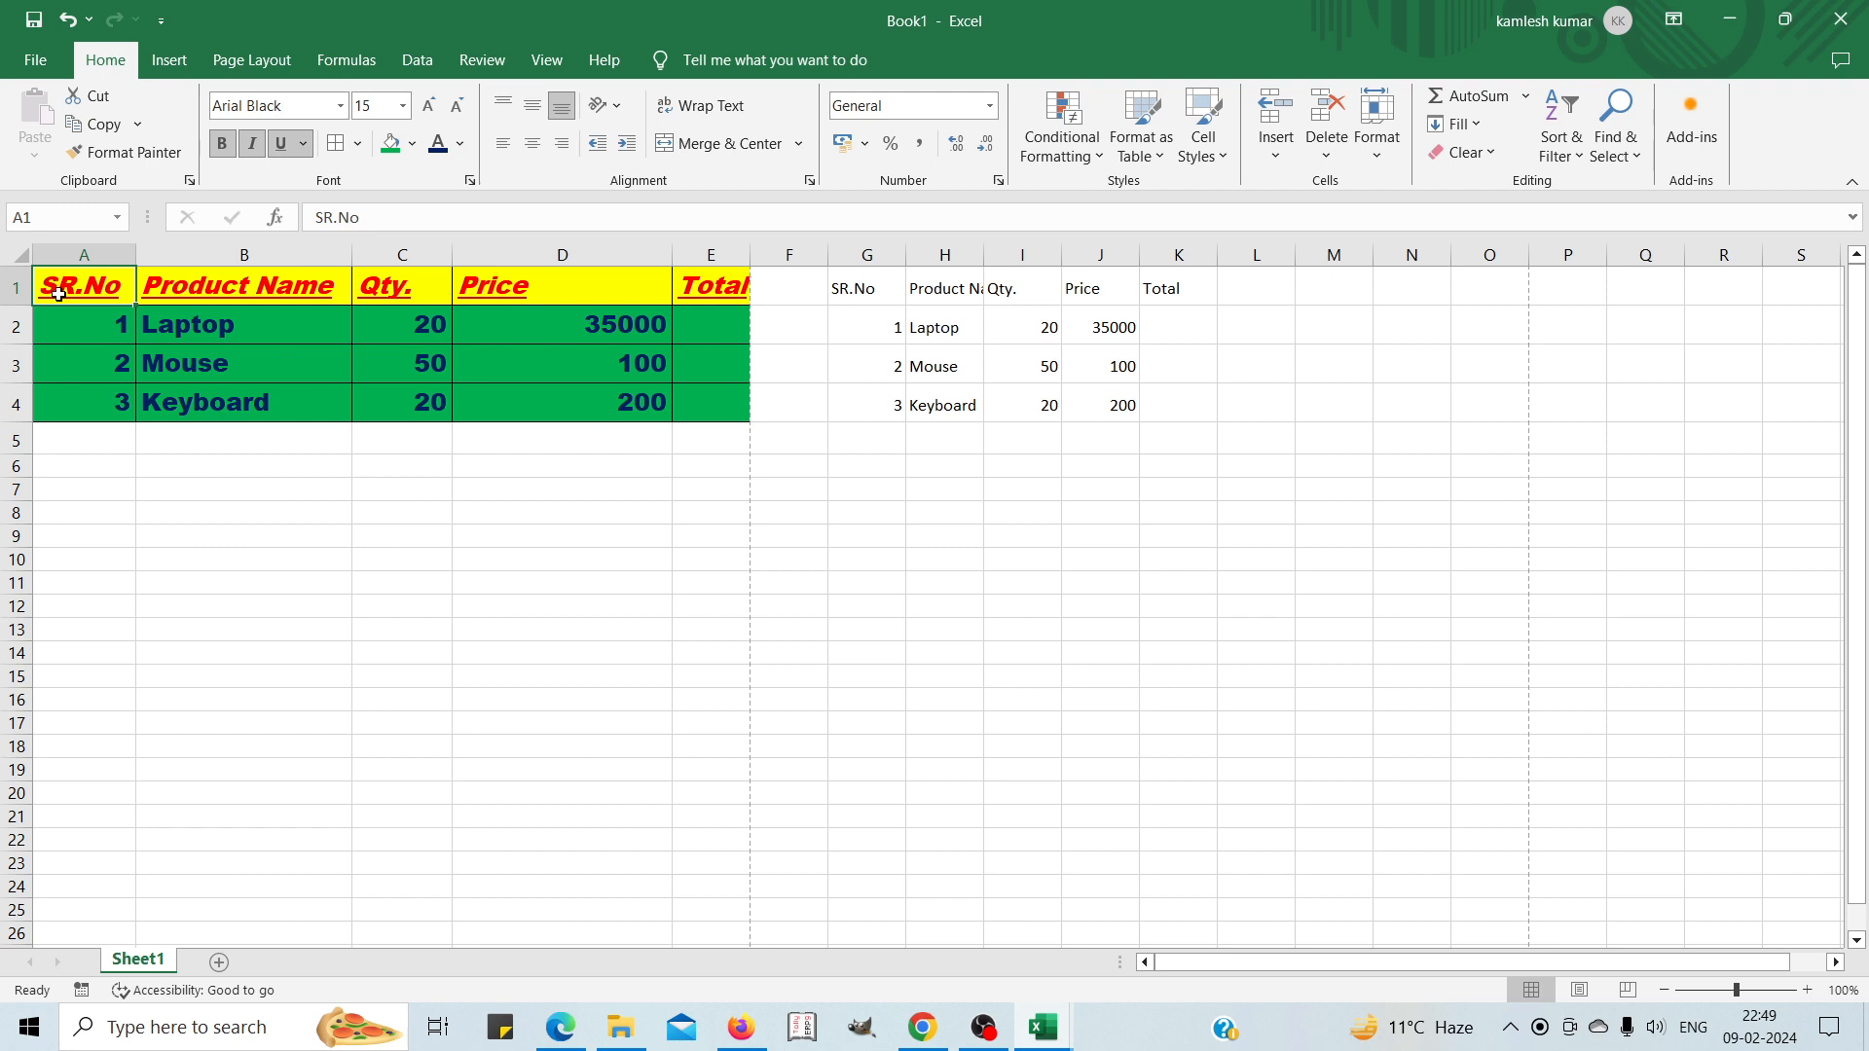
pyautogui.click(544, 391)
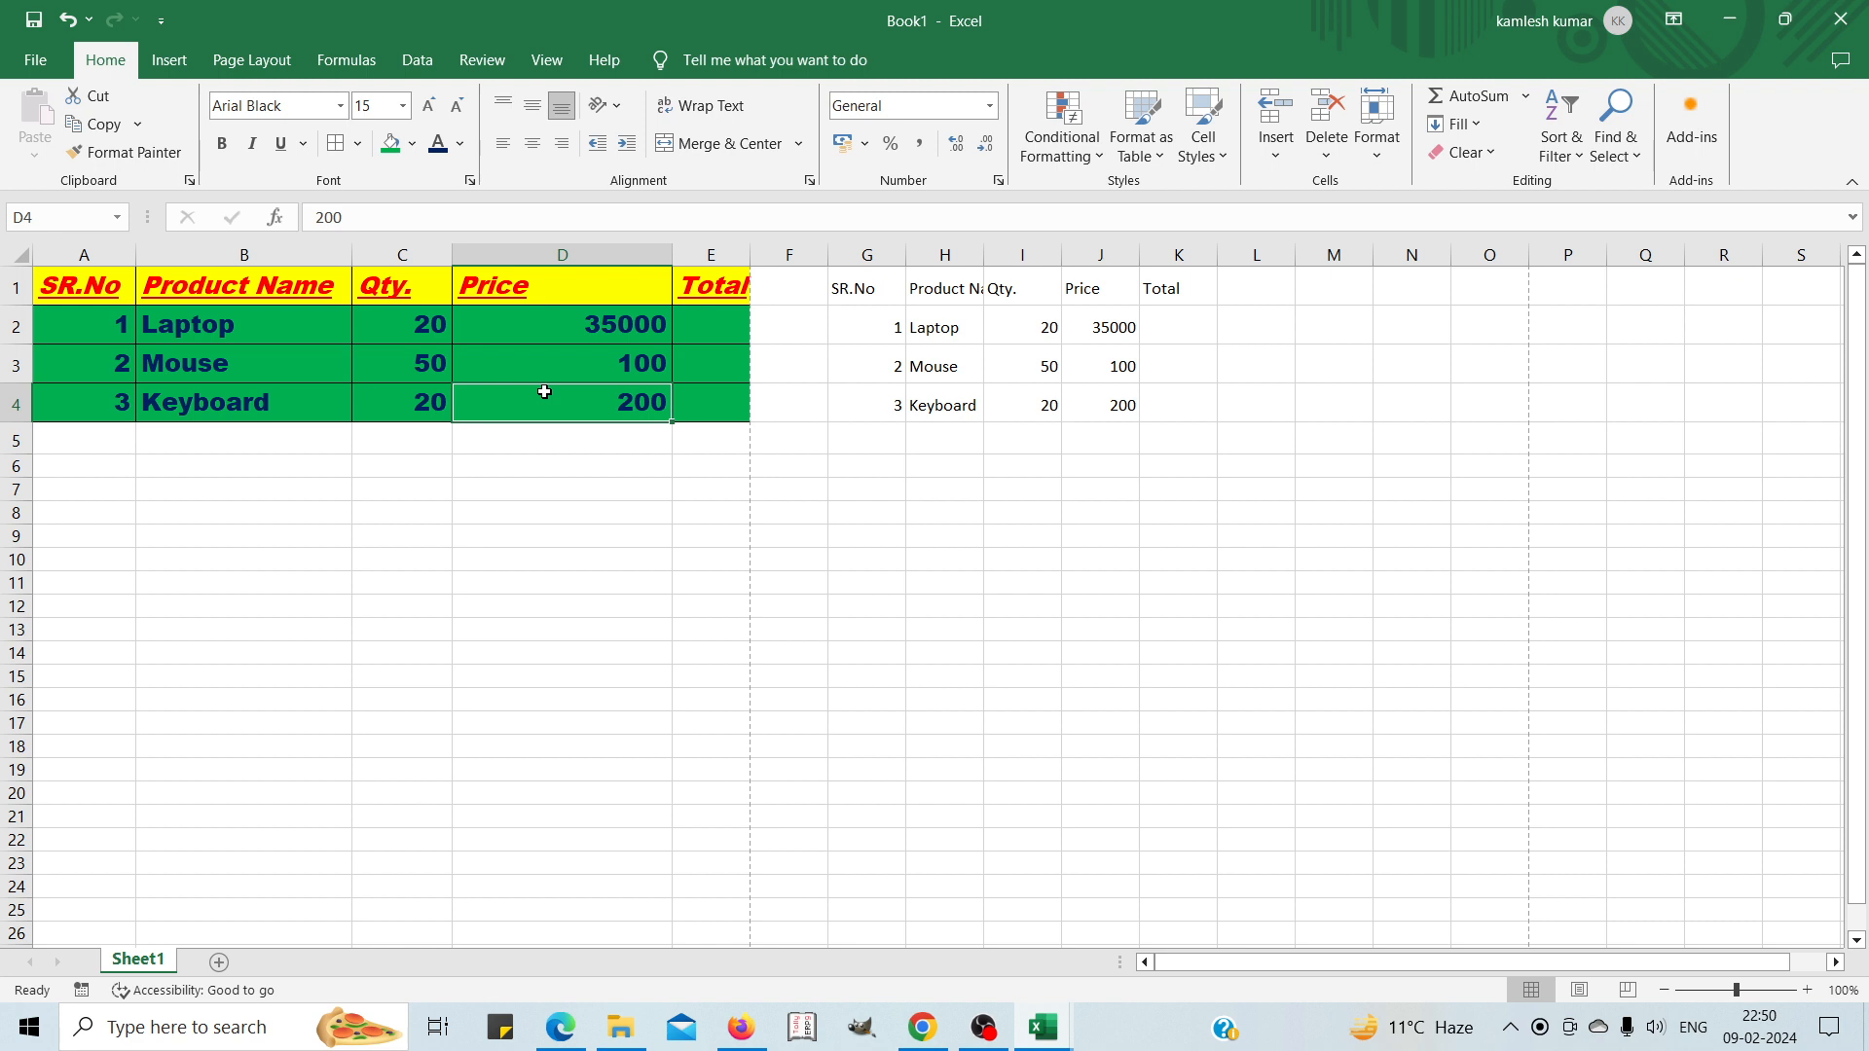
pyautogui.click(516, 558)
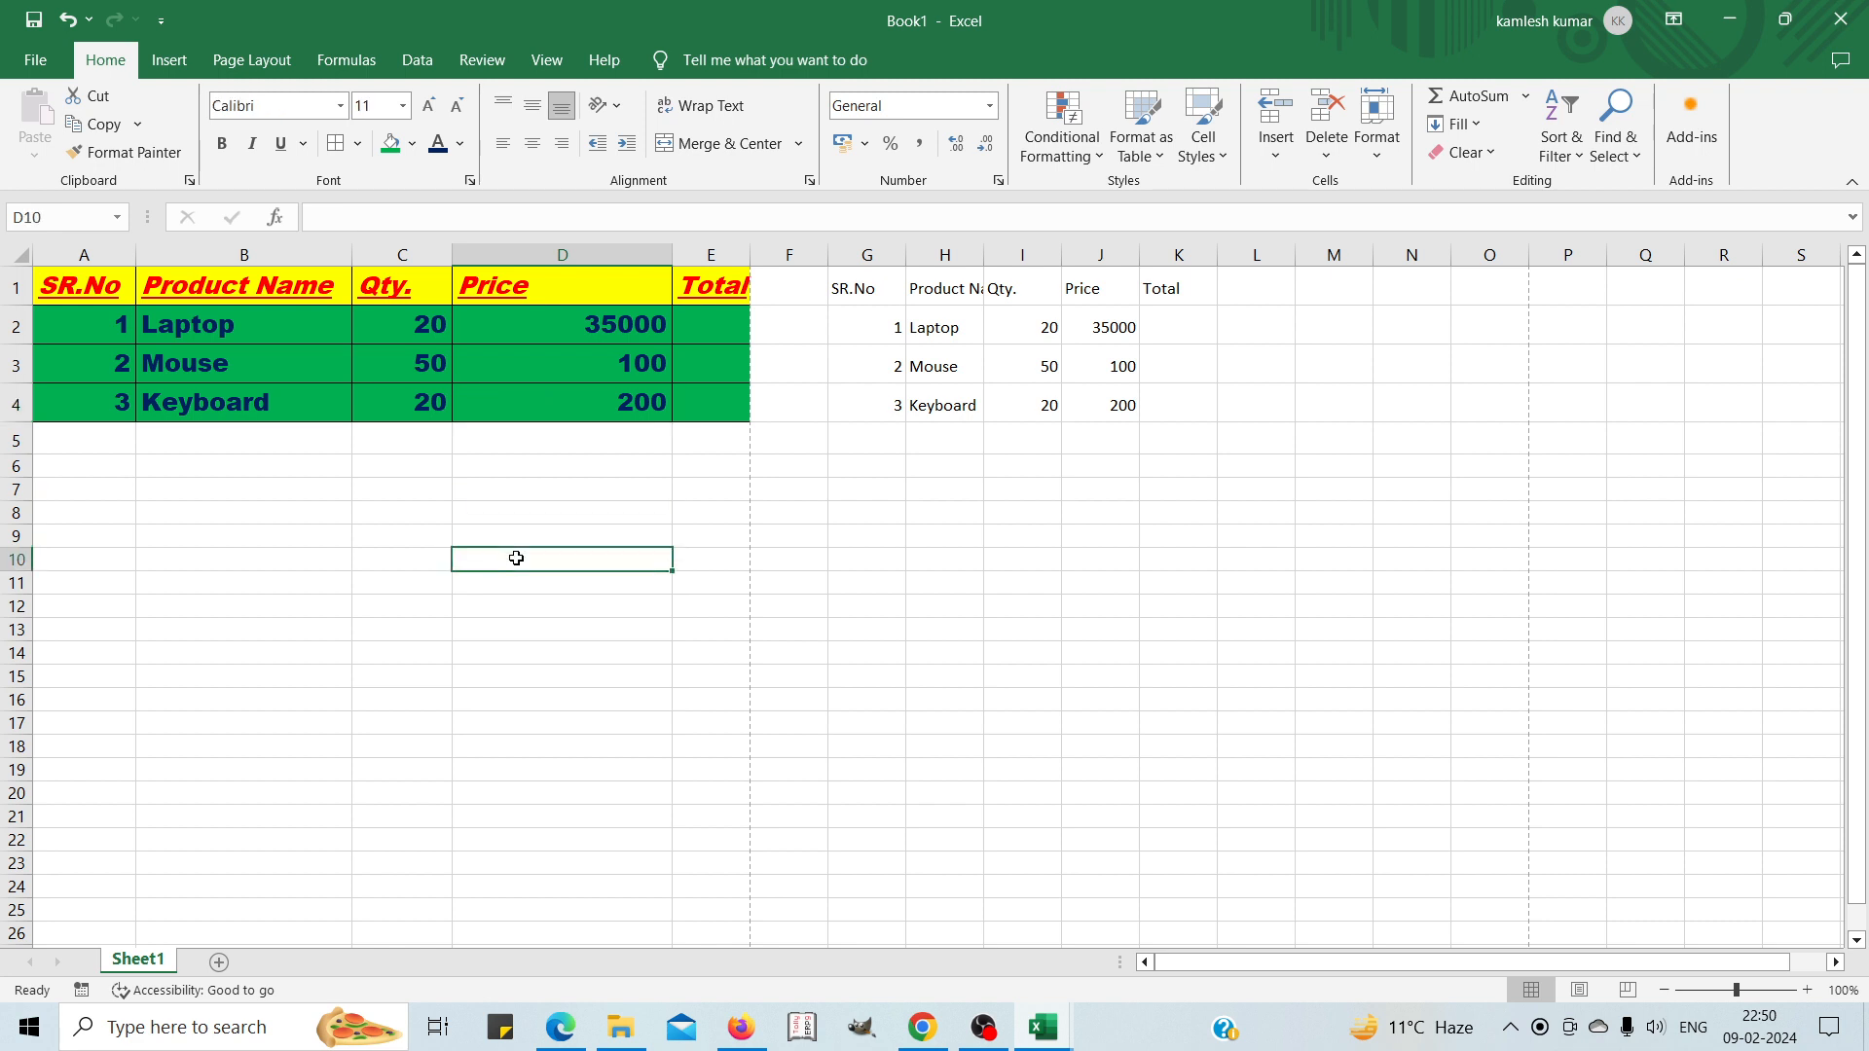